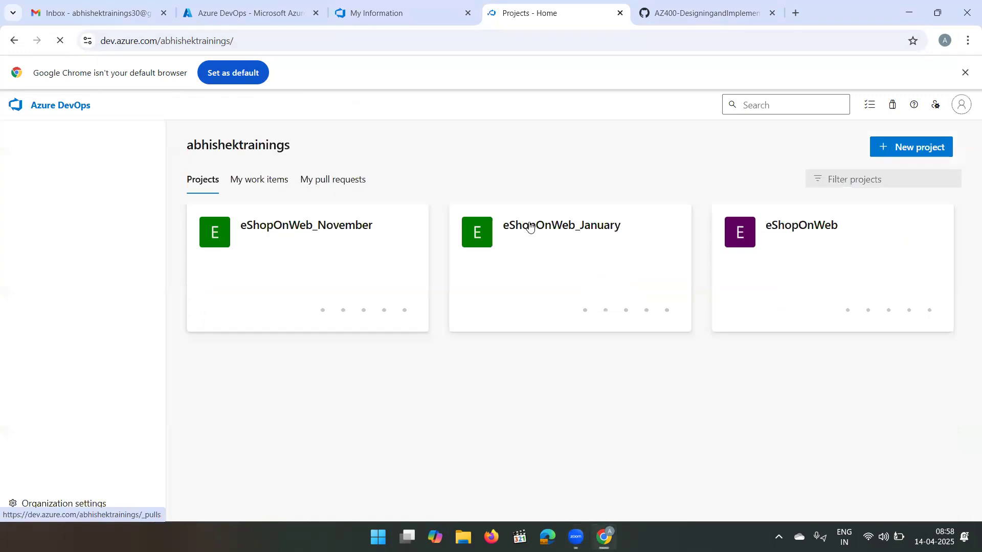
- Start a new pipeline in the eShopOnWeb_November project, using the Azure Repos Git repository eShopOnWeb_November as its source
click(329, 227)
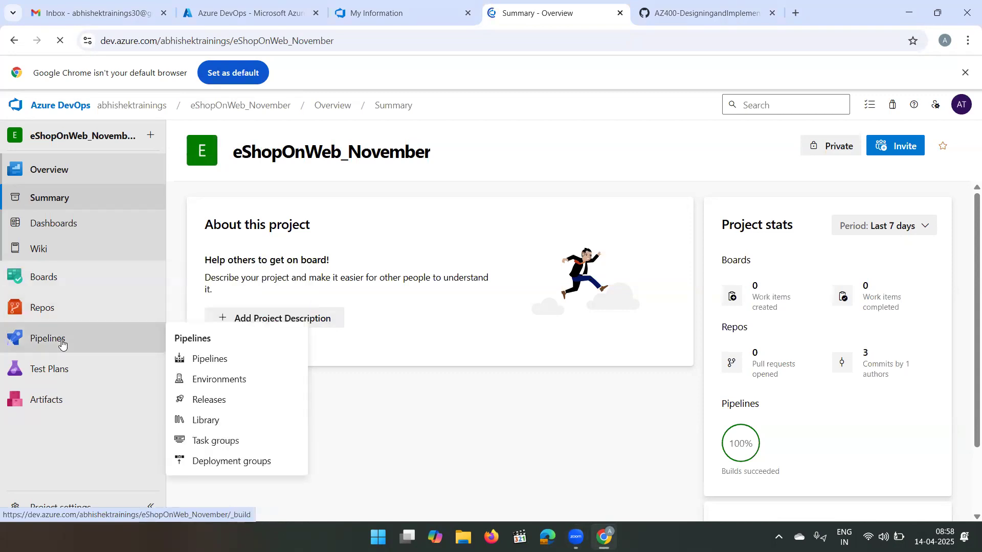
click(62, 345)
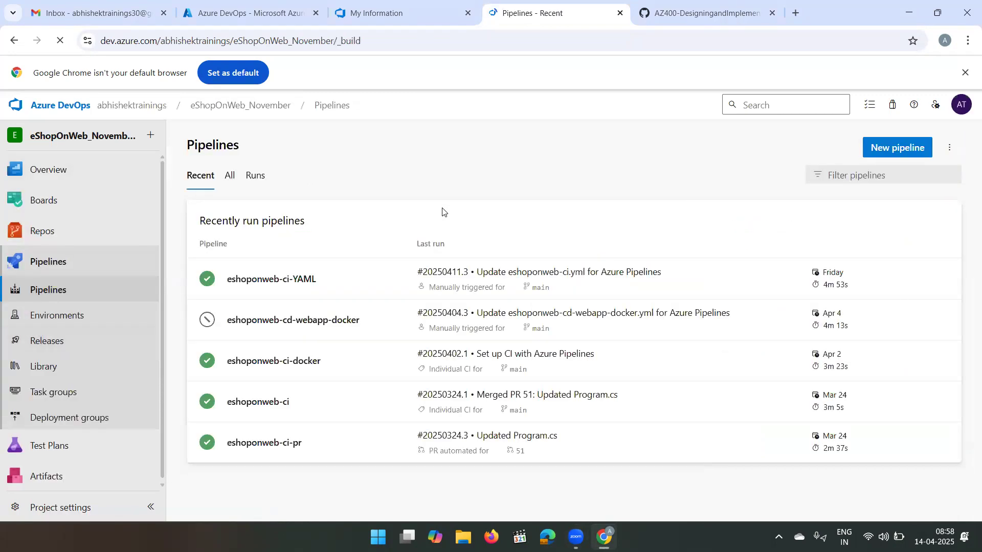
click(901, 153)
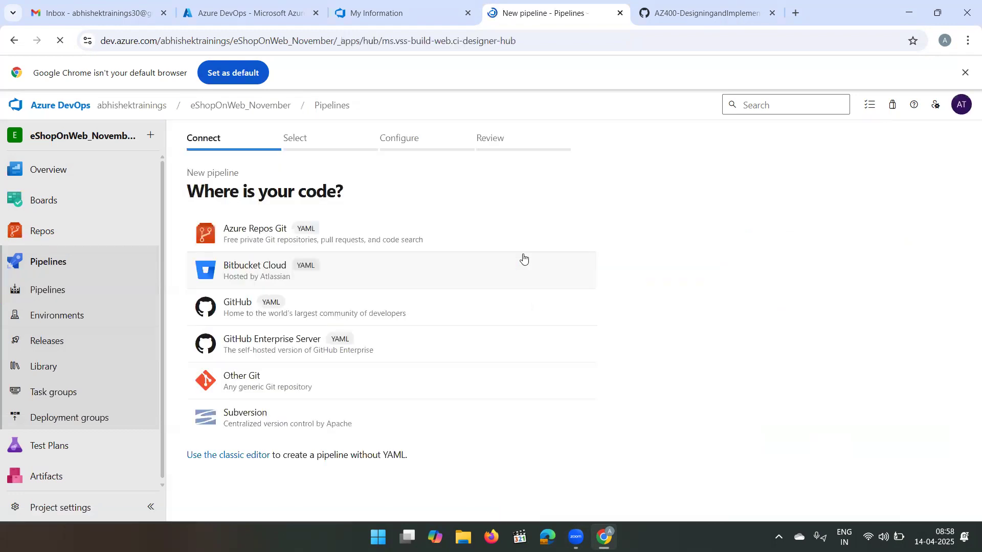
click(271, 231)
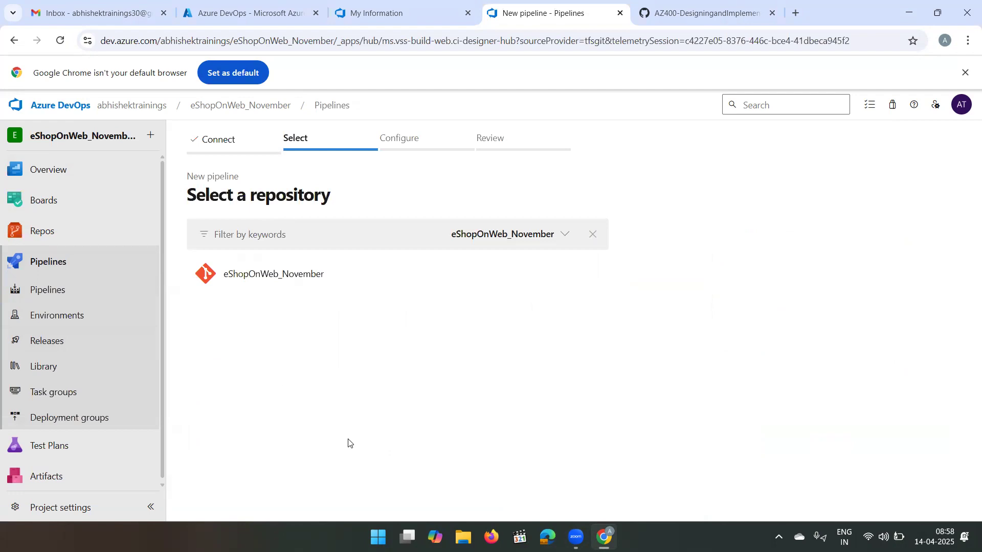
click(318, 282)
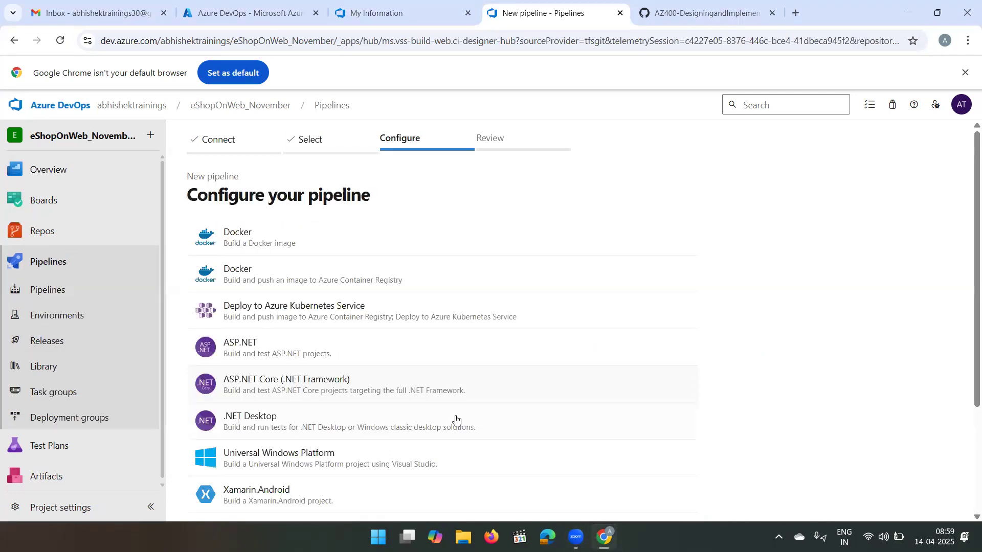
- Configure the pipeline from the existing YAML file /.ado/eshoponweb-ci.yml on the main branch
scroll(276, 466, down, 3)
click(288, 461)
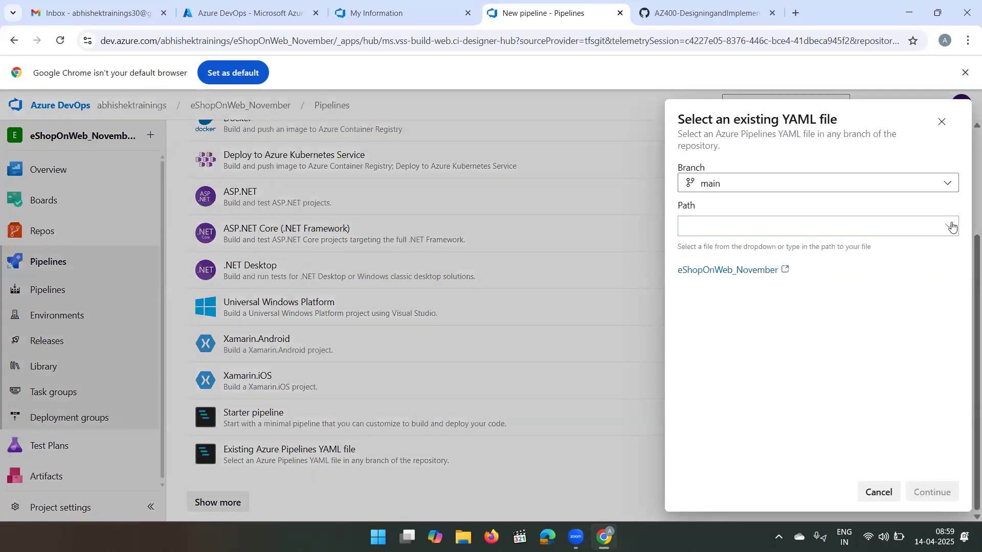
click(952, 226)
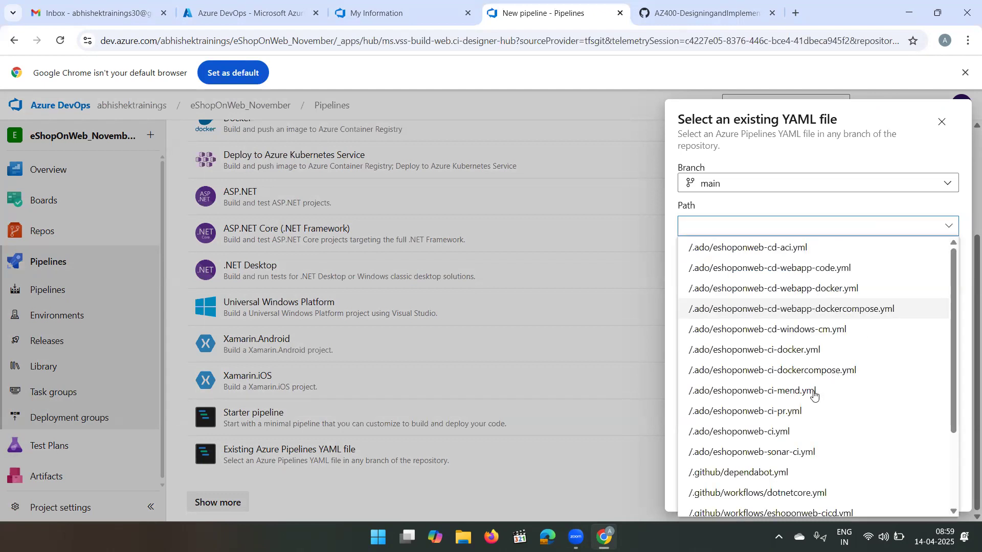
click(788, 432)
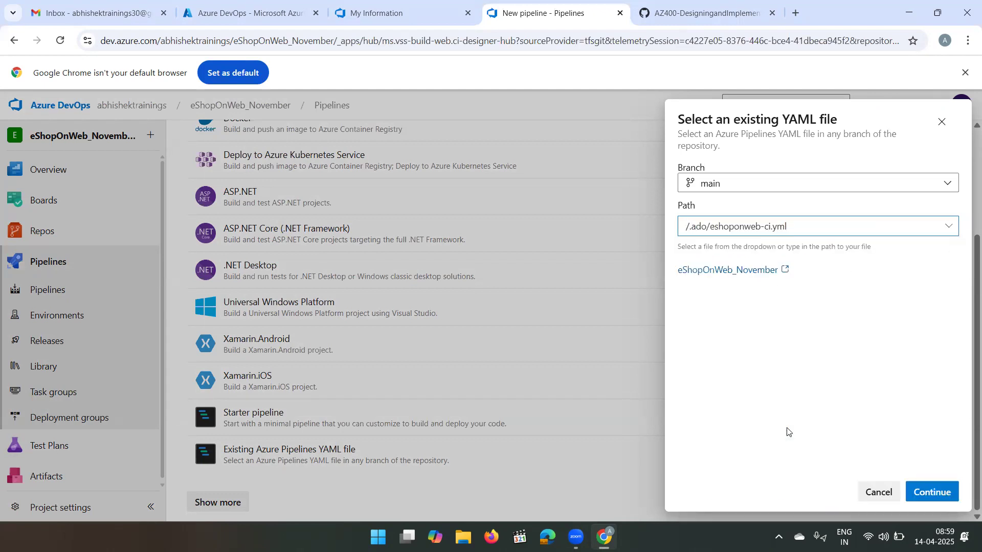
click(927, 491)
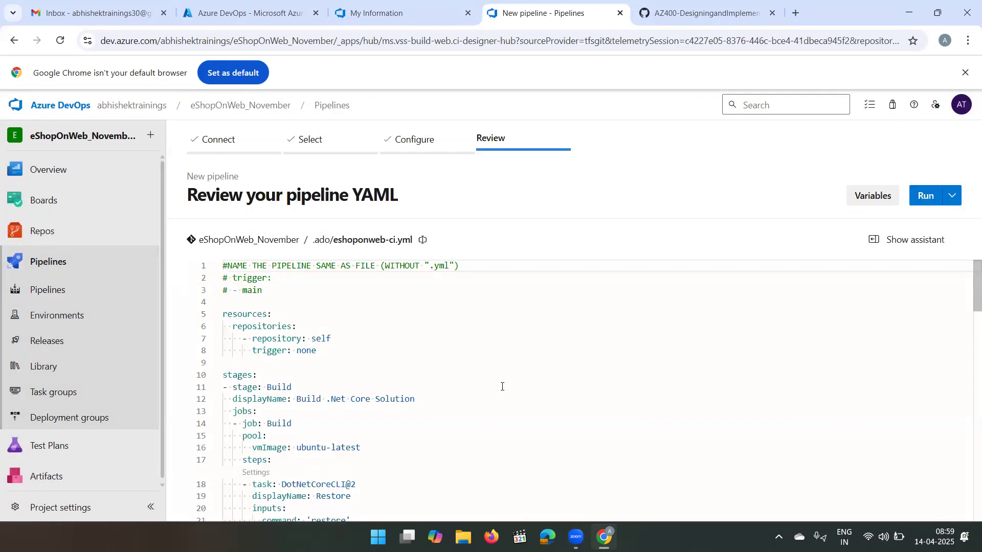
- Delete the entire Deploy stage, from "- stage: Deploy" through the end of the pipeline YAML
scroll(501, 387, down, 1)
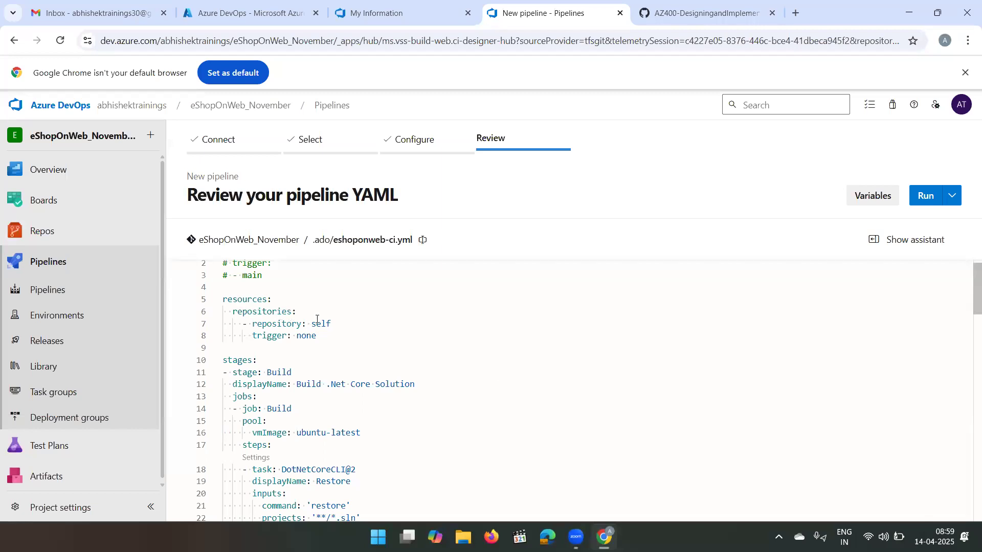
shift+click(248, 325)
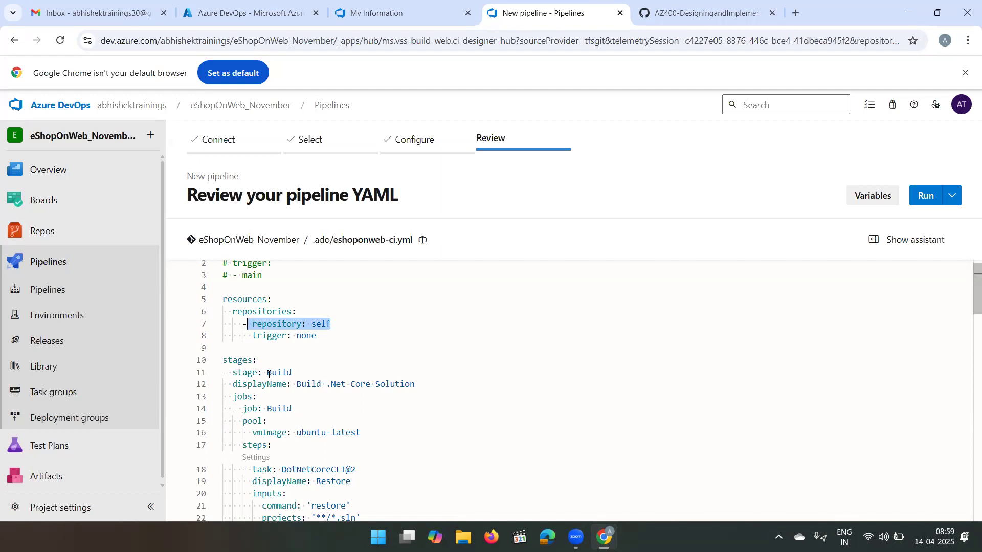
scroll(268, 374, down, 1)
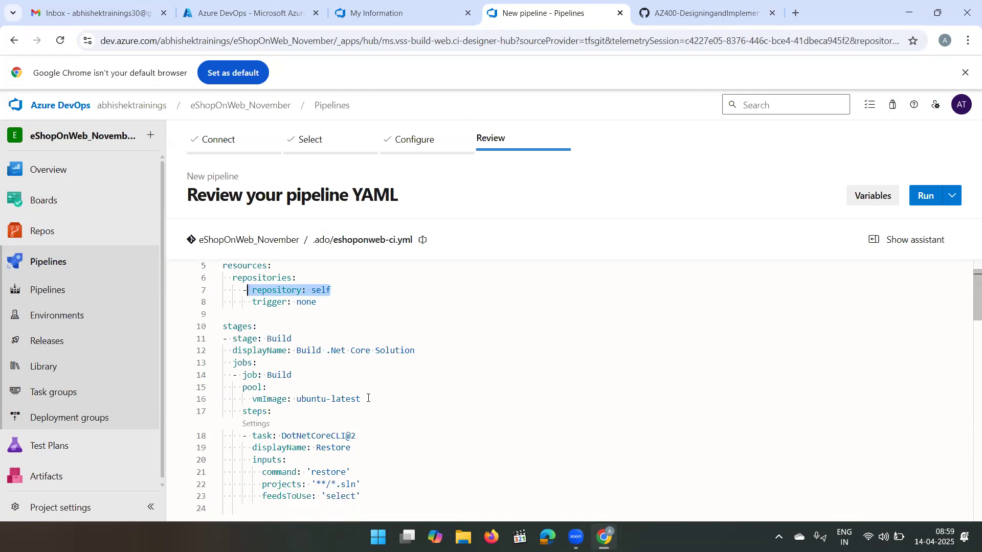
scroll(368, 398, down, 1)
scroll(368, 399, down, 10)
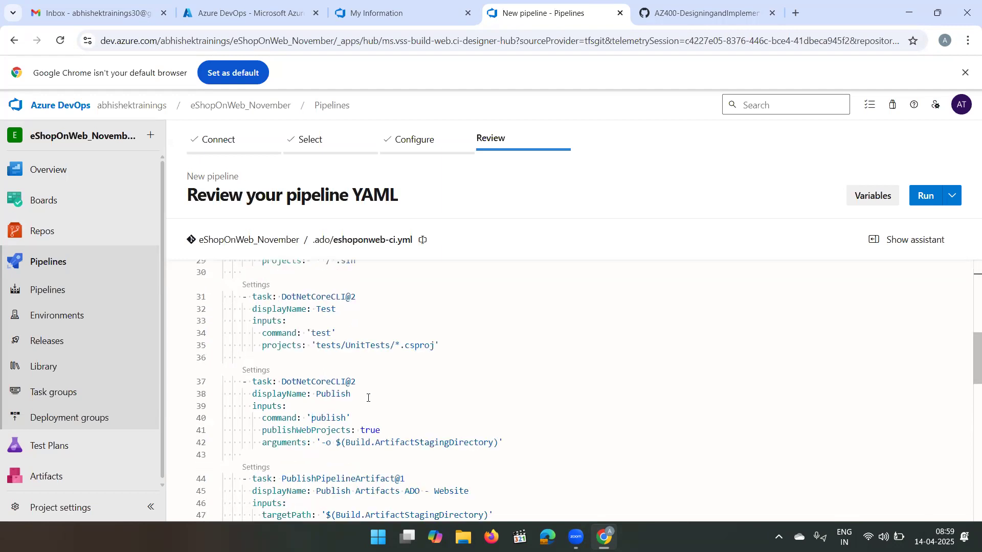
scroll(368, 399, down, 5)
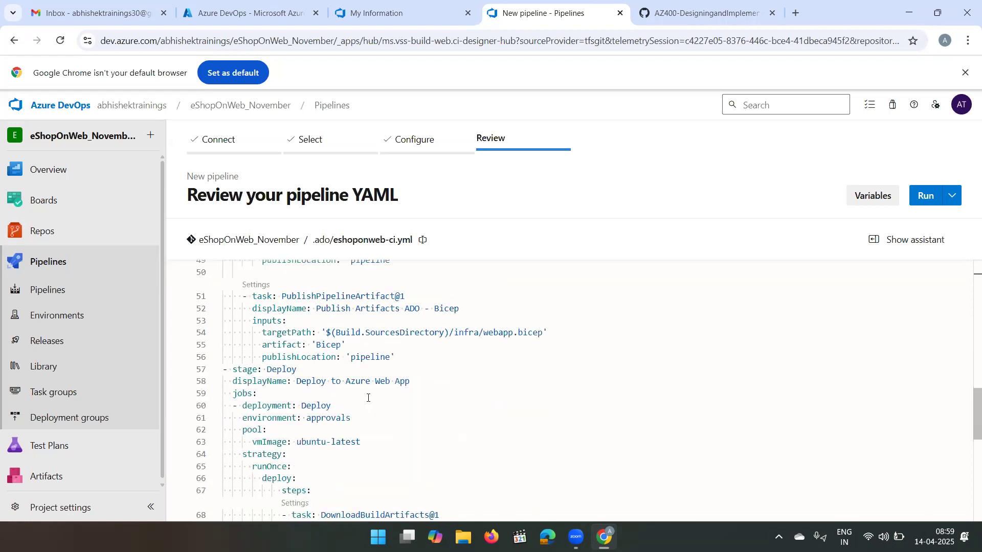
scroll(368, 398, down, 1)
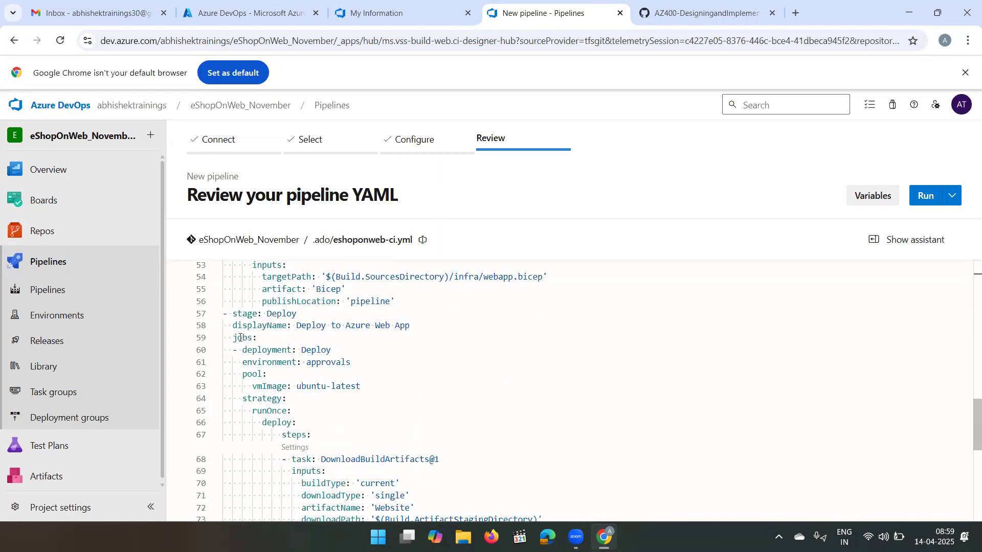
drag(223, 315, 527, 454)
key(shift+Down)
key(shift+Down)
key(shift+Down)
key(shift+Down)
key(shift+Down)
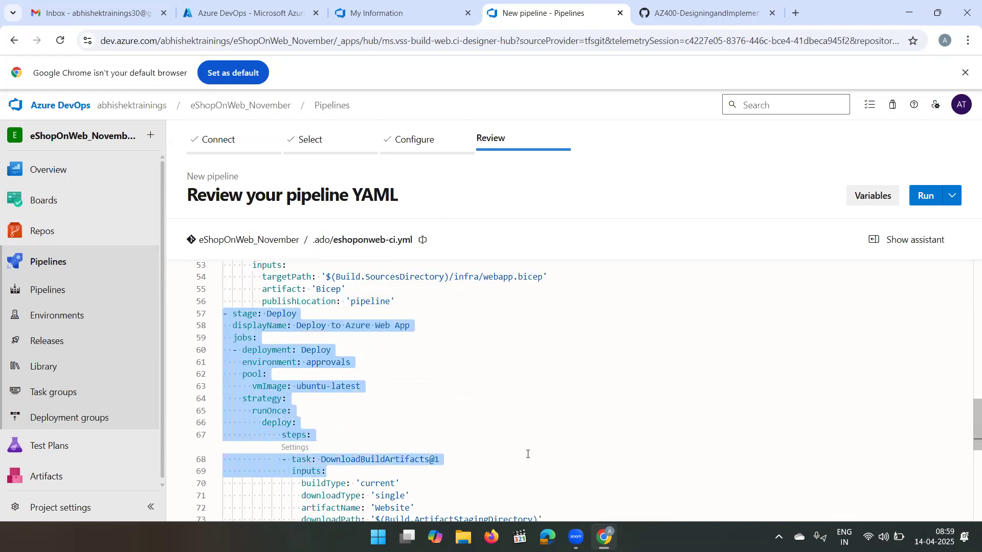
key(shift+Down)
key(shift+Down)
key(shift+Down)
key(shift+Down)
key(shift+Down)
key(shift+Down)
key(shift+Down)
key(shift+Down)
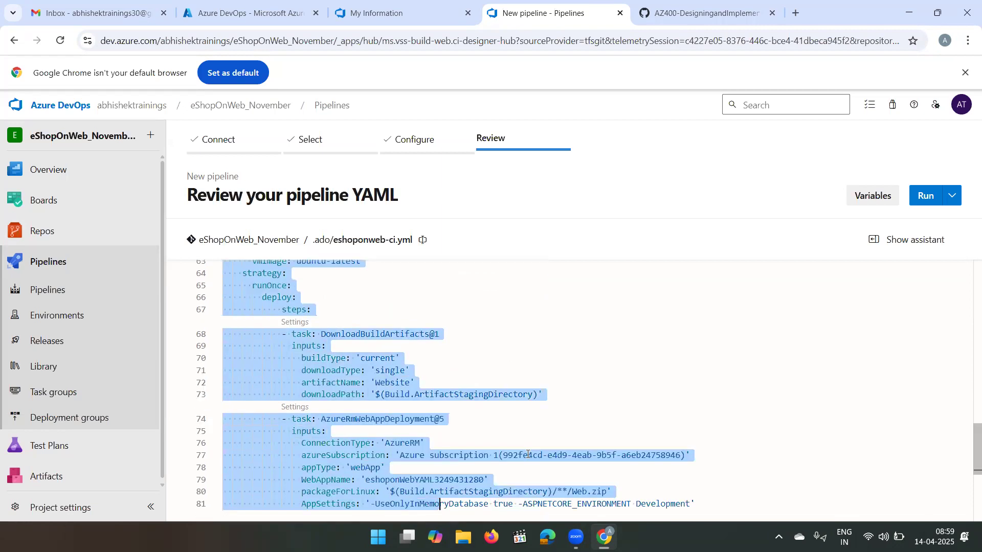
key(shift+End)
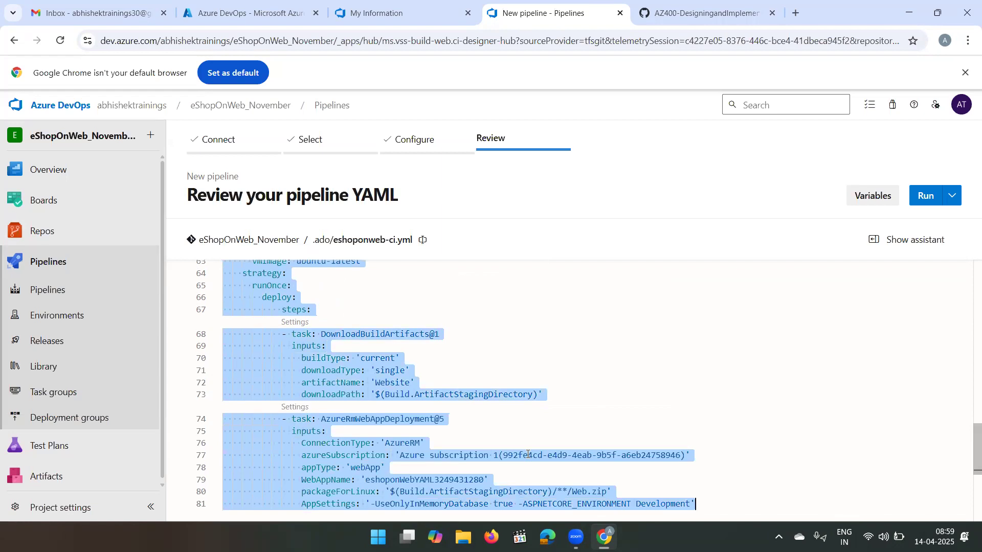
key(BackSpace)
key(BackSpace)
- Review the remaining Build stage of the YAML, including its restore, build, test and publish tasks
scroll(528, 454, up, 6)
scroll(528, 454, up, 8)
scroll(528, 454, up, 1)
scroll(528, 454, down, 3)
scroll(528, 454, up, 1)
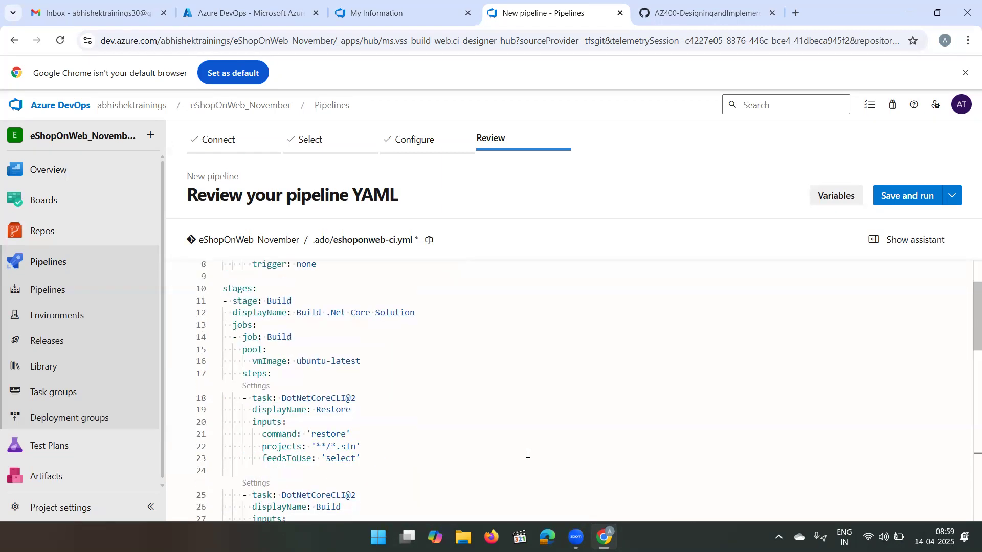
scroll(528, 454, up, 2)
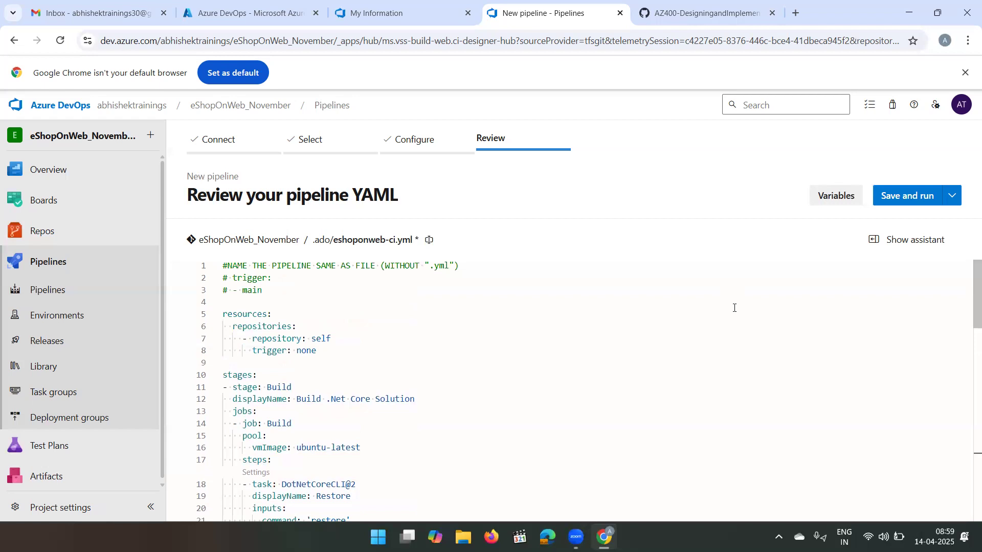
scroll(734, 308, down, 5)
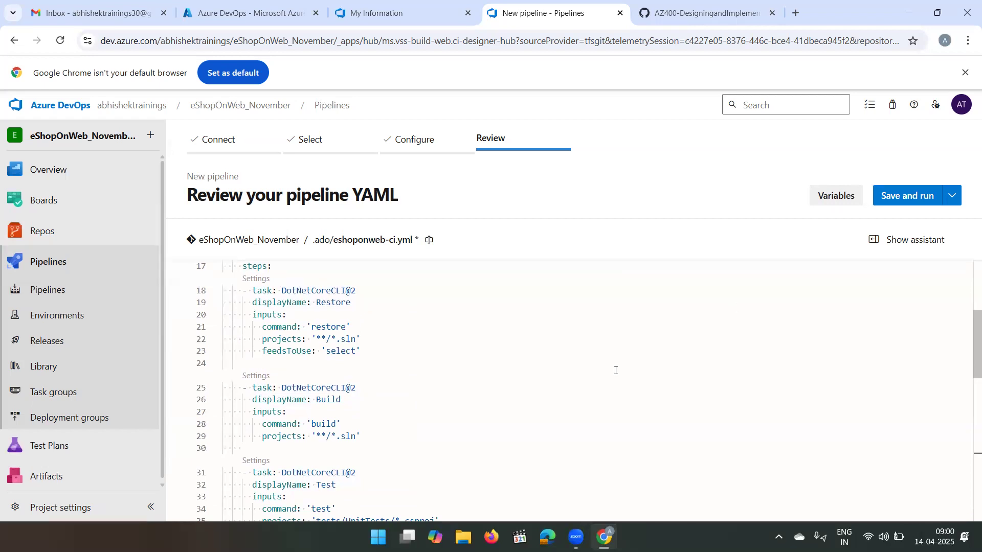
scroll(616, 370, up, 4)
scroll(616, 370, down, 3)
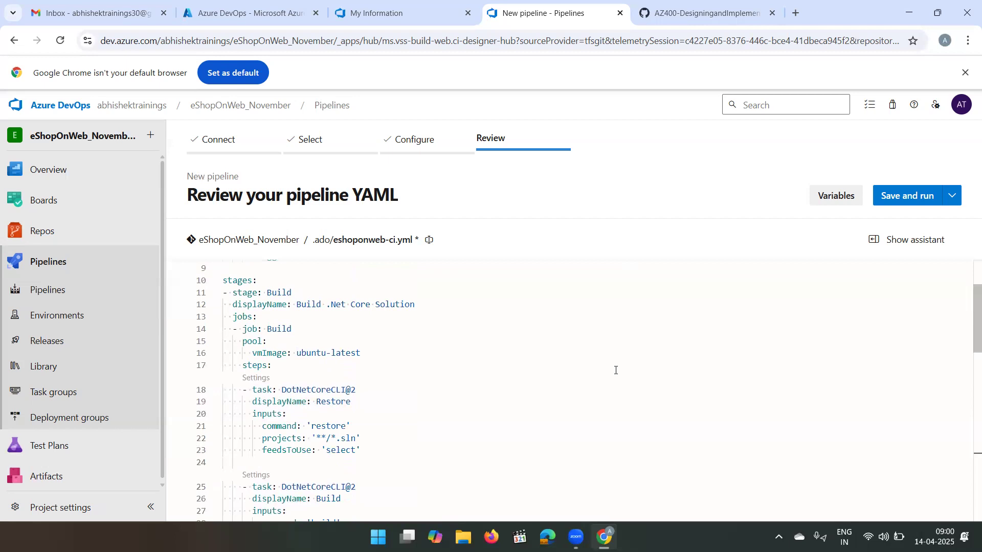
scroll(616, 371, down, 5)
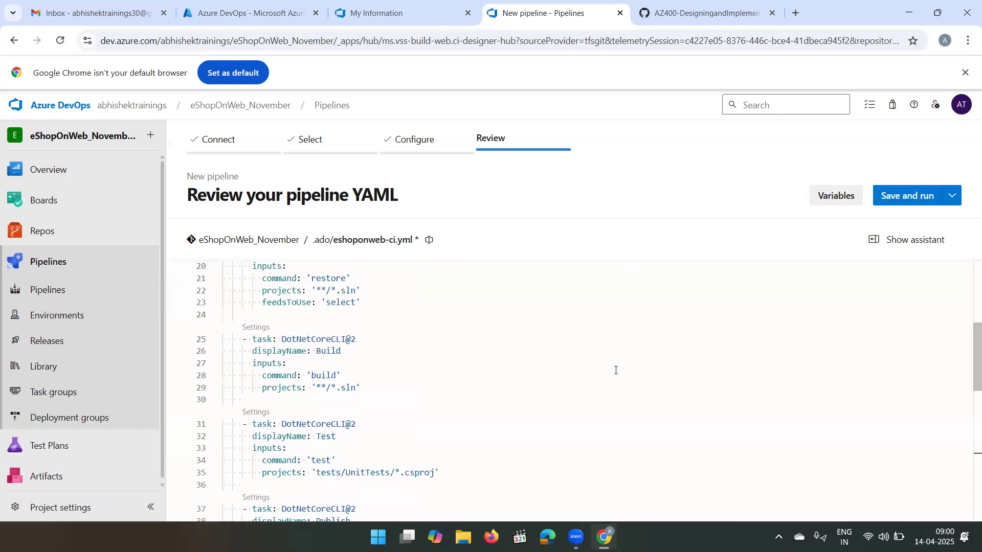
scroll(616, 371, up, 4)
scroll(616, 370, up, 3)
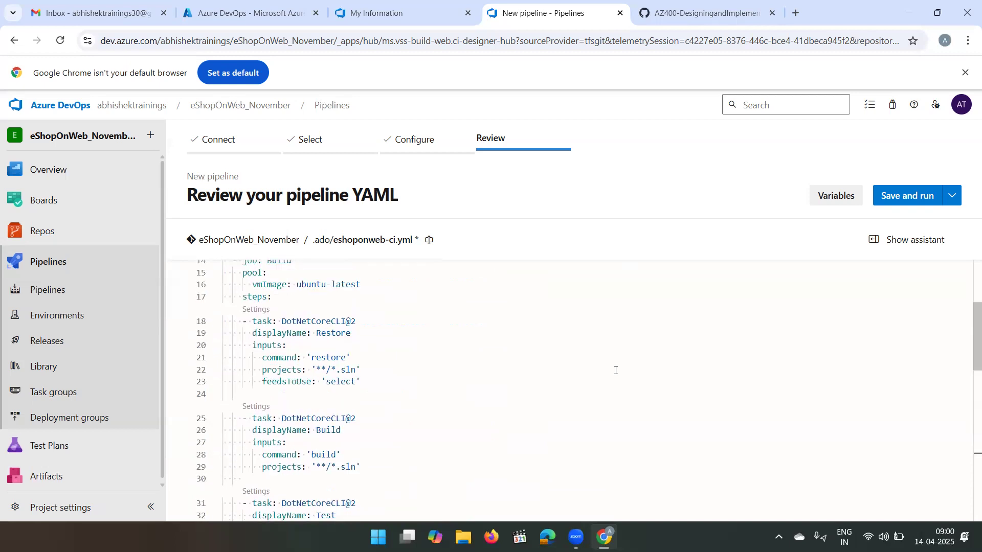
scroll(475, 412, down, 1)
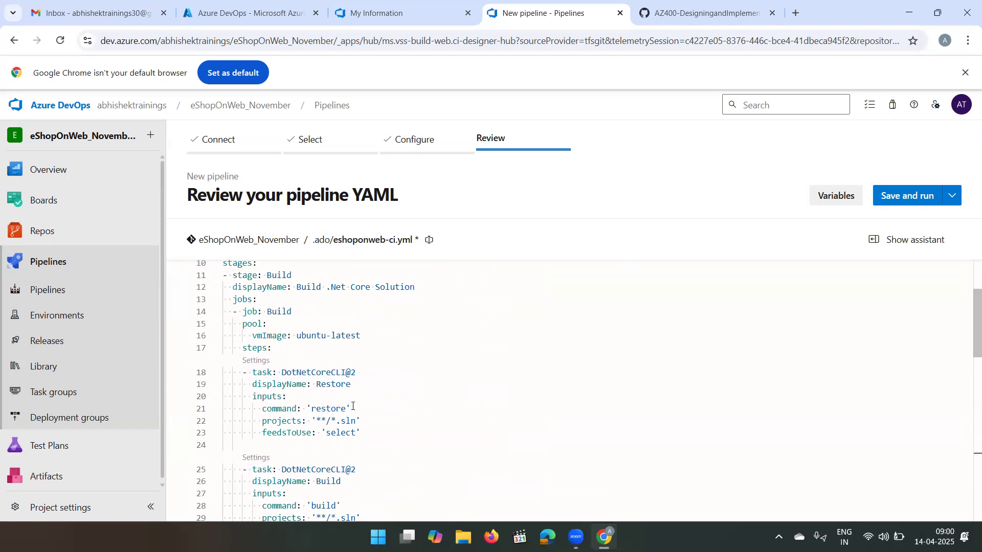
scroll(307, 394, down, 1)
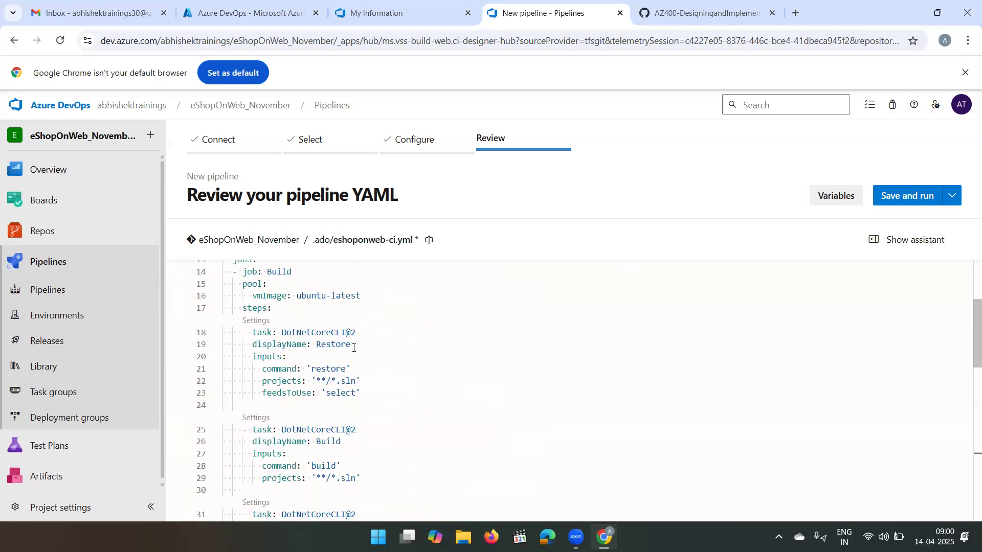
scroll(349, 398, down, 3)
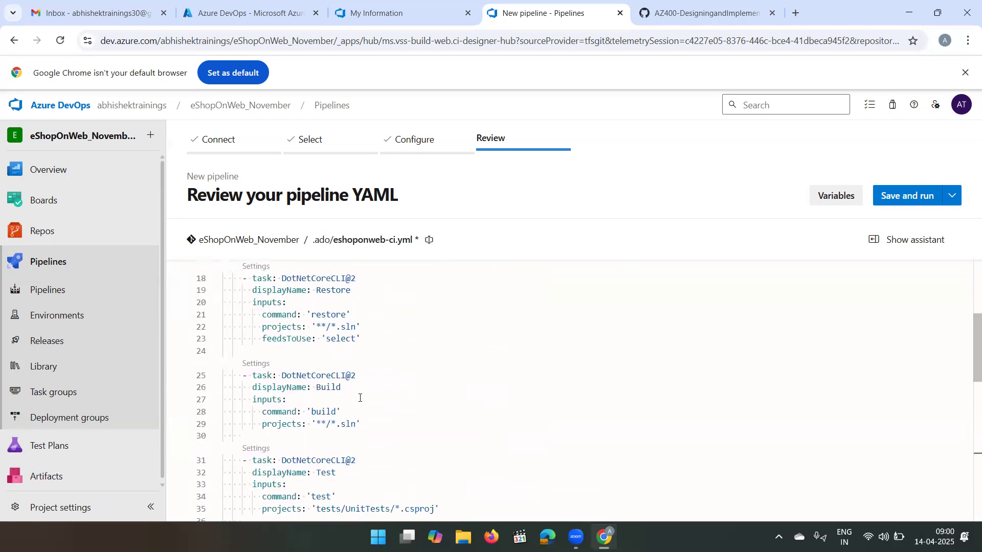
scroll(349, 429, down, 1)
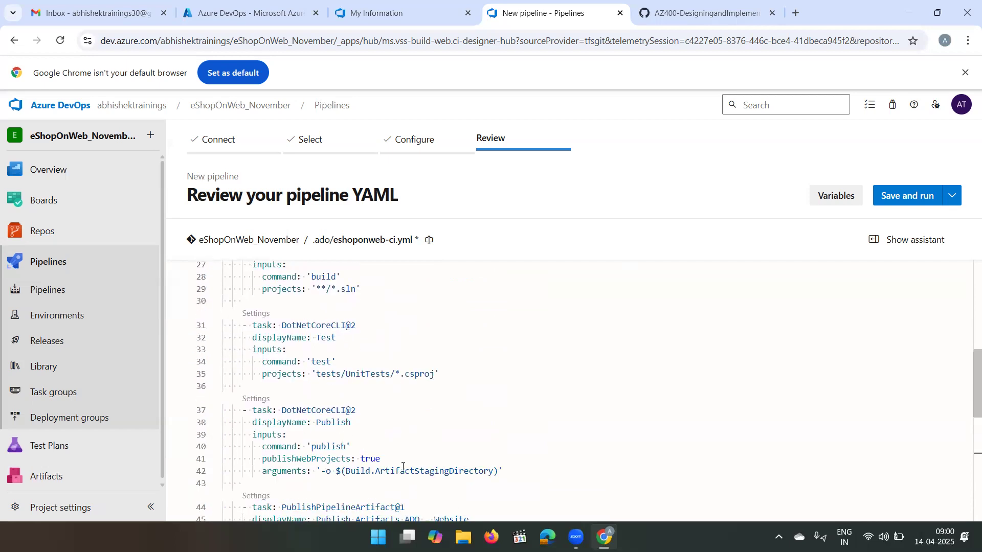
scroll(397, 467, down, 2)
- Save and run the pipeline, committing directly to the main branch with the message "Set up CI with Azure Pipelines"
scroll(397, 468, up, 10)
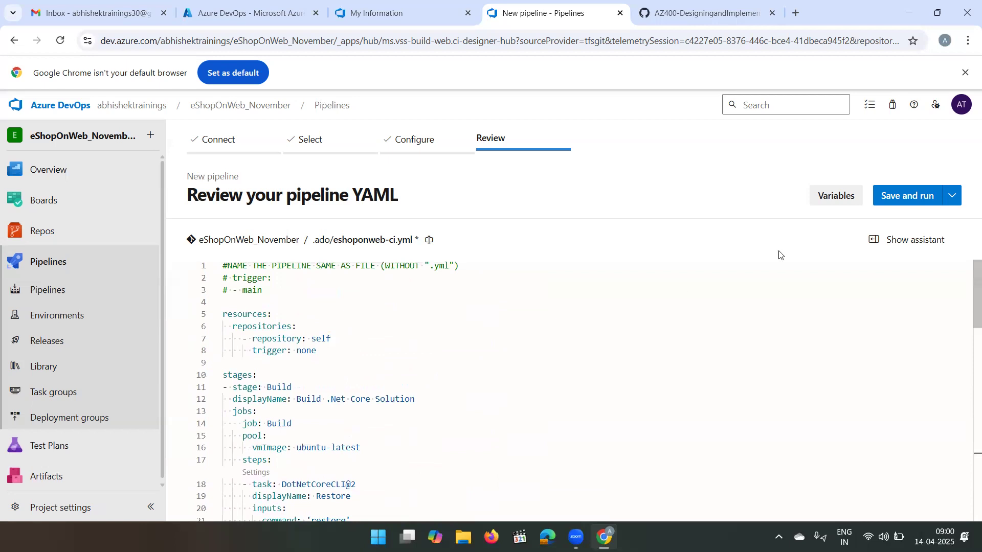
click(924, 204)
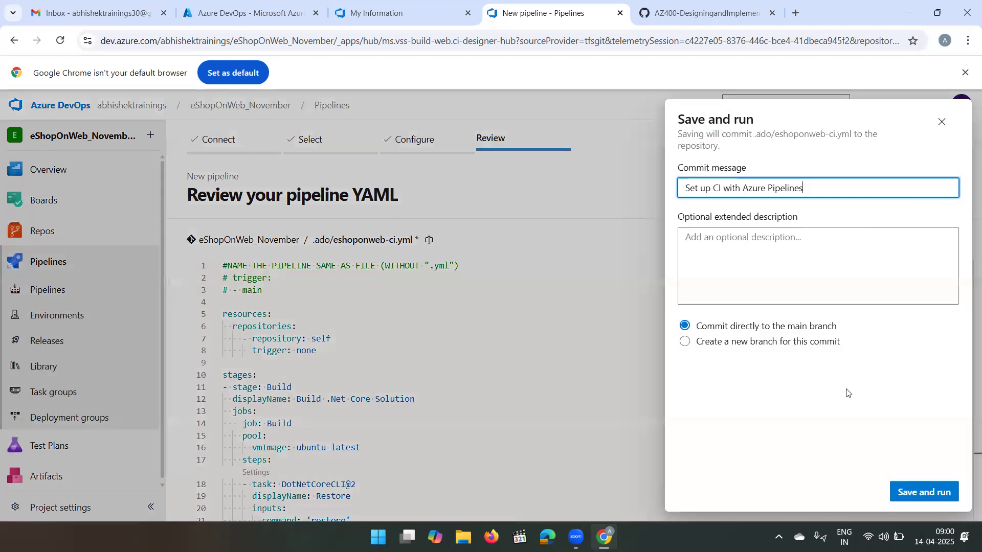
click(915, 500)
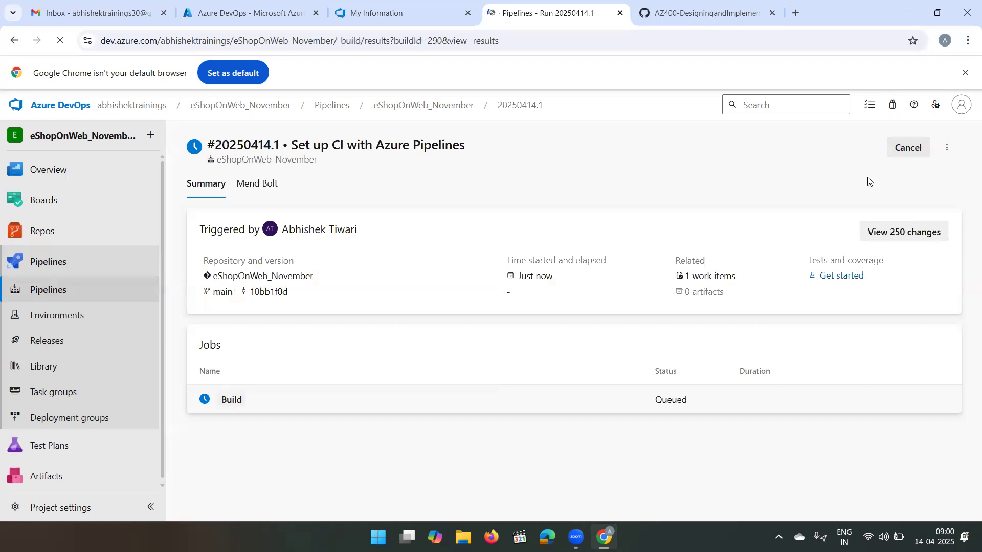
- Rename the newly created eShopOnWeb_November pipeline to eshoponweb_release_gates
click(442, 112)
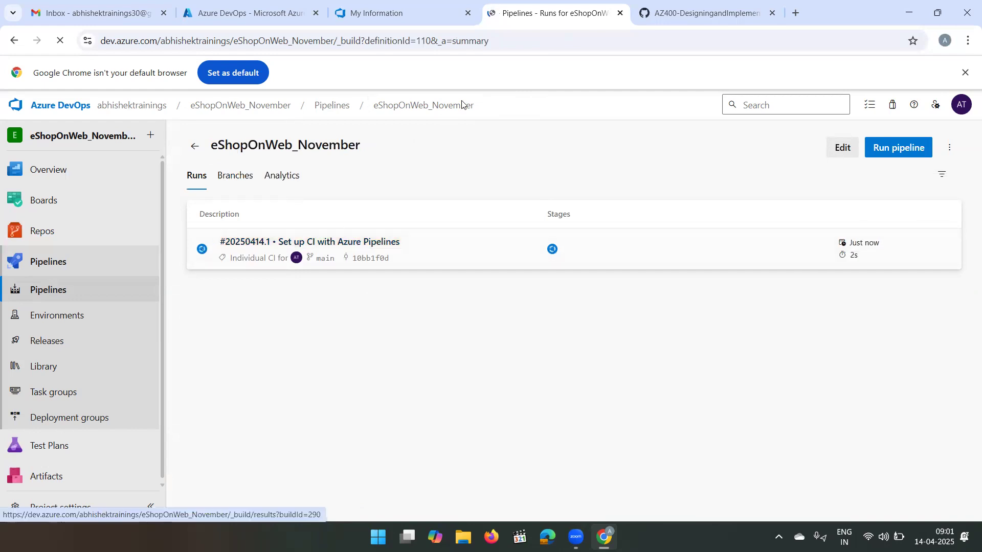
click(338, 111)
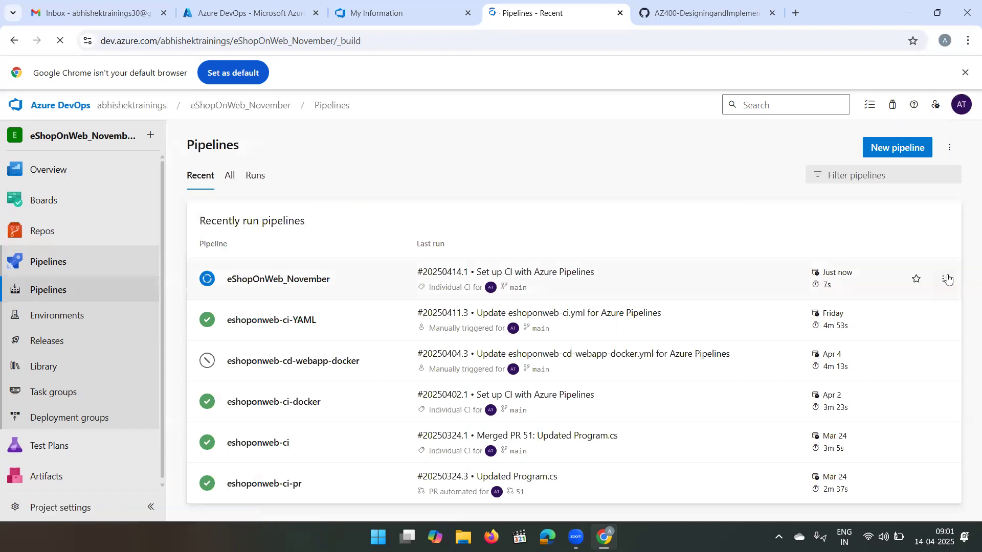
click(946, 278)
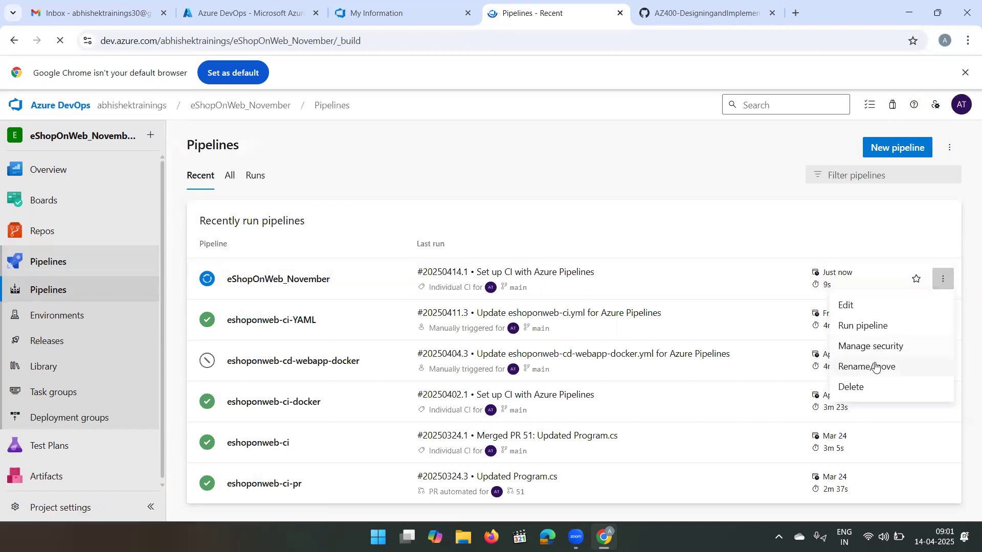
click(876, 368)
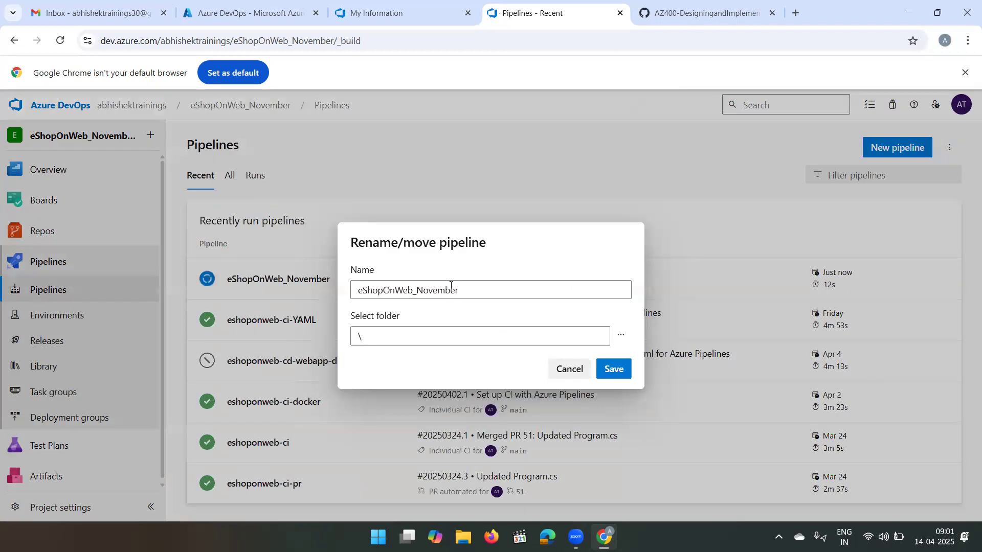
key(Tab)
text(eshop)
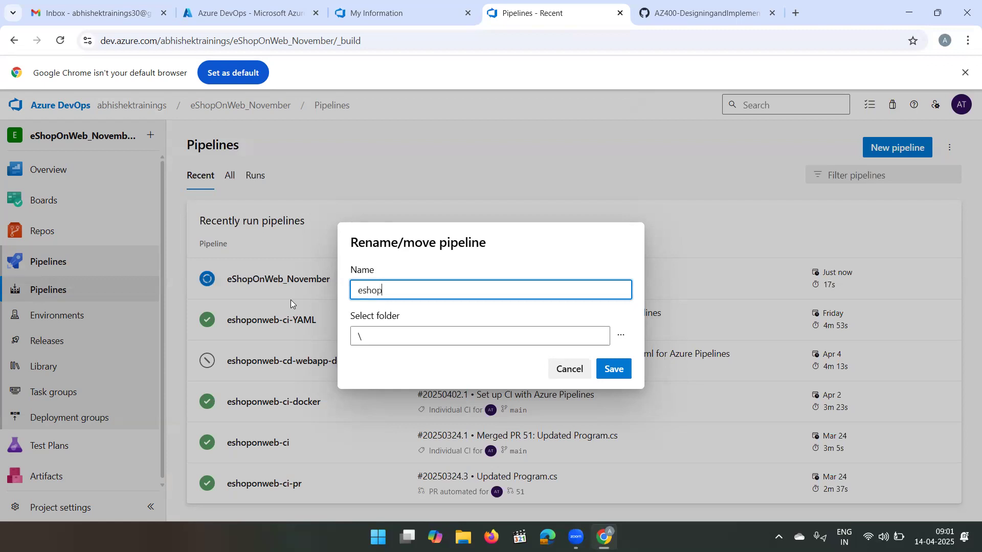
text(onweb_release)
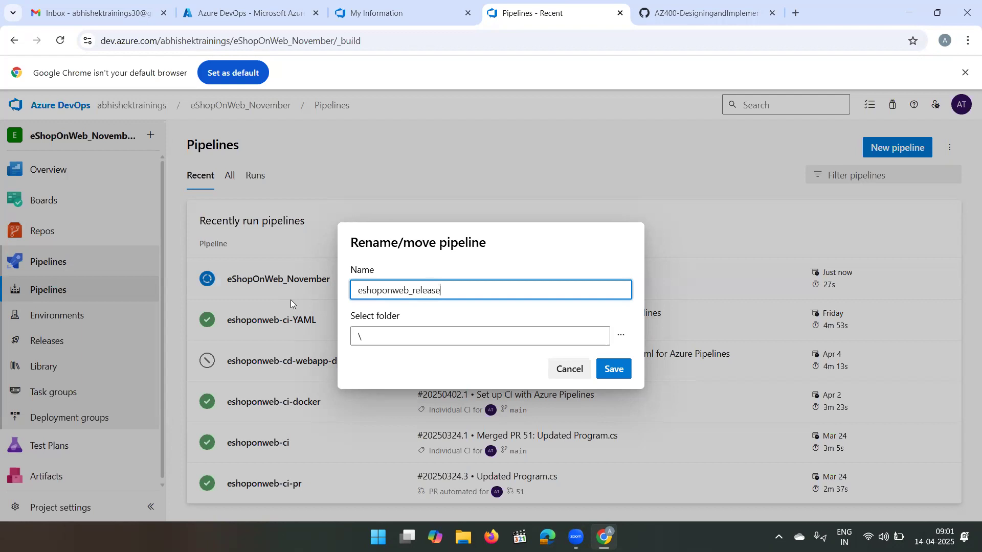
text(_gates)
click(613, 369)
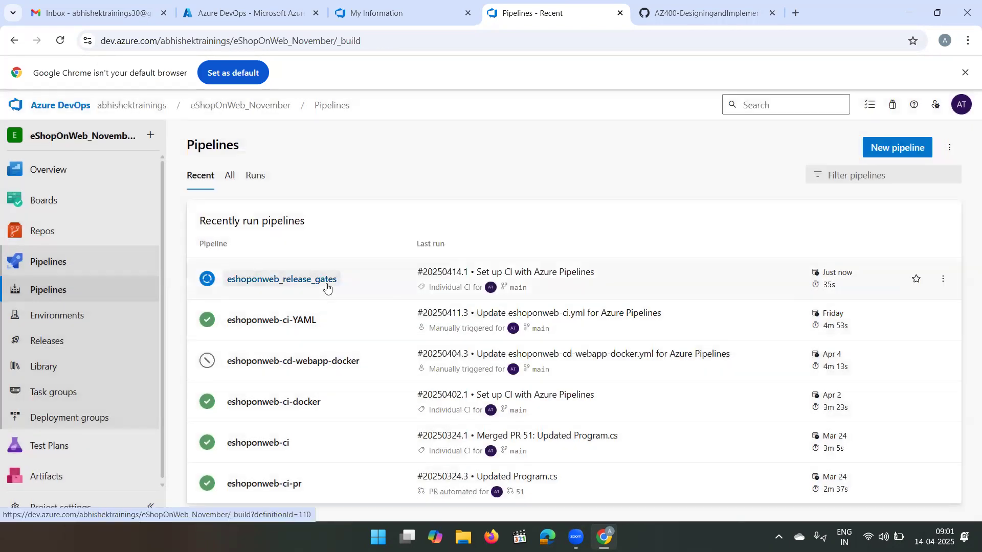
- Check the warnings and Build job status of the "Set up CI with Azure Pipelines" run in the renamed pipeline
click(327, 280)
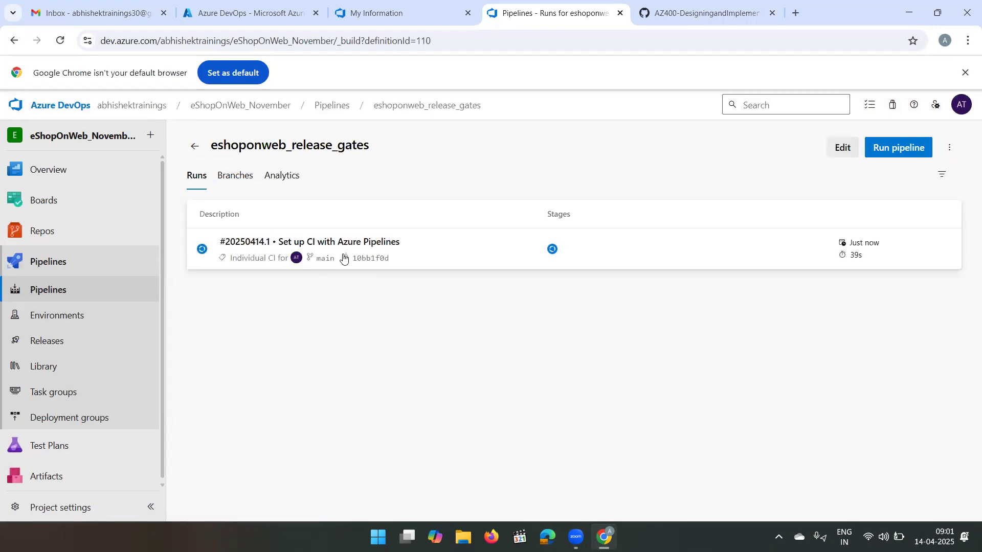
click(366, 242)
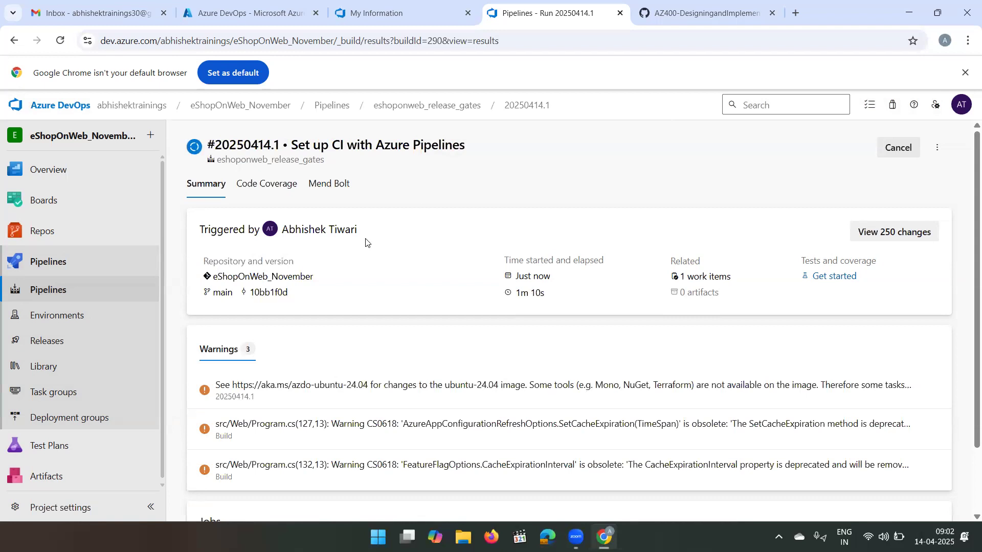
scroll(370, 369, down, 1)
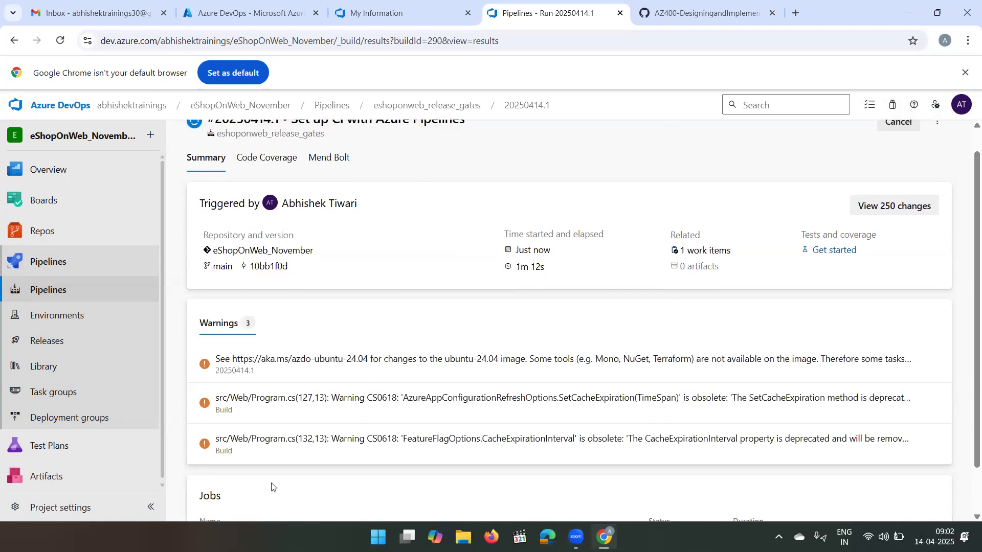
scroll(371, 369, down, 2)
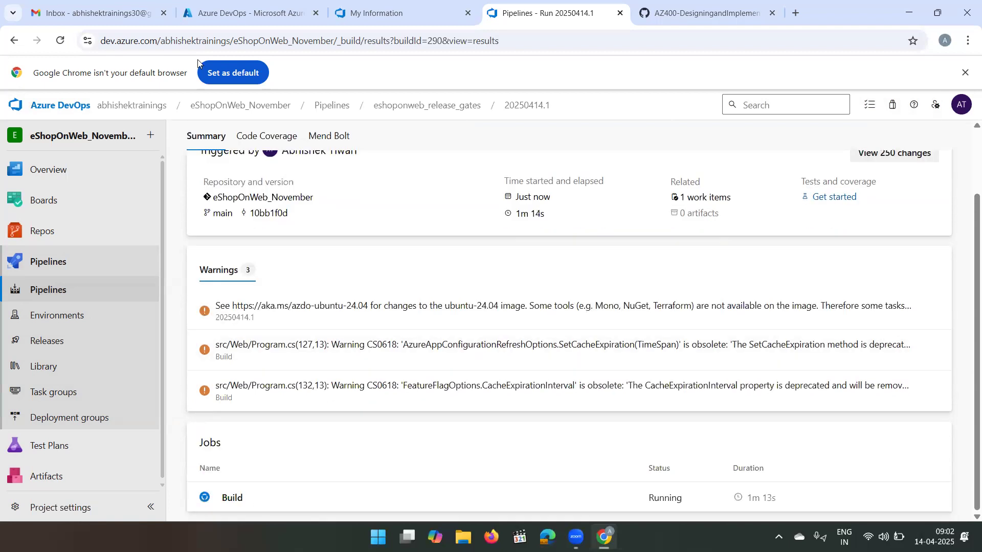
- Switch to the Azure portal, start a maximized Cloud Shell session and clear the terminal
click(231, 14)
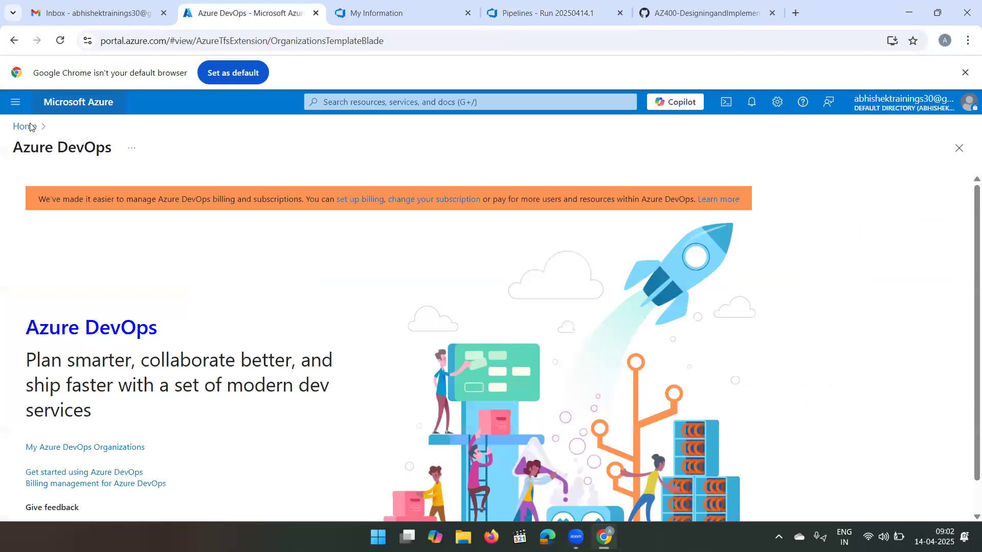
click(731, 102)
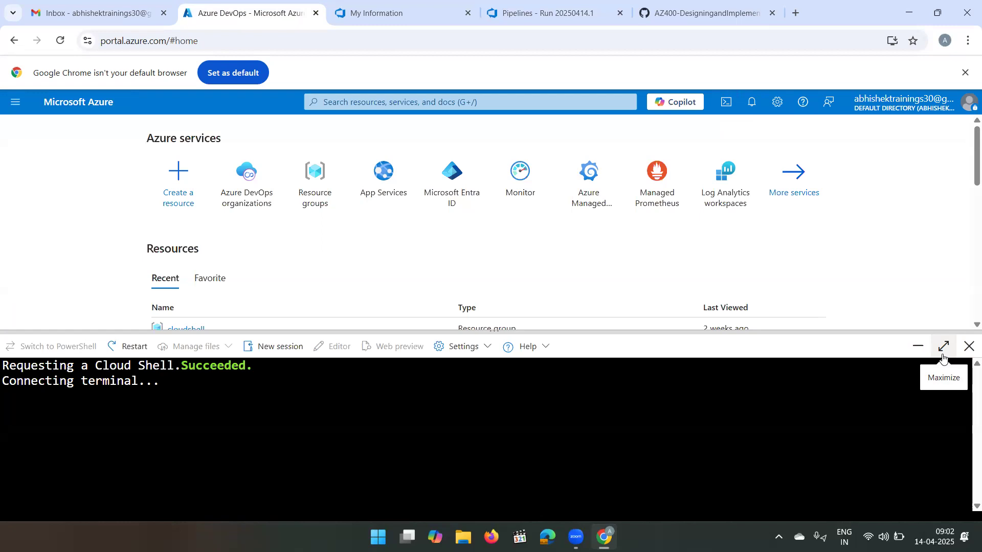
click(944, 347)
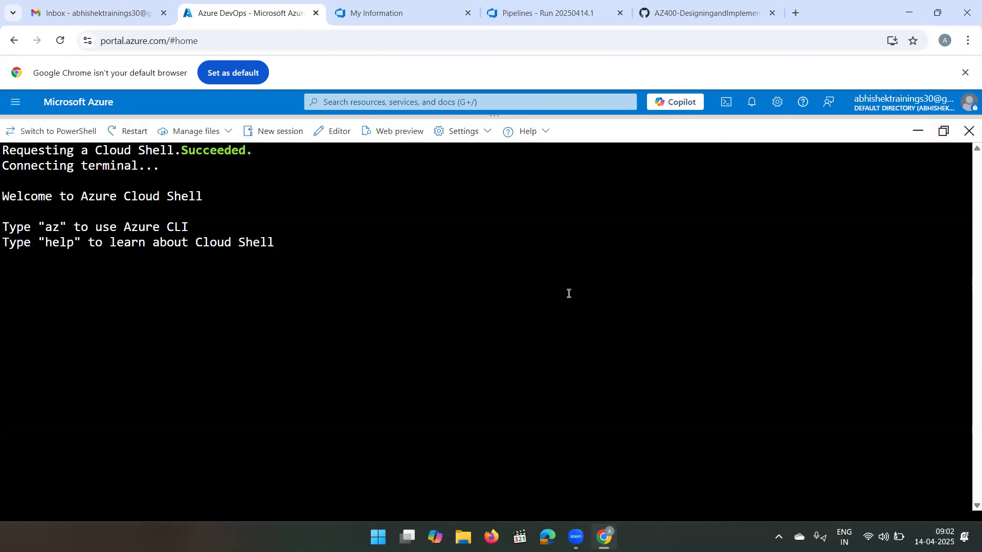
key(Return)
key(Return)
key(Return)
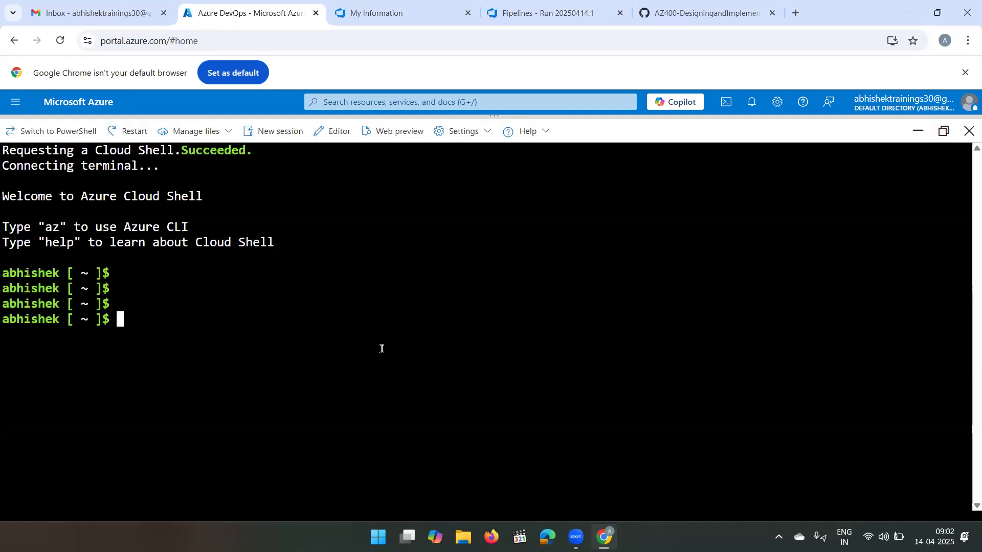
text(clear)
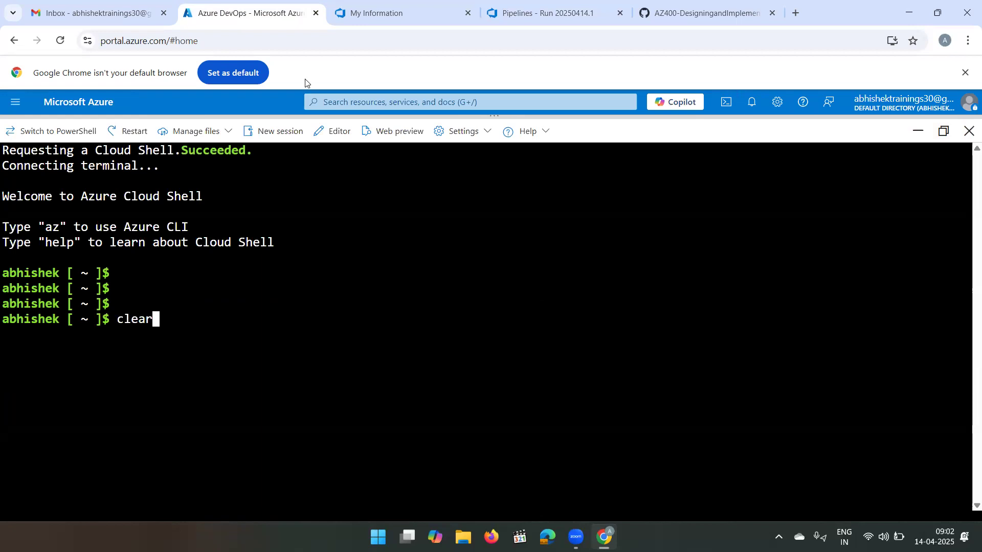
key(Return)
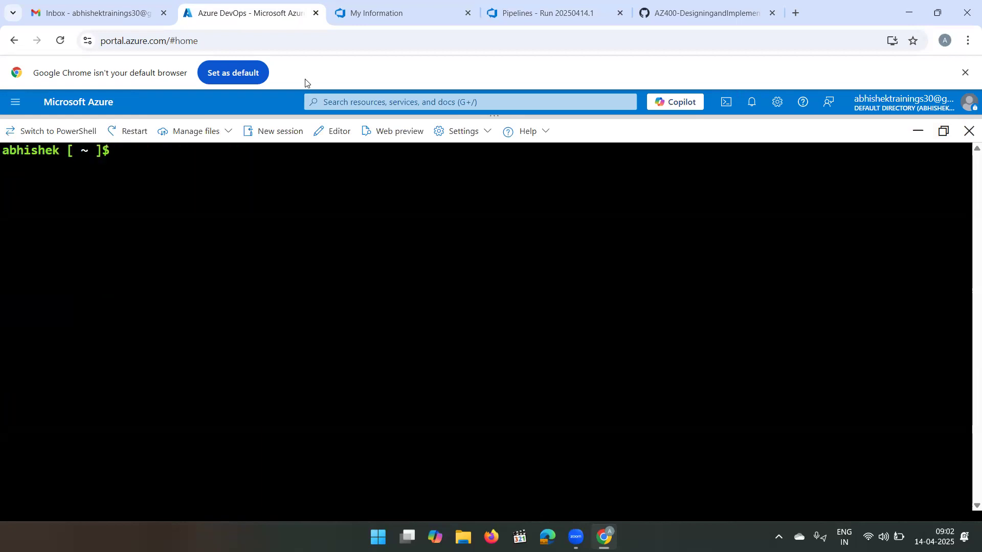
- Define the shell variable REGION='westeurope' in Cloud Shell
text(REGION=)
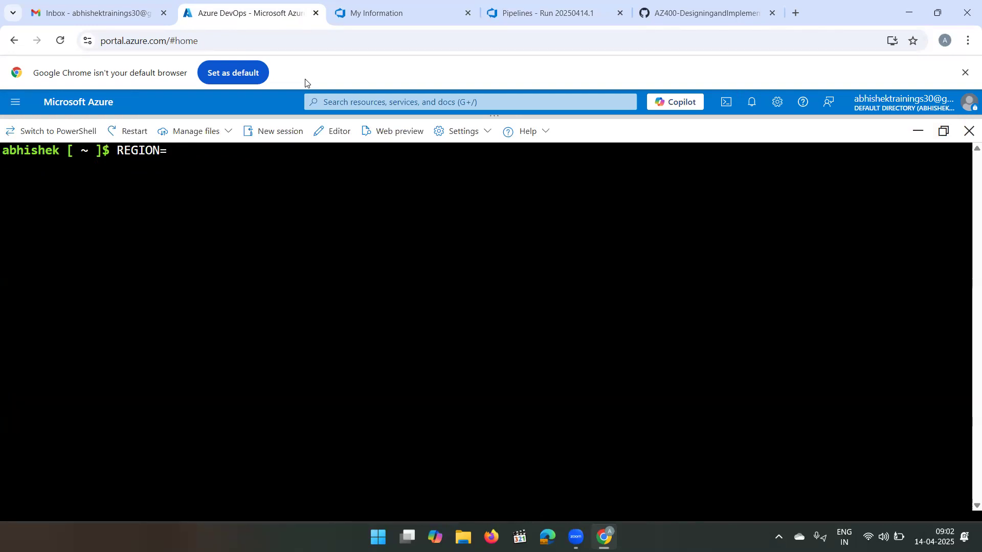
text('westeur)
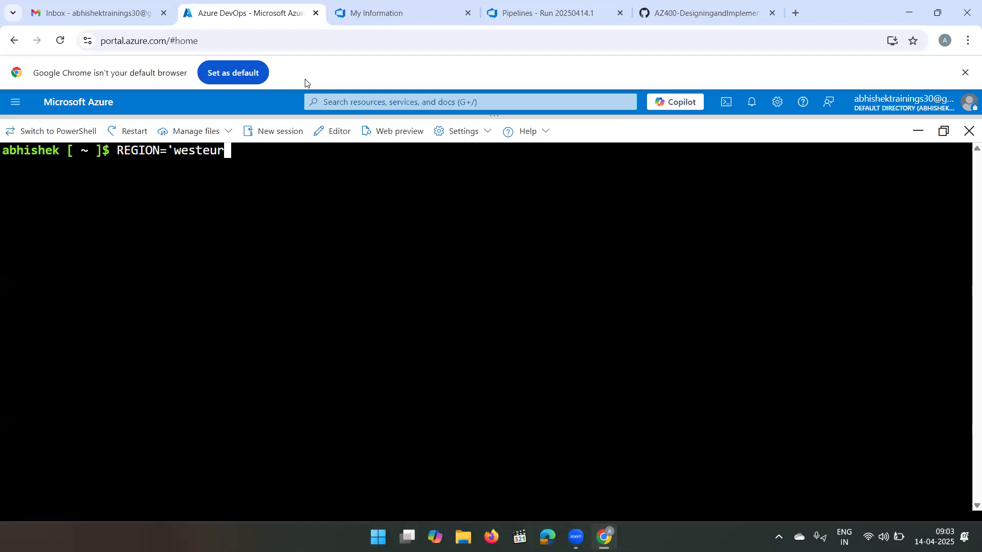
text(ope")
key(Return)
key(ctrl+c)
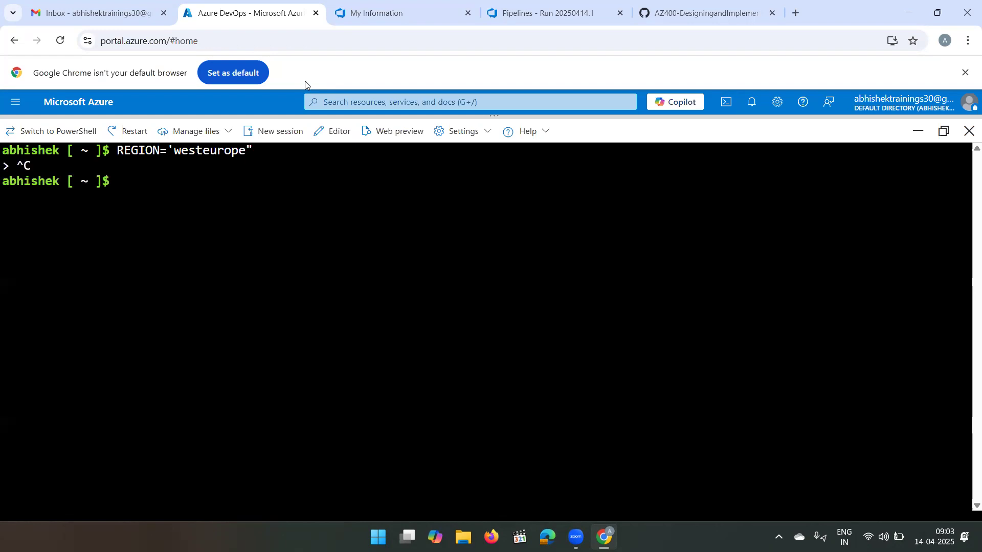
key(Up)
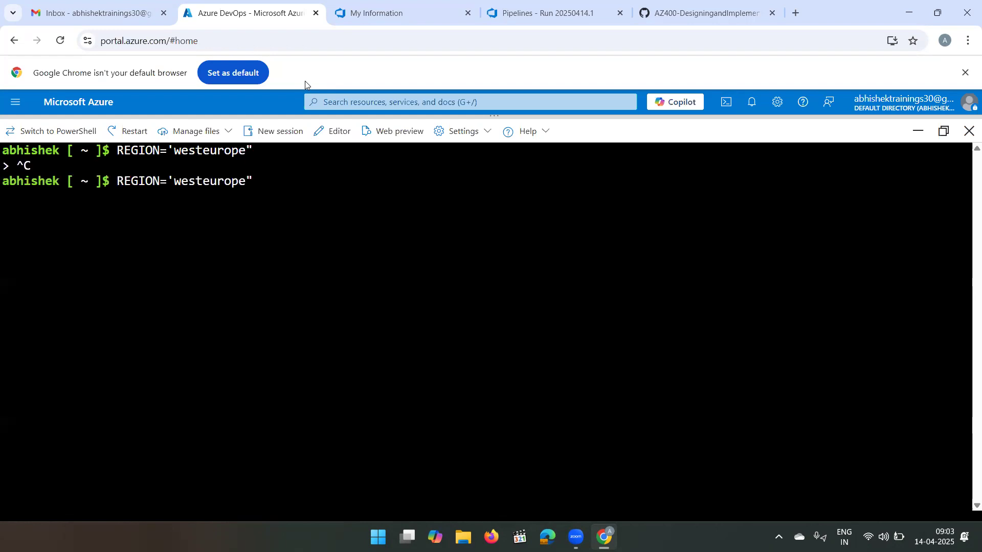
key(BackSpace)
text(')
key(Return)
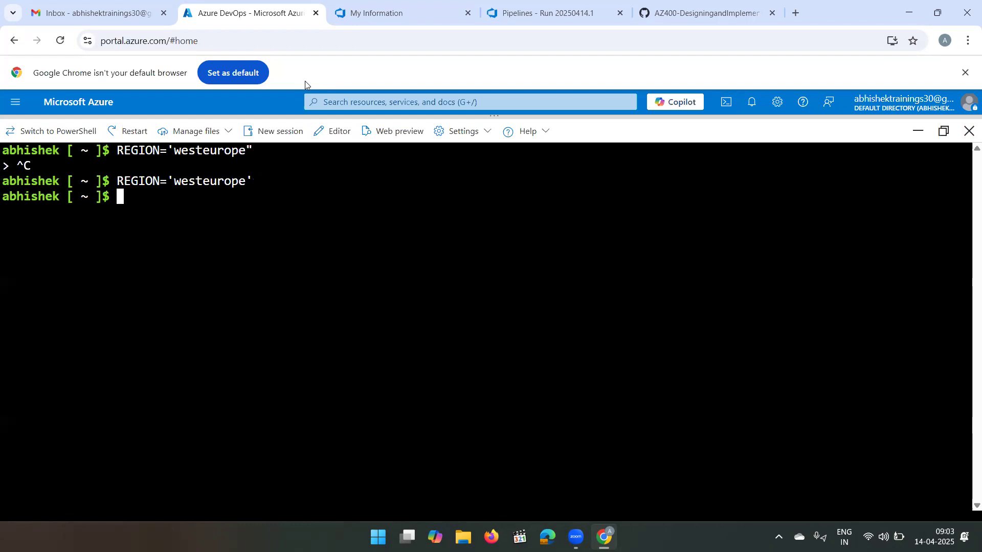
- Define the shell variable RESOURCEGROUPNAME='az400m03l08-RG' for the resource group name
text(RESOURCEGRO)
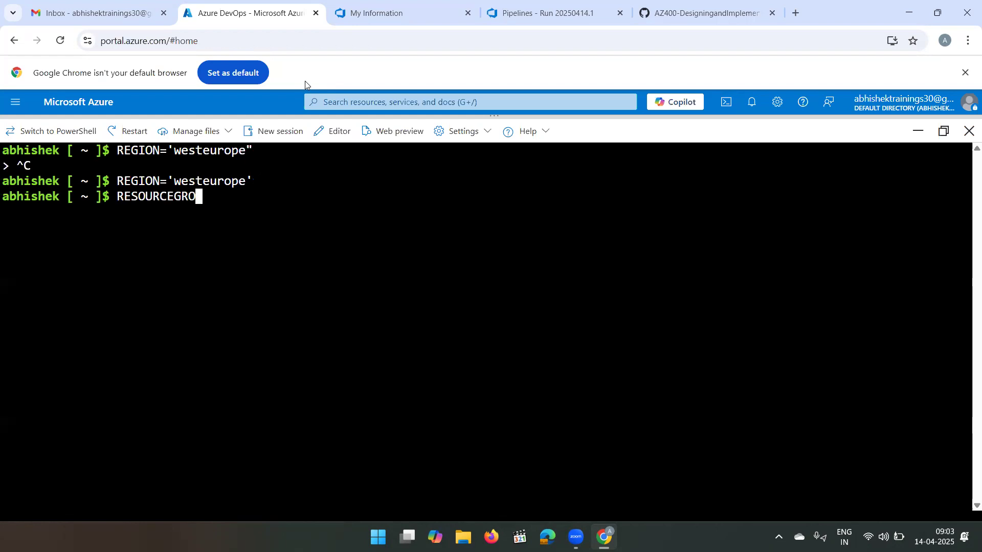
text(UPNAME='a)
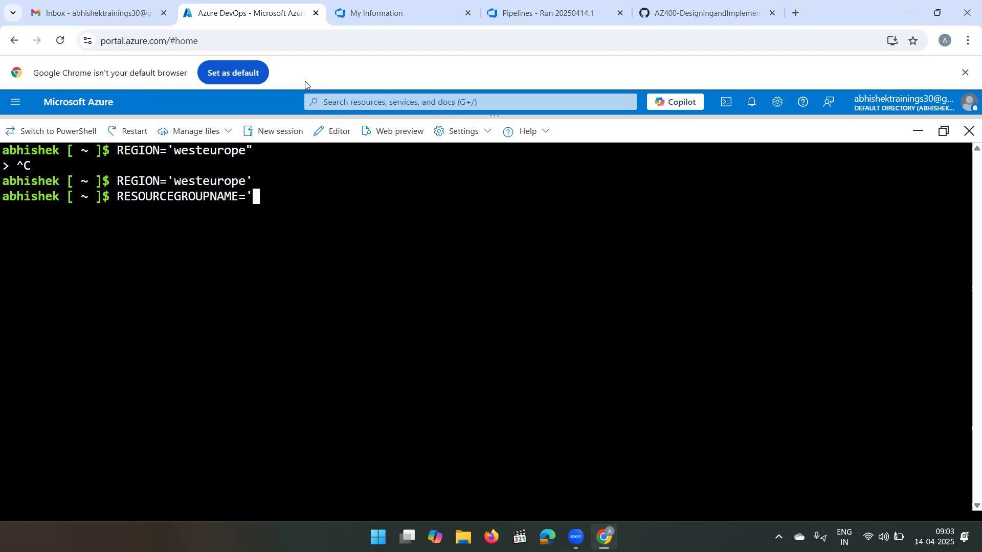
text(z400m0)
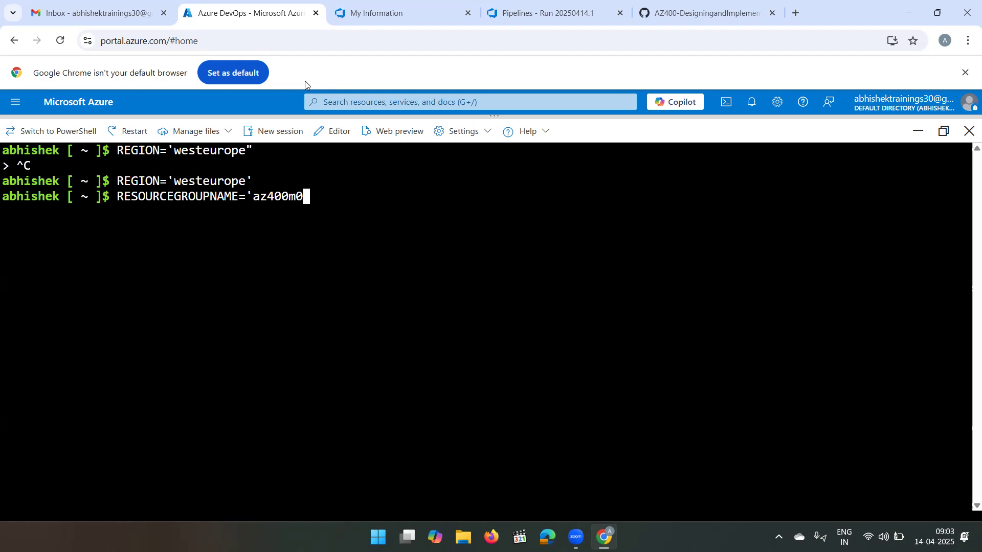
text(310)
text(8)
text(-RG)
text(')
key(Return)
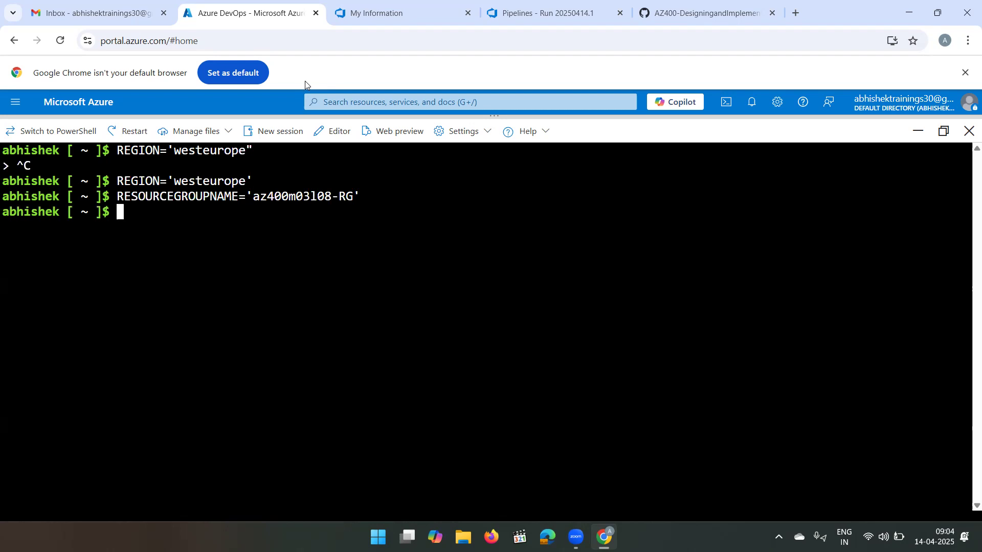
- Create the resource group by running az group create -n $RESOURCEGROUPNAME -l $REGION
text(az group cr)
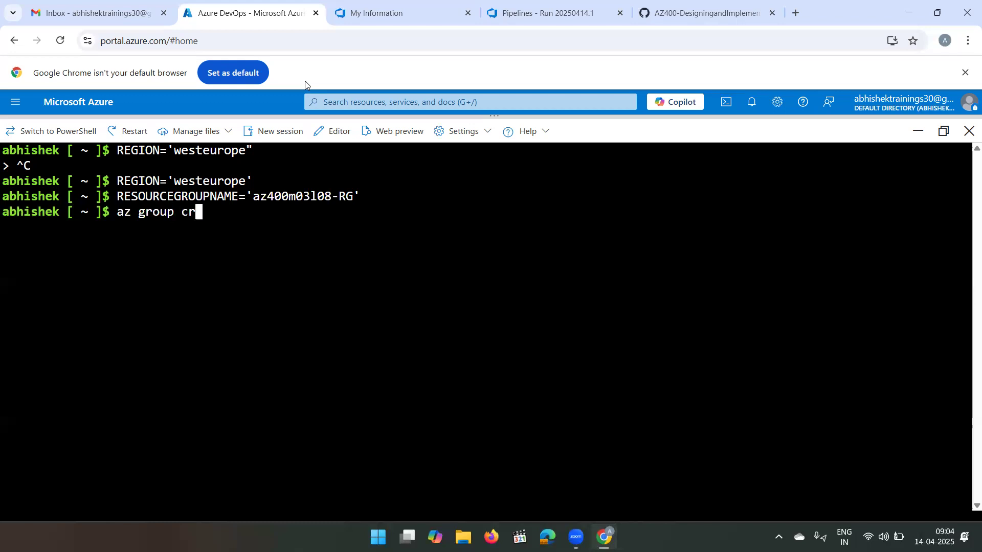
text(eate -n RESOU)
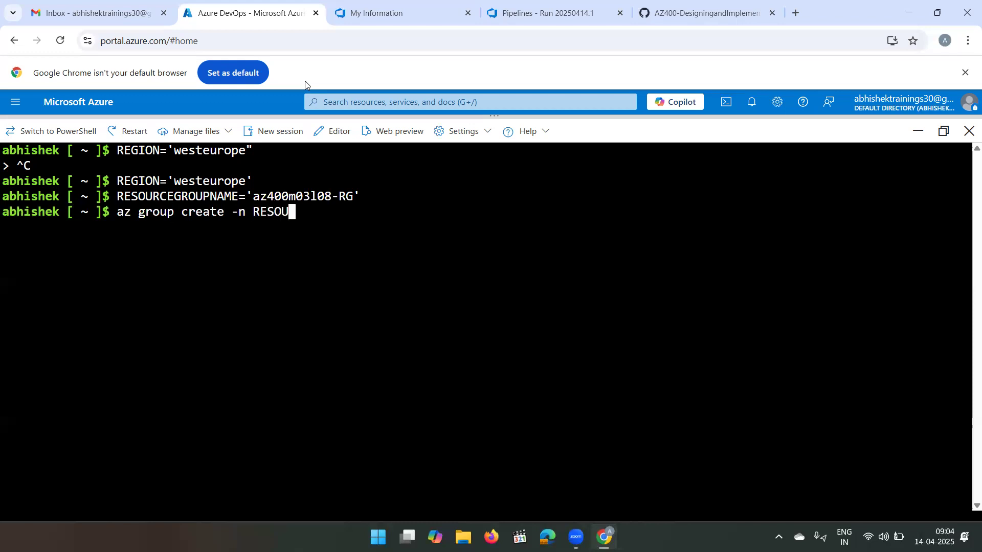
text(RCEGROUPNAME)
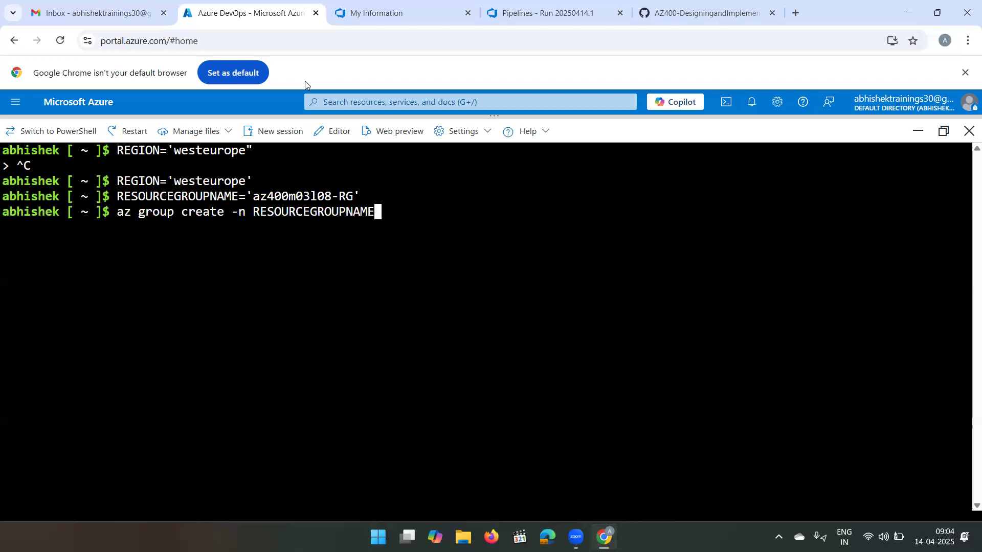
text(-l $REGION)
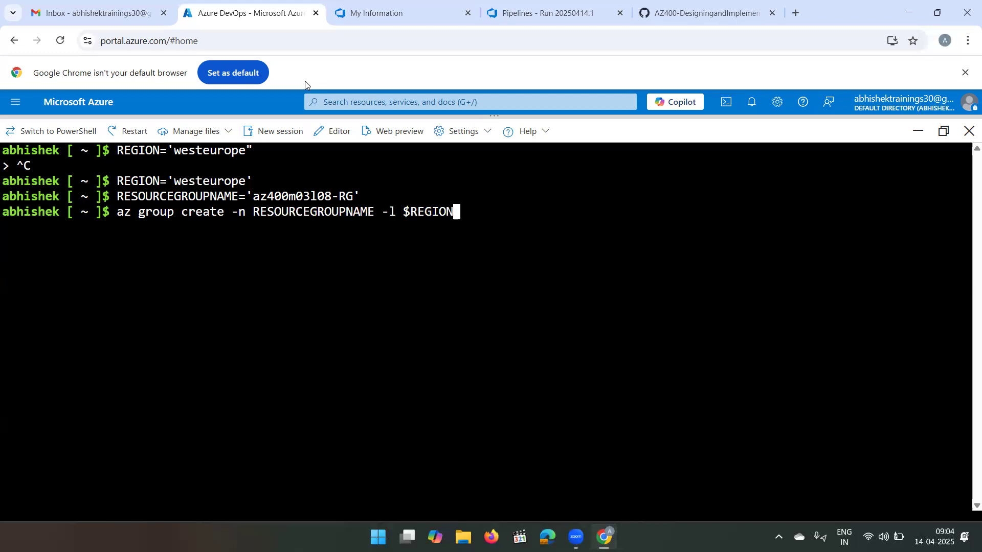
key(Left)
key(Left)
key(Left)
key(Left)
key(Left)
key(Left)
key(Left)
key(Left)
key(Left)
key(Left)
key(Left)
key(Left)
key(Left)
key(Left)
key(Left)
key(Left)
key(Left)
key(Left)
key(Left)
key(Left)
key(Left)
key(Left)
key(Left)
key(Left)
text($)
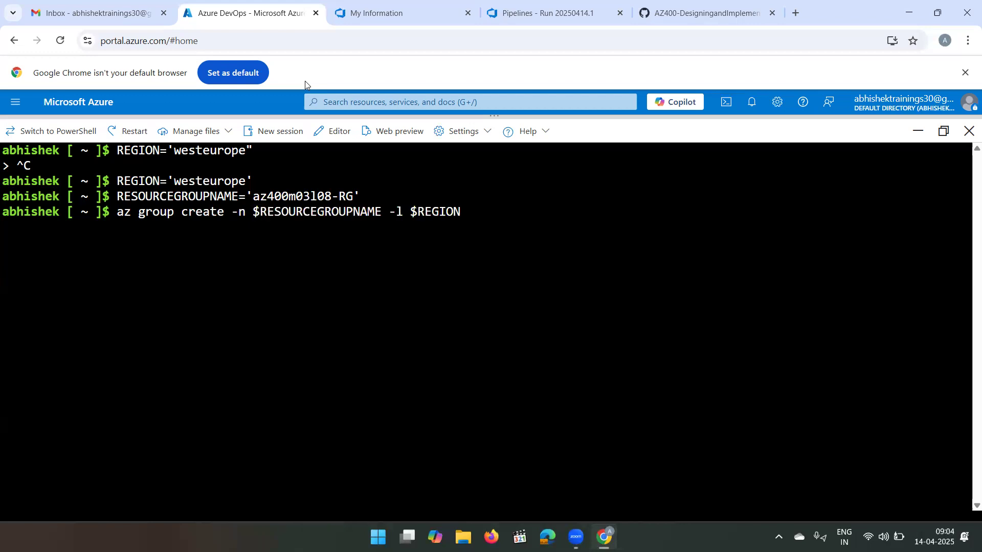
key(Right)
key(Right)
key(Right)
key(Right)
key(Right)
key(Right)
key(Right)
key(Right)
key(Right)
key(Right)
key(Right)
key(Right)
key(Right)
key(Right)
key(Right)
key(Right)
key(Right)
key(Right)
key(Right)
key(Right)
key(Right)
key(Right)
key(Right)
key(Right)
key(Right)
key(Right)
key(Right)
key(Right)
key(Return)
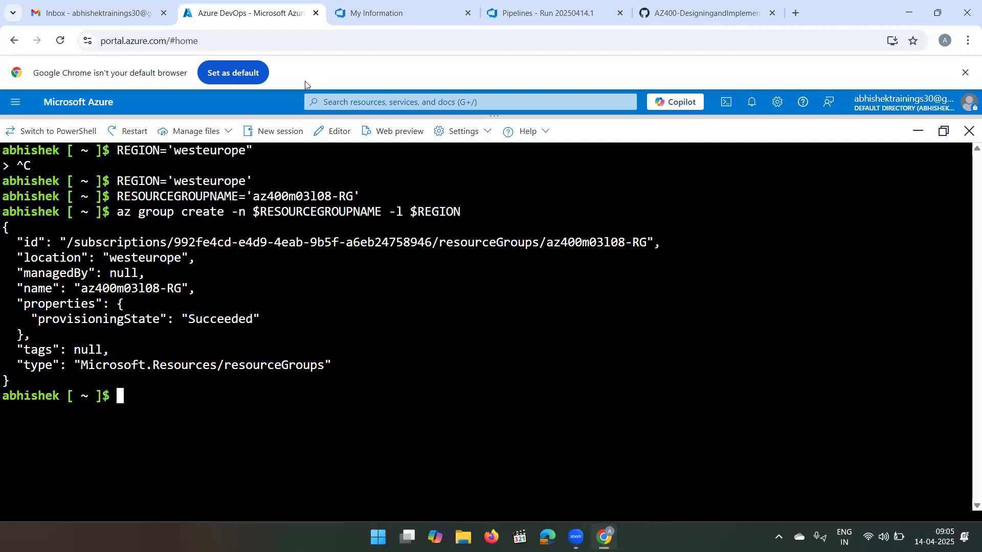
- Define the shell variable SERVICEPLANNAME='az400m03l08-sp1' in Cloud Shell
text(SERVICEPLA)
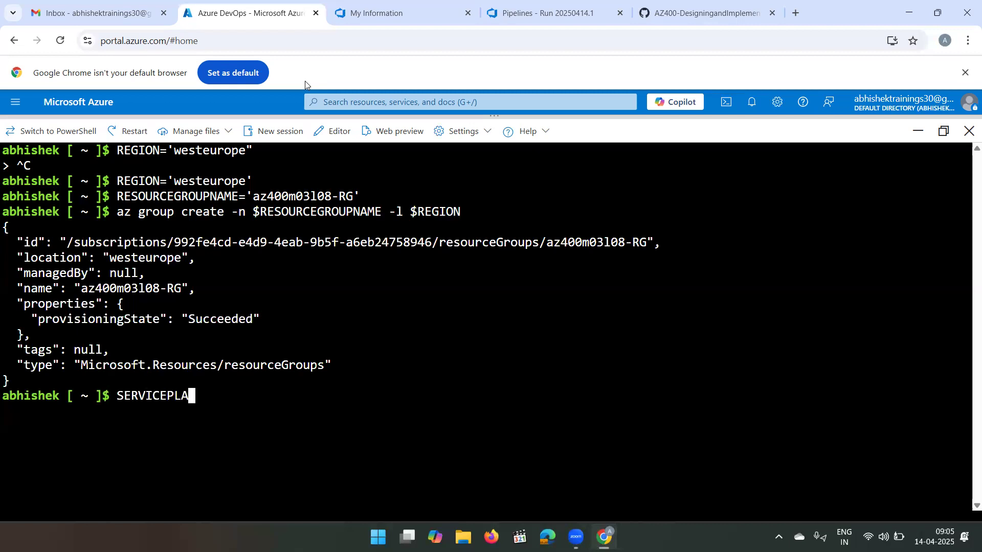
text(NNAME='az4)
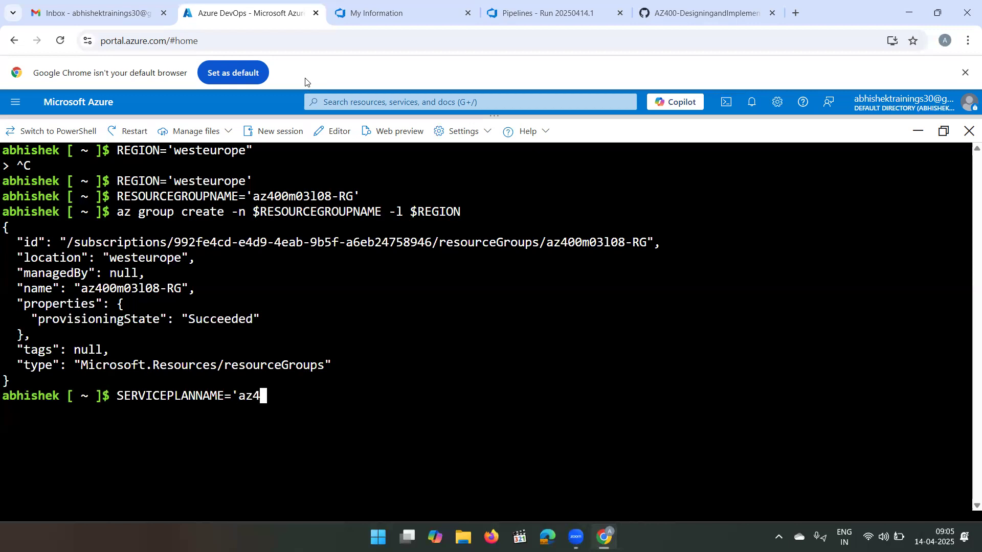
text(00m03l0)
text(8-sp)
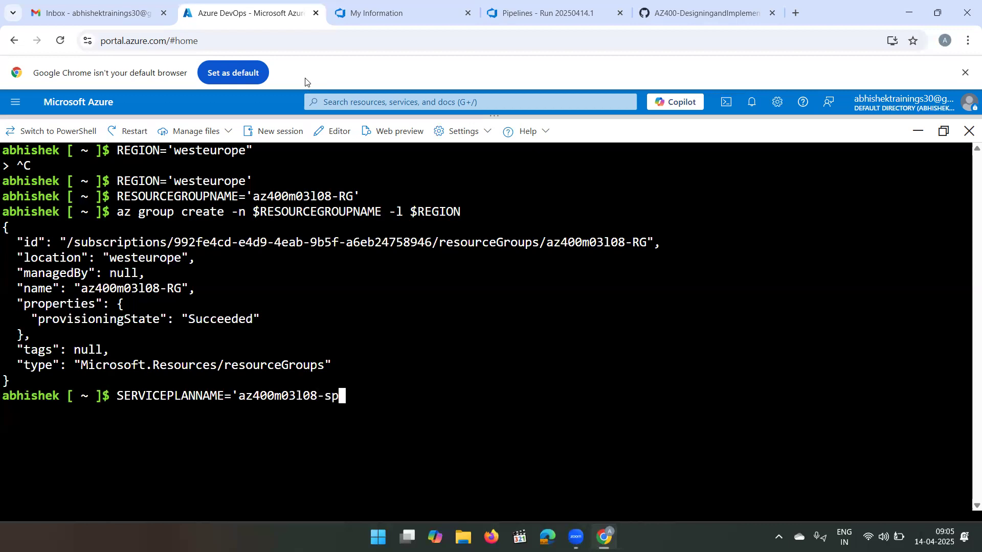
text(1')
key(Return)
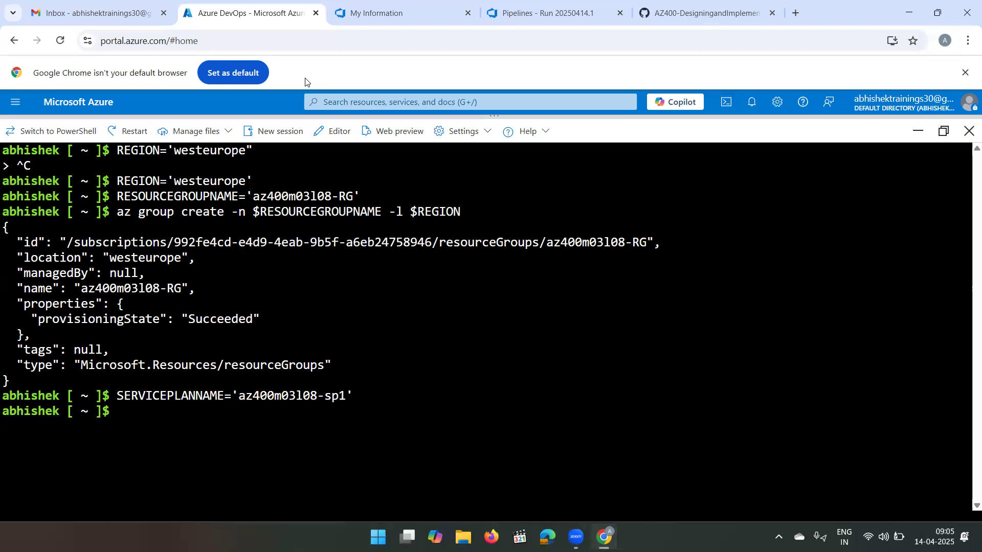
- Create the app service plan by running az appservice plan create -g $RESOURCEGROUPNAME -n $SERVICEPLANNAME --sku S1
text(az appservice pla)
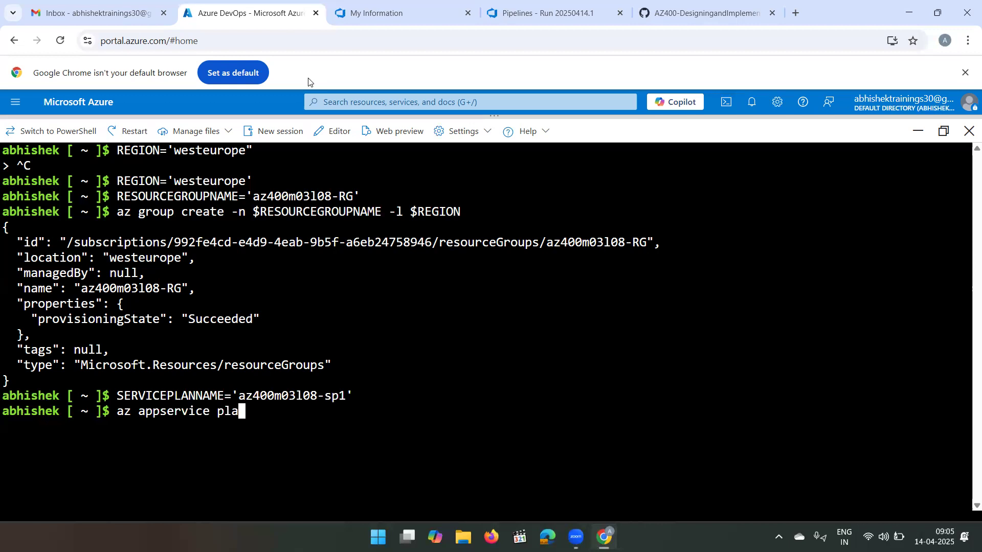
text(n create)
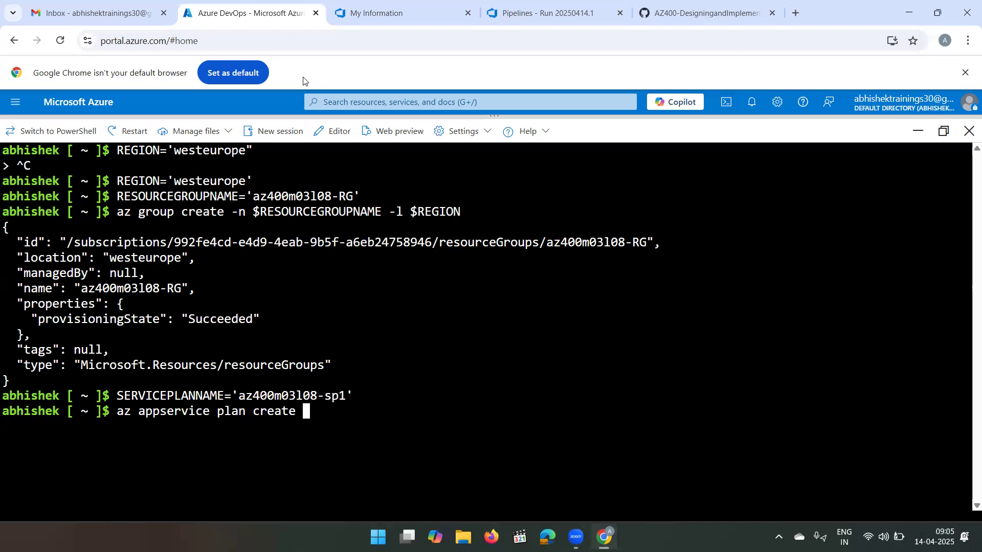
text(-g $RESOU)
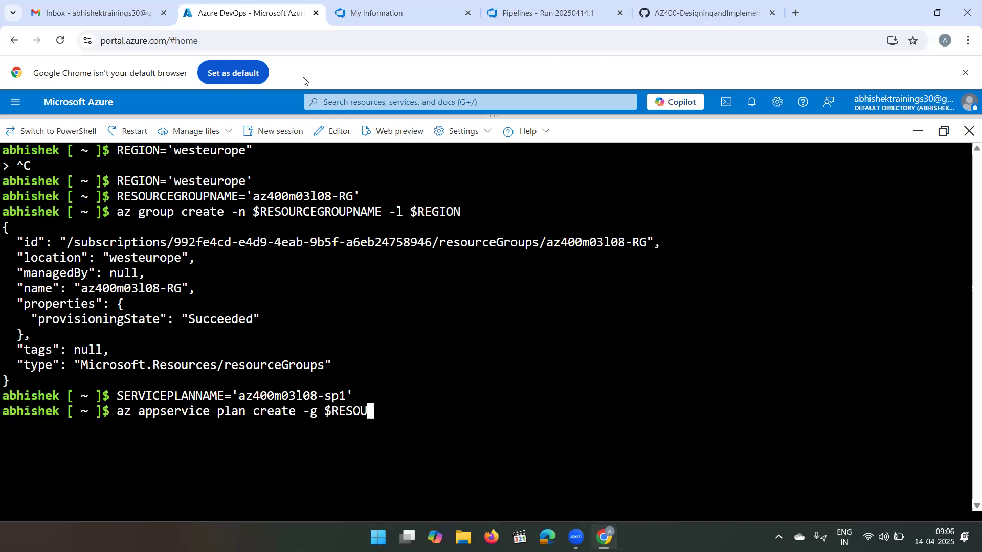
text(RCEGROUPNAME)
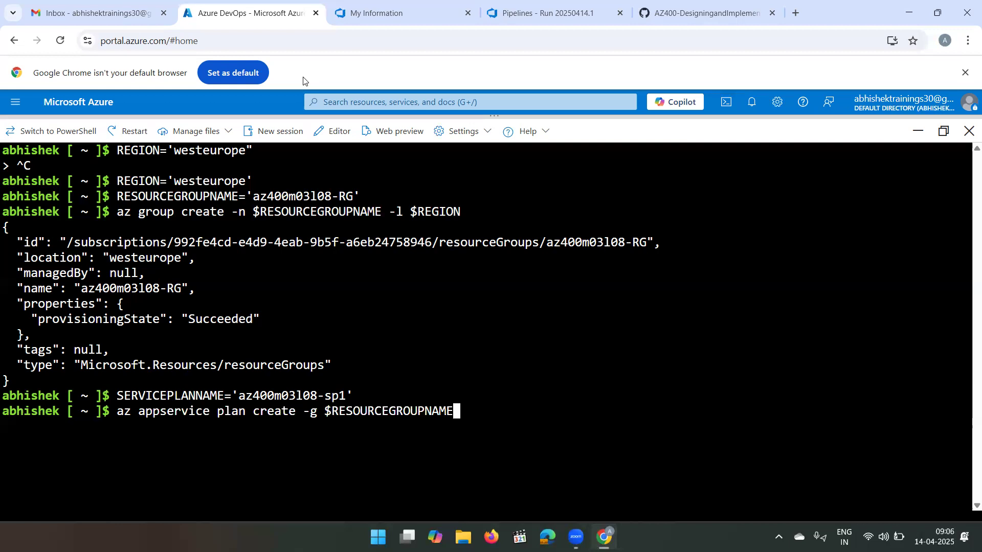
text( -)
text(n )
text($SER)
text(VIC)
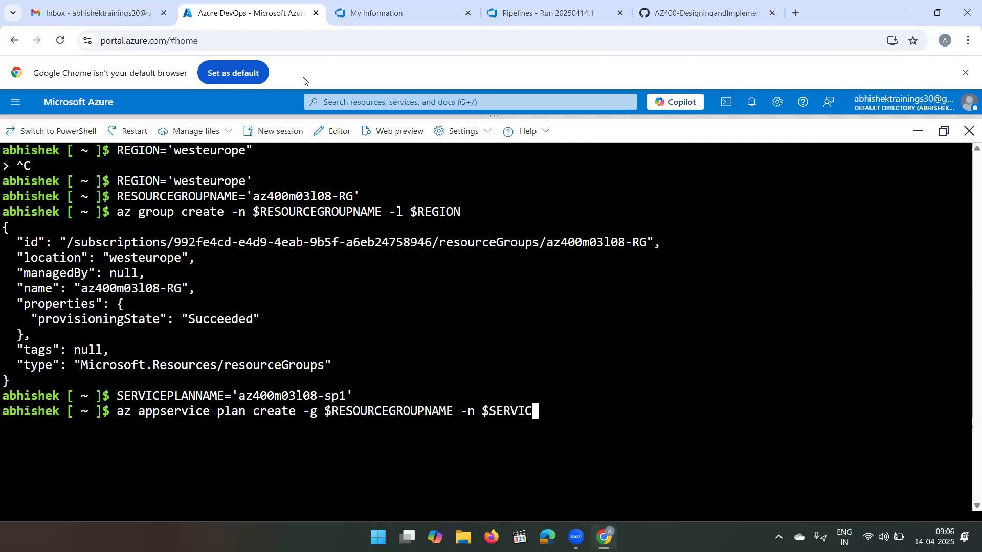
text(EPLANNAME)
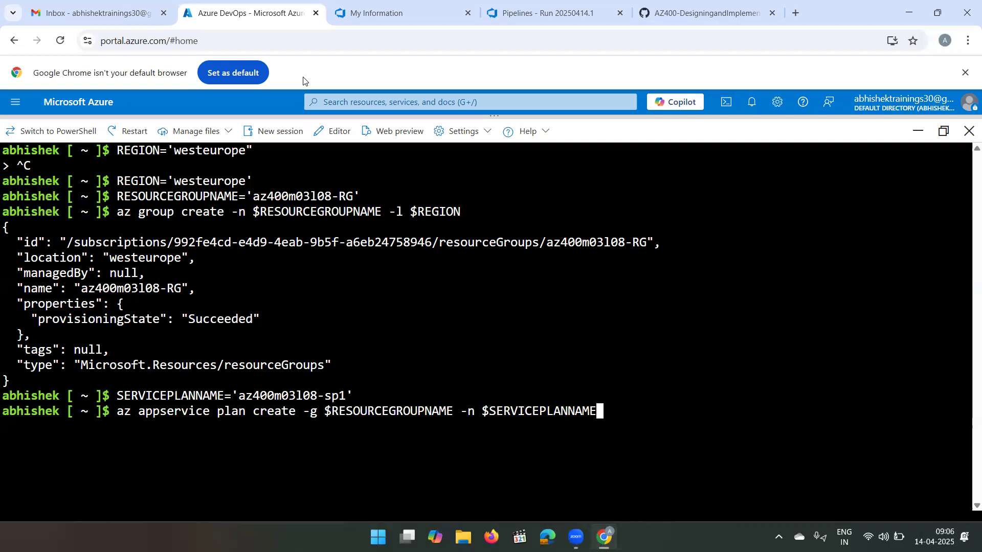
text(--sku S1)
key(Return)
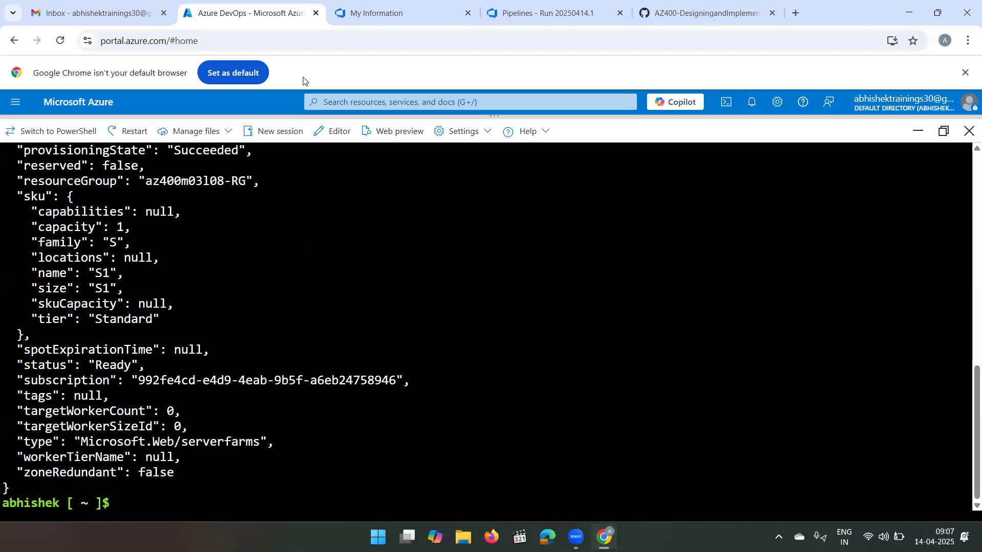
- Clear the terminal and define the shell variable SUFFIX=$RANDOM$RANDOM
text(clear)
key(Return)
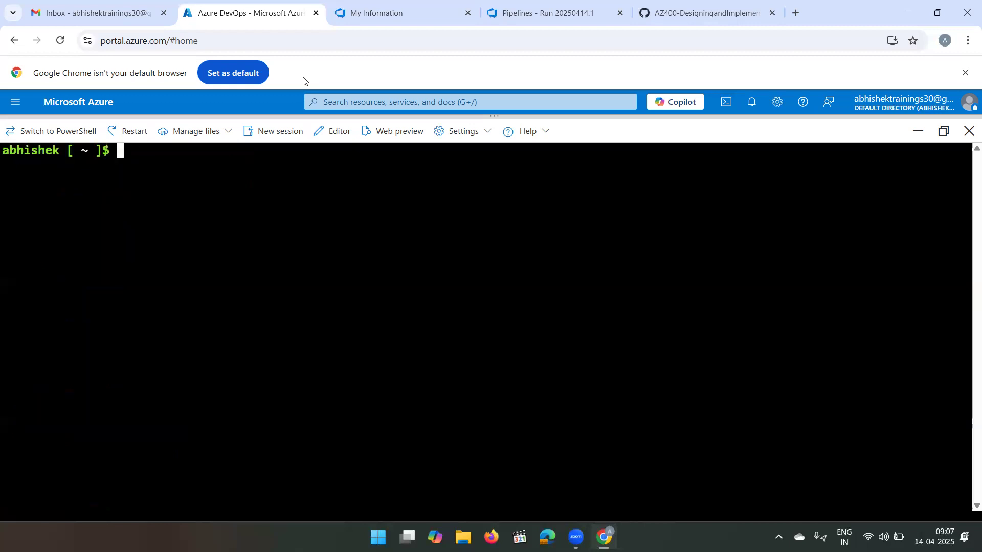
text(SUFFIX=)
text($RANDO)
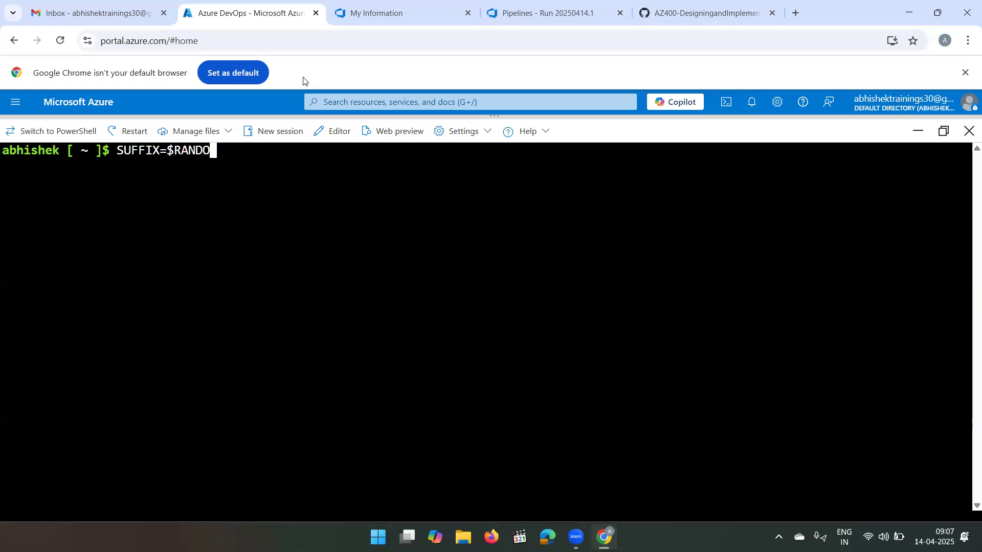
text(M$RANDOM)
key(Return)
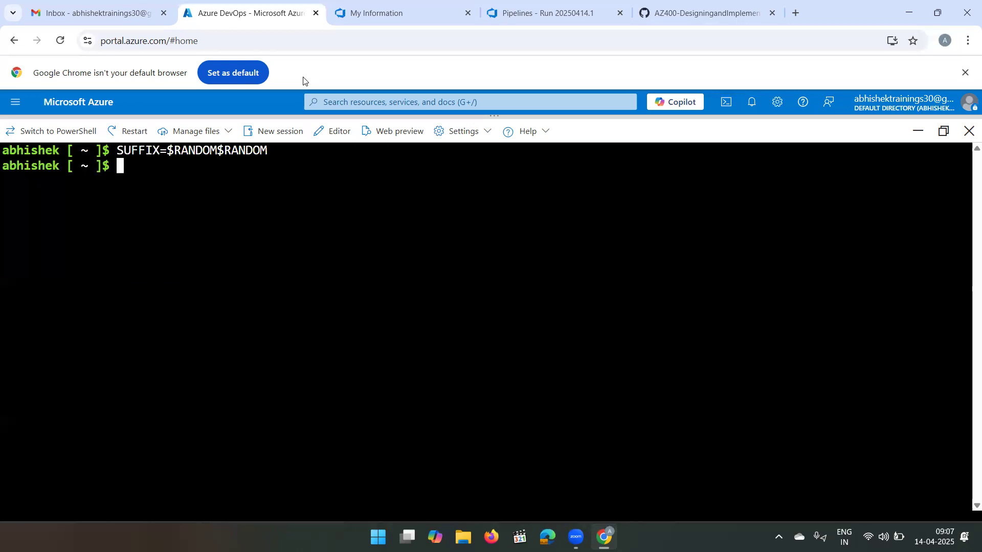
- Create the DevTest web app by running az webapp create -g $RESOURCEGROUPNAME -p $SERVICEPLANNAME -n RGATES$SUFFIX-DevTest
text(az webapp)
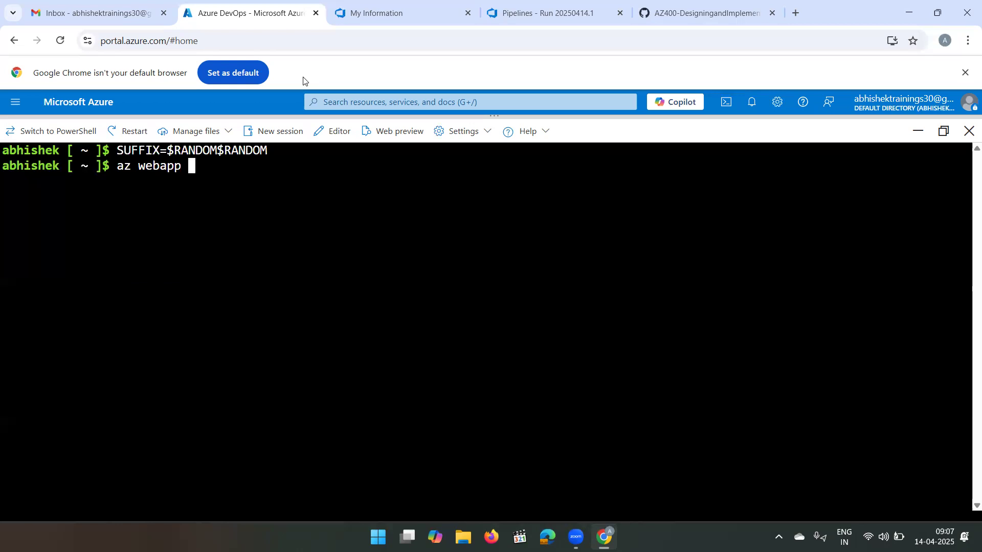
text( create -g $RES)
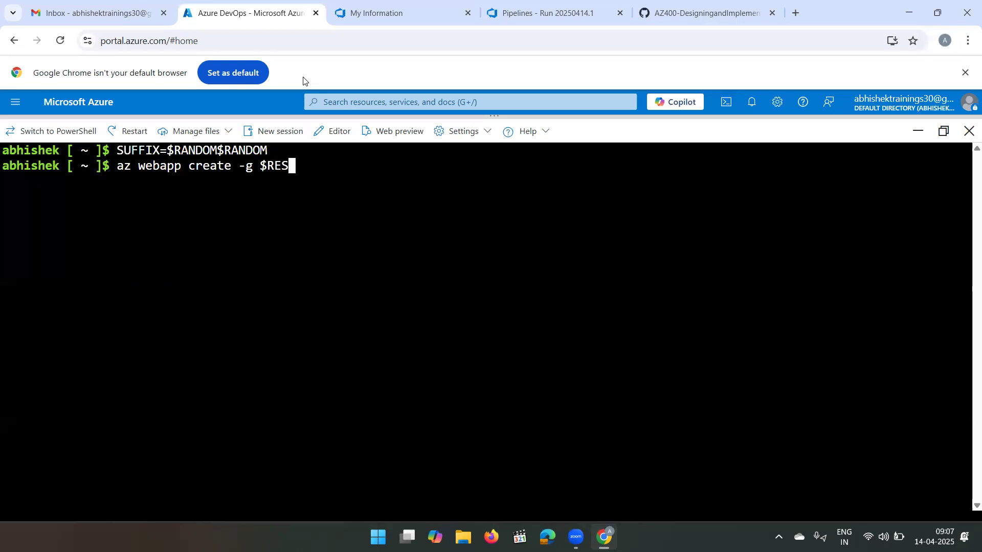
text(OURCEGR)
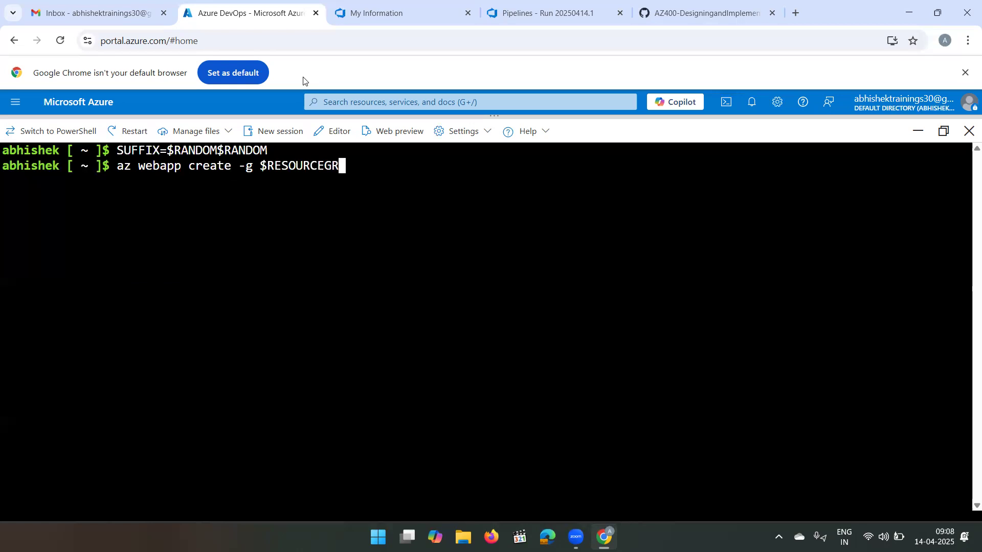
text(OUPNAME)
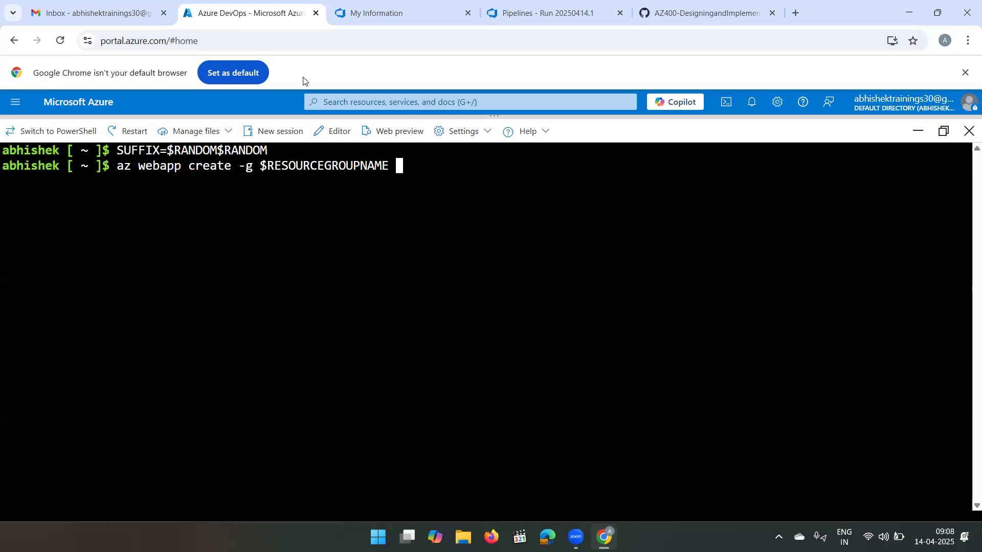
text(-p $SERVICEPLA)
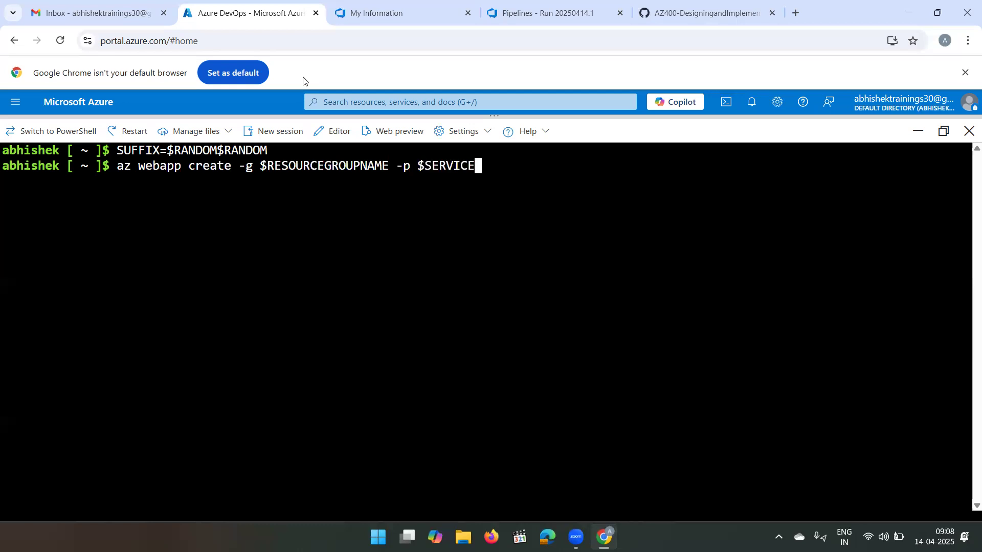
text(NNAME)
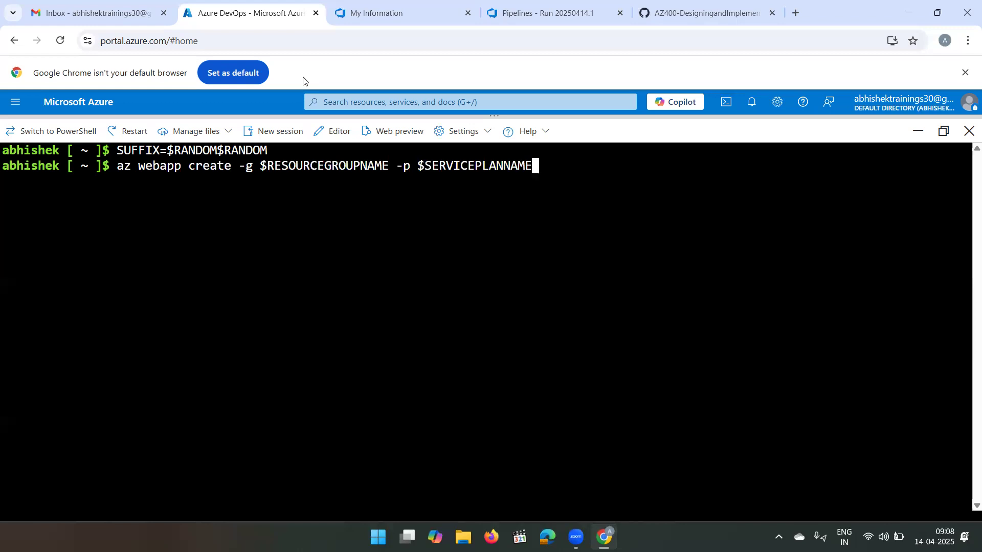
text( -n)
text(RGATES)
text($)
text(FFIX)
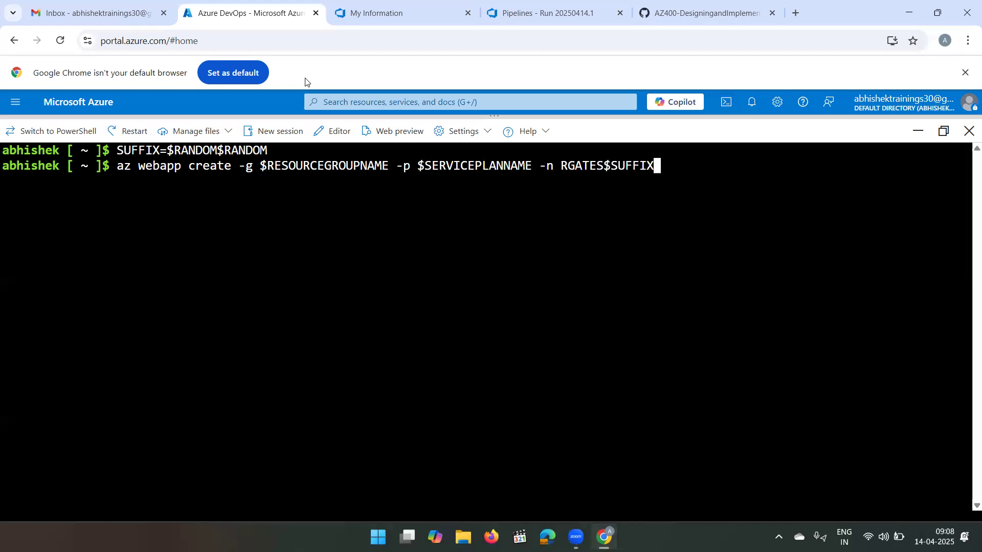
text(-DevTest)
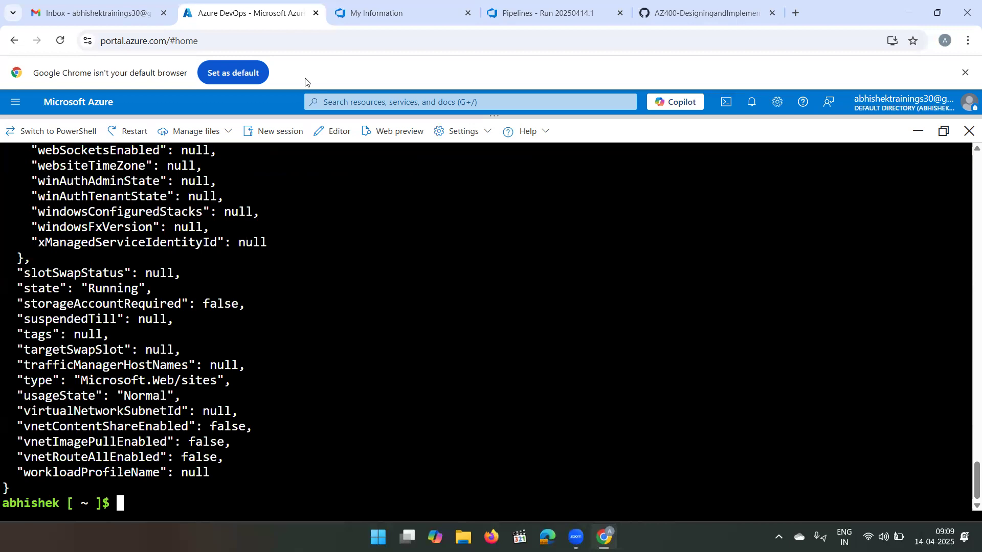
key(Return)
key(Return)
key(Return)
key(Return)
key(Return)
key(Return)
key(Return)
key(Return)
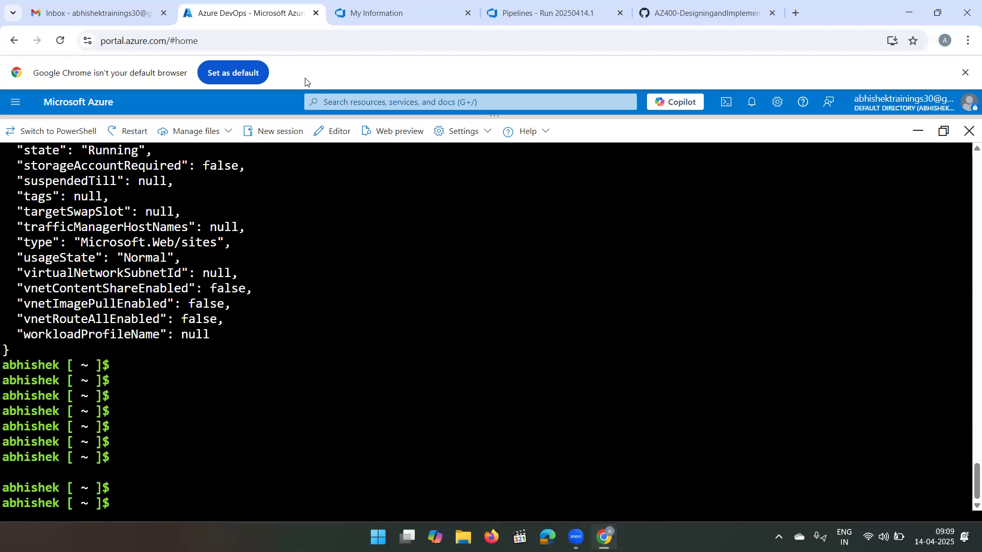
text(az webapp create -g $RESOURCEGROUPNAME -p $SERVICEPLANNAME -n RGATES$SUFFIX-DevTest)
key(BackSpace)
key(BackSpace)
key(BackSpace)
key(BackSpace)
key(BackSpace)
key(BackSpace)
key(BackSpace)
key(BackSpace)
key(BackSpace)
key(BackSpace)
key(BackSpace)
key(BackSpace)
key(BackSpace)
key(BackSpace)
key(BackSpace)
key(BackSpace)
key(BackSpace)
key(BackSpace)
key(BackSpace)
key(BackSpace)
key(BackSpace)
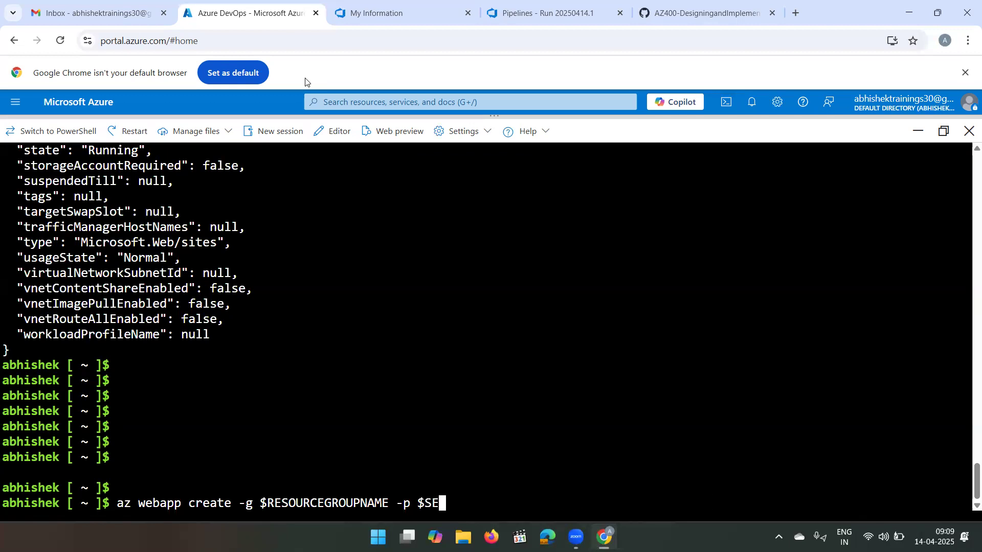
key(BackSpace)
key(BackSpace)
key(BackSpace)
key(BackSpace)
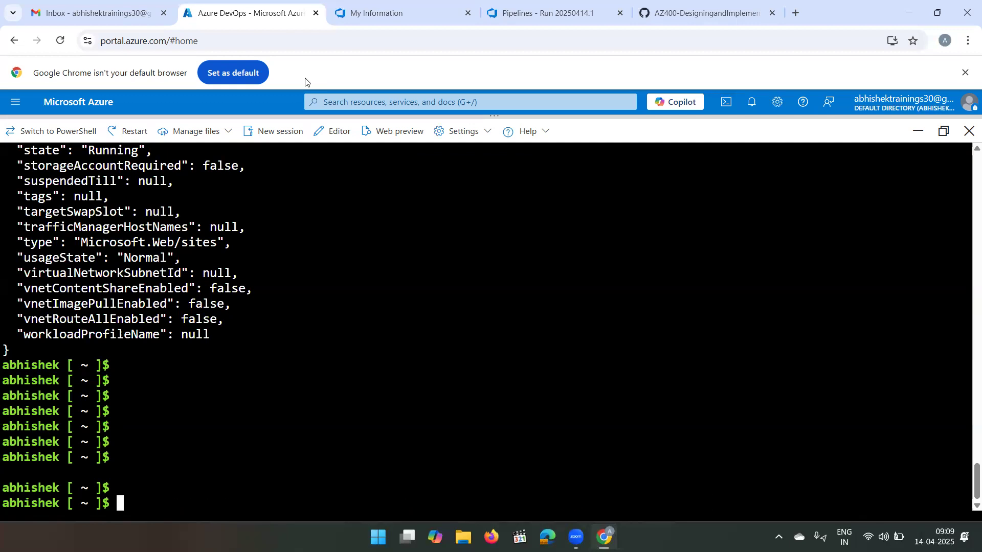
- Clear the terminal and rerun the previous az webapp create command with the name RGATES$SUFFIX-Prod to create the production web app
text(clear)
key(Return)
key(Up)
key(Up)
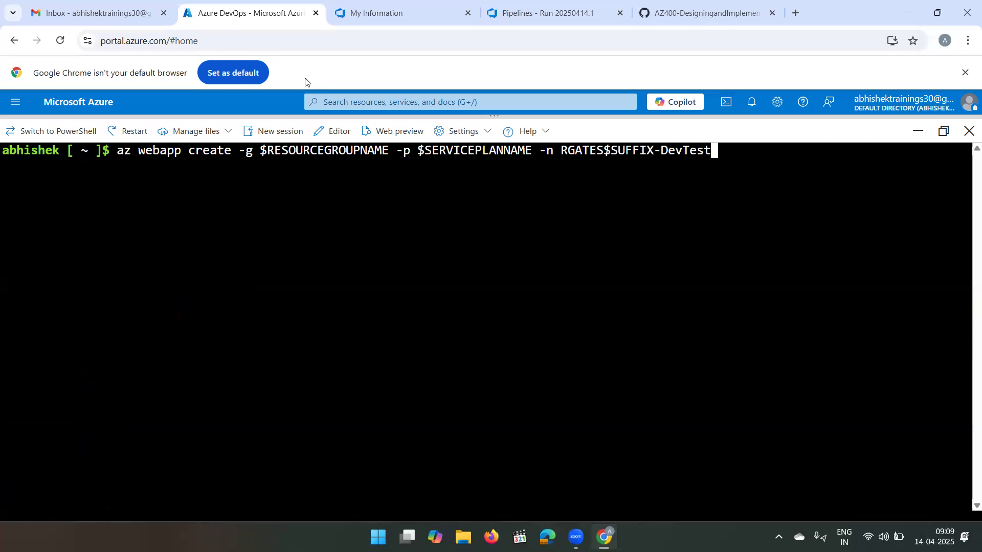
key(BackSpace)
key(BackSpace)
key(BackSpace)
key(BackSpace)
key(BackSpace)
key(BackSpace)
key(BackSpace)
text(Prod)
key(Return)
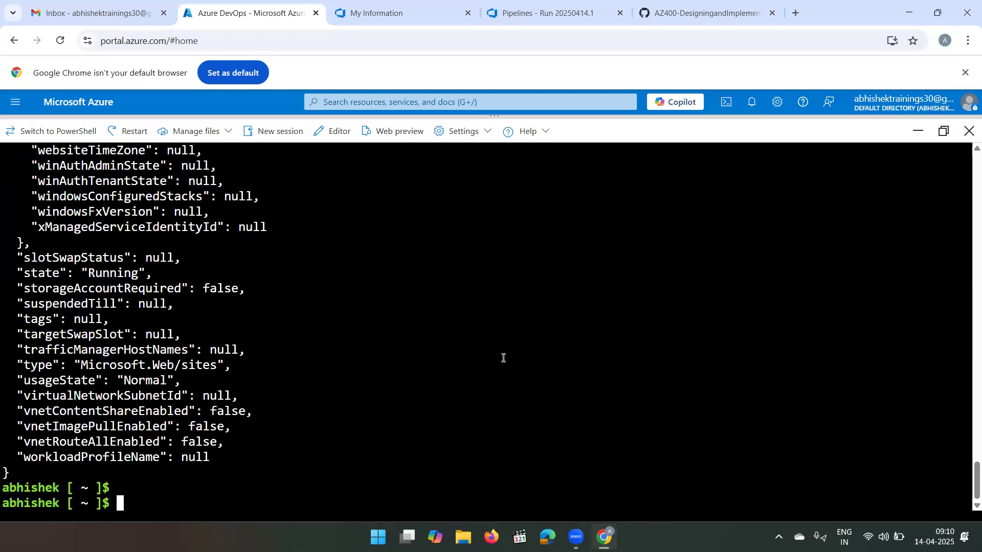
- Clear the terminal and close Cloud Shell
key(Return)
key(Return)
key(Return)
key(Return)
text(clear)
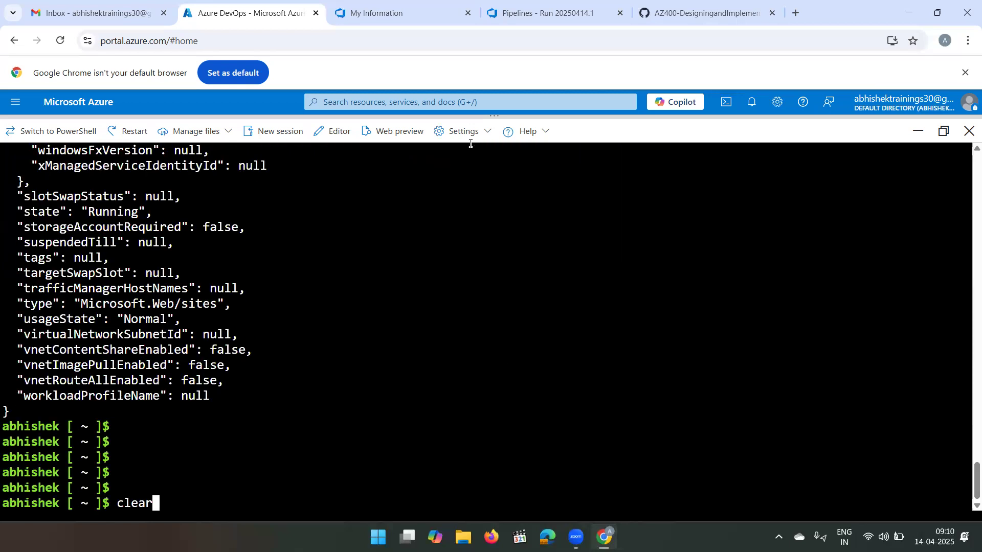
key(Return)
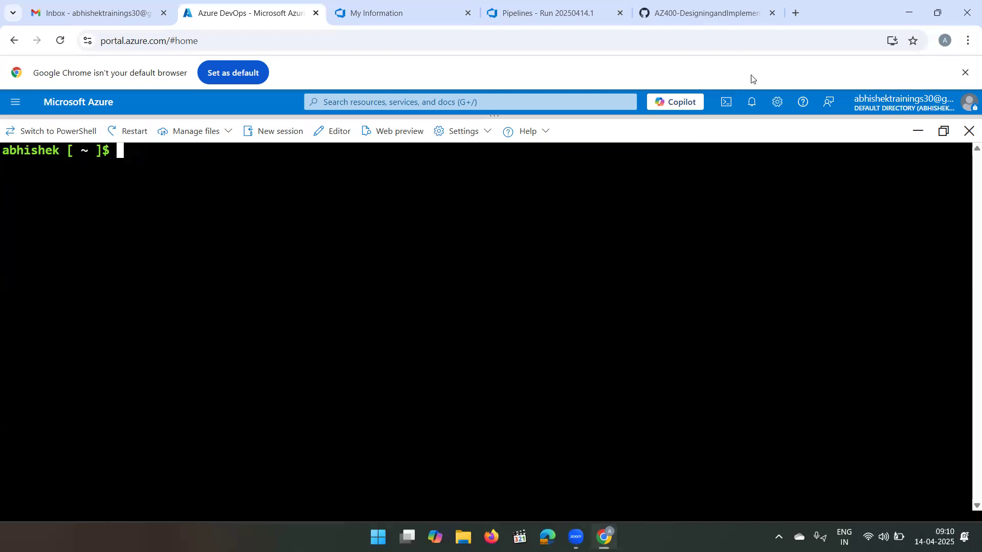
click(968, 133)
- Open the az400m03l08-RG resource group to check the resources created in it
scroll(968, 137, down, 5)
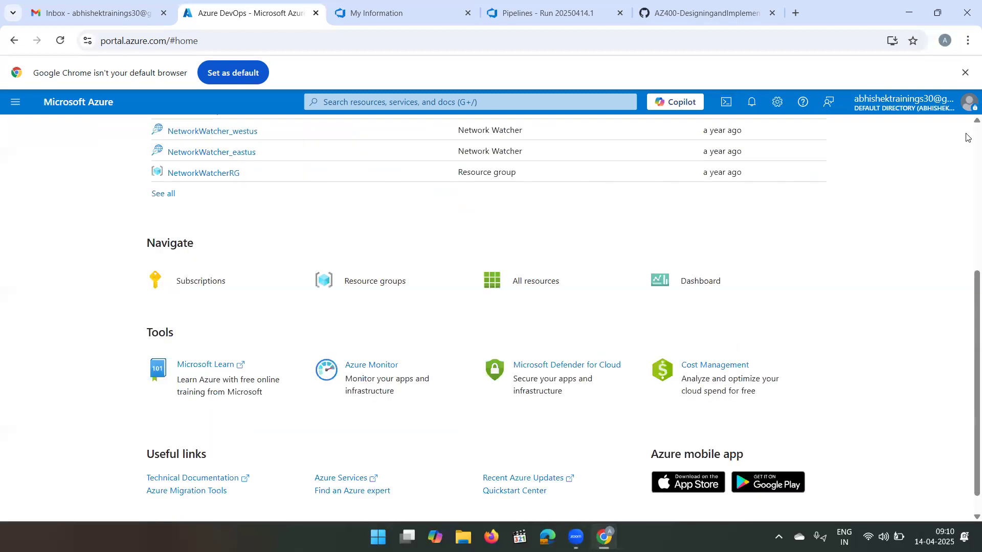
scroll(968, 137, up, 5)
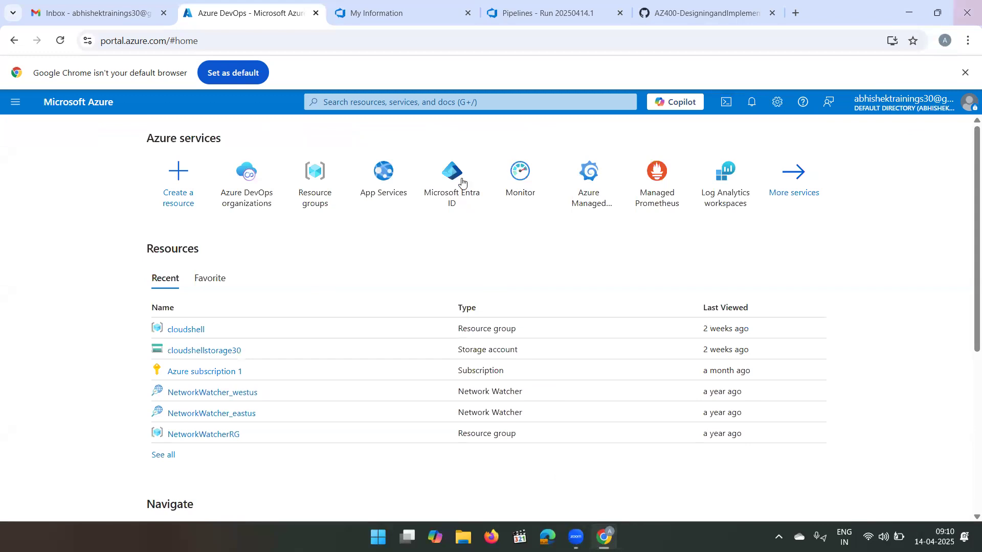
click(313, 183)
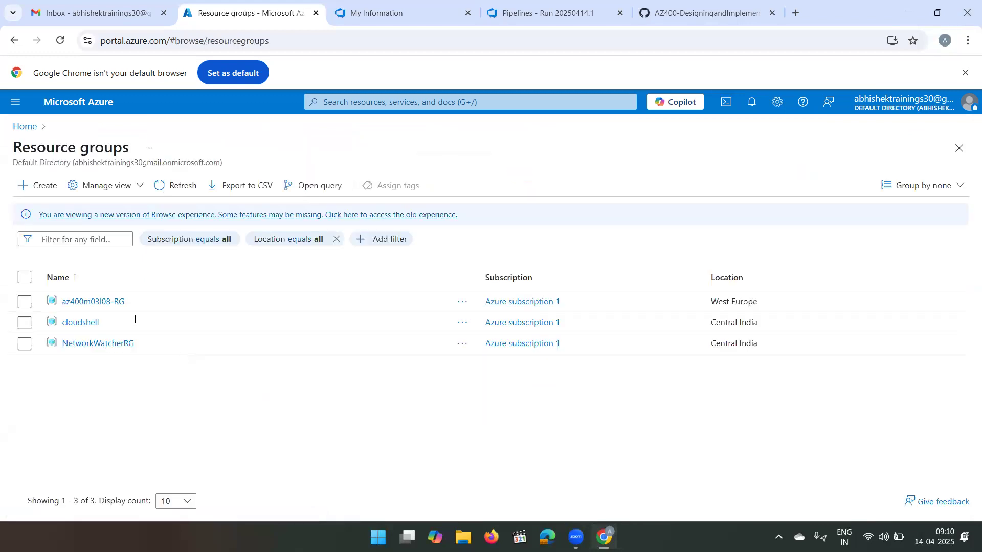
click(115, 308)
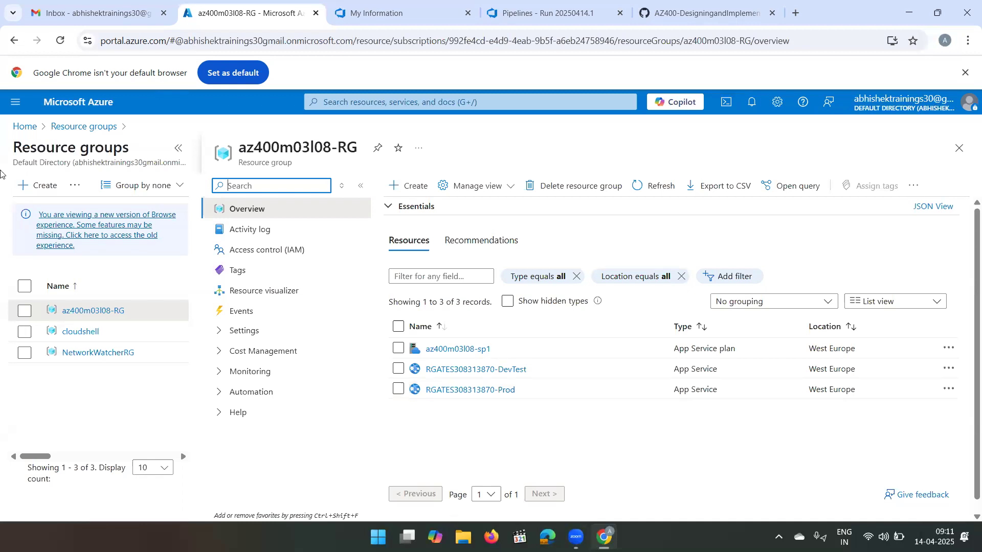
- Return to the portal home page, search for "application insig" and open the Application Insights service
click(24, 128)
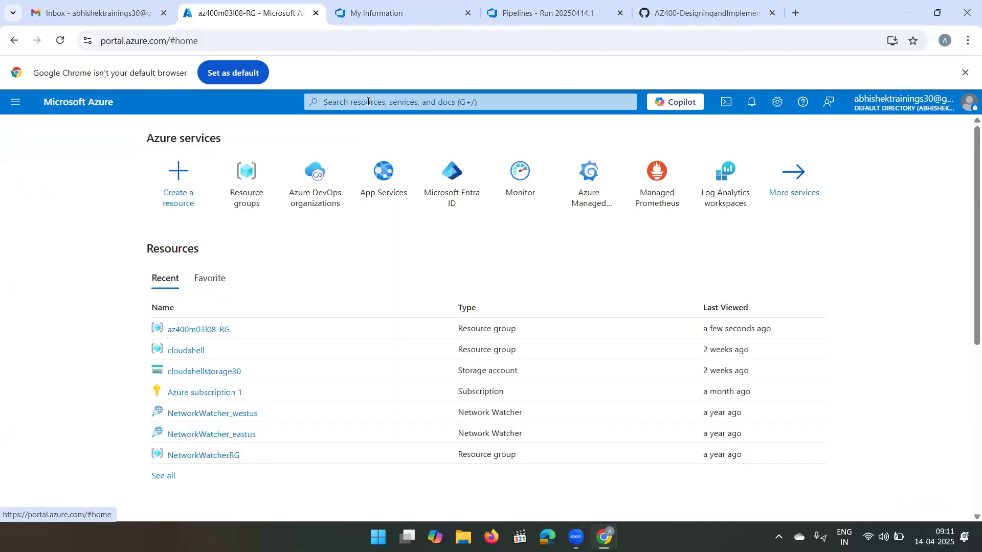
click(368, 101)
text(a)
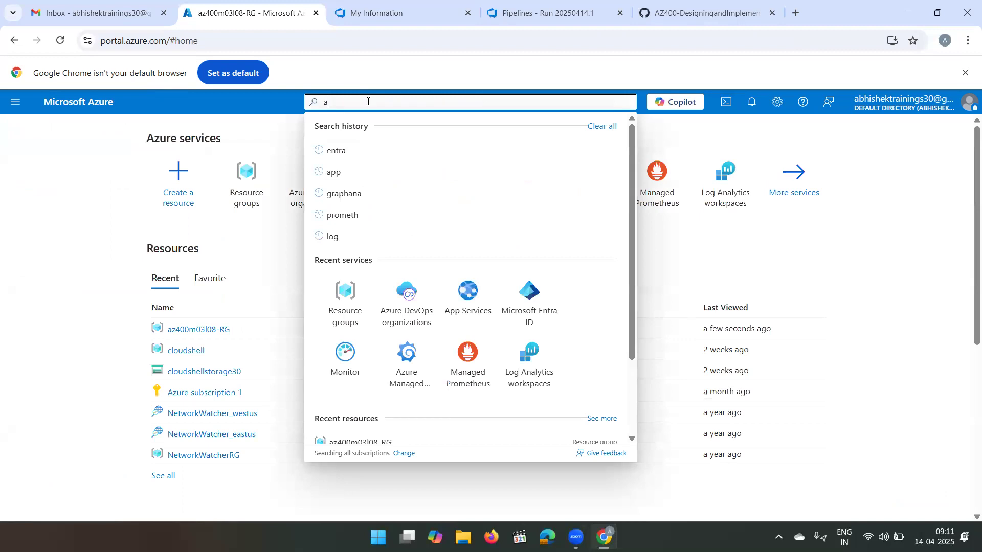
text(pplication)
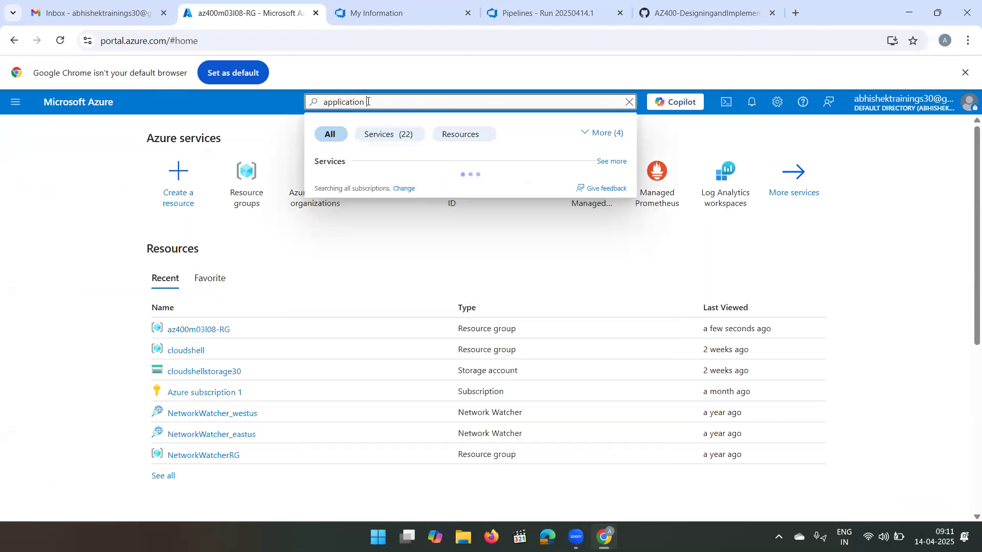
text( insig)
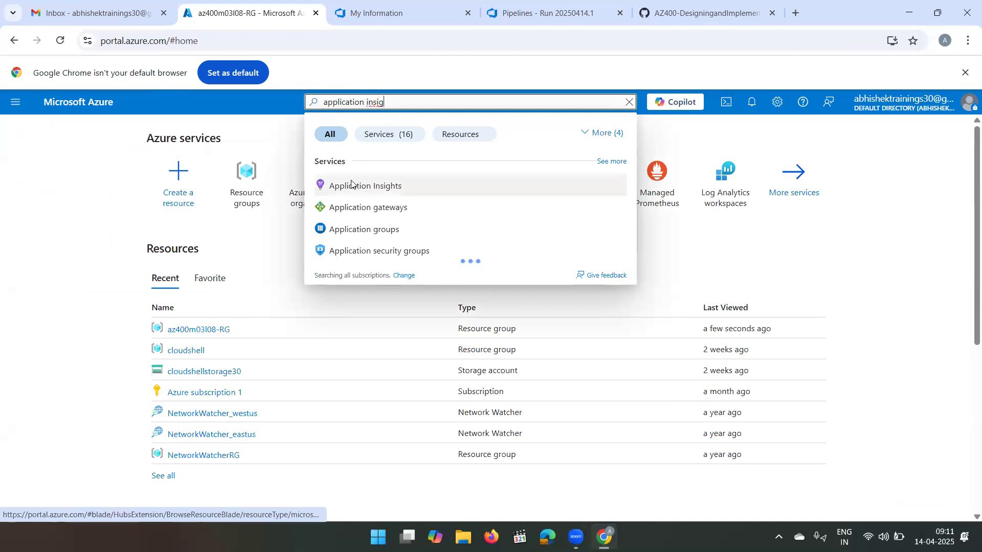
click(351, 185)
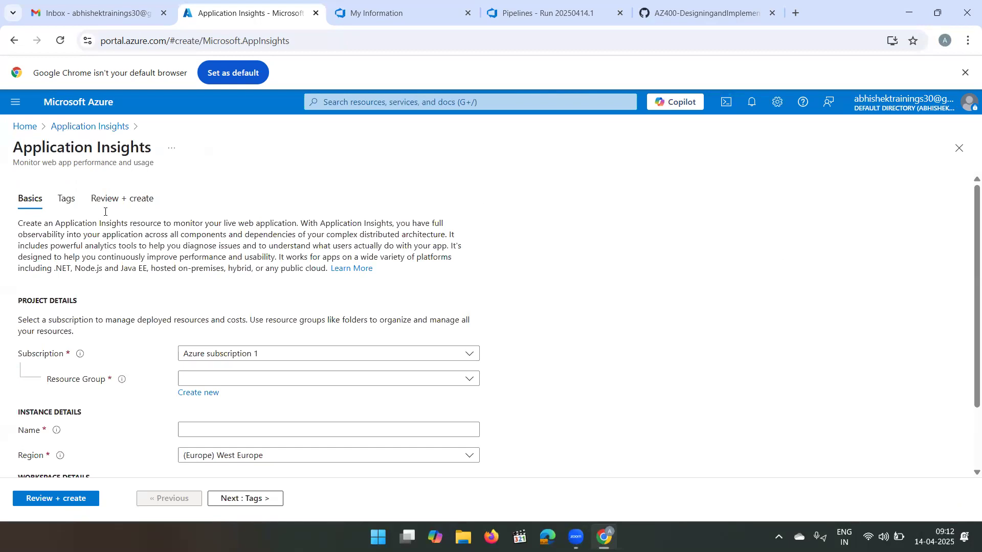
- Open the RGATES308313870-DevTest web app from App Services and copy its name
click(21, 126)
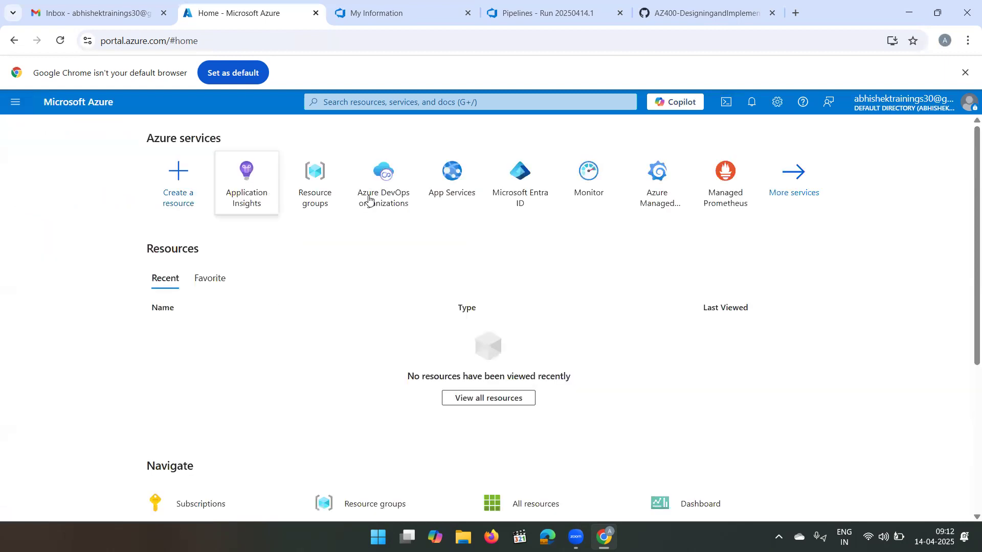
click(460, 195)
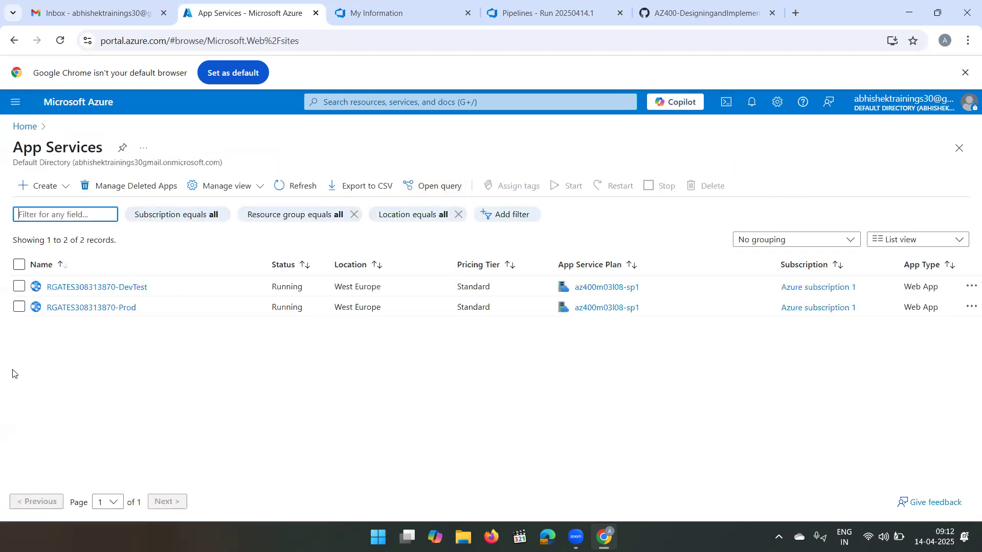
click(114, 289)
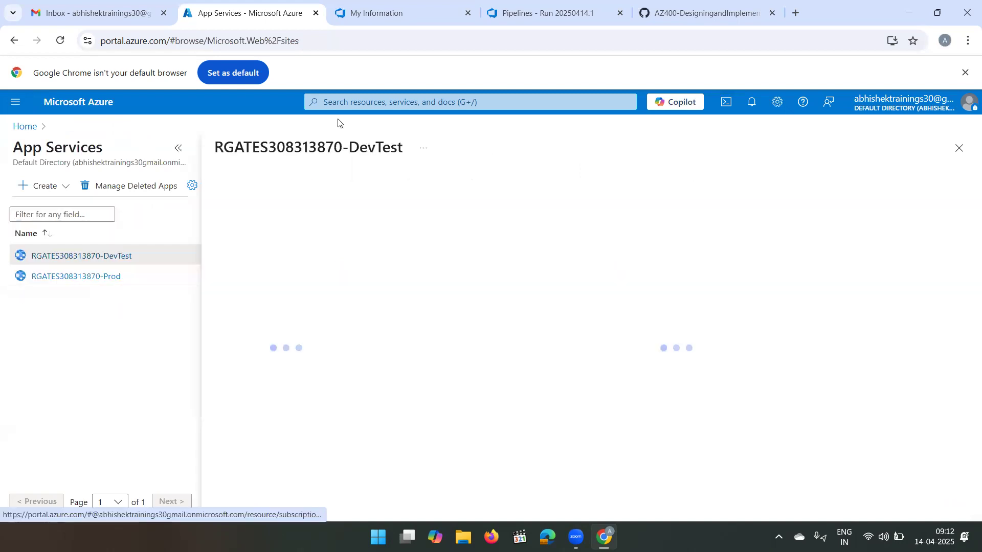
triple_click(356, 142)
key(ctrl+c)
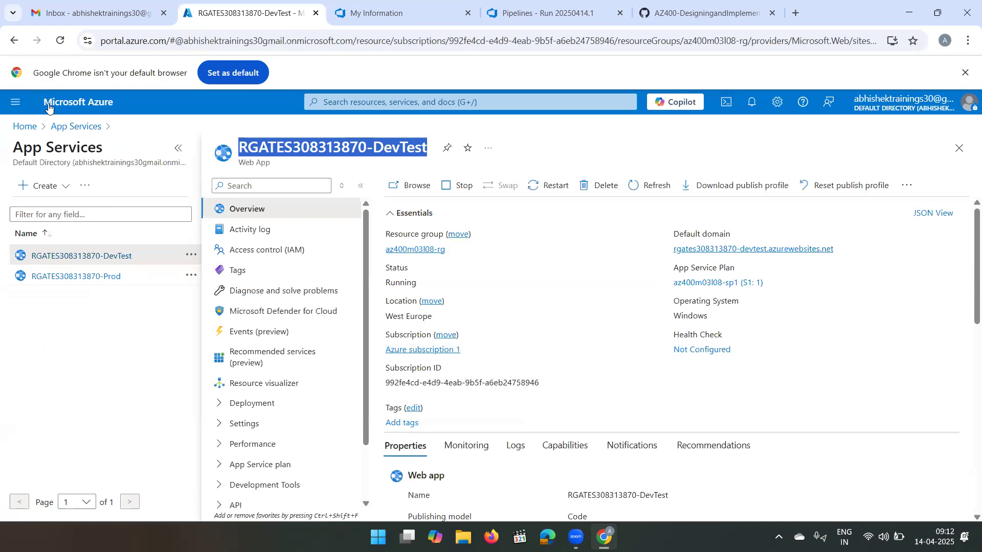
- Start creating an Application Insights resource and select az400m03l08-RG as its resource group
click(24, 126)
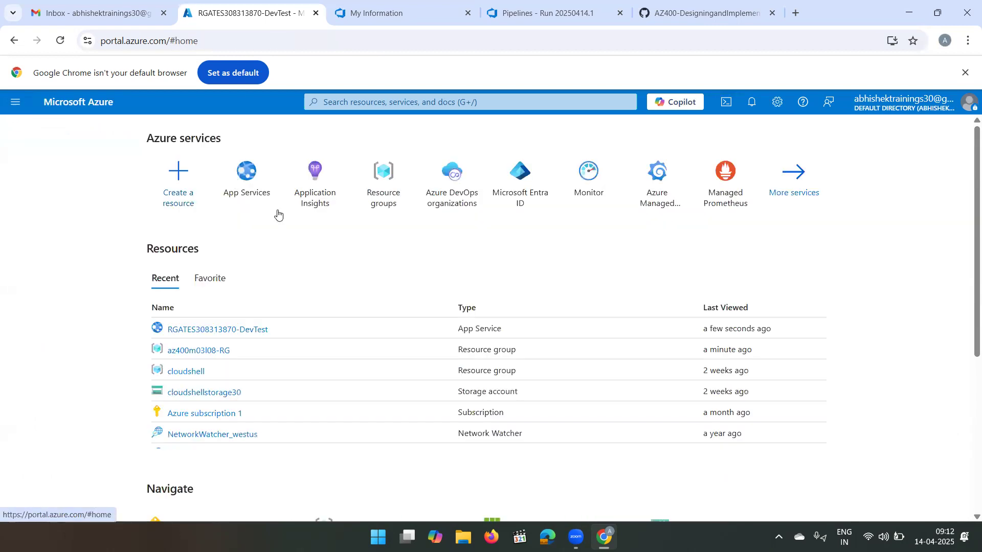
click(317, 182)
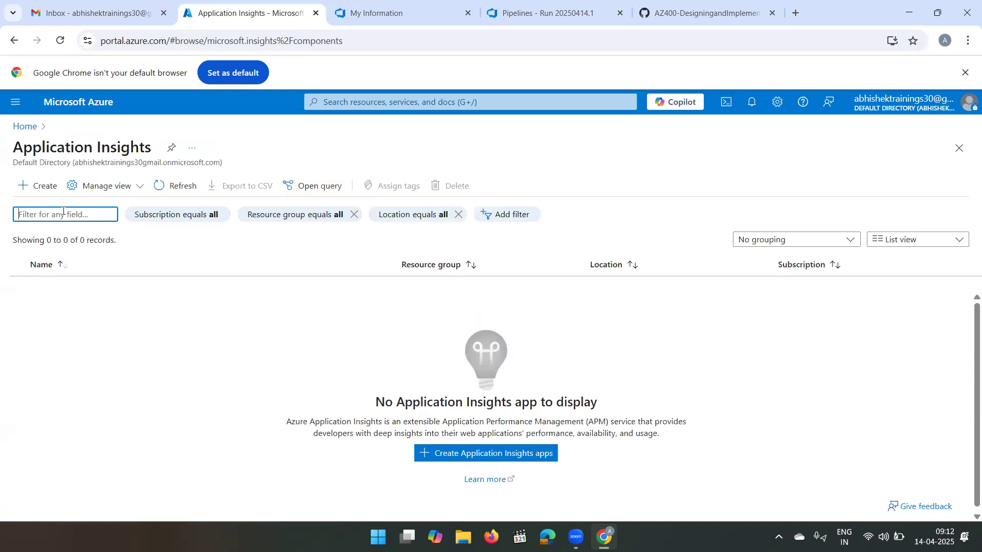
click(35, 194)
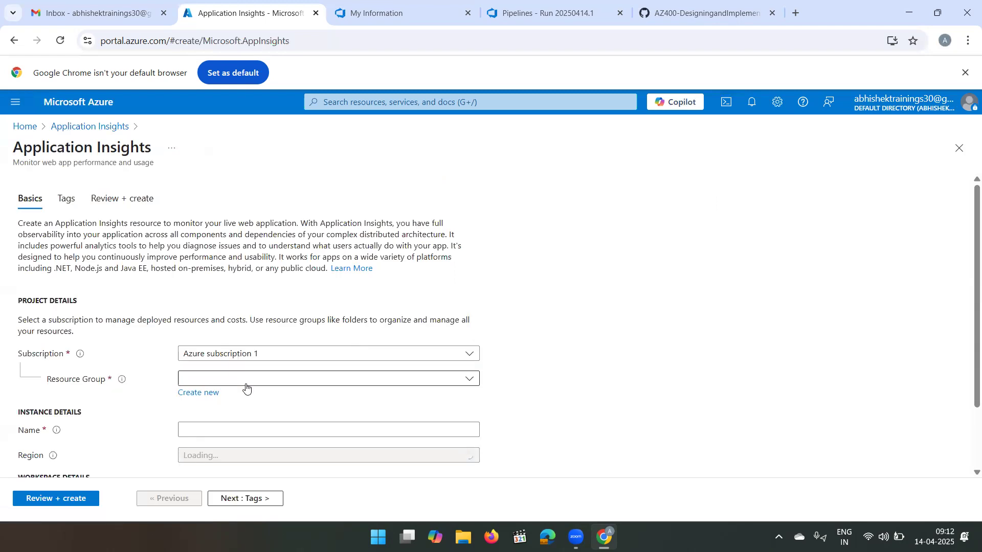
click(246, 389)
click(229, 421)
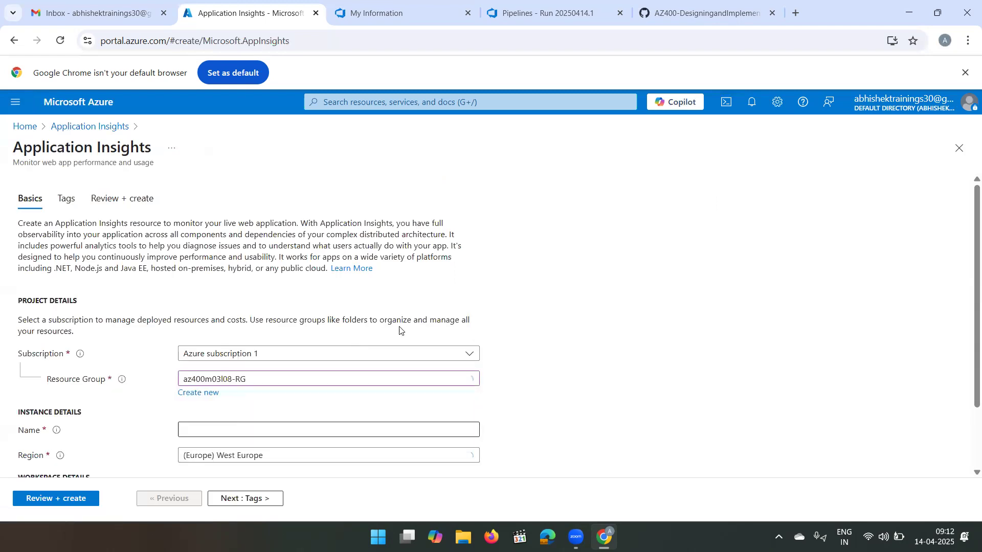
scroll(400, 330, down, 2)
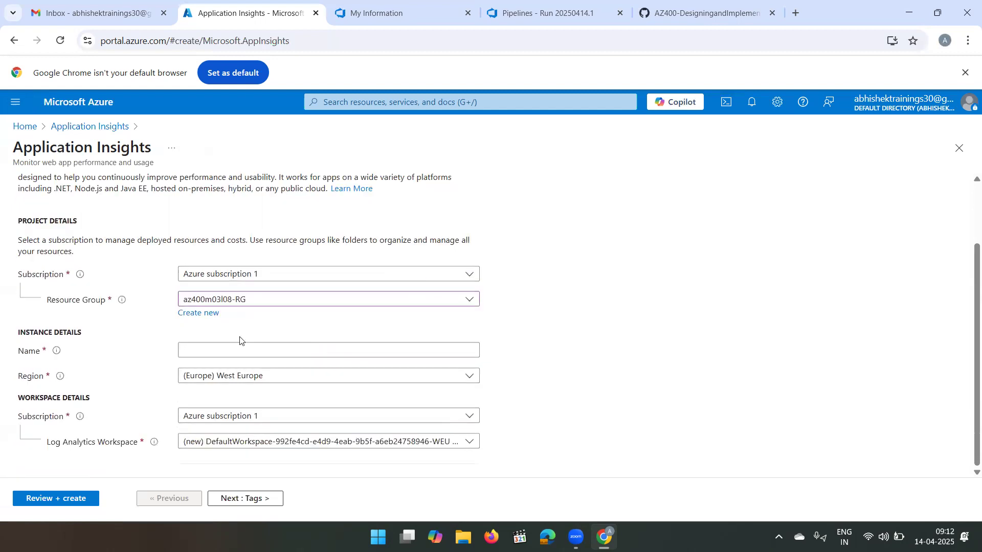
click(232, 348)
key(ctrl+v)
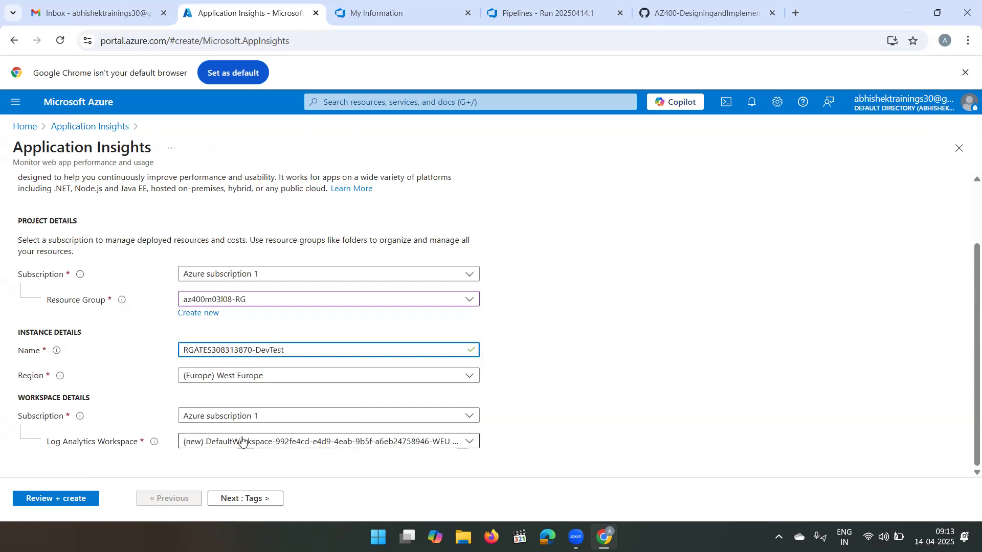
click(237, 499)
click(237, 499)
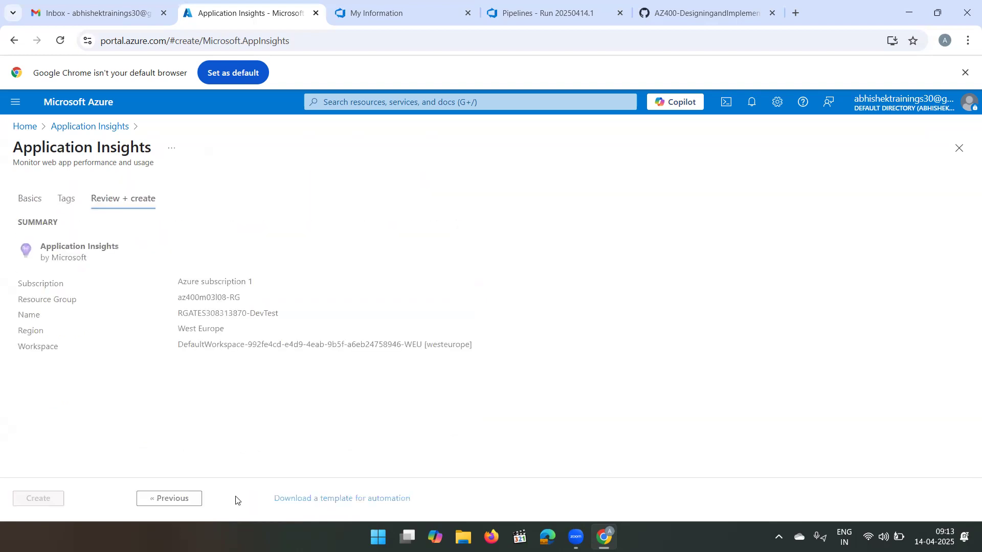
click(40, 500)
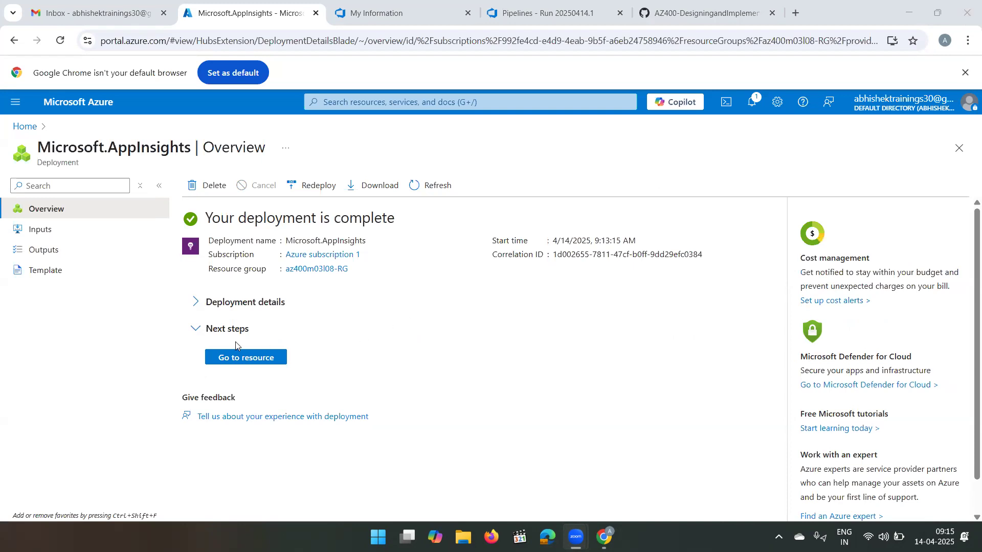
- View the deployed Application Insights resource, and go back through the home page to open the RGATES308313870-DevTest App Service
click(234, 358)
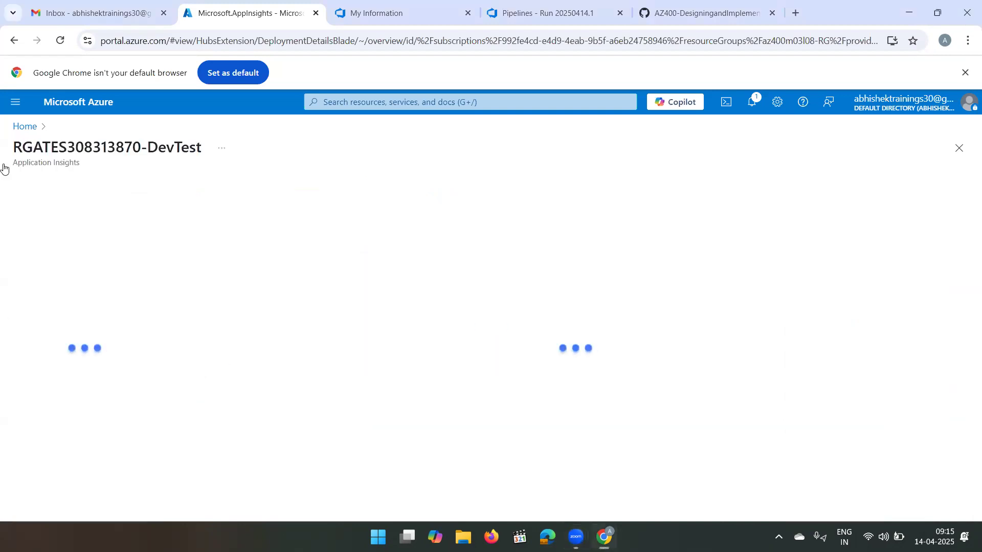
click(24, 126)
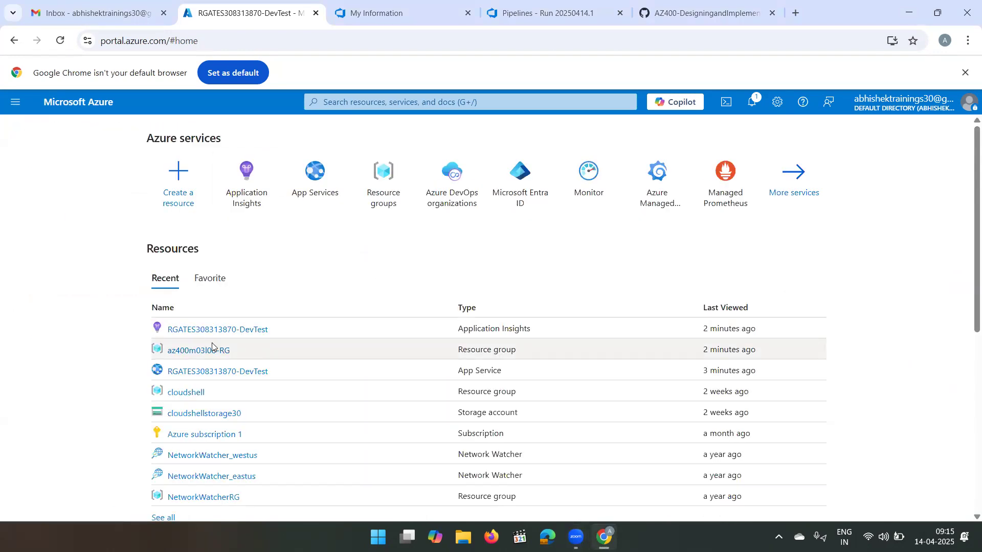
click(207, 379)
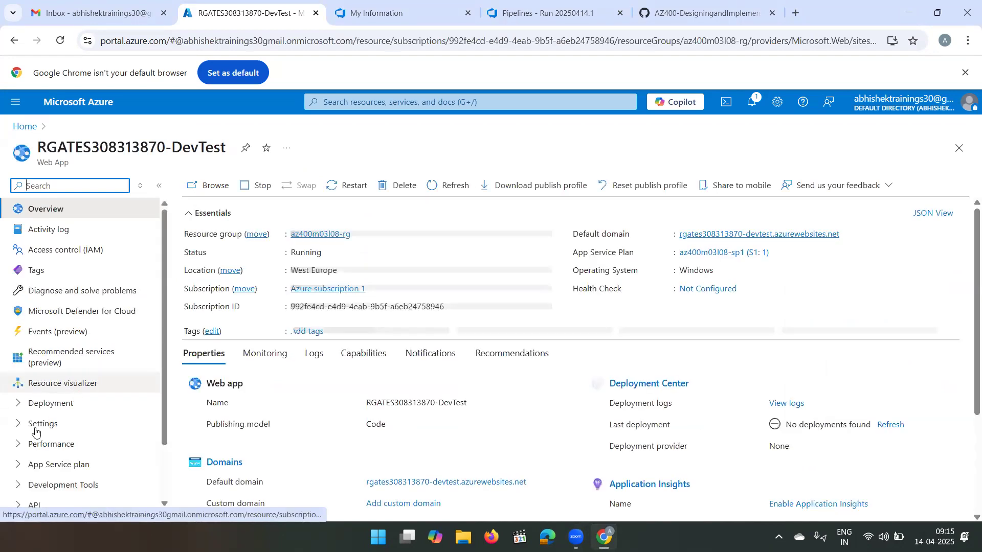
- Open the DevTest web app's Application Insights monitoring settings and turn on Application Insights
scroll(27, 443, down, 1)
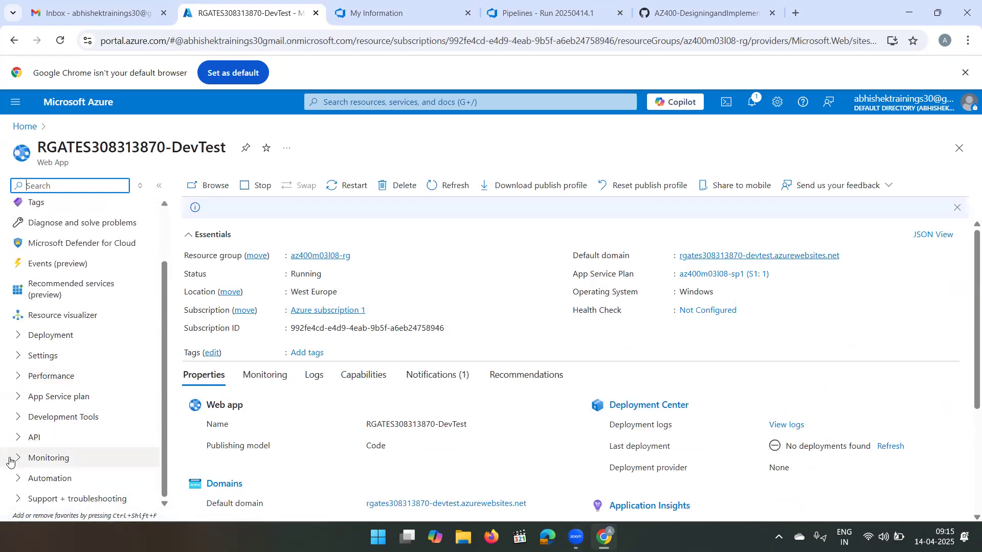
click(19, 459)
scroll(82, 438, down, 2)
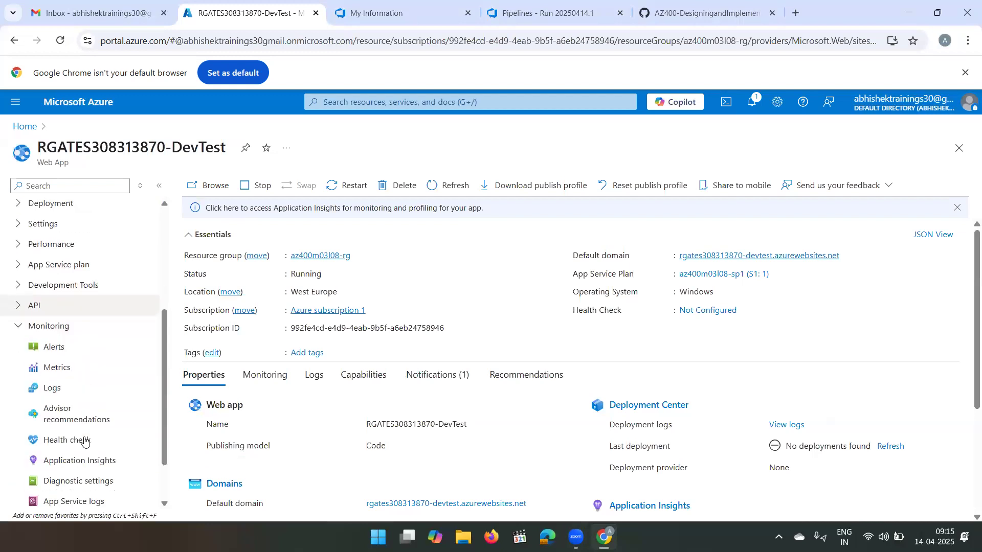
scroll(84, 441, down, 1)
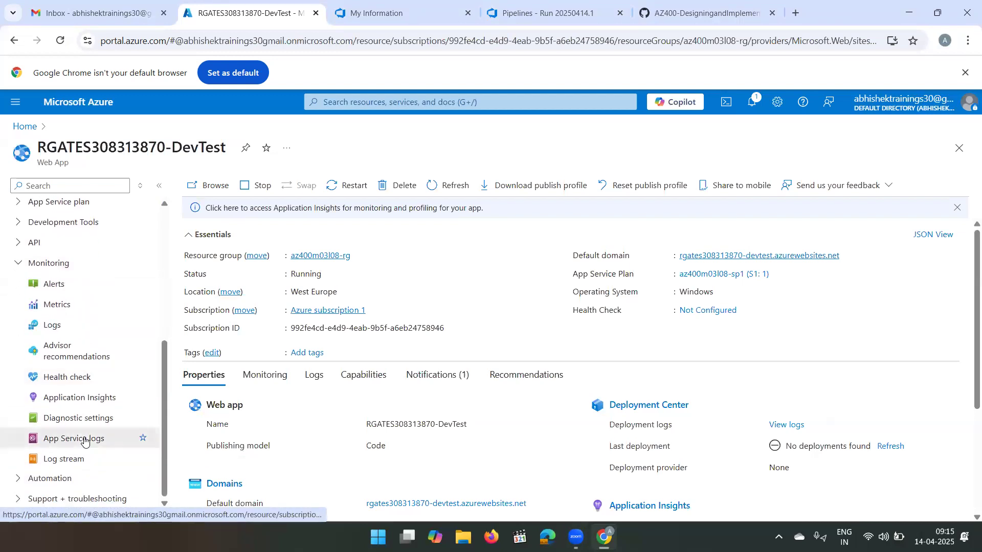
mouse_move(84, 441)
mouse_down()
mouse_move(78, 377)
mouse_move(77, 439)
mouse_up()
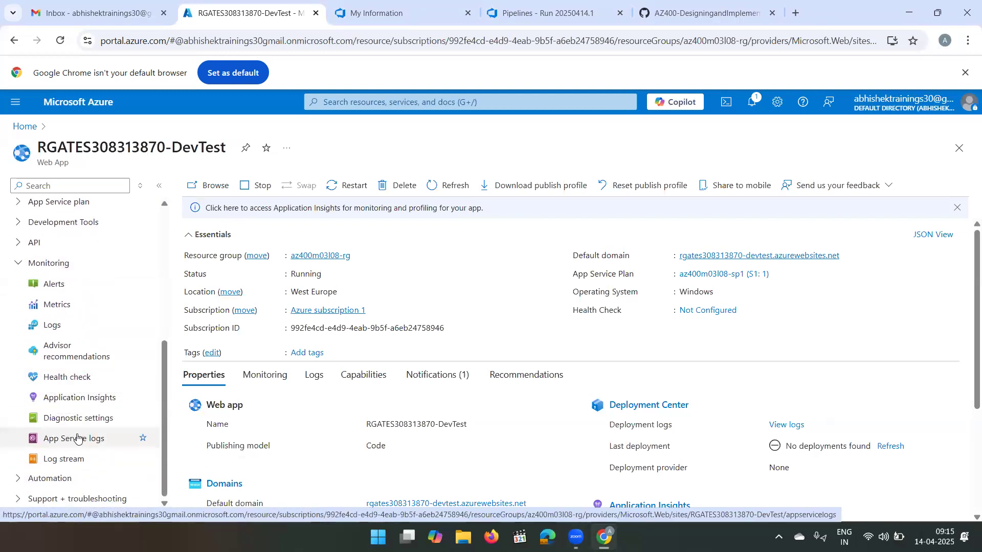
click(103, 393)
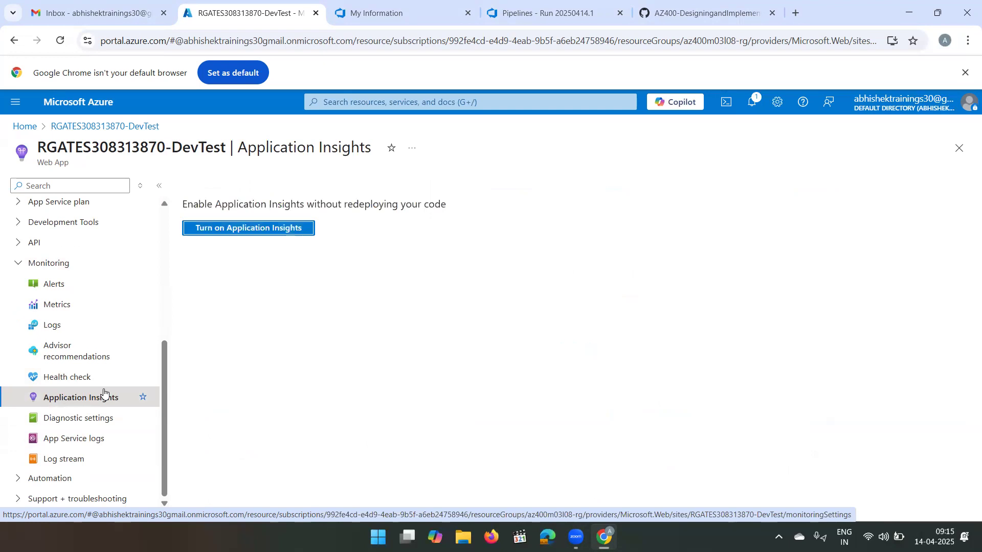
click(244, 231)
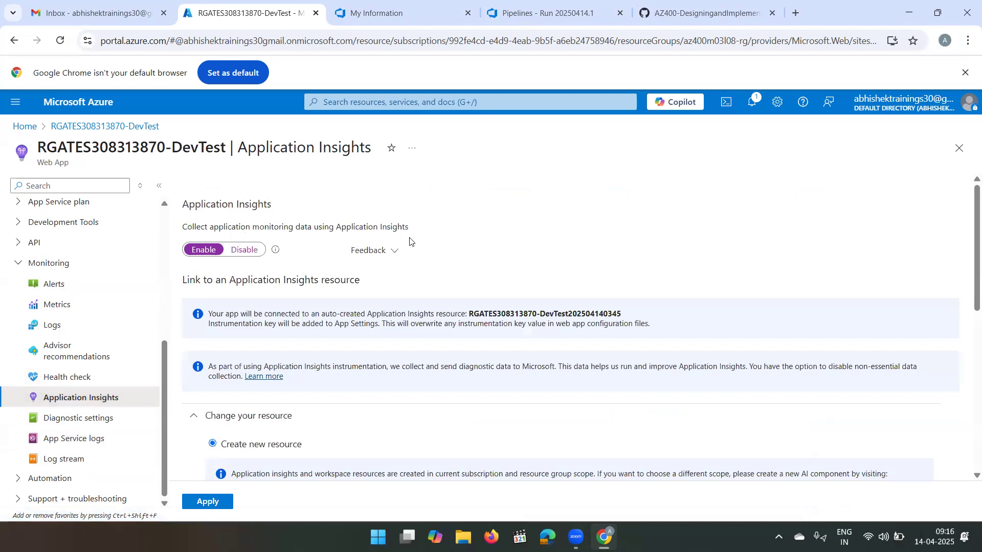
- Link the web app to the existing RGATES308313870-DevTest Application Insights resource, and apply and confirm the monitoring settings
scroll(409, 241, down, 5)
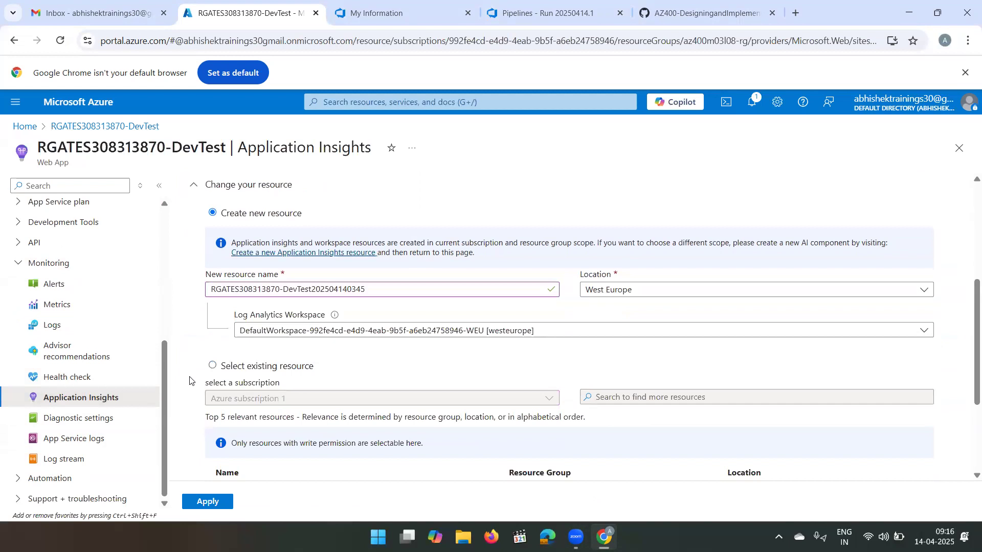
click(211, 368)
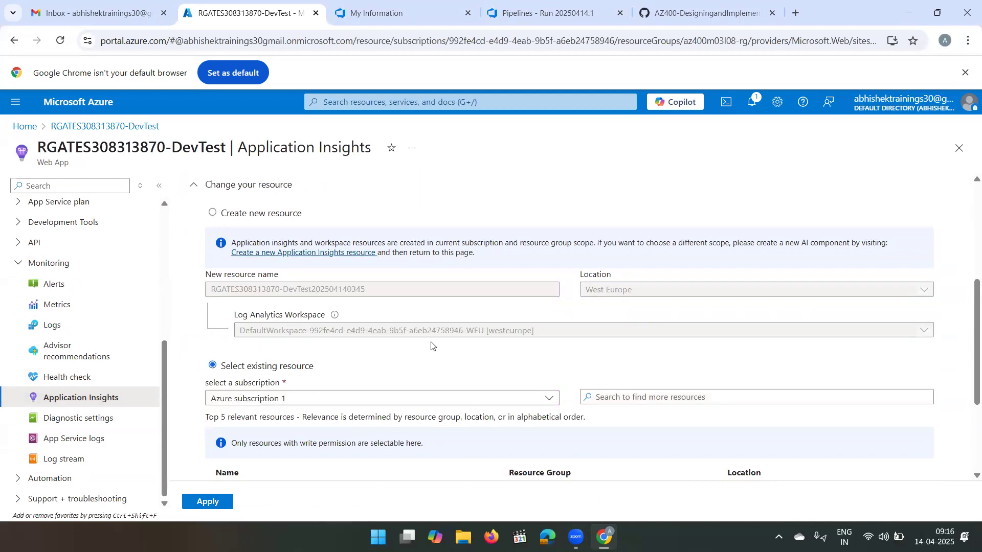
scroll(454, 373, down, 2)
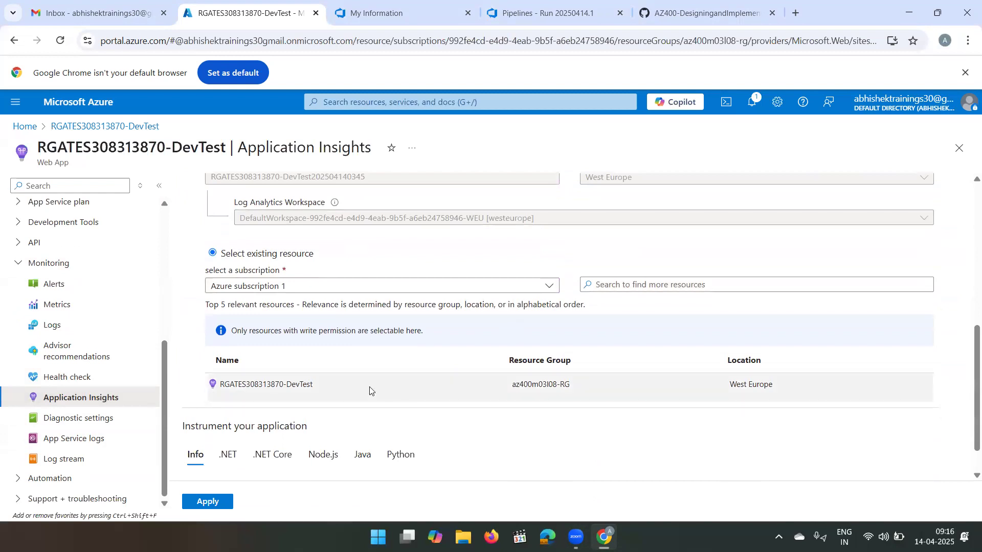
scroll(333, 389, down, 1)
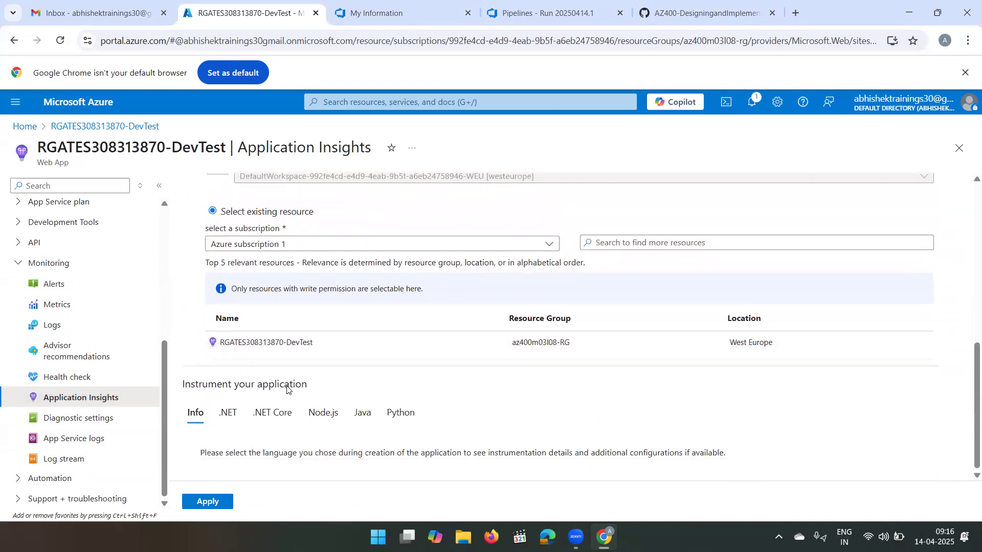
click(291, 339)
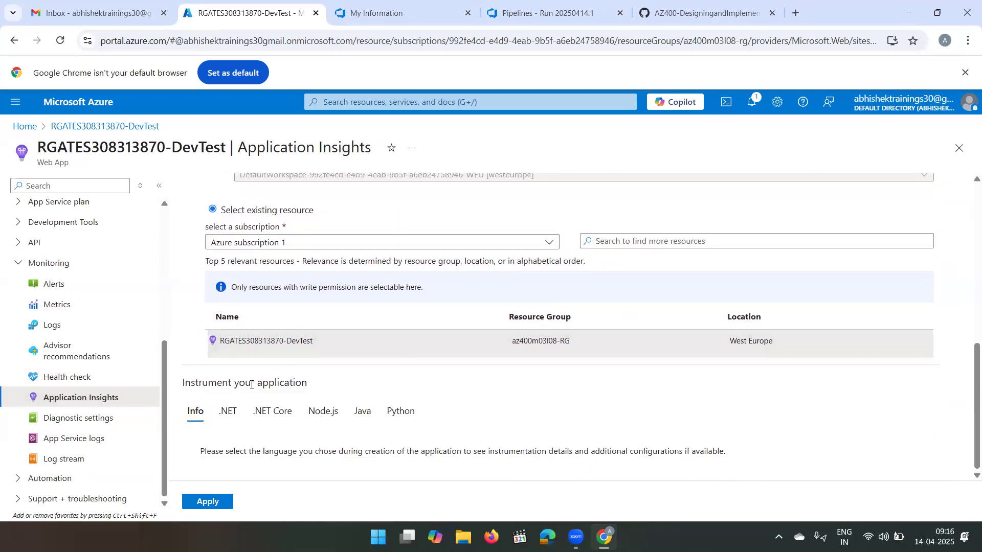
click(206, 504)
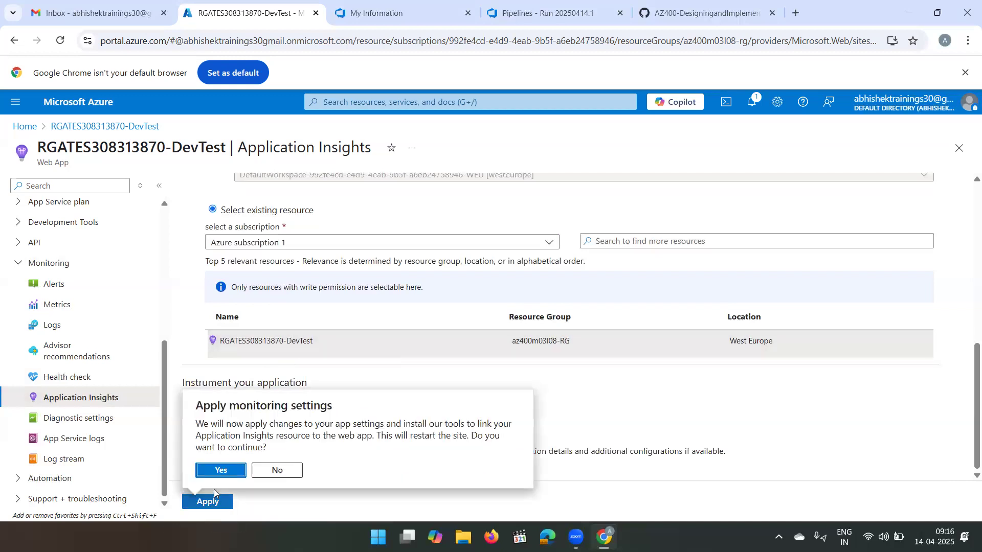
click(224, 474)
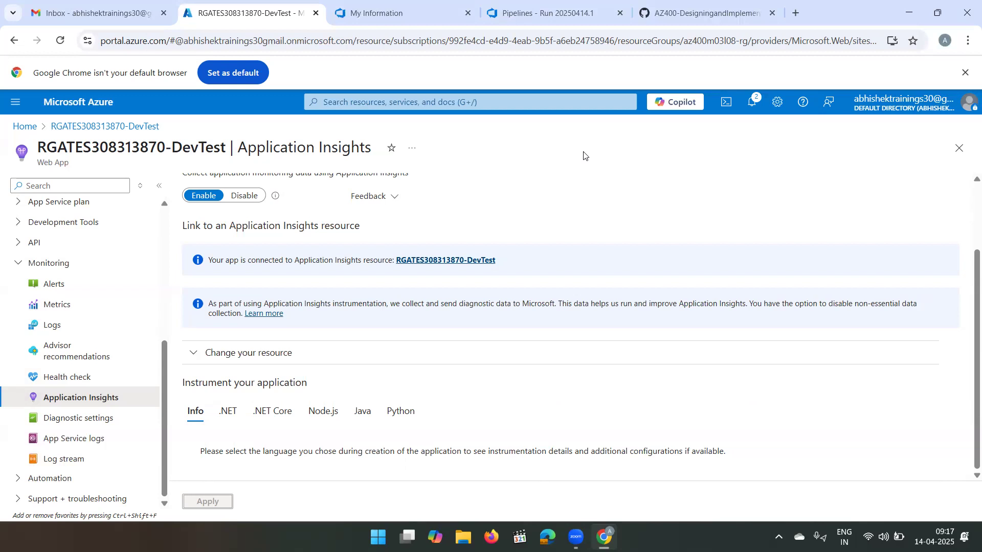
- Open the Application Insights data for the DevTest web app to examine its request and response charts
scroll(390, 289, up, 2)
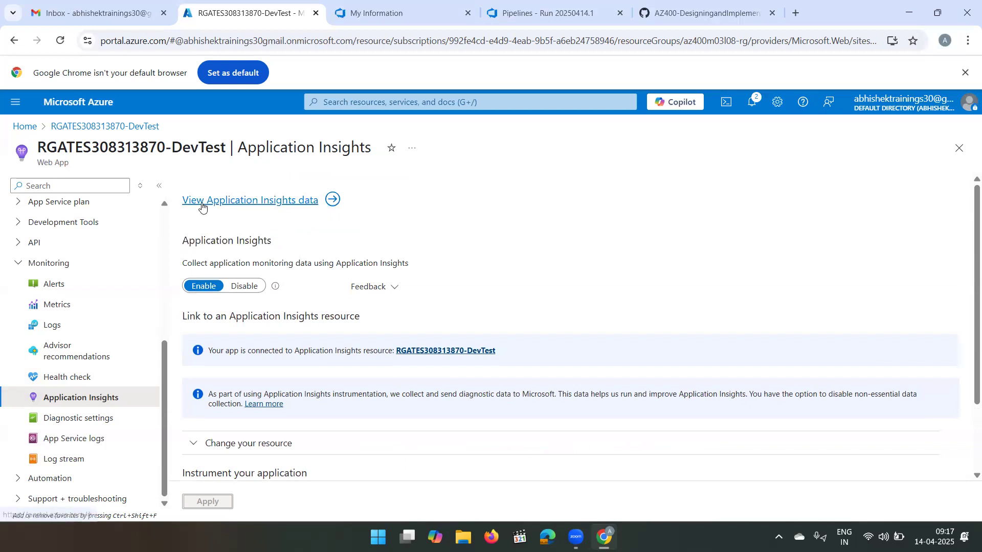
click(284, 201)
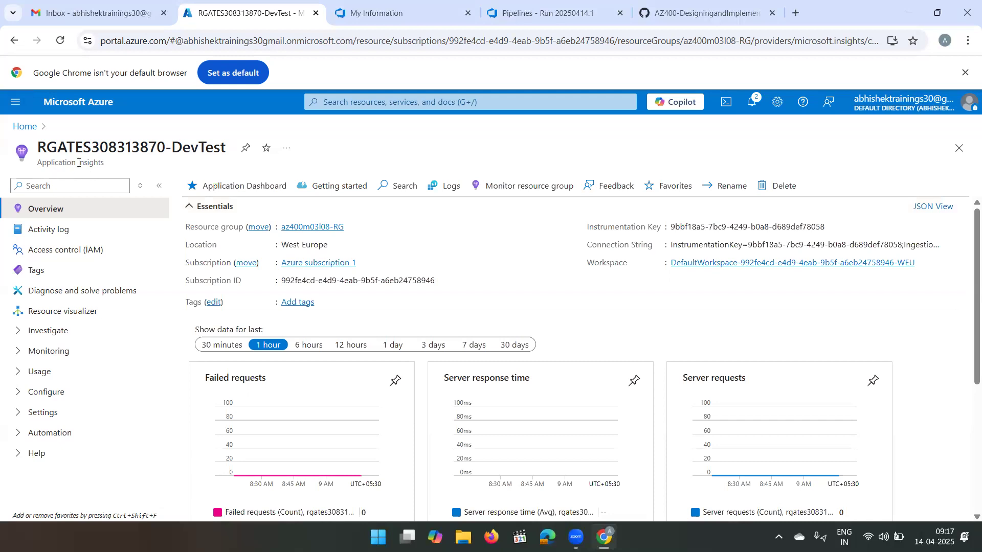
- Start a new alert rule from the DevTest Application Insights resource's alerts, and open the full list of signals for its condition
scroll(502, 454, down, 3)
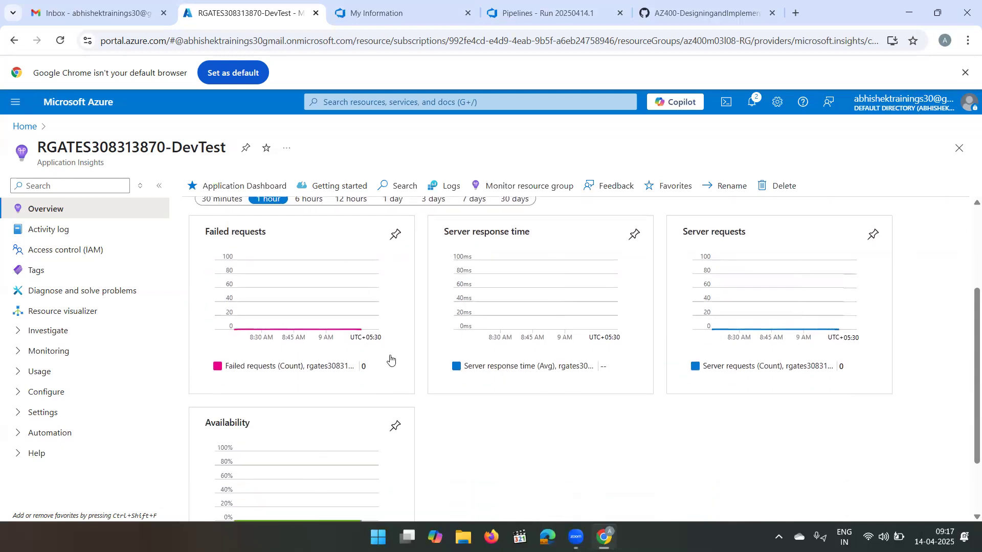
scroll(391, 359, up, 3)
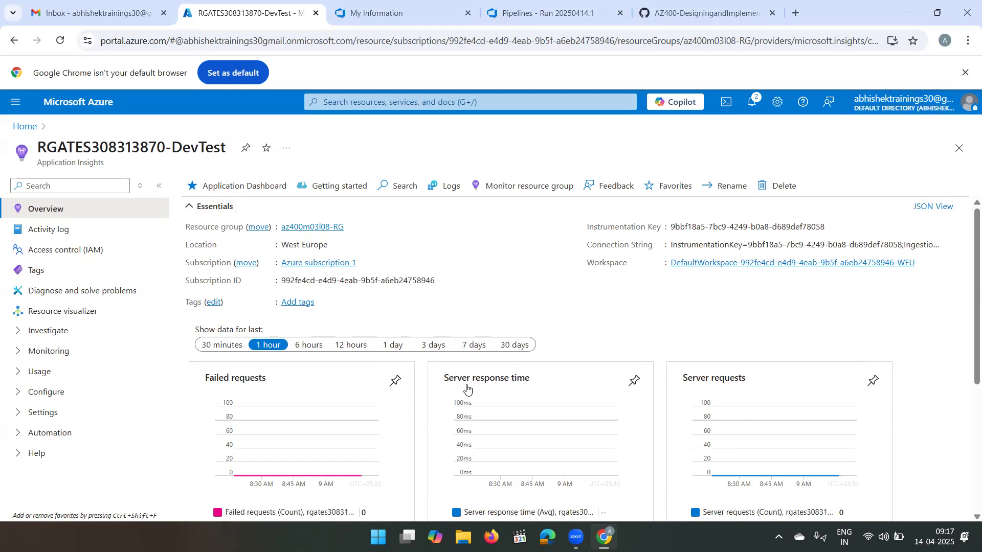
click(17, 355)
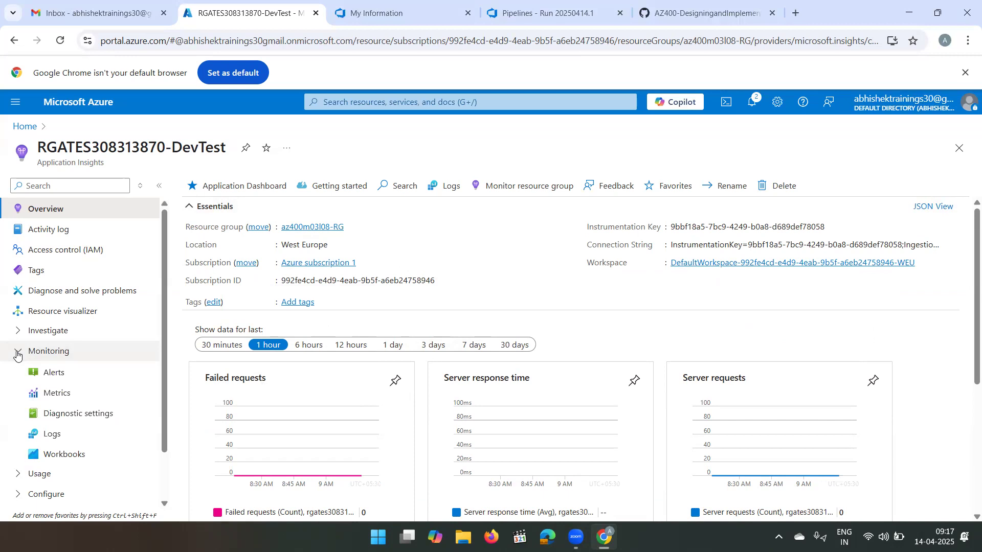
click(56, 373)
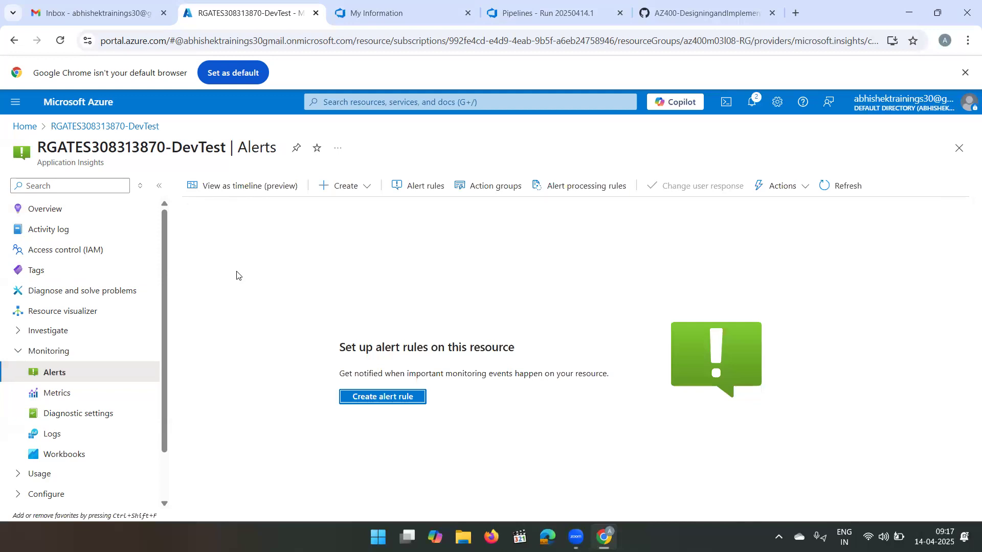
click(392, 401)
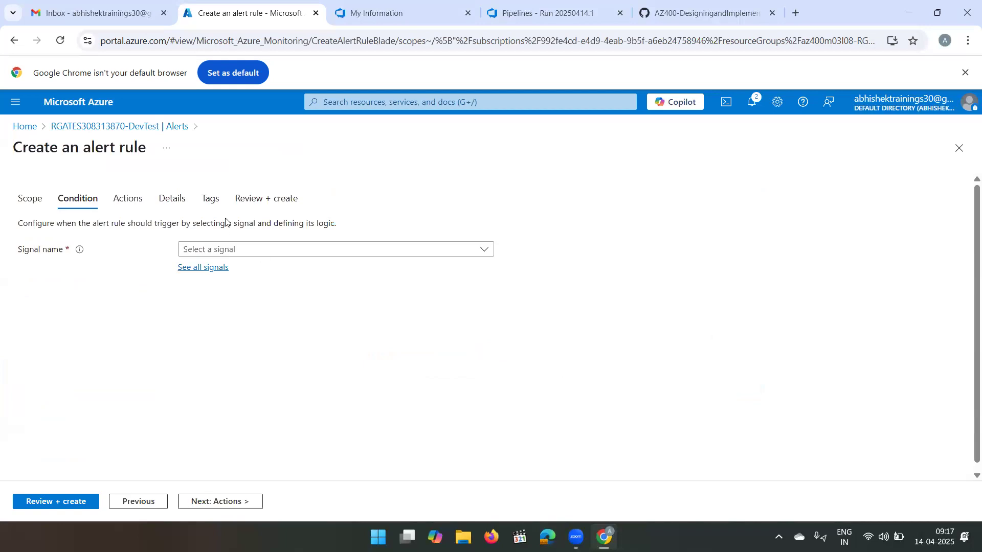
click(220, 267)
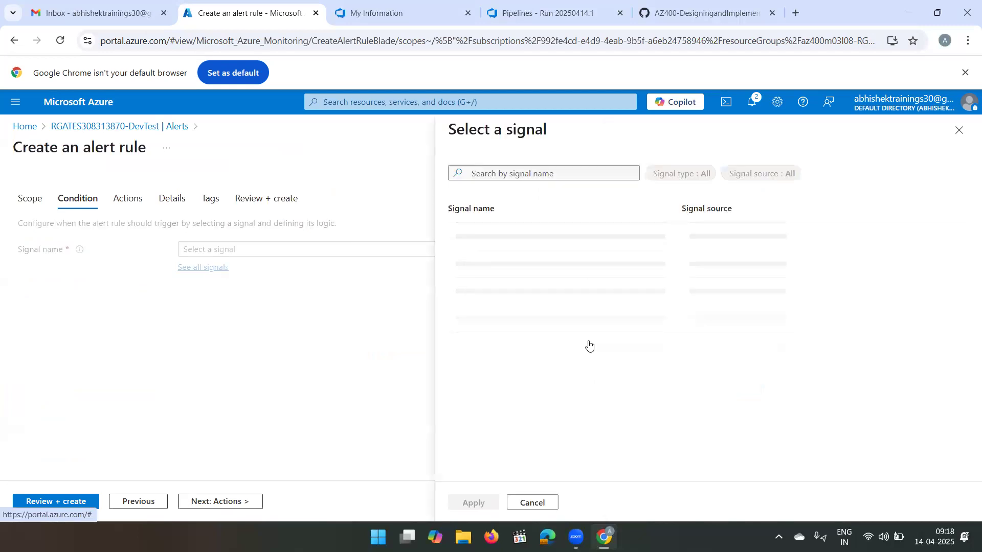
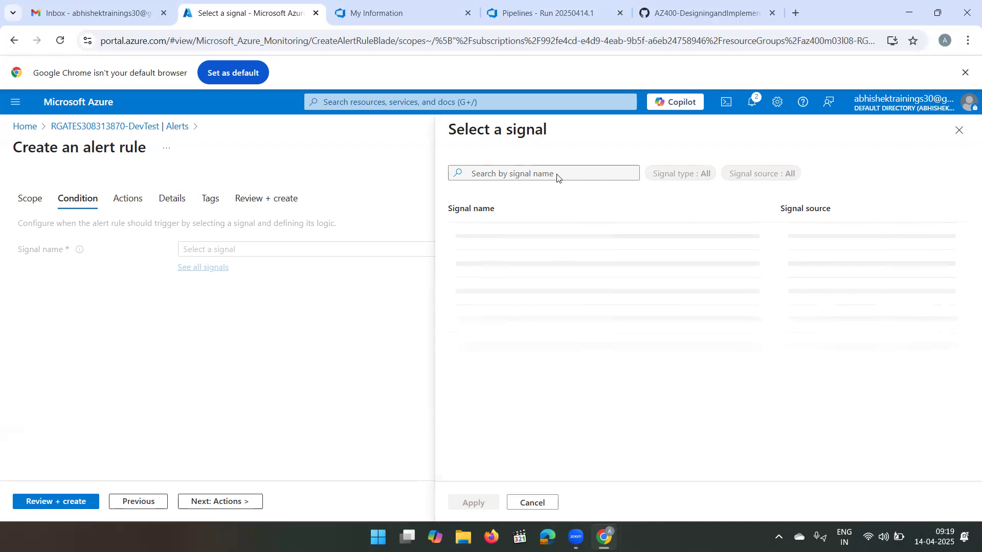
- Try to reload the full signal list for the alert rule's condition, and check the portal notifications
click(958, 141)
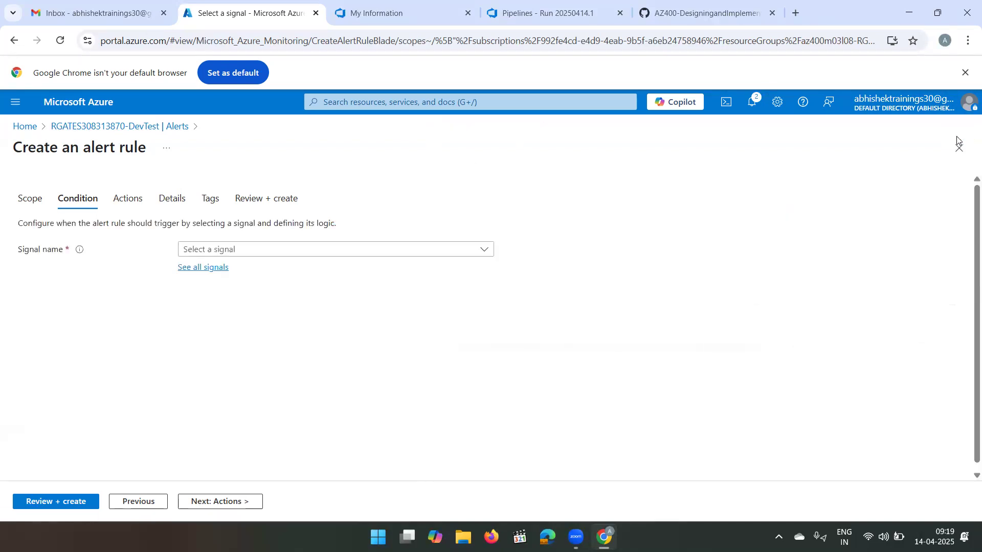
click(201, 268)
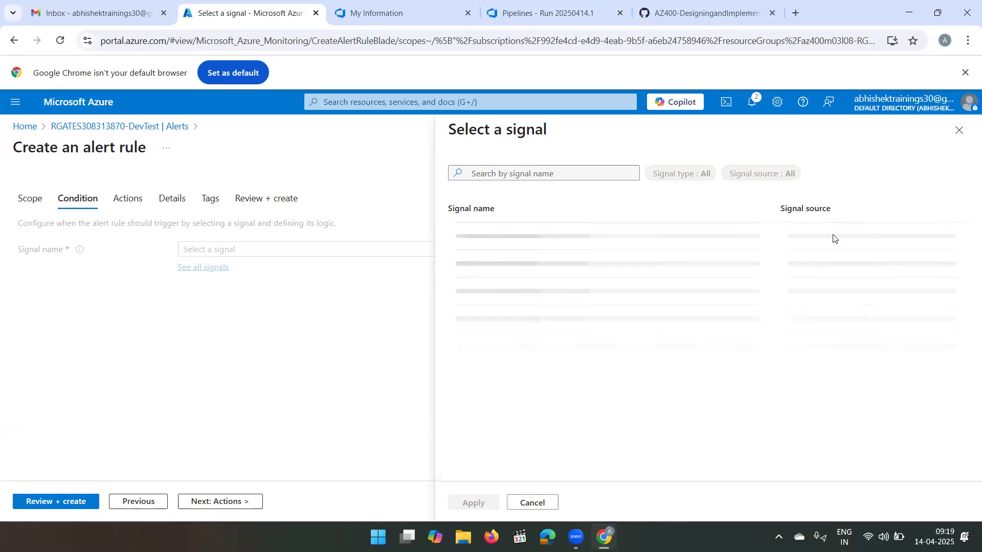
click(753, 103)
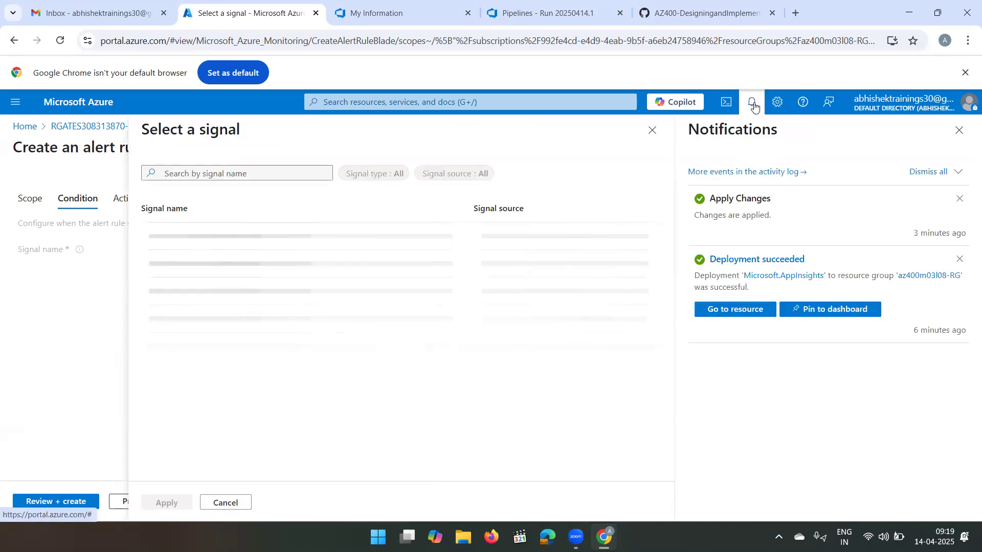
click(754, 104)
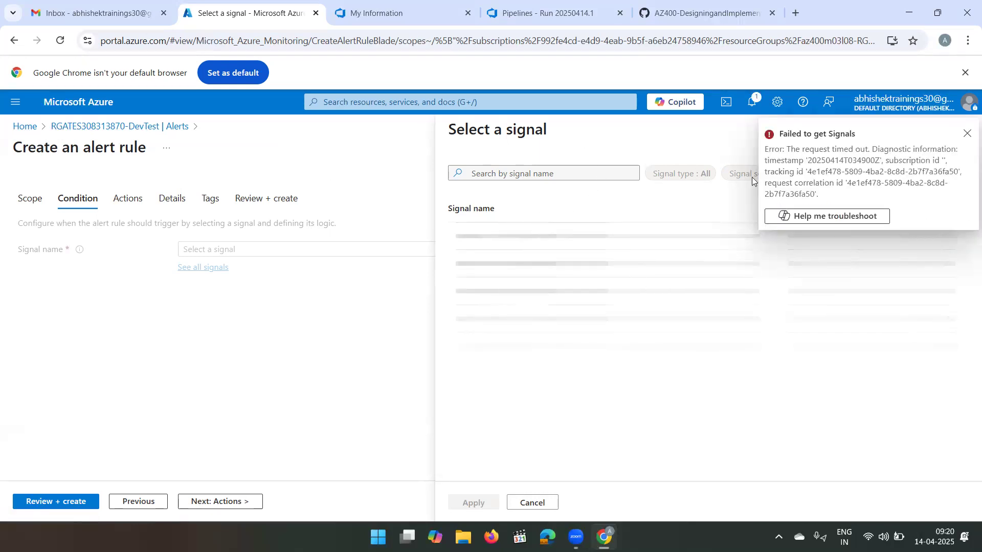
click(967, 133)
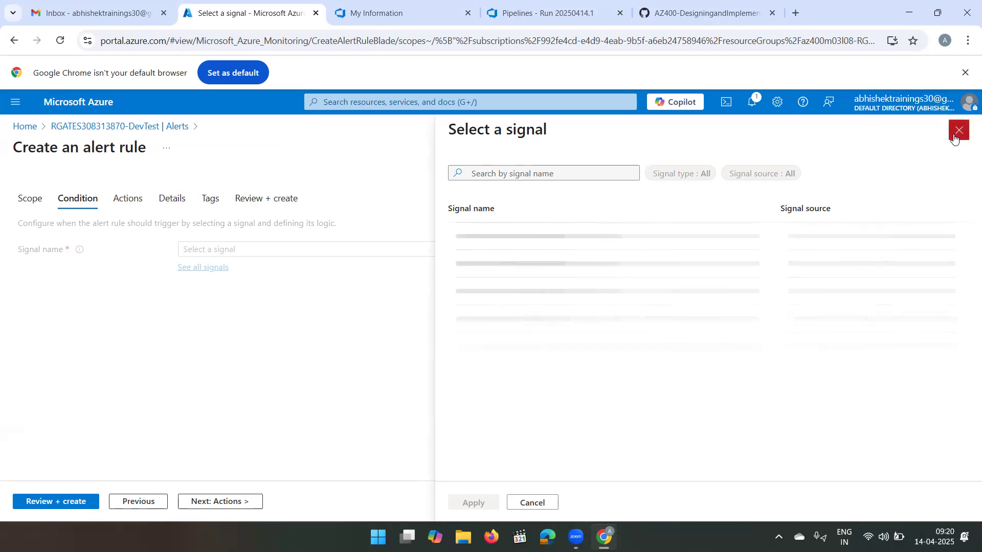
click(959, 130)
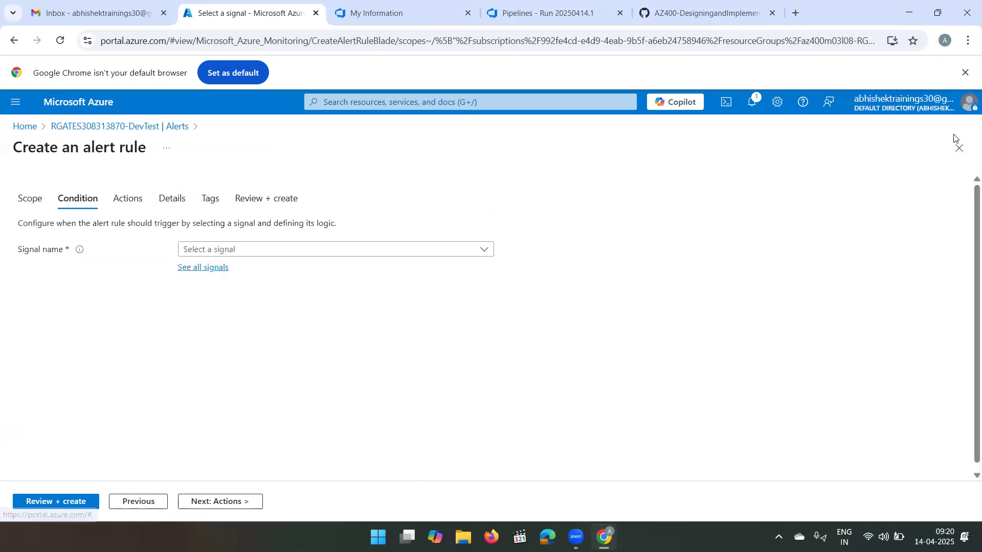
click(17, 129)
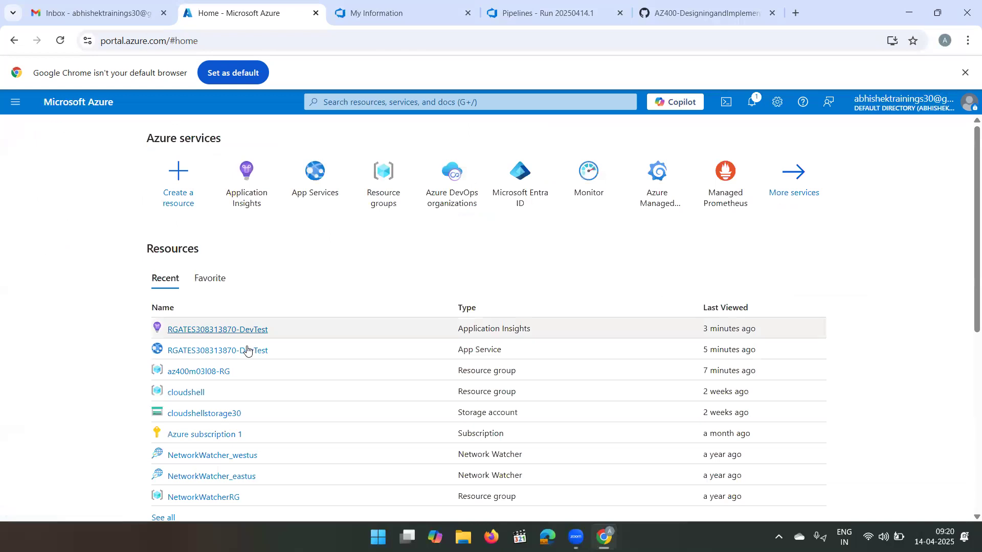
click(211, 329)
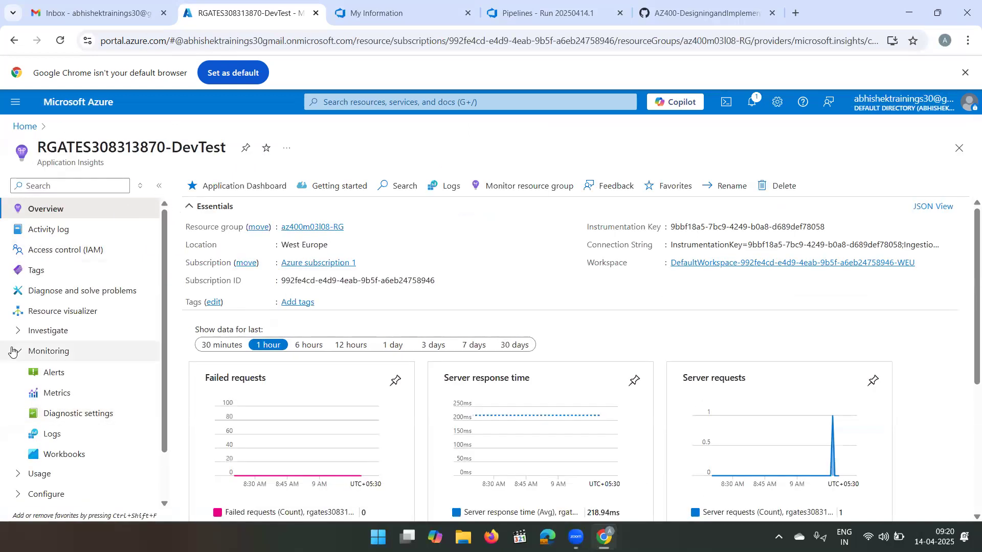
click(64, 372)
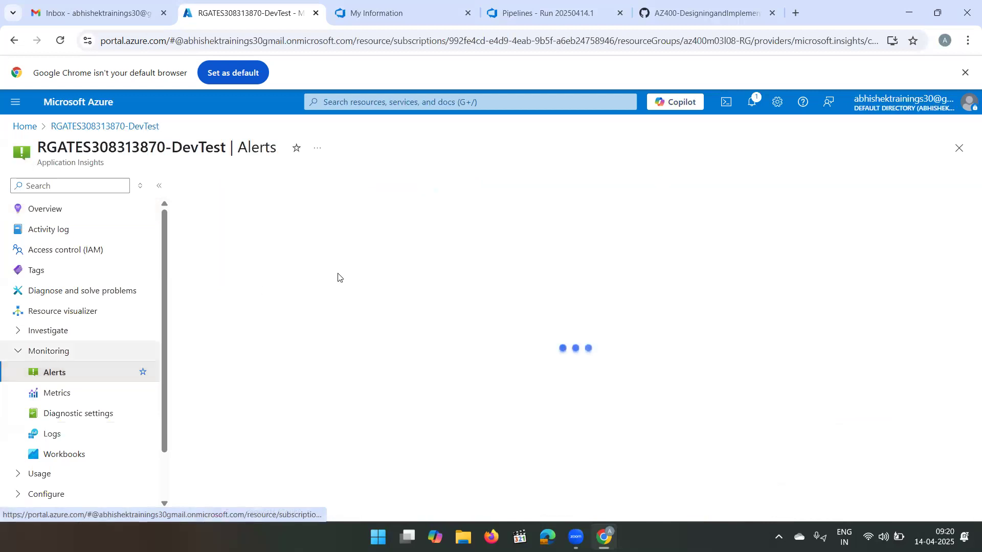
click(386, 396)
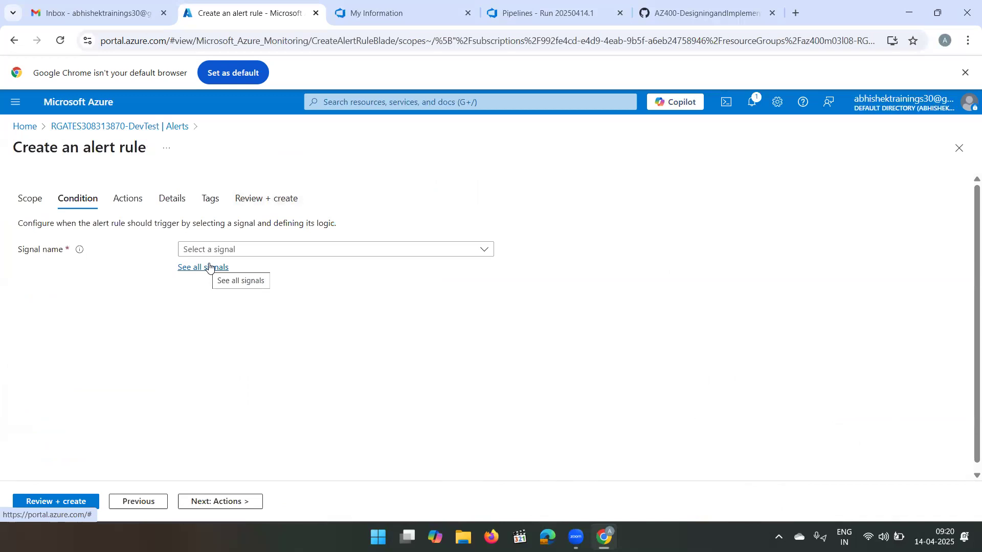
click(209, 269)
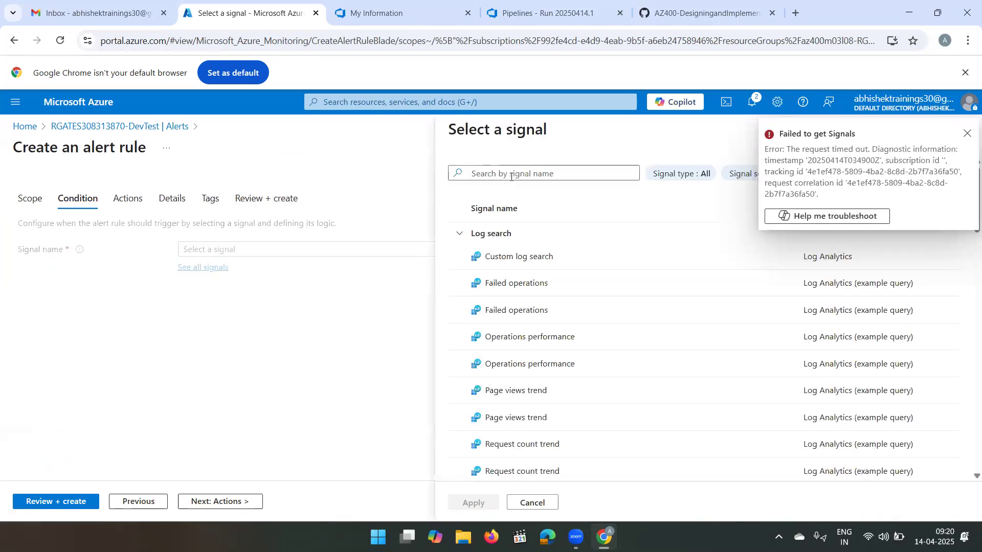
- Search the signals for "requests" and apply the Failed requests metric as the alert rule's signal
click(512, 177)
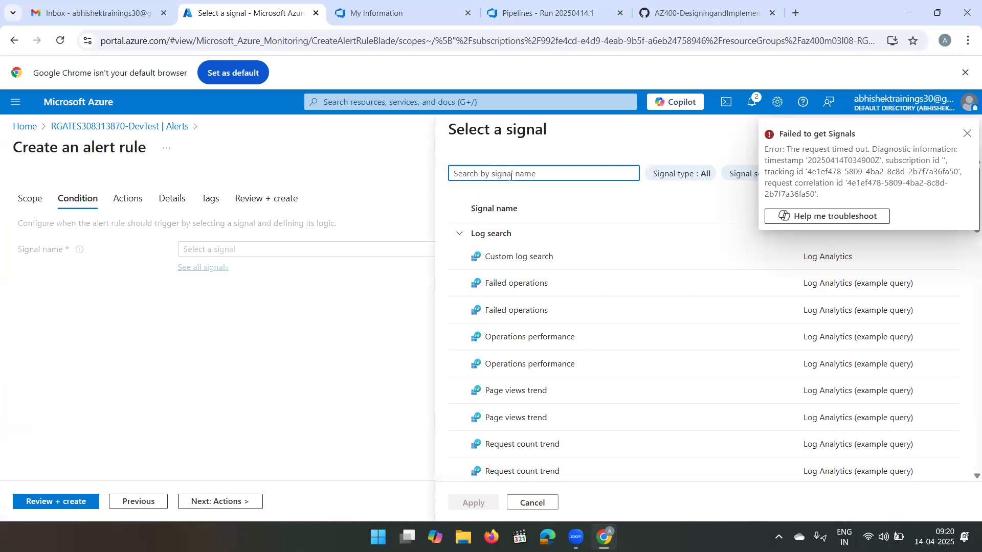
text(re)
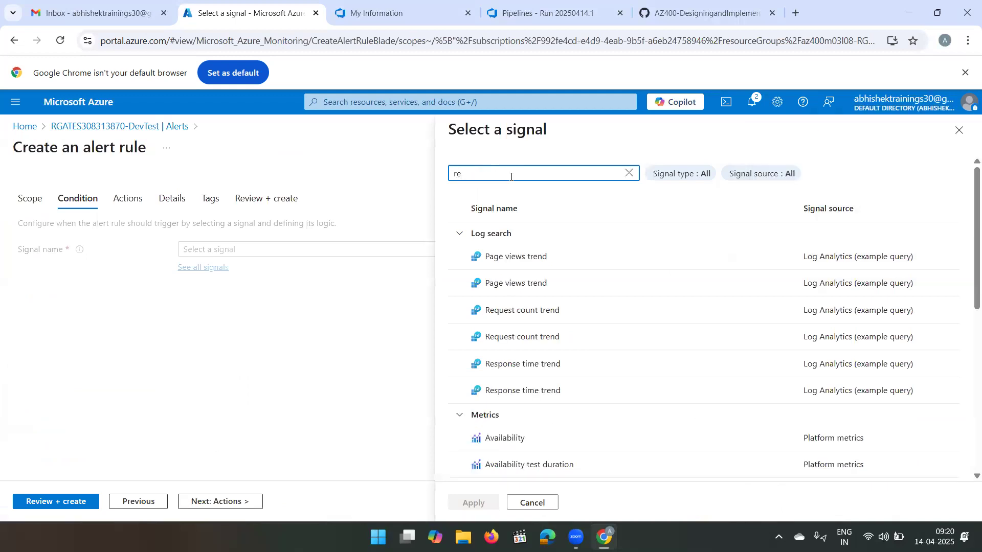
text(quests)
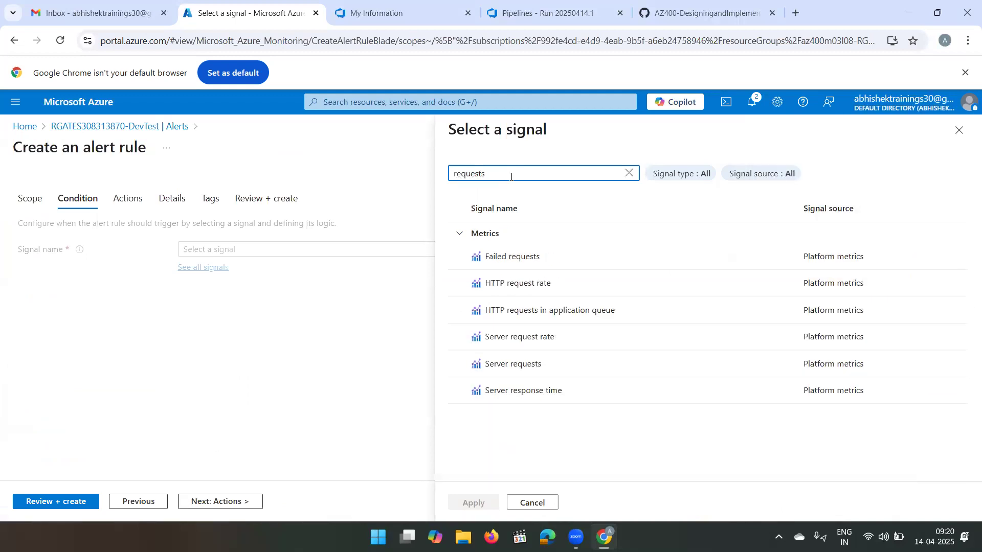
click(527, 265)
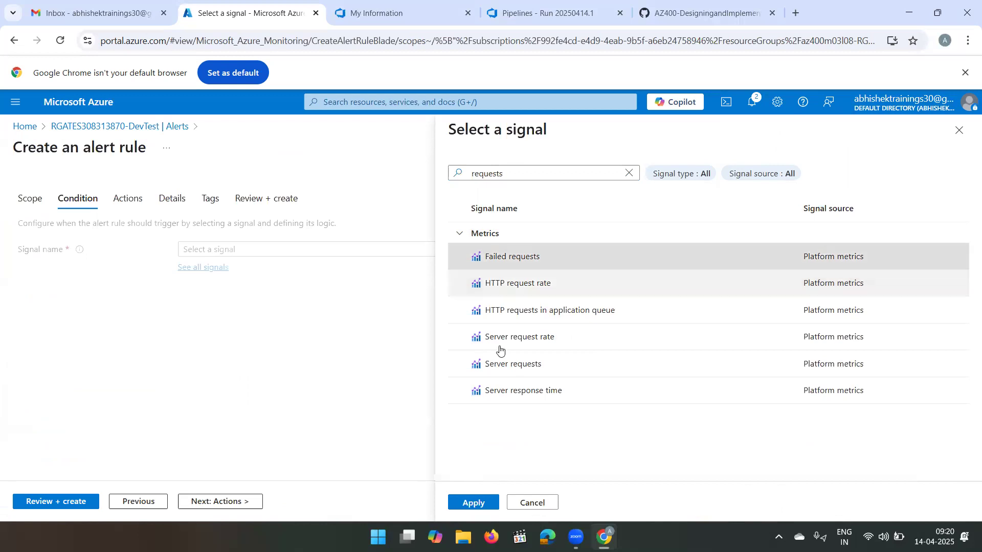
click(473, 503)
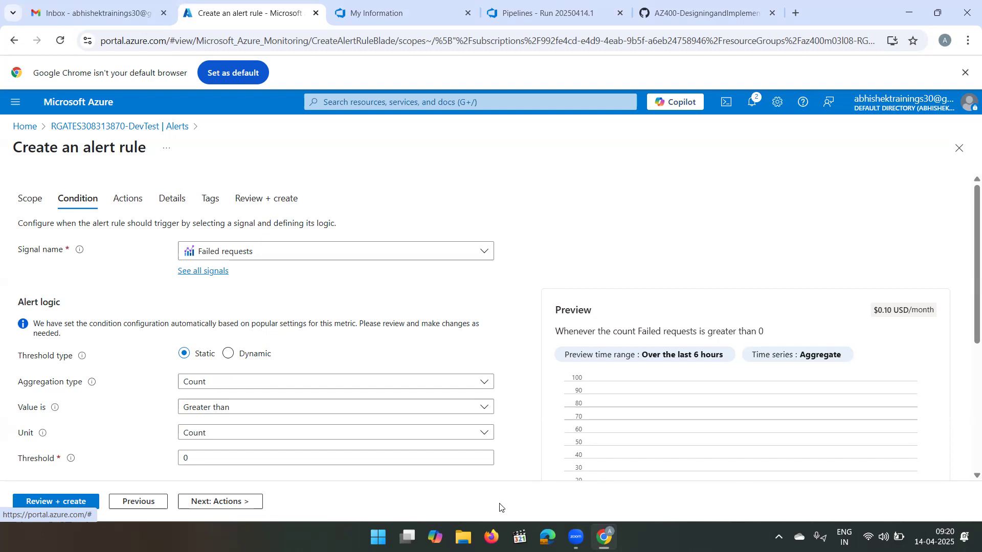
- Review the alert condition's logic, dimension splitting, evaluation settings and preview chart, and dismiss the error notification
scroll(371, 415, down, 1)
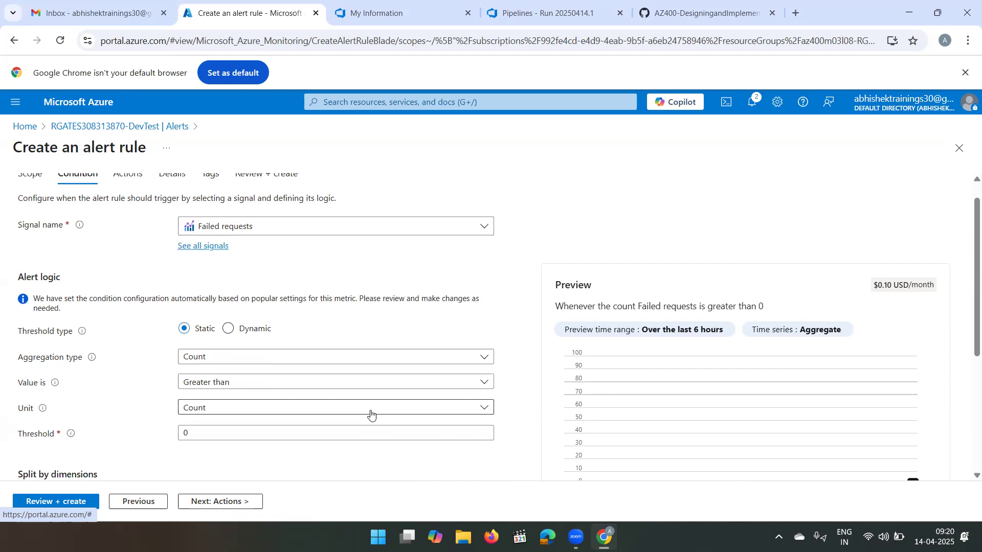
scroll(371, 414, down, 1)
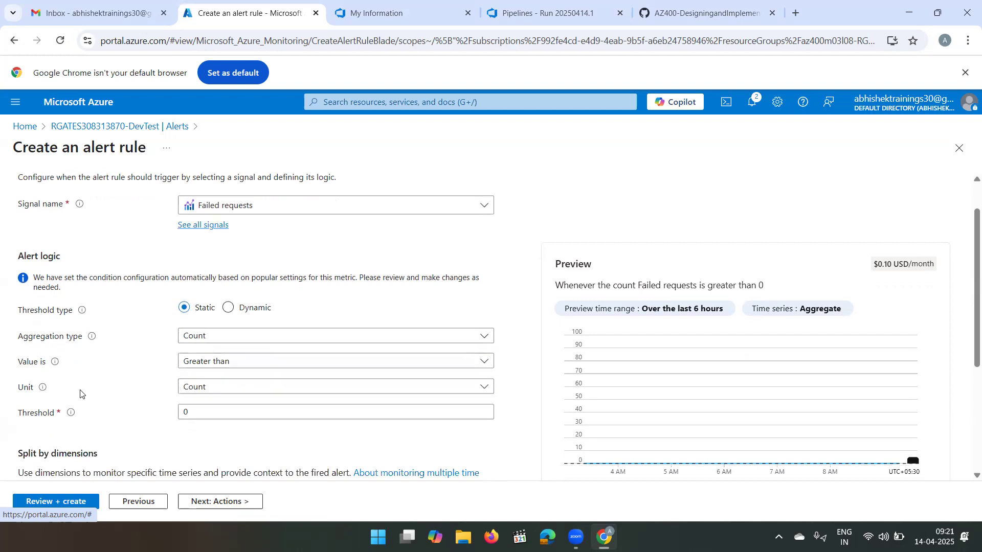
scroll(214, 430, down, 2)
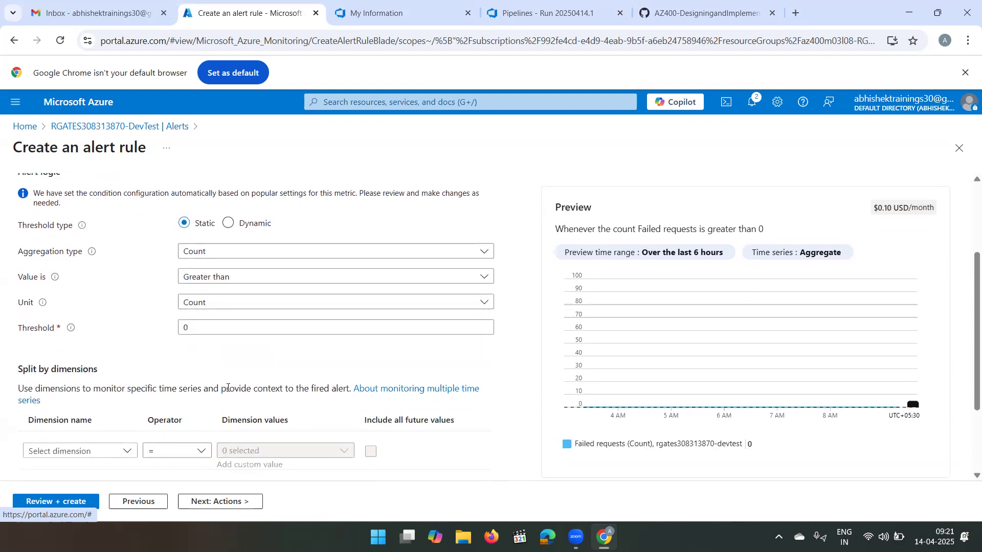
scroll(227, 388, down, 2)
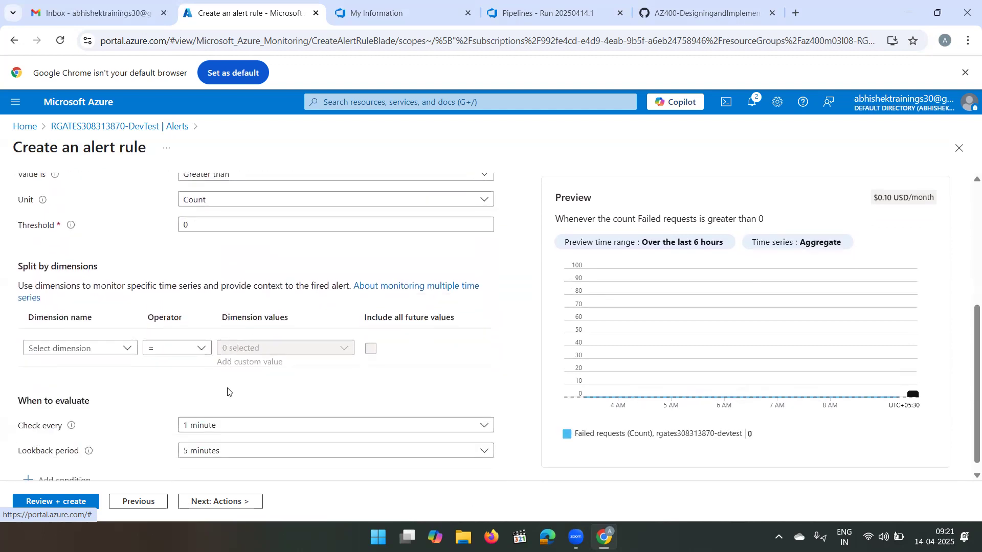
scroll(227, 392, down, 1)
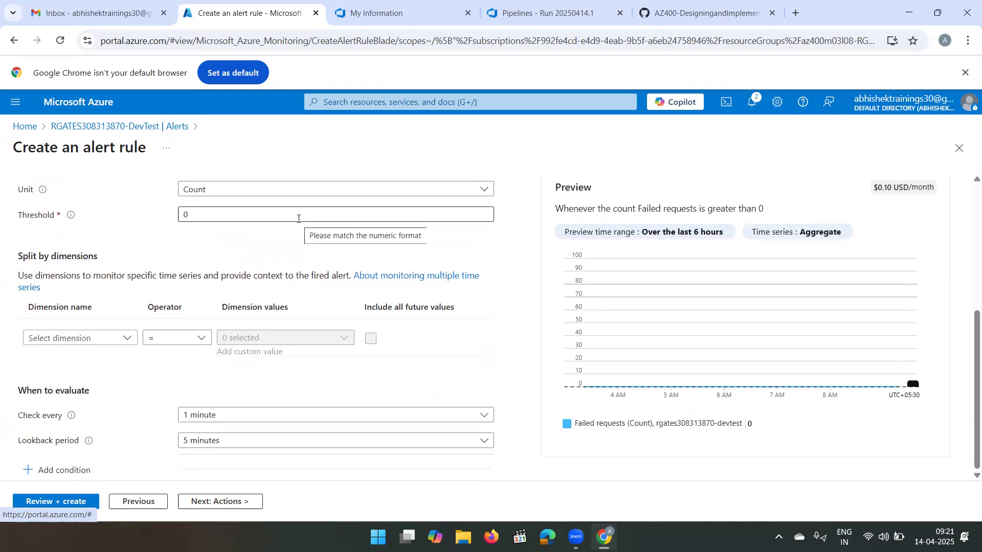
scroll(298, 219, up, 5)
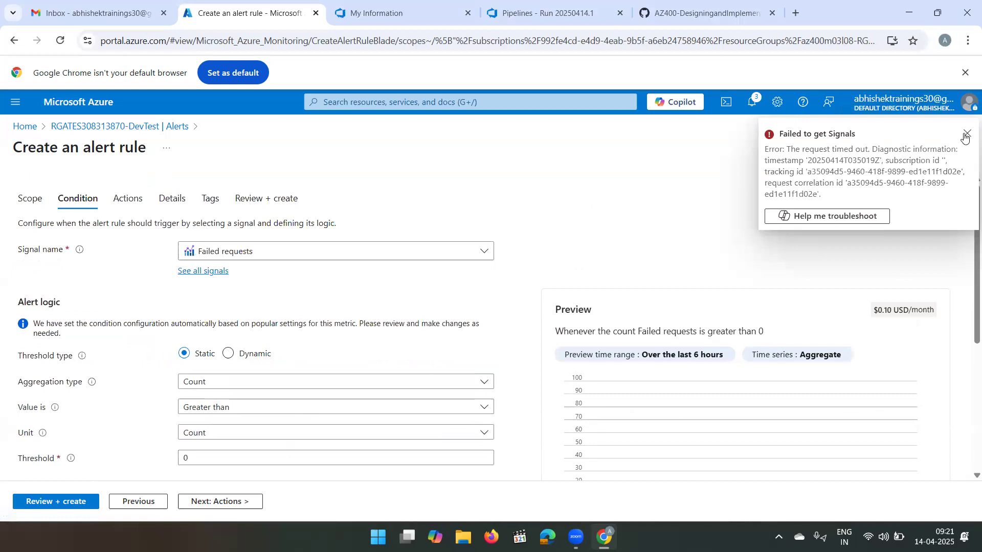
click(967, 135)
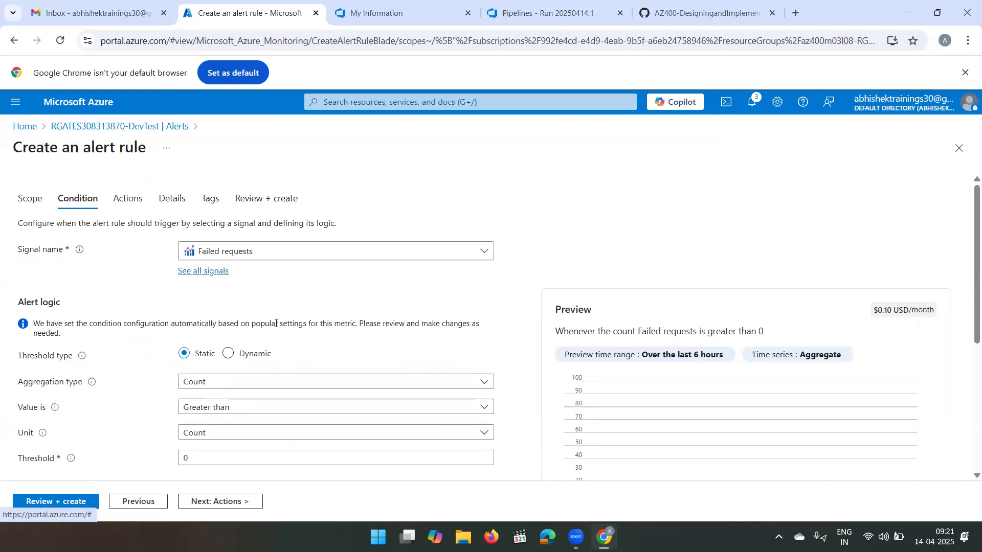
- Examine the available aggregation types and units, the threshold, and the check frequency and lookback period of the condition
scroll(276, 324, down, 1)
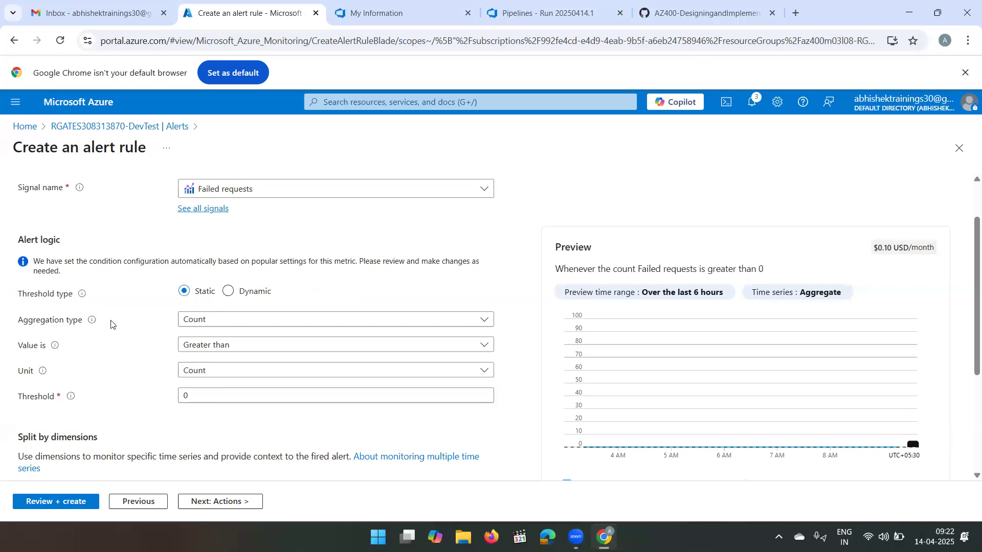
click(243, 317)
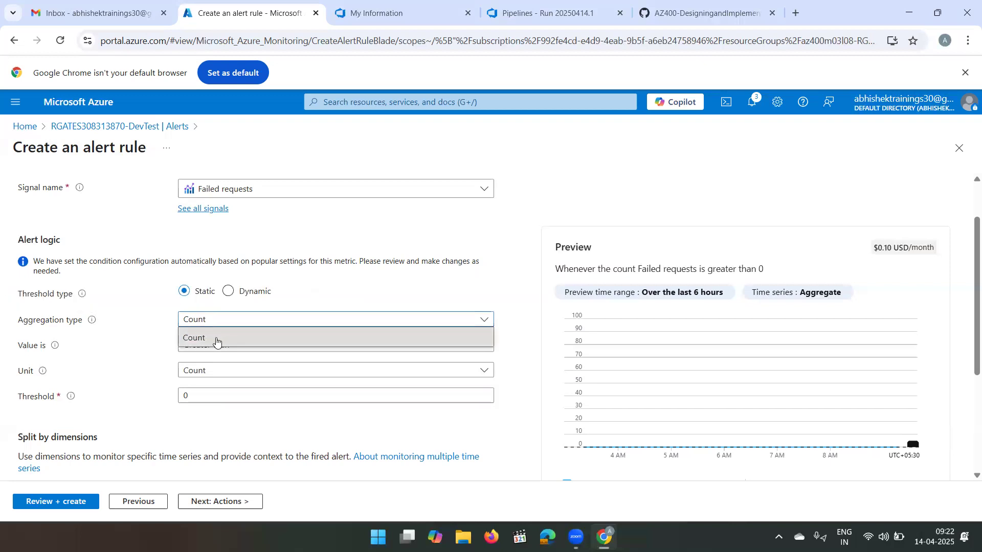
click(148, 317)
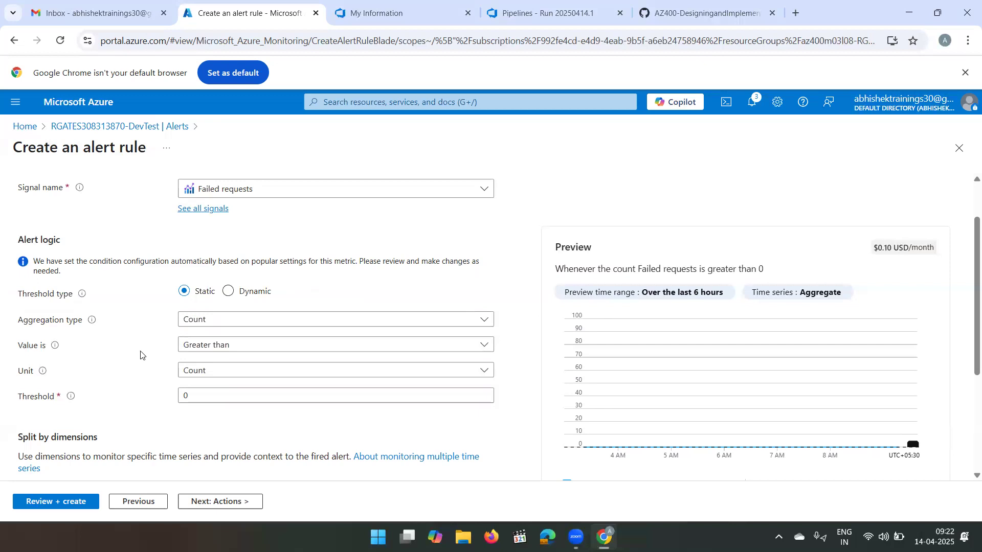
click(221, 373)
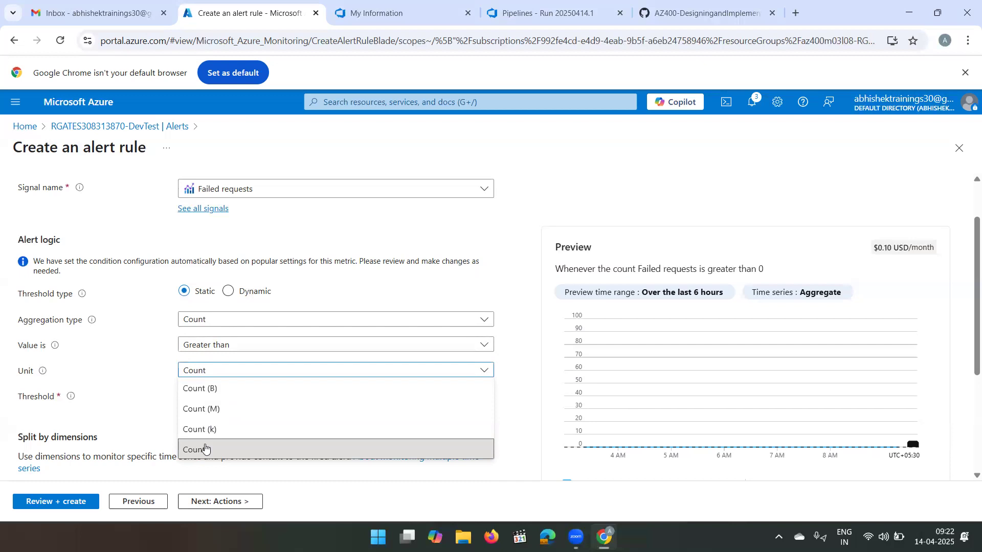
click(132, 339)
click(195, 393)
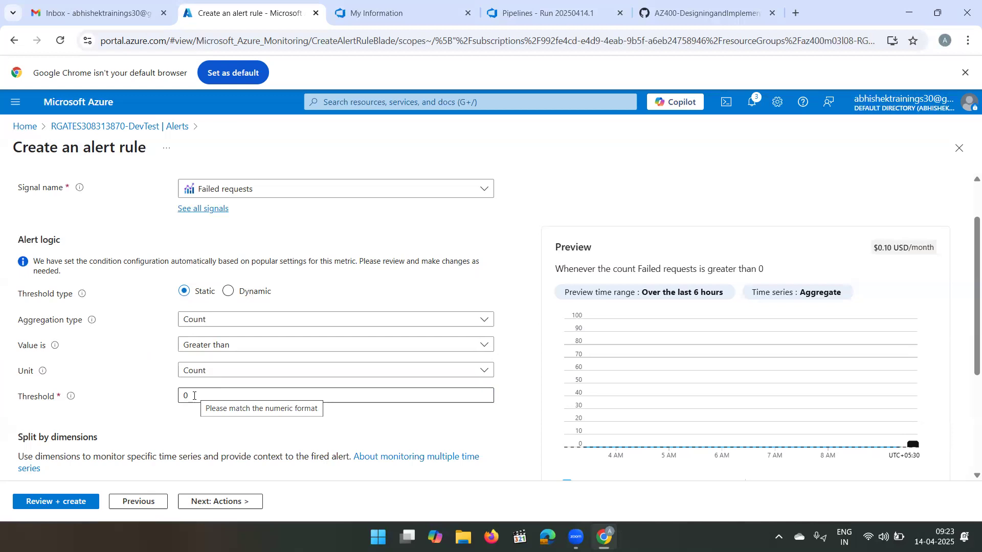
scroll(281, 408, down, 2)
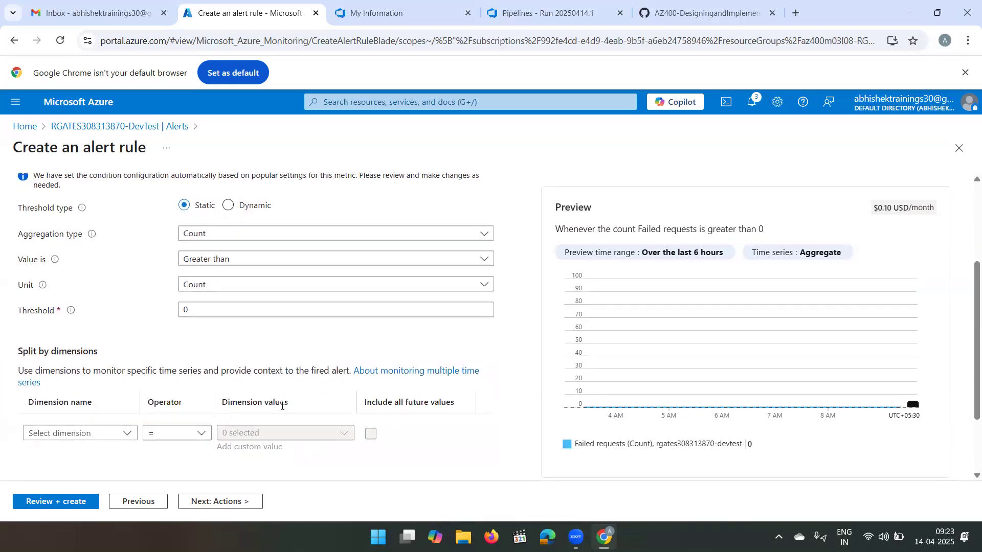
scroll(281, 407, up, 2)
scroll(280, 408, down, 2)
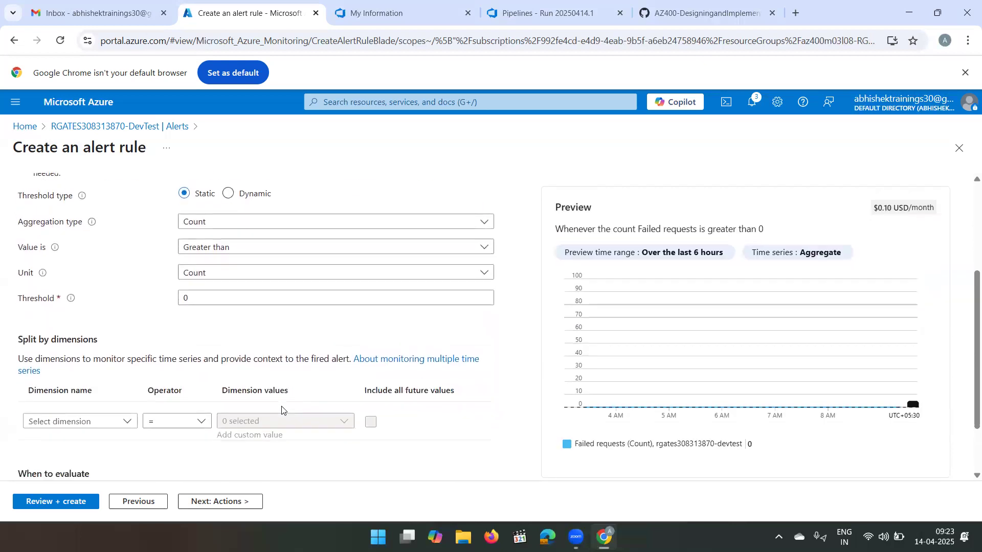
scroll(281, 410, down, 1)
scroll(282, 411, down, 2)
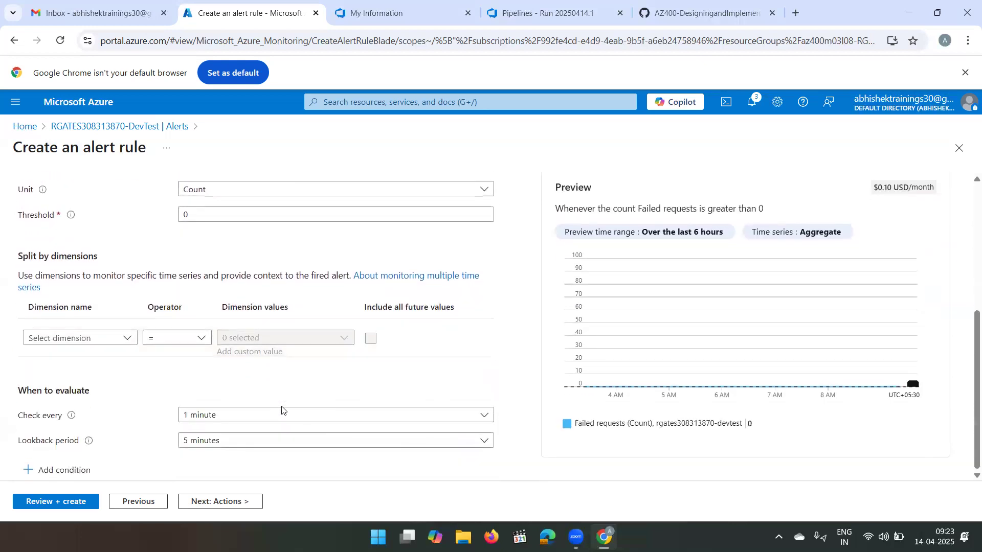
scroll(282, 410, up, 5)
scroll(282, 410, down, 5)
- Continue to the alert rule's details without adding an action group, and set the severity to 2 - Warning
click(225, 506)
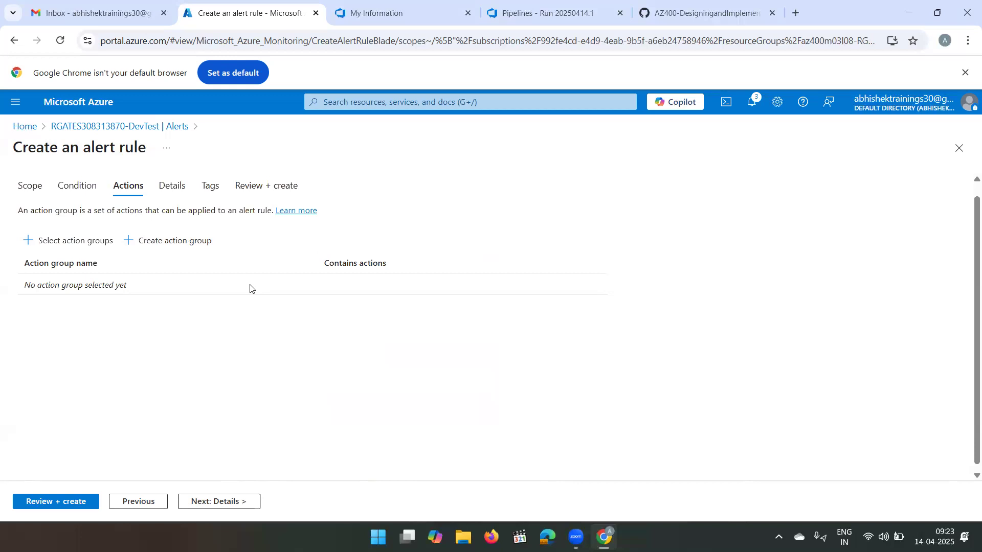
click(217, 500)
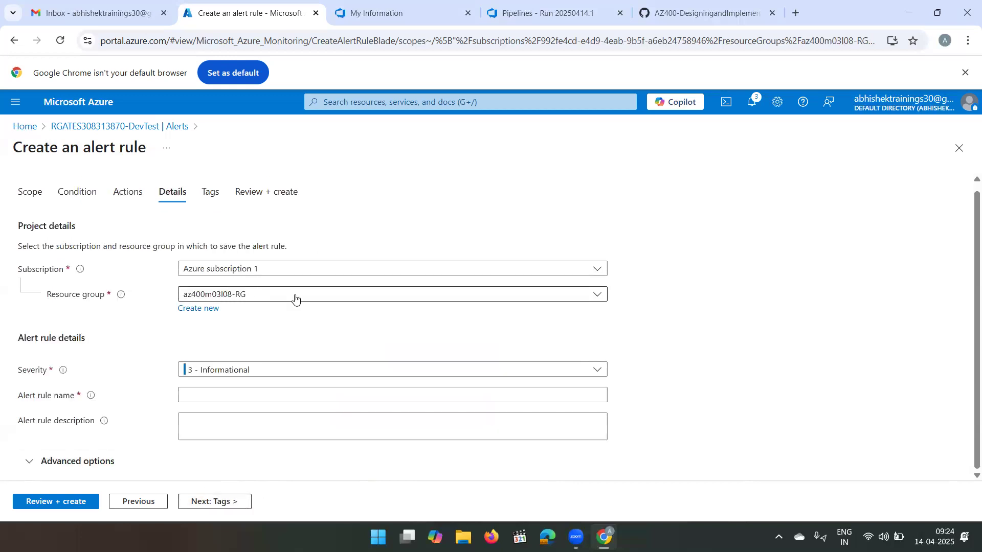
click(232, 369)
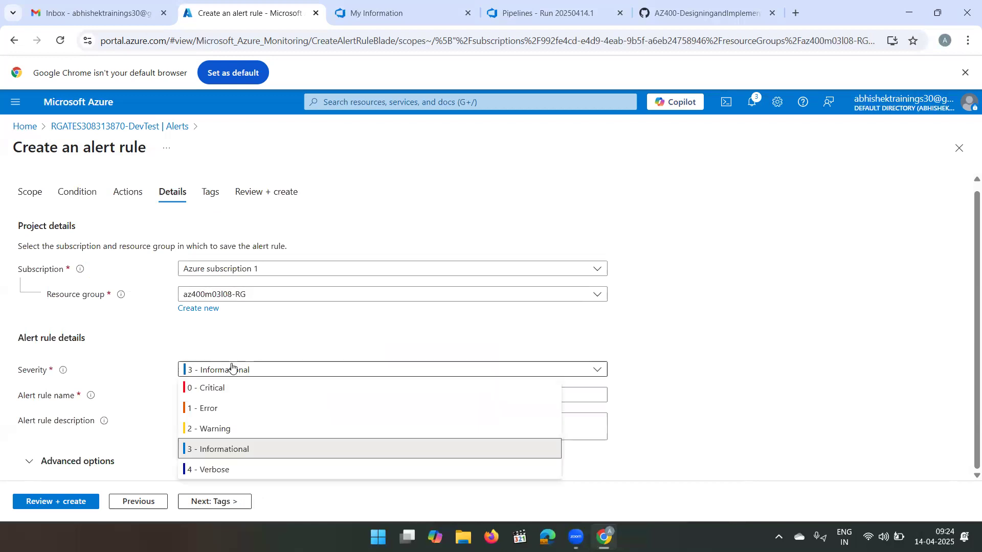
click(219, 430)
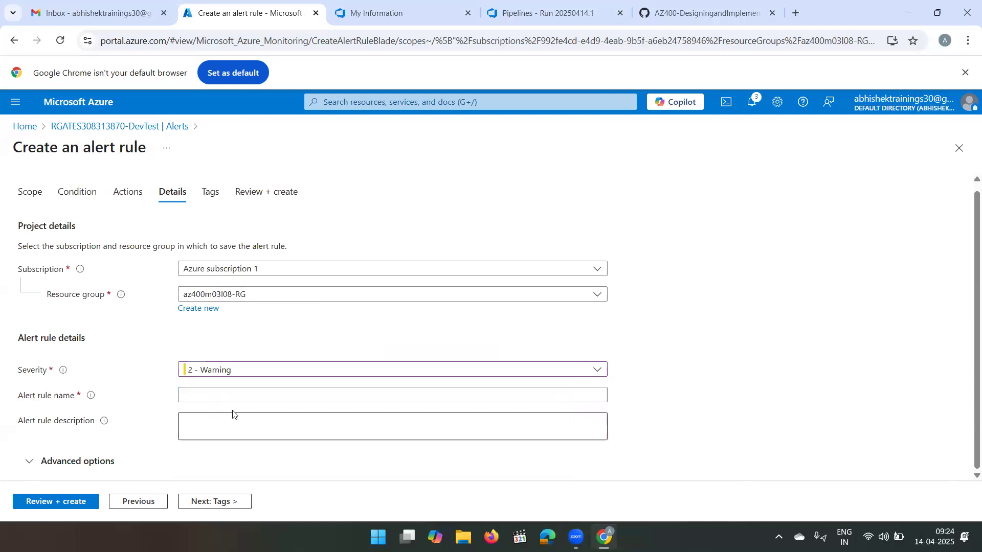
- Name the alert rule RGATESDevTest_FailedRequests
click(230, 397)
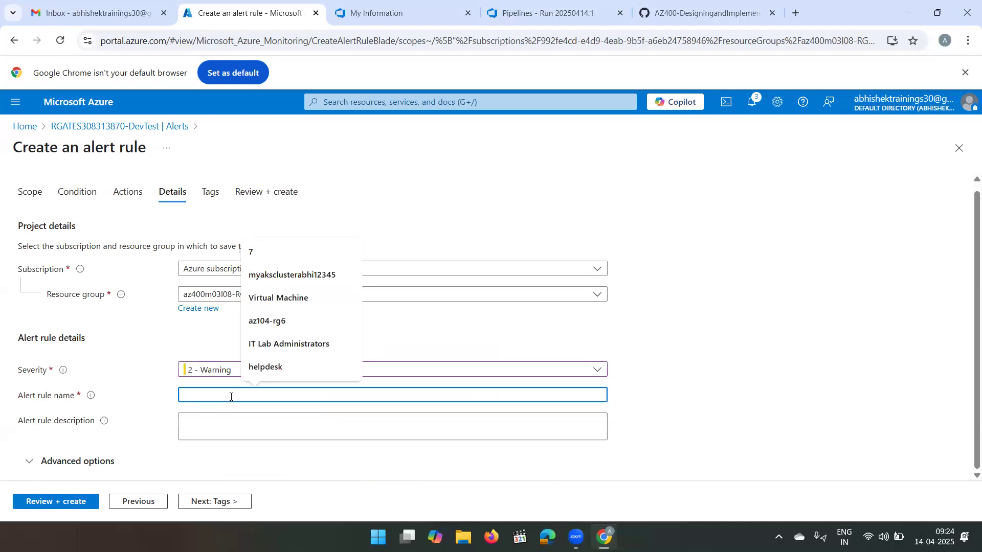
text(RGATES)
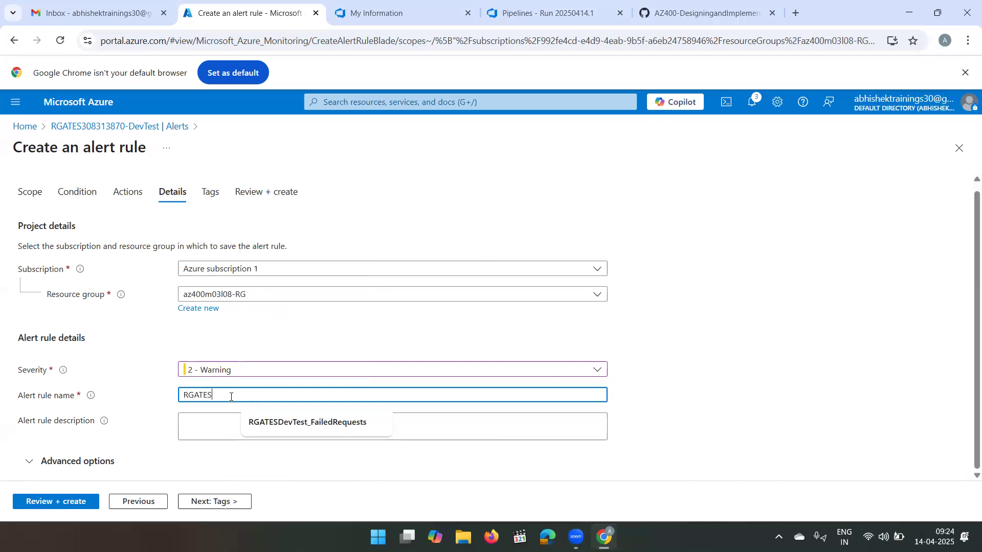
text(DevTest_FailedRequests)
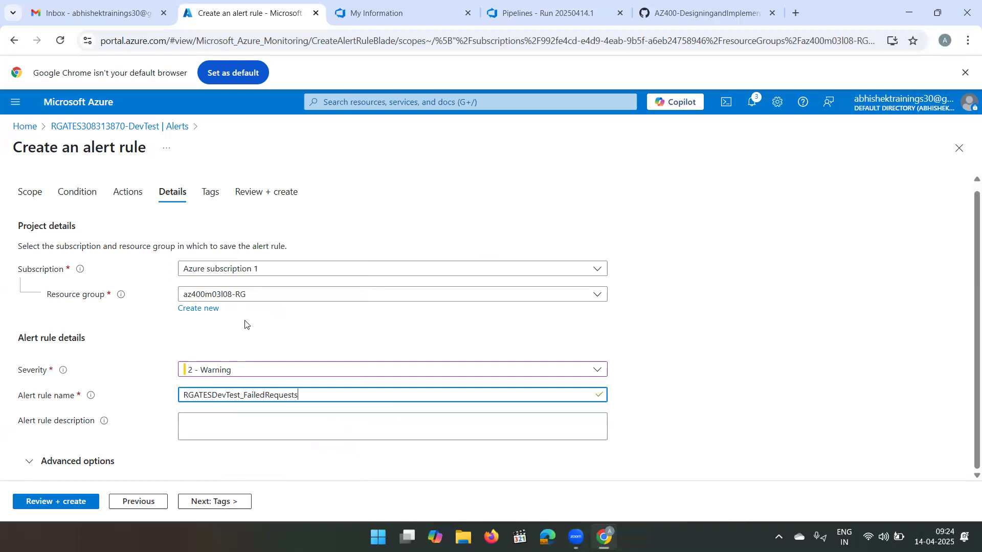
- Check the advanced options, leave the tags empty, and create the alert rule after the review
click(29, 465)
scroll(325, 371, down, 2)
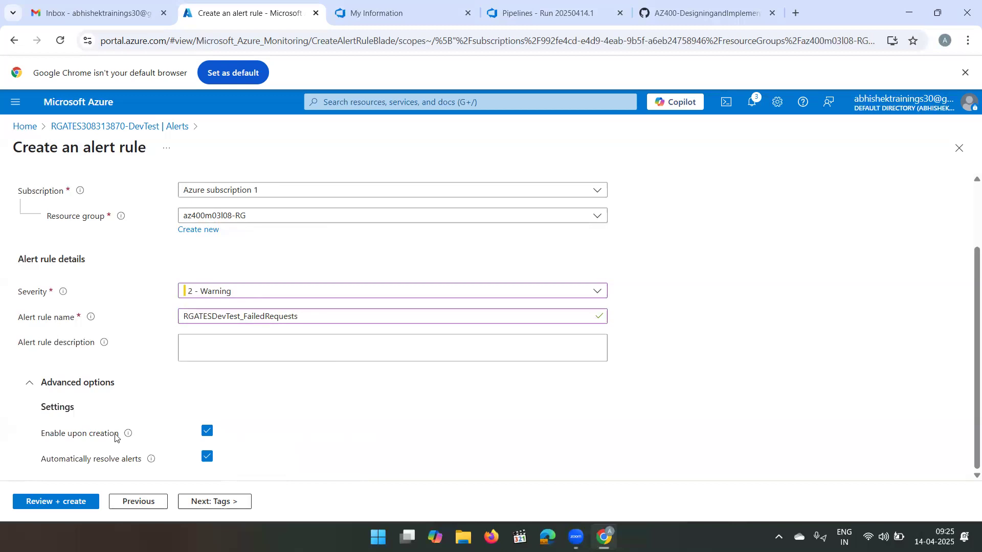
click(202, 500)
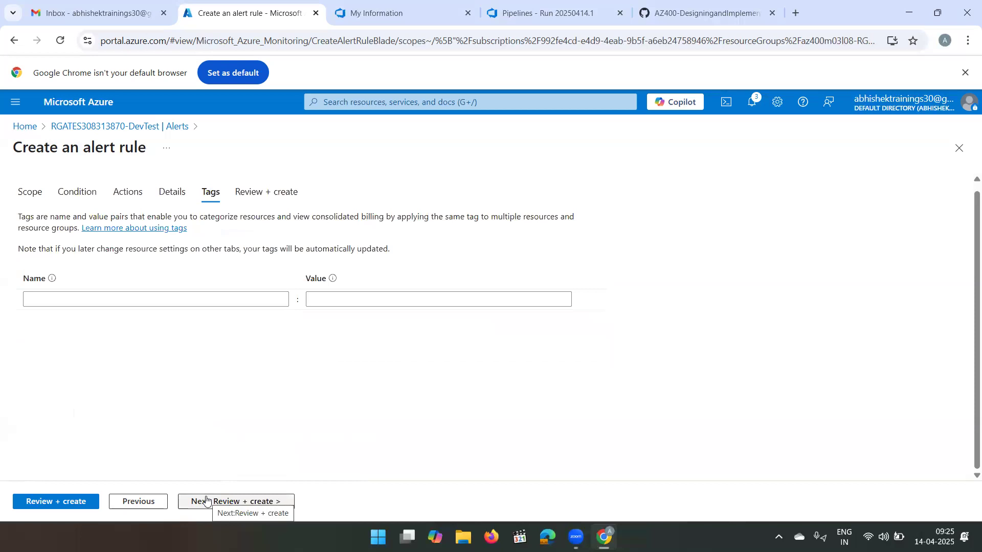
click(235, 503)
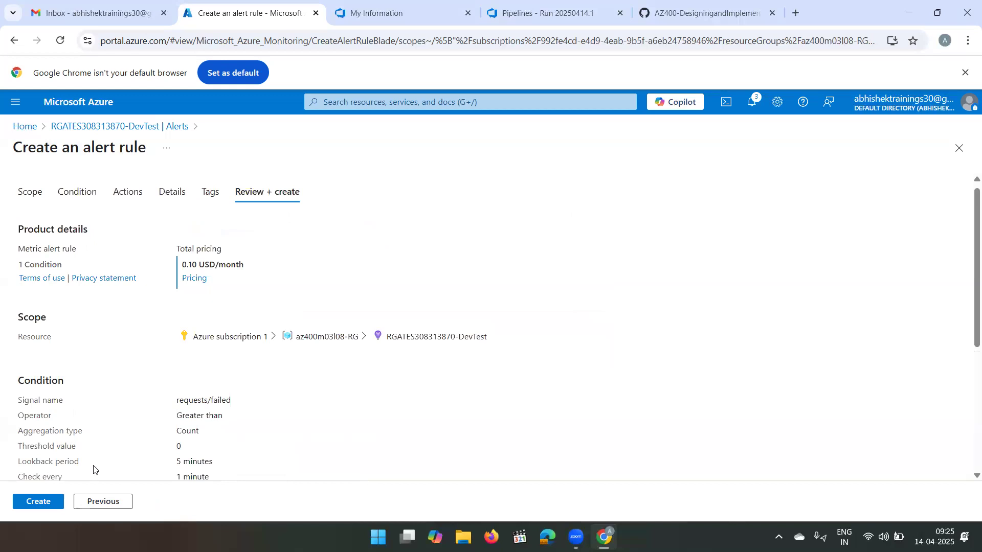
click(44, 503)
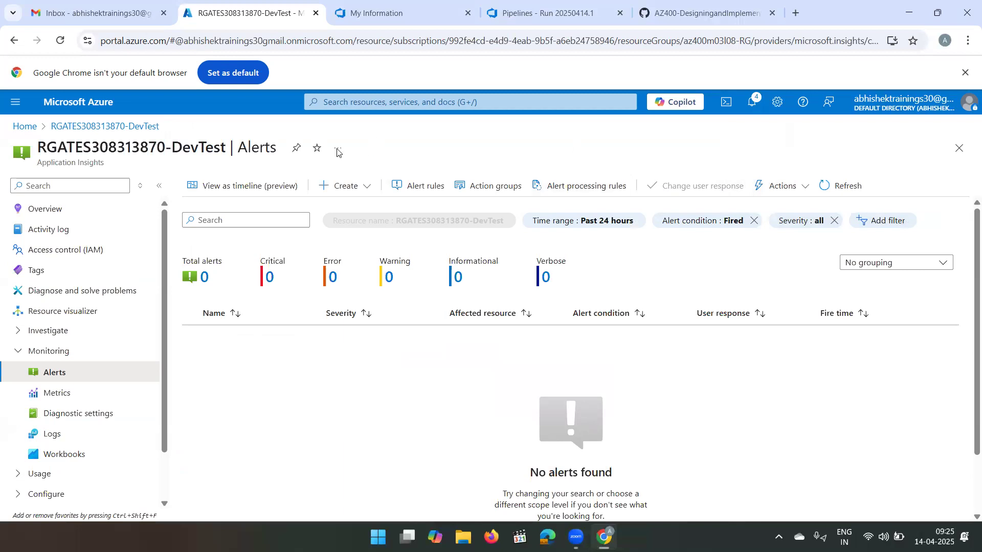
- Switch to the eShopOnWeb_November project in Azure DevOps and open its list of release pipelines
click(23, 127)
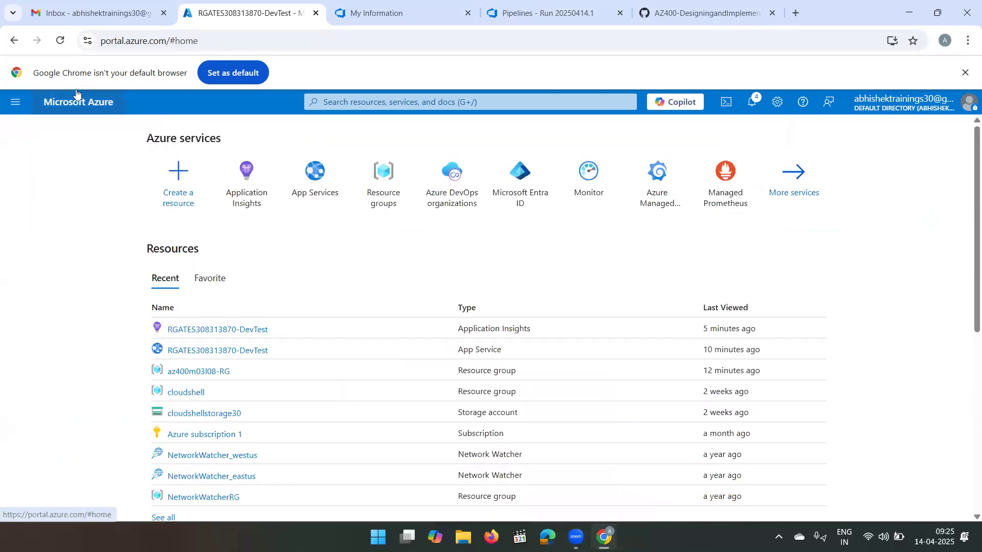
click(557, 7)
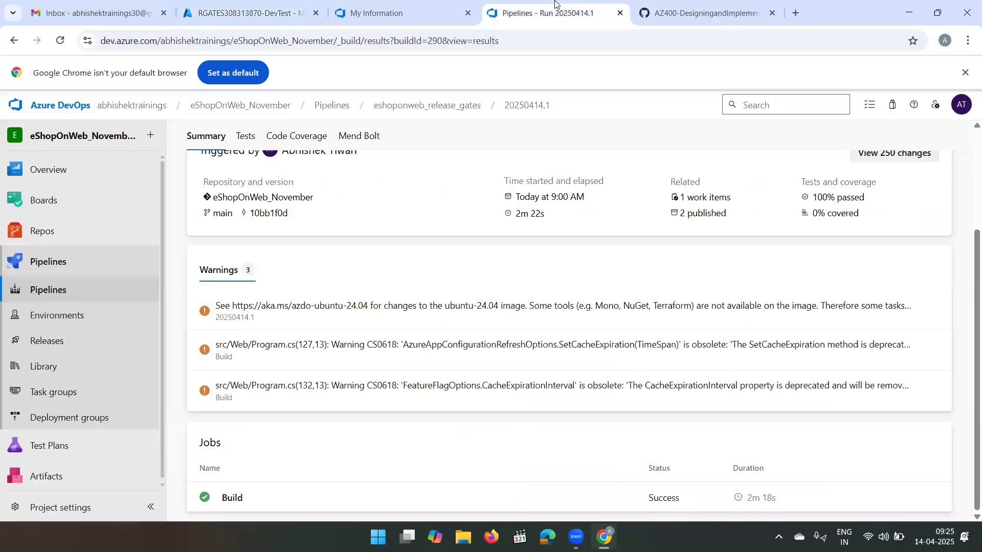
click(302, 398)
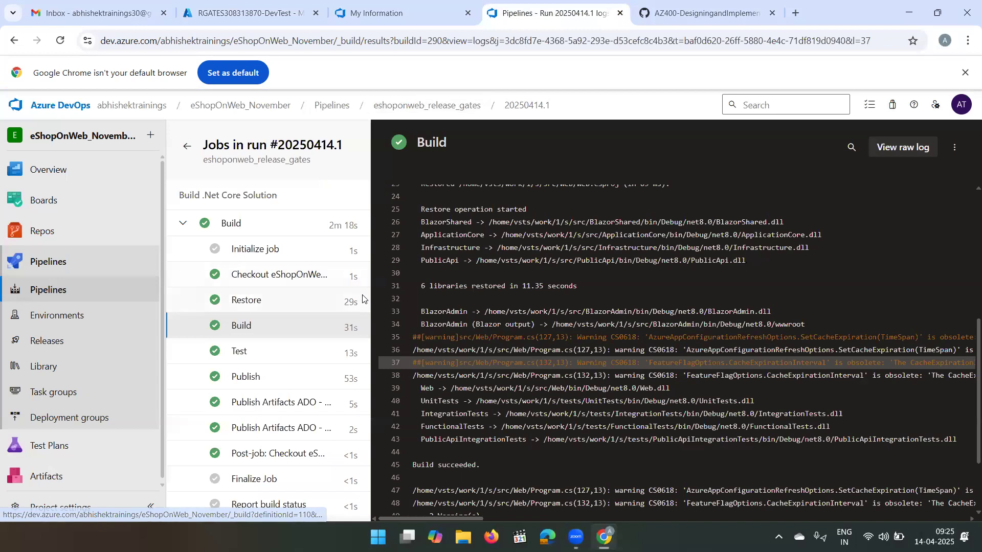
click(392, 113)
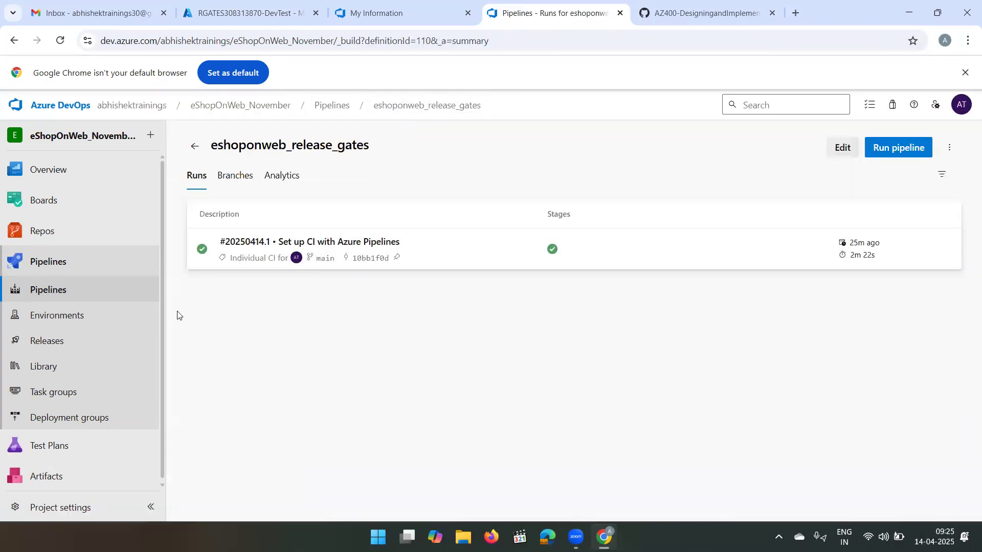
click(68, 341)
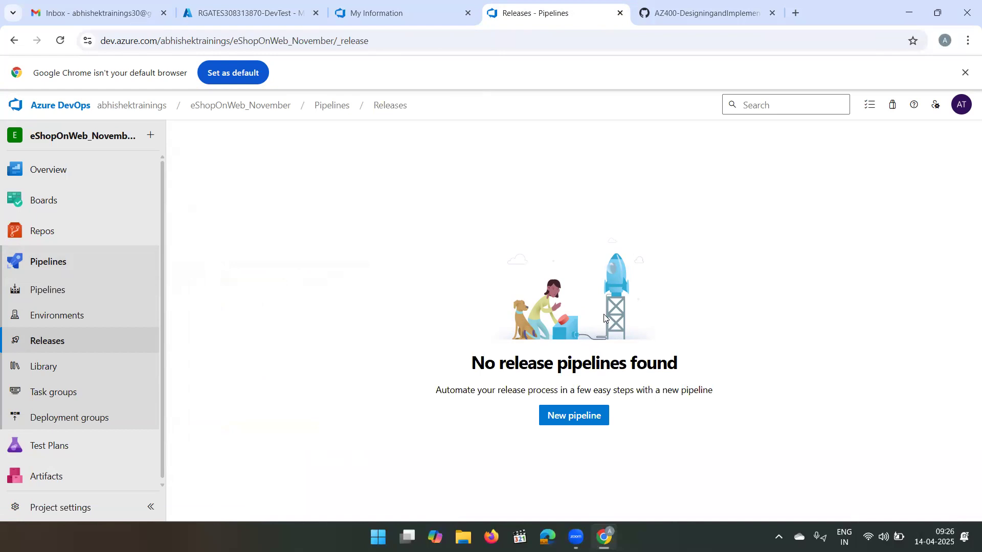
- Create a release pipeline from the Azure App Service deployment template and name its stage DevTest
click(587, 418)
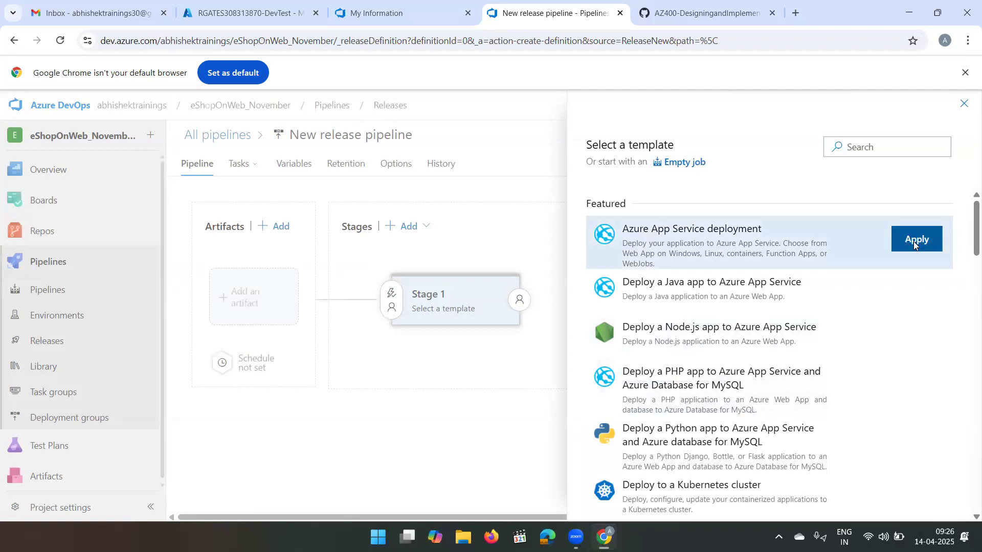
click(914, 242)
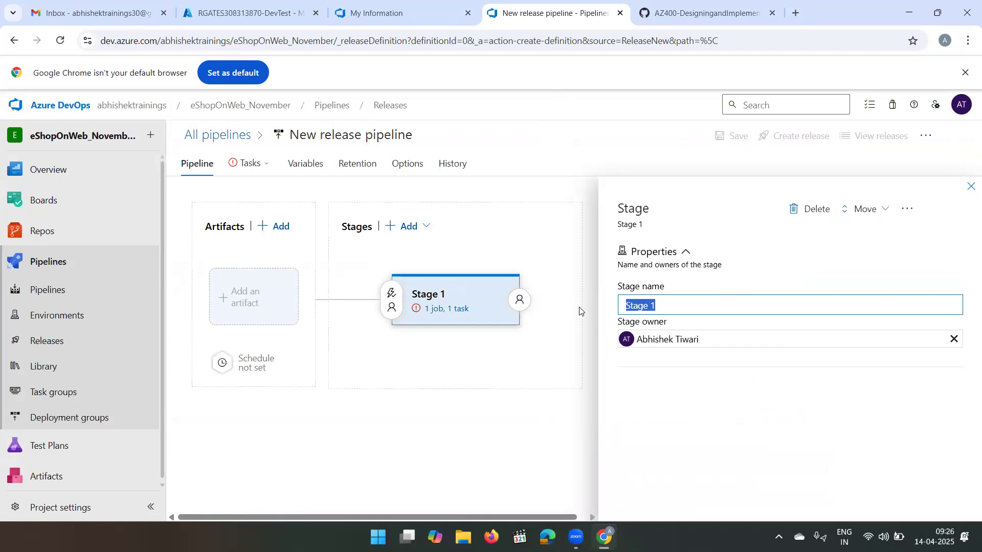
text(Dev)
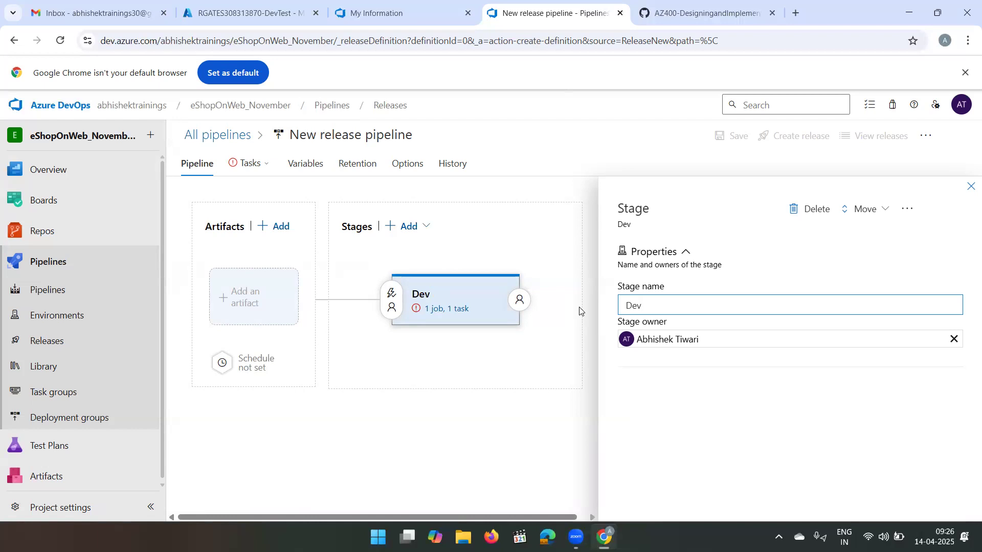
text(Tesr)
text(t)
click(487, 417)
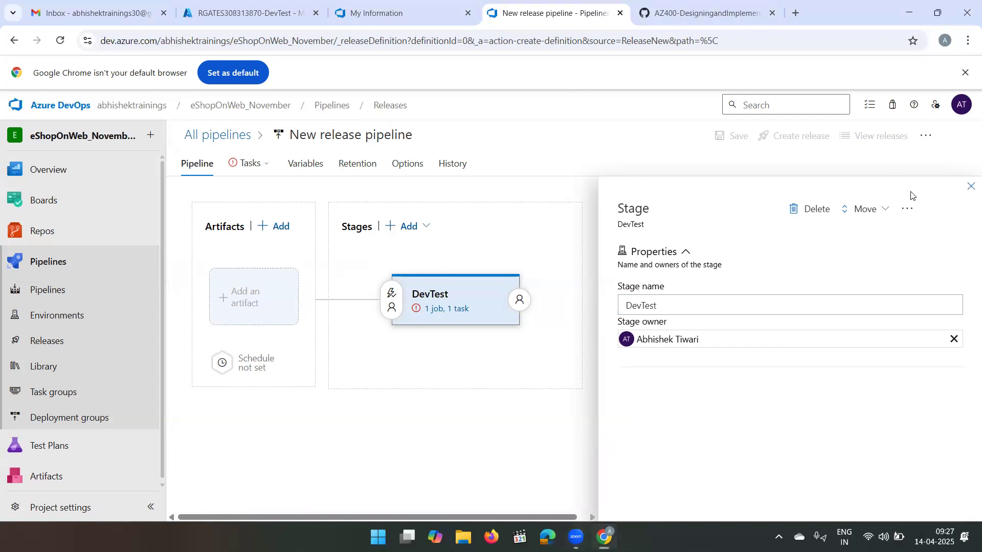
click(968, 191)
mouse_move(530, 325)
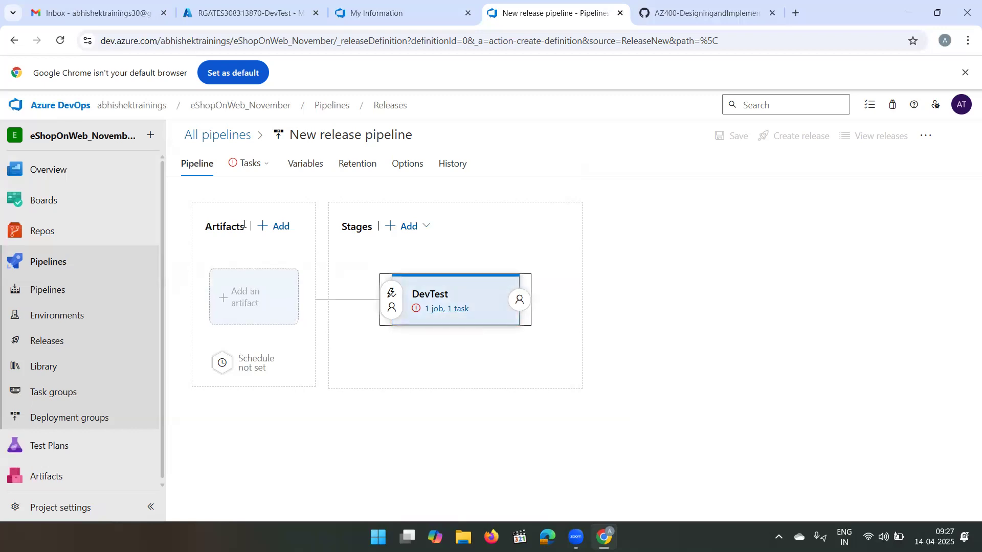
- Add the eshoponweb_release_gates build pipeline as the release artifact, keeping the default version Latest and the suggested source alias
click(285, 227)
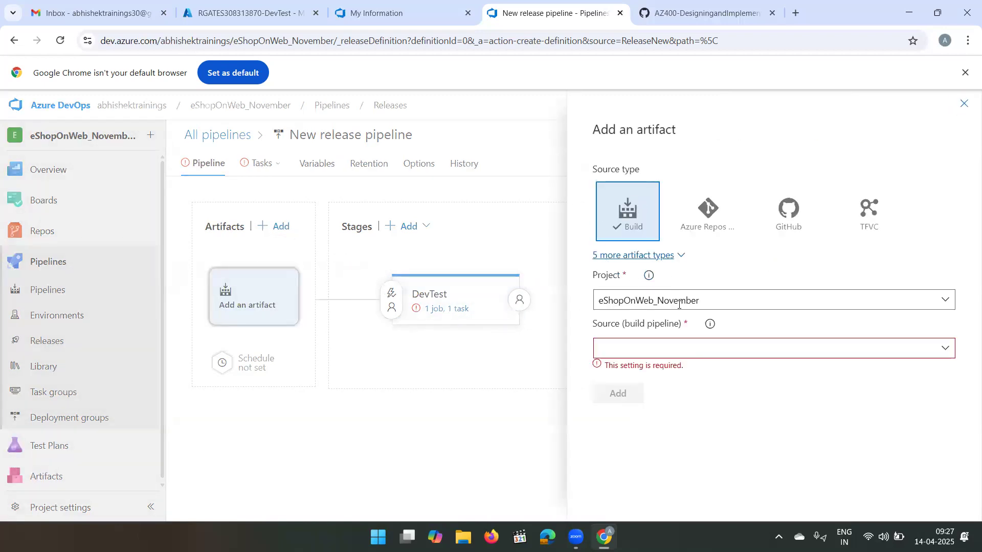
click(946, 351)
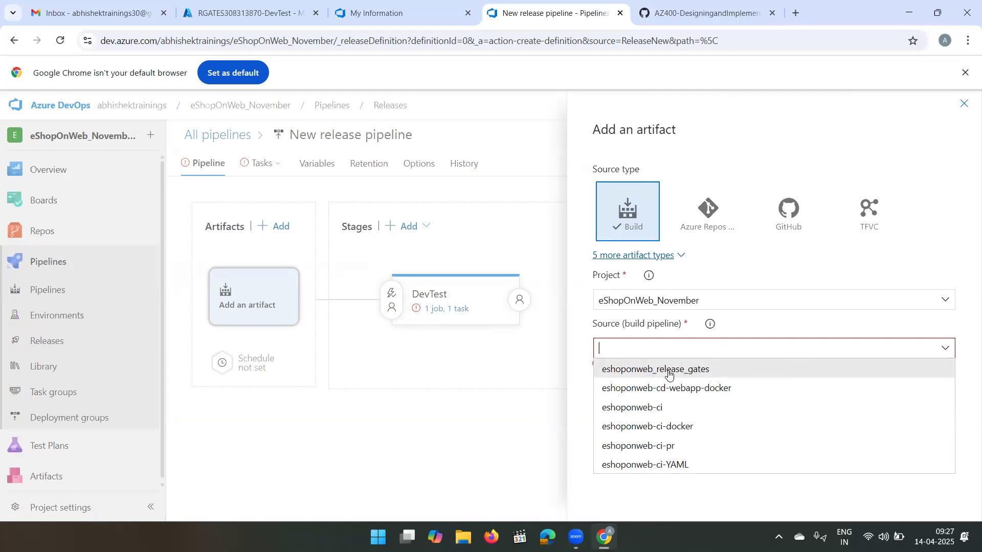
click(699, 375)
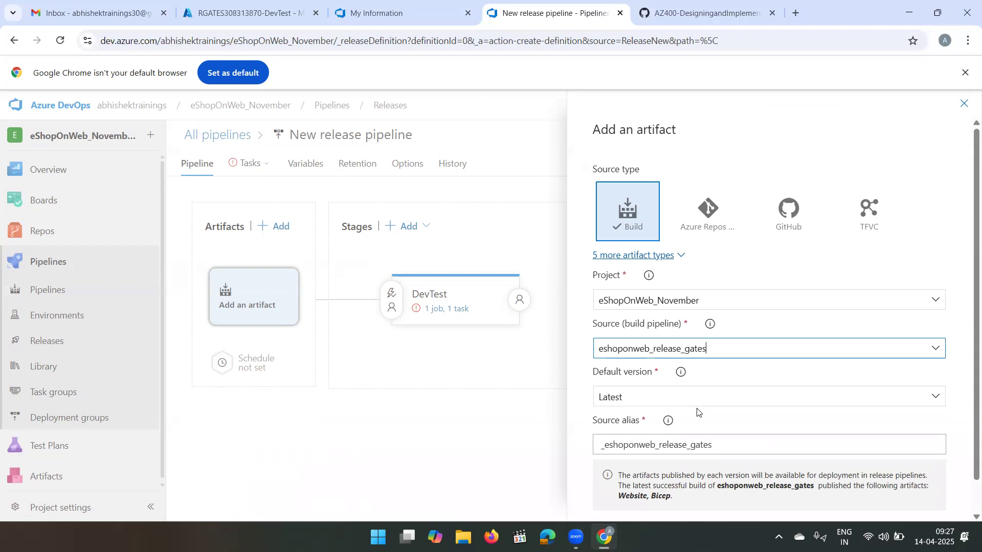
scroll(698, 412, down, 1)
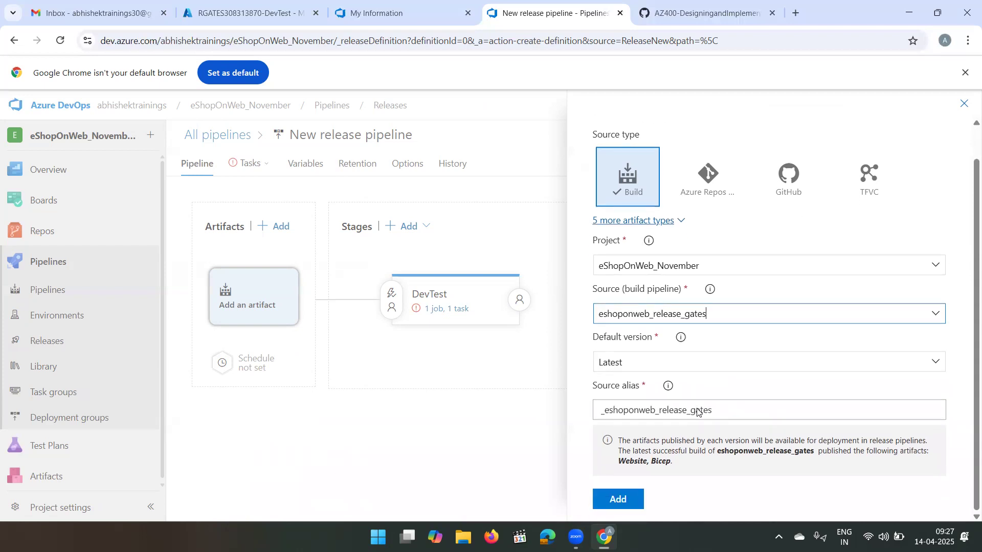
click(625, 502)
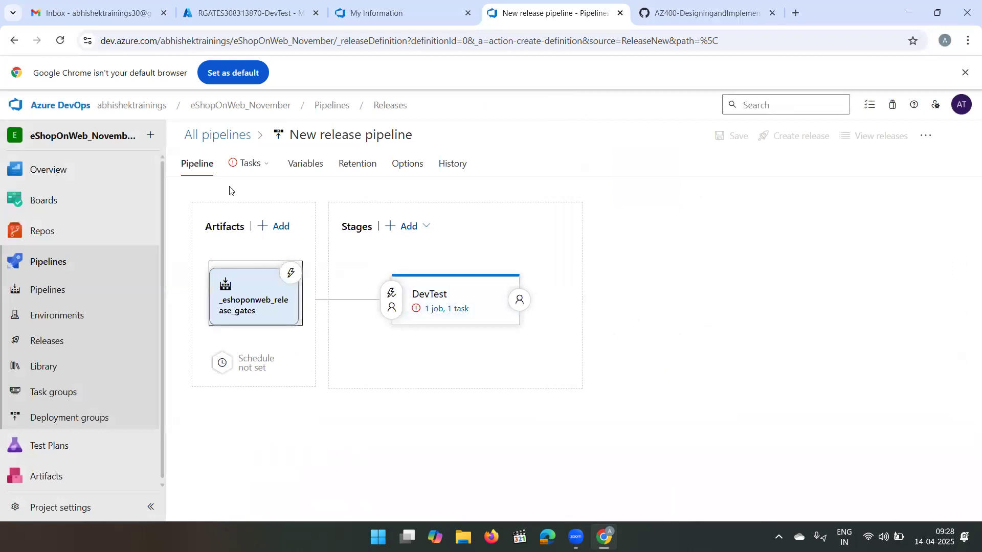
- Rename the release pipeline to eshoponweb-cd
click(372, 132)
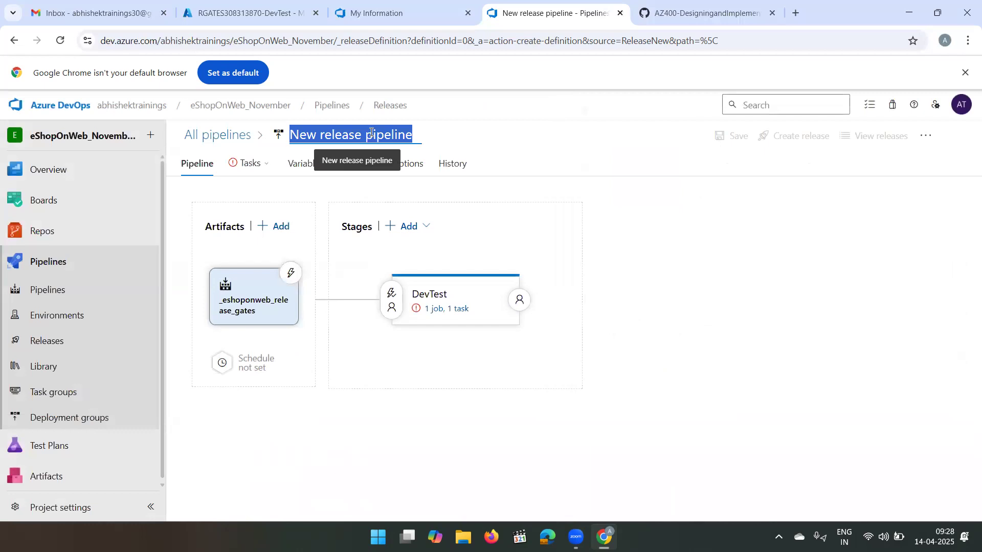
text(eshoponweb-cd)
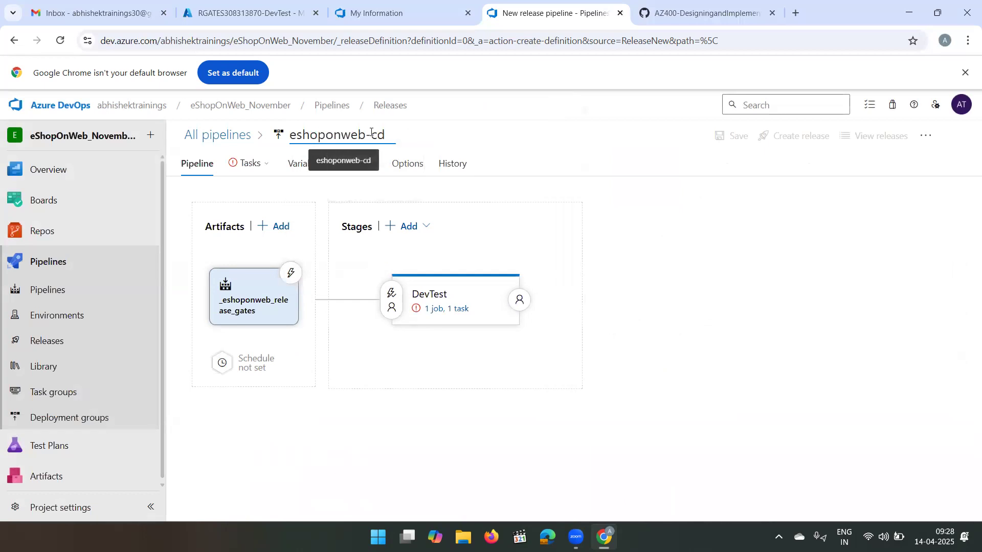
click(527, 105)
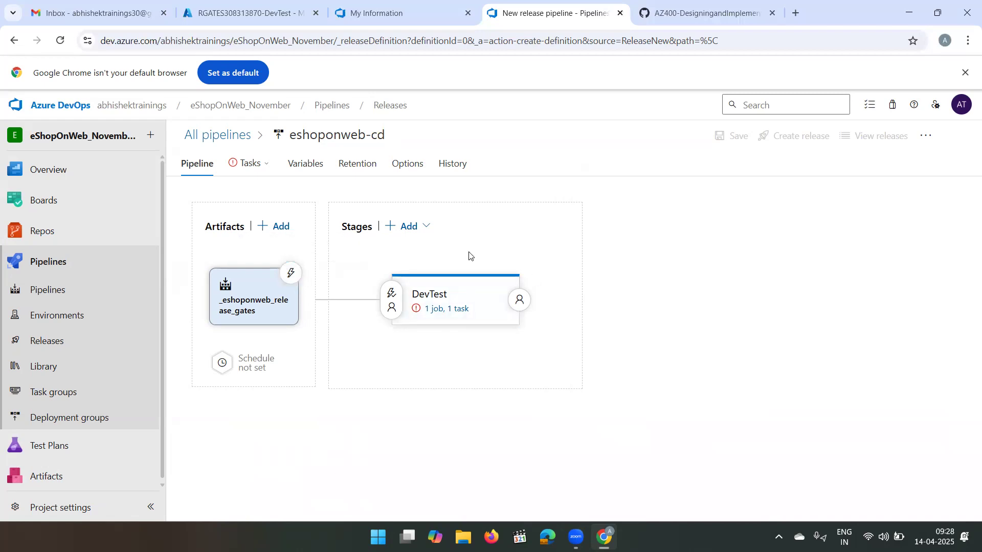
- Enable the continuous deployment trigger on the _eshoponweb_release_gates artifact
click(294, 272)
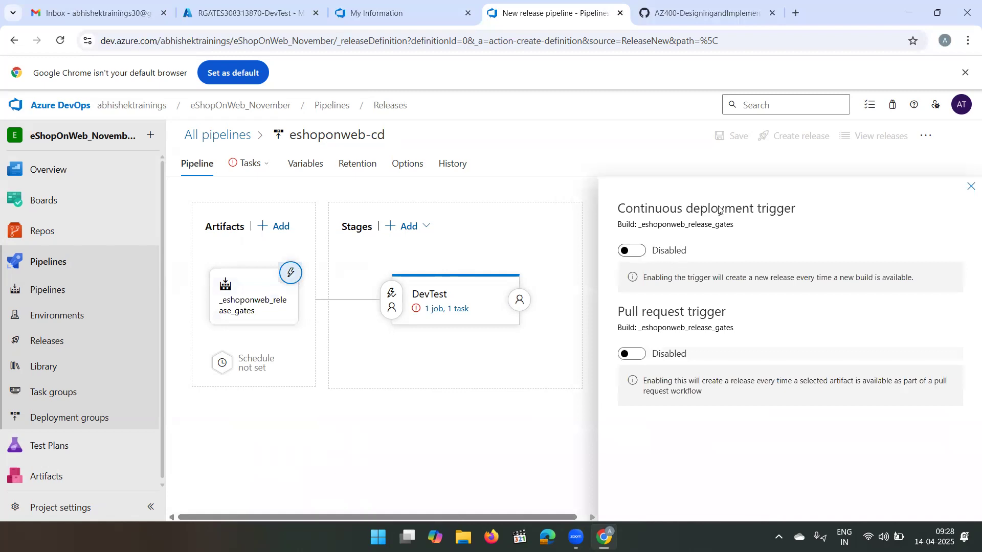
click(639, 254)
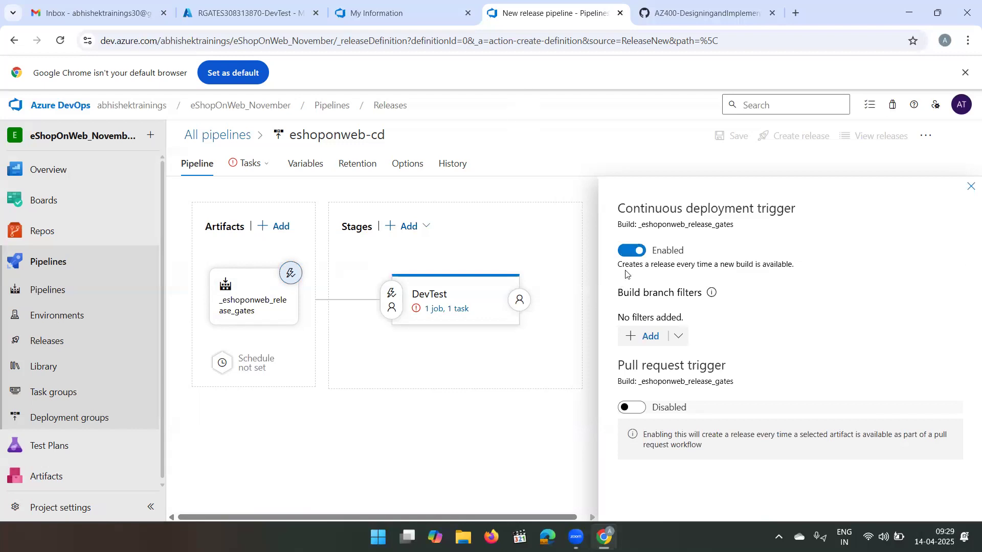
click(970, 187)
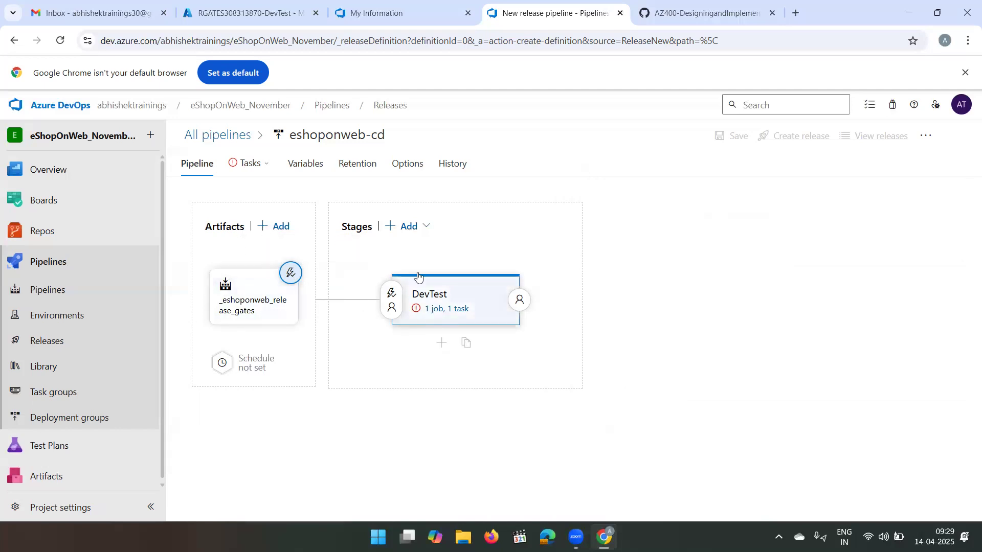
- Clone the DevTest stage and rename the copy to production
mouse_move(423, 287)
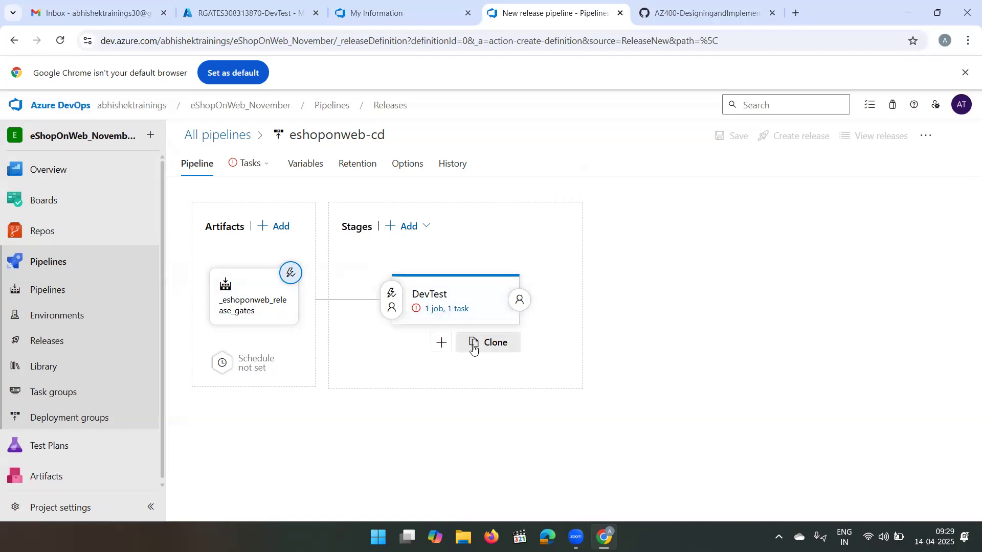
click(474, 348)
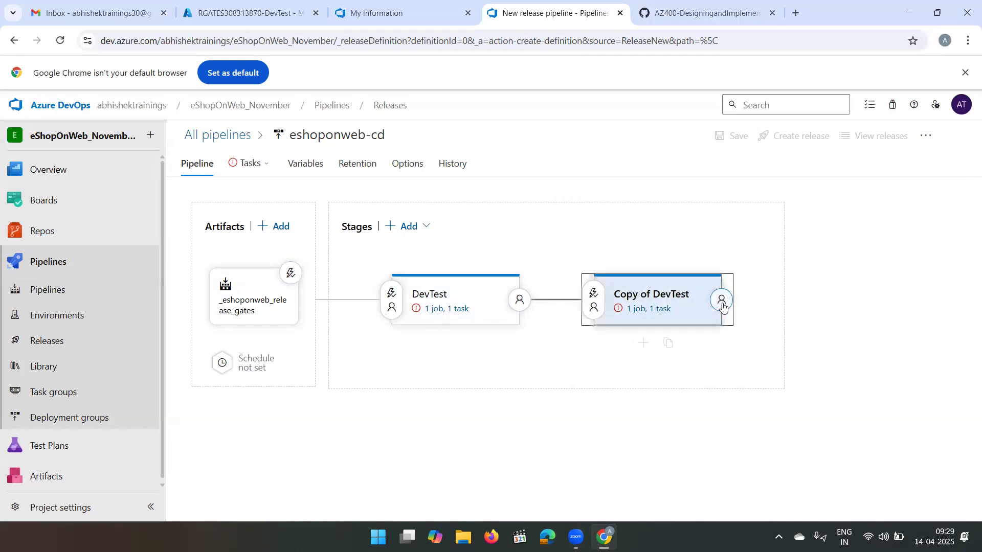
click(661, 309)
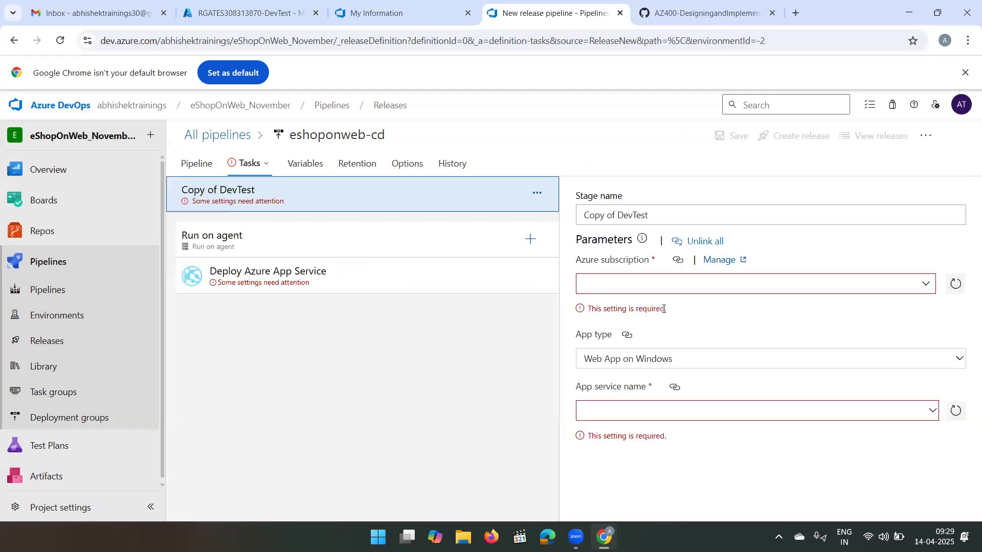
triple_click(660, 226)
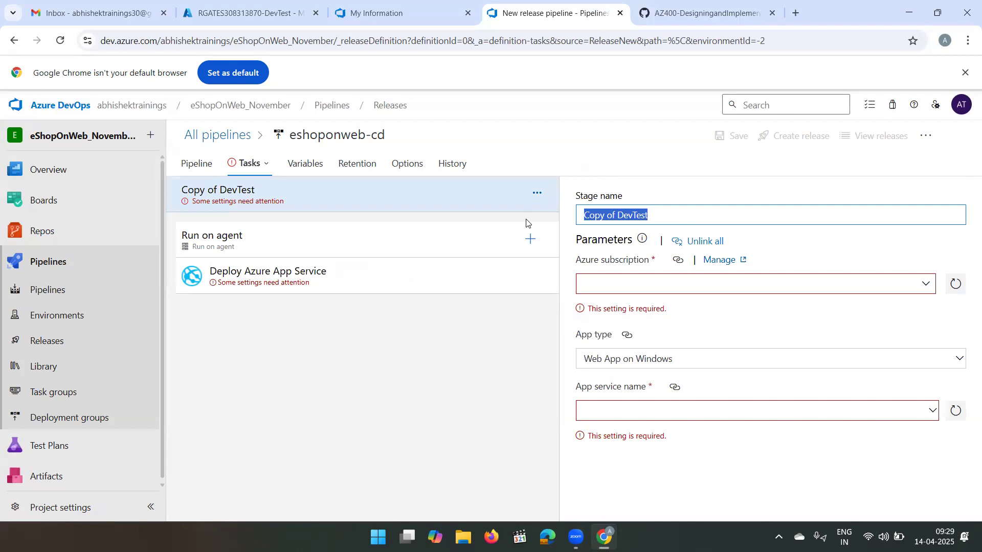
text(production)
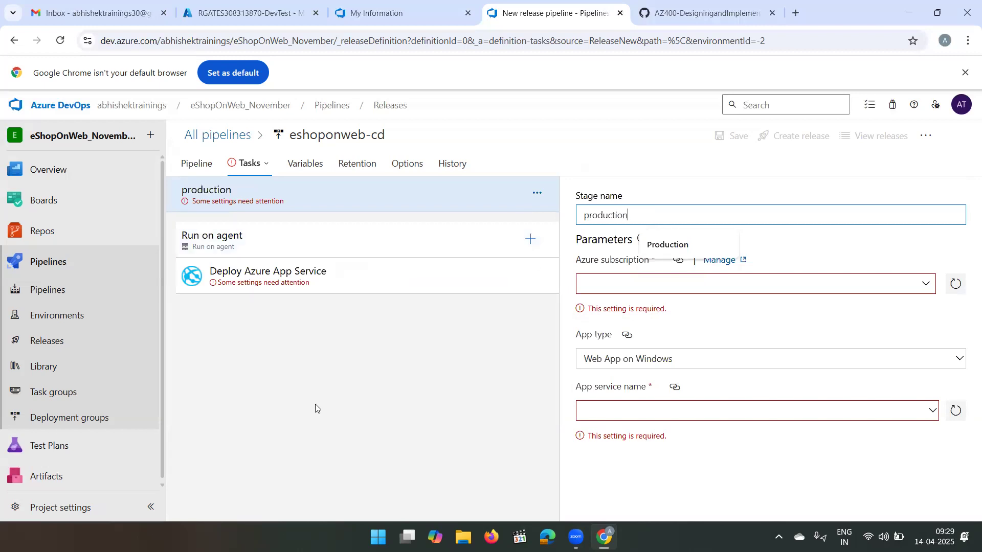
- Open the DevTest stage's deployment tasks for configuration
mouse_move(265, 151)
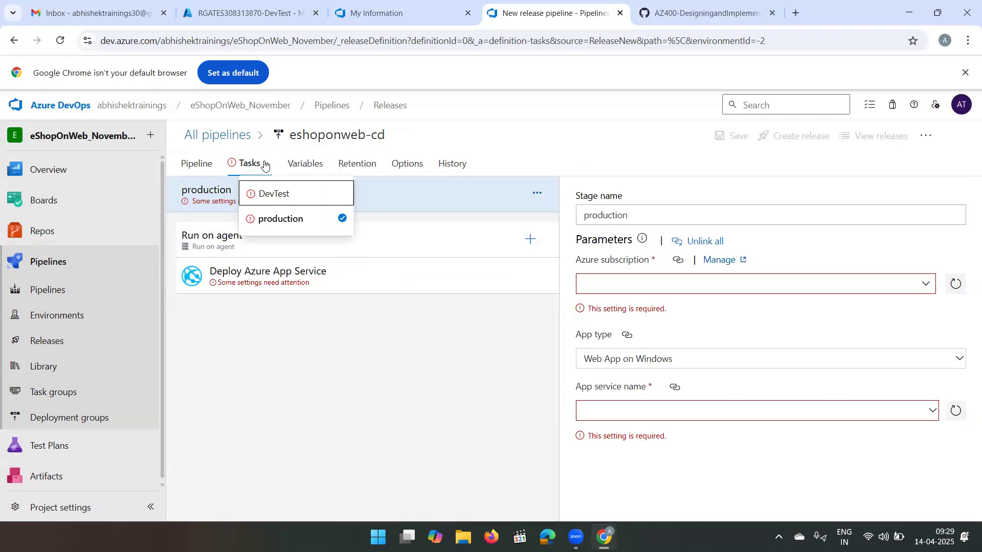
click(271, 196)
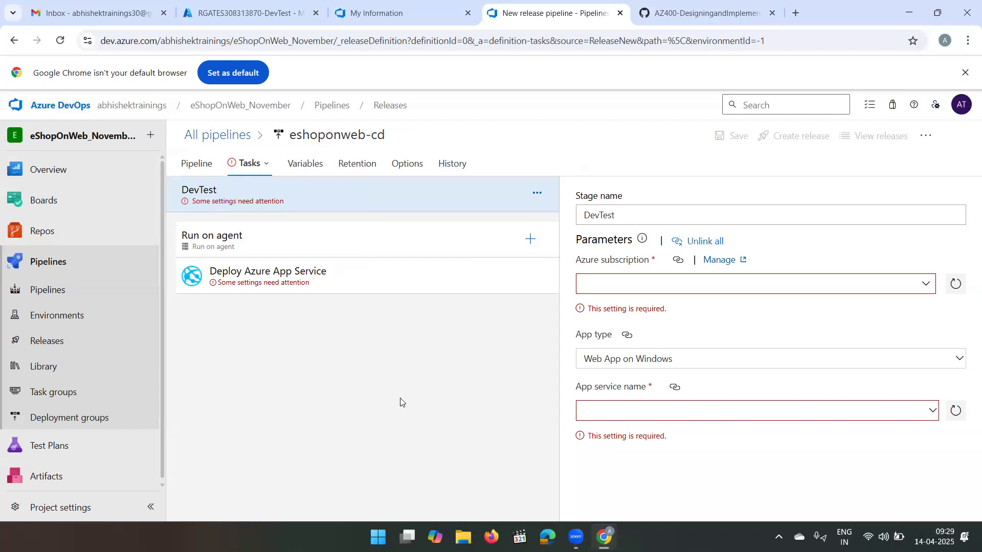
click(191, 166)
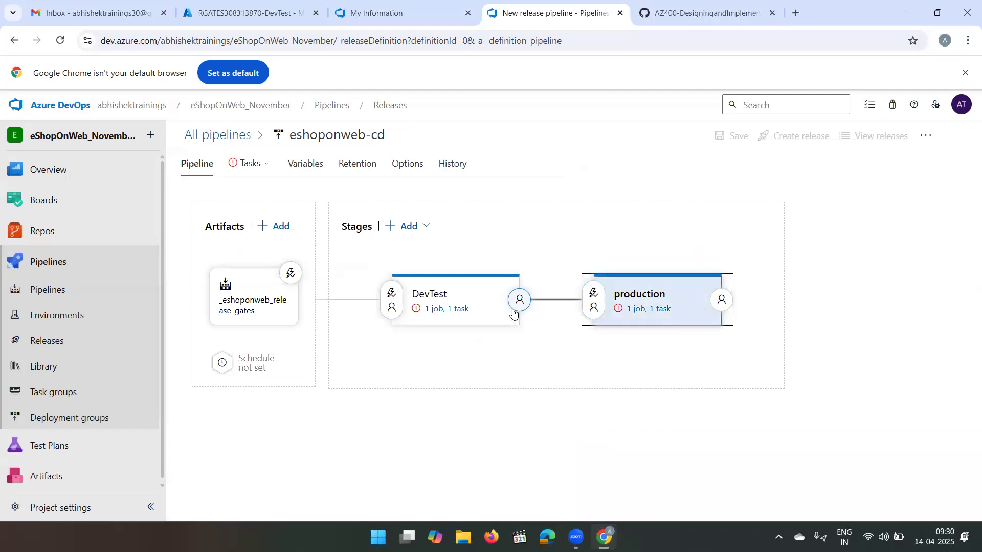
click(438, 310)
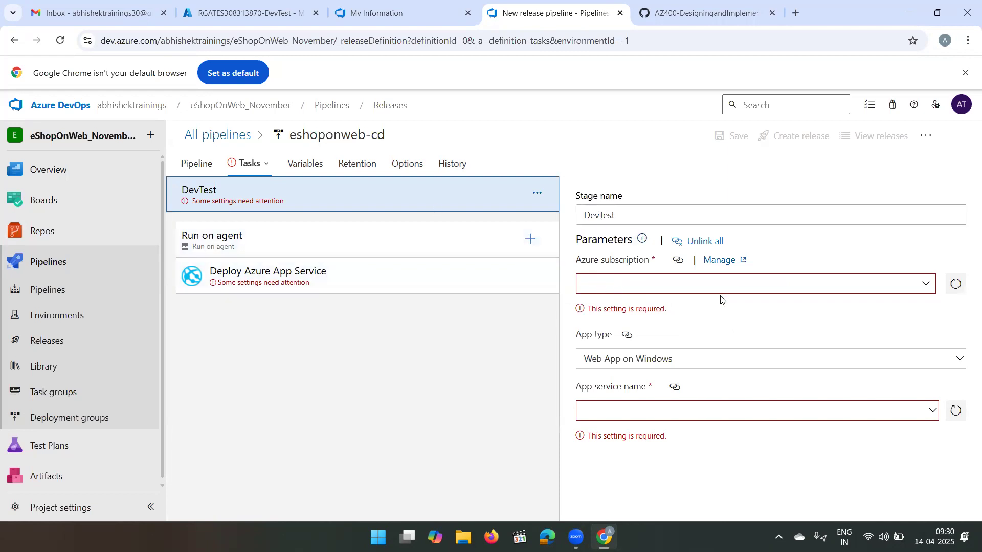
- Try the azure subs service connection as the DevTest stage's Azure subscription and look for its app services
click(927, 284)
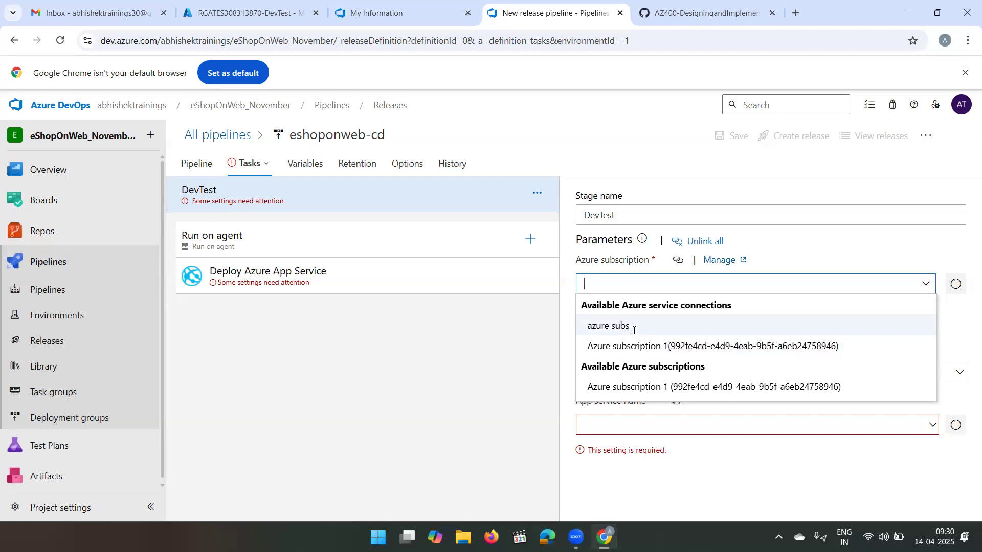
click(633, 334)
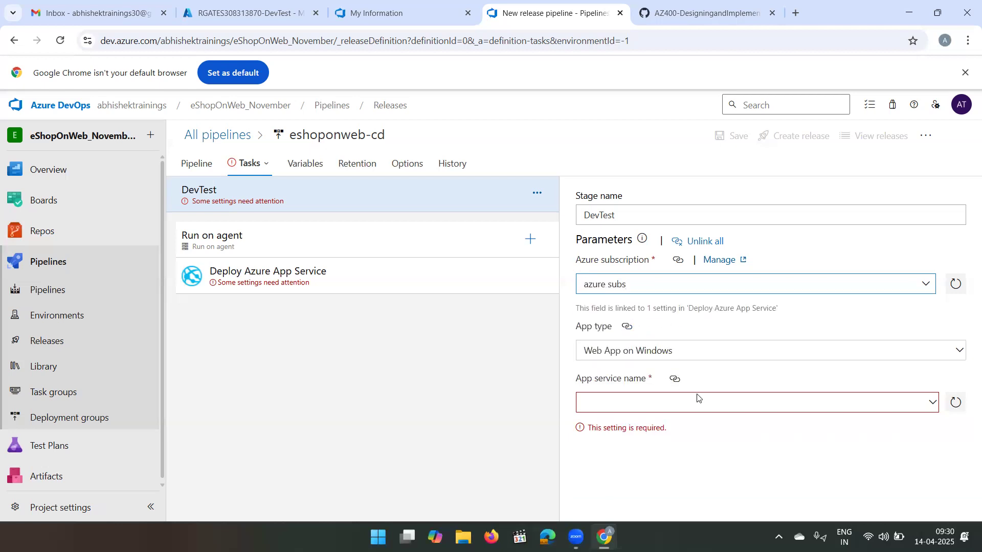
click(935, 406)
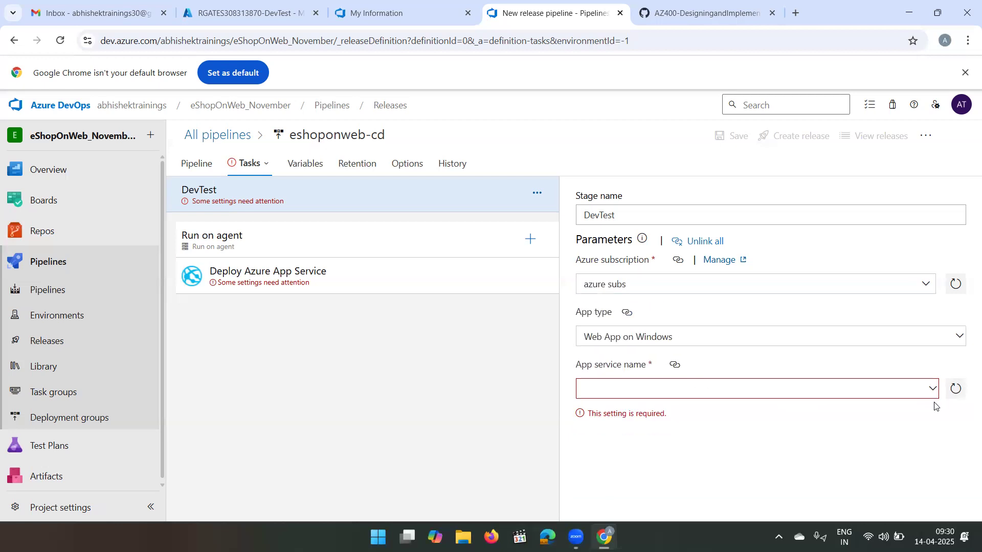
click(934, 394)
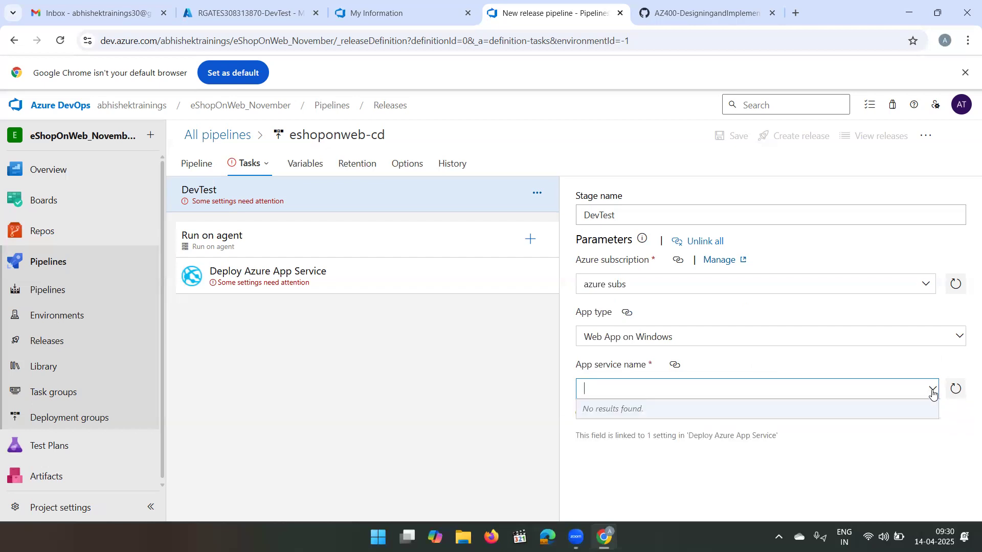
click(933, 392)
click(933, 392)
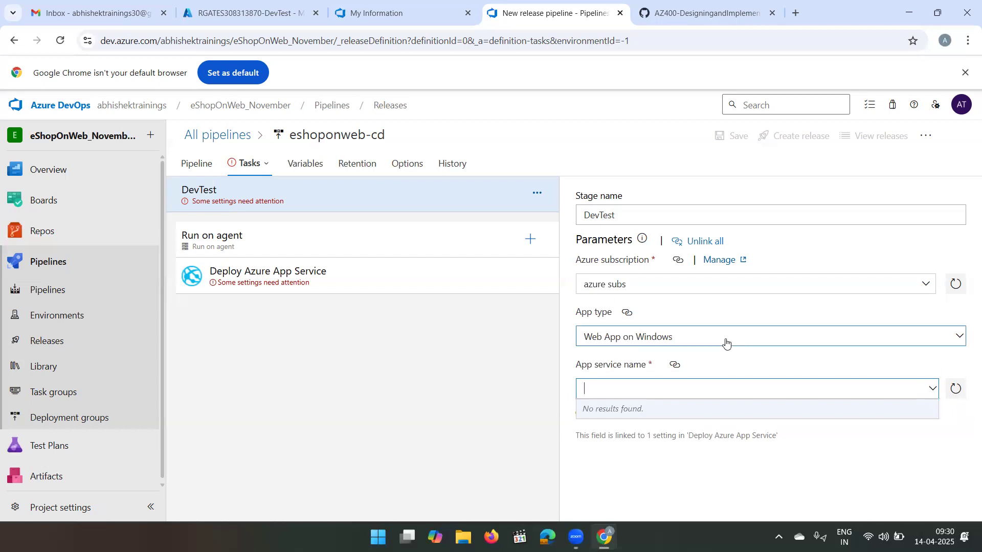
- Set the DevTest stage's subscription to the Azure subscription 1 service connection and its app service to RGATES308313870-DevTest
click(750, 282)
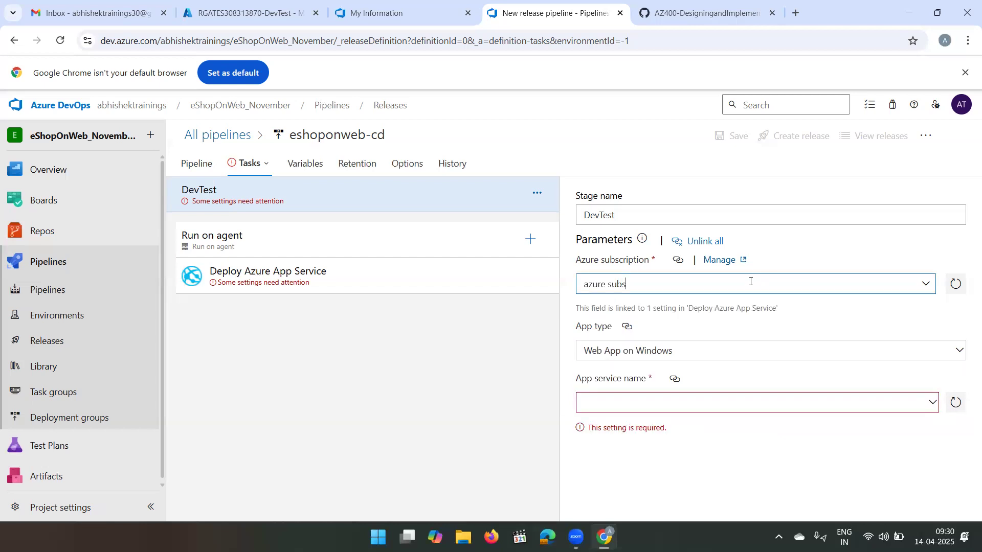
click(928, 290)
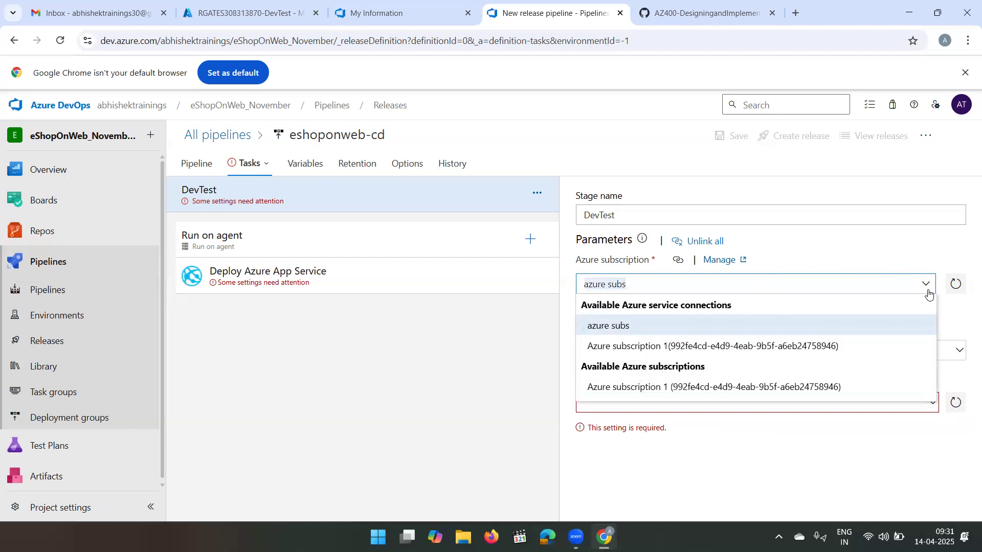
click(709, 347)
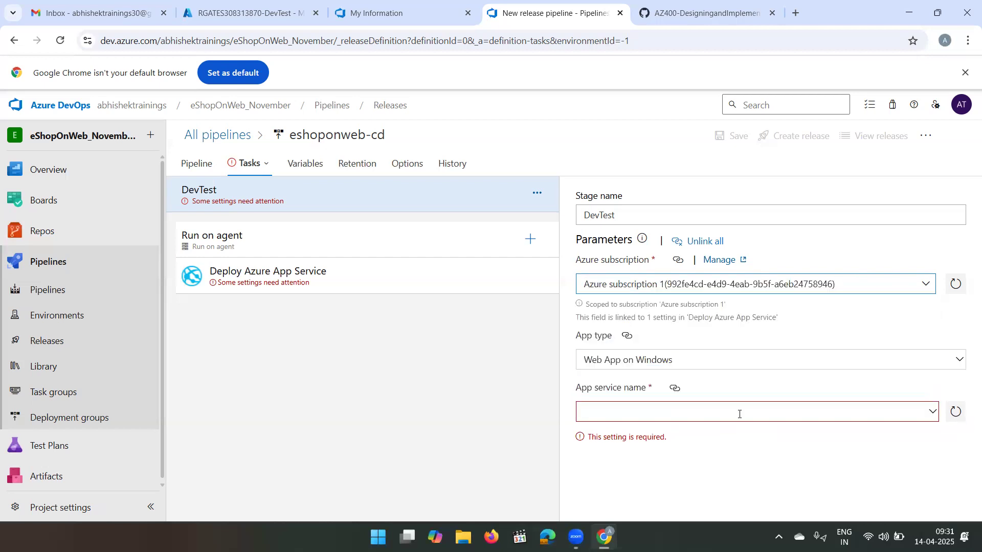
click(929, 403)
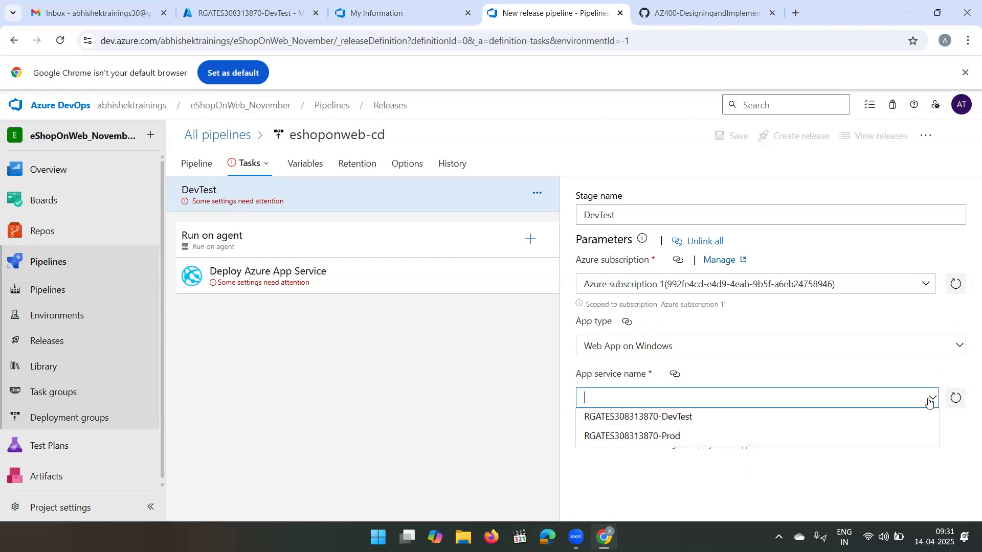
click(680, 419)
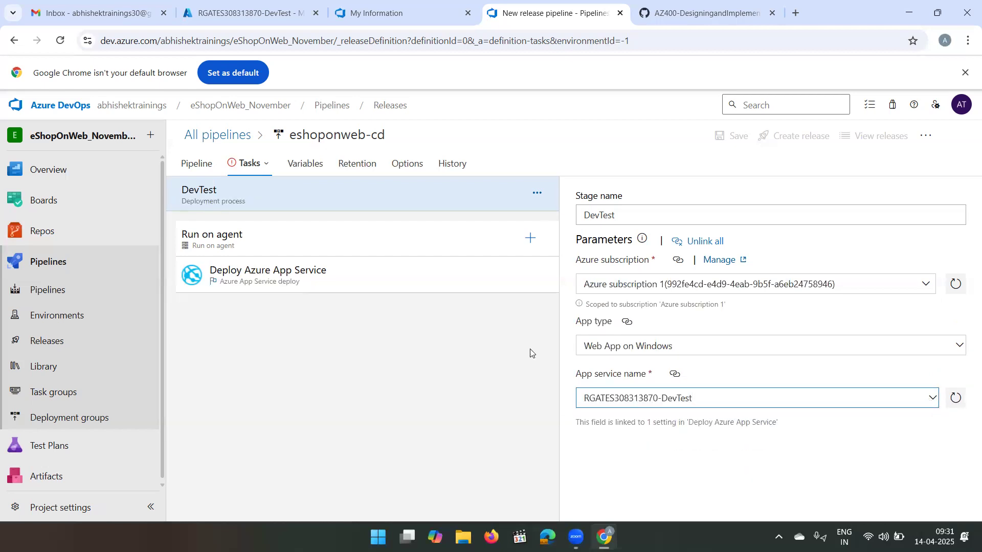
- Set the DevTest agent job to the Azure Pipelines pool with the ubuntu latest specification and review its remaining settings
click(368, 239)
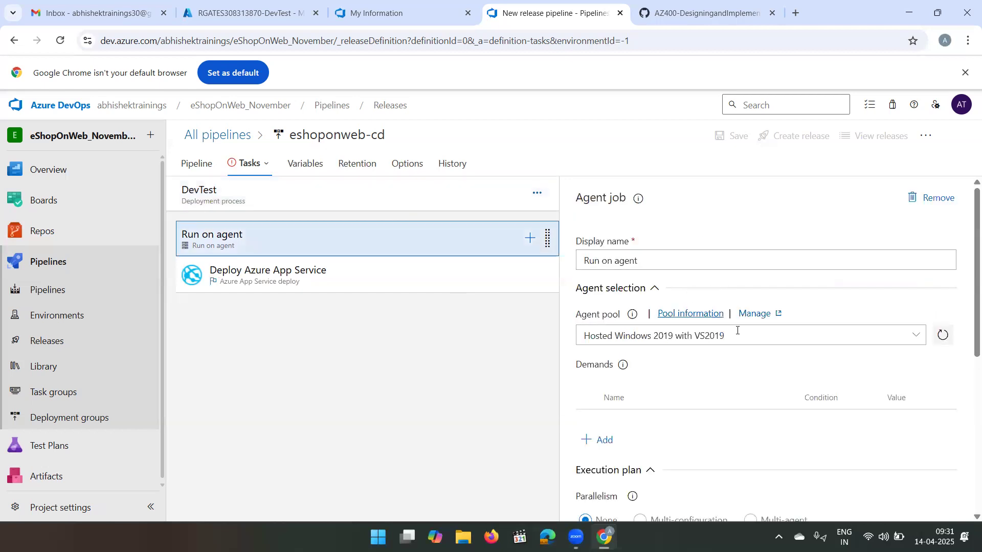
click(919, 335)
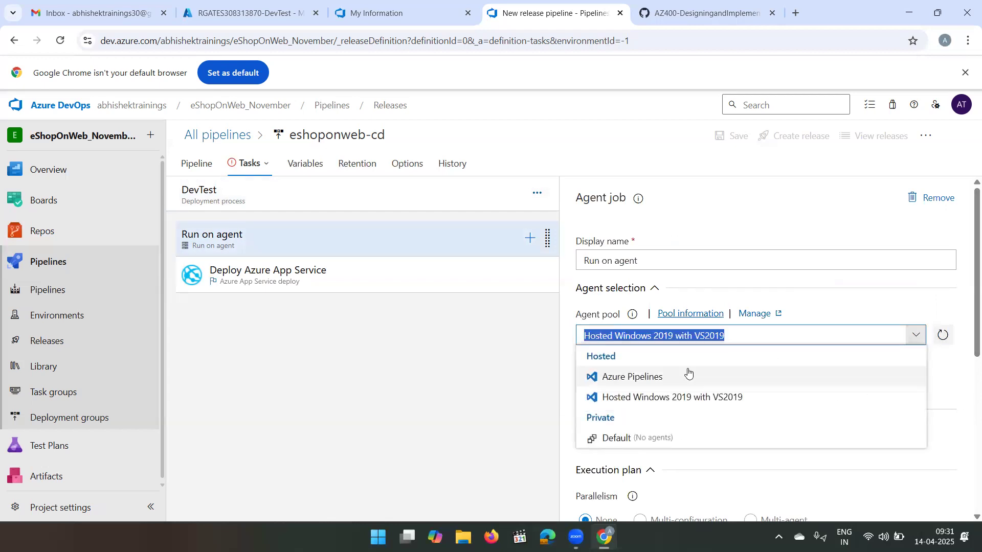
click(674, 378)
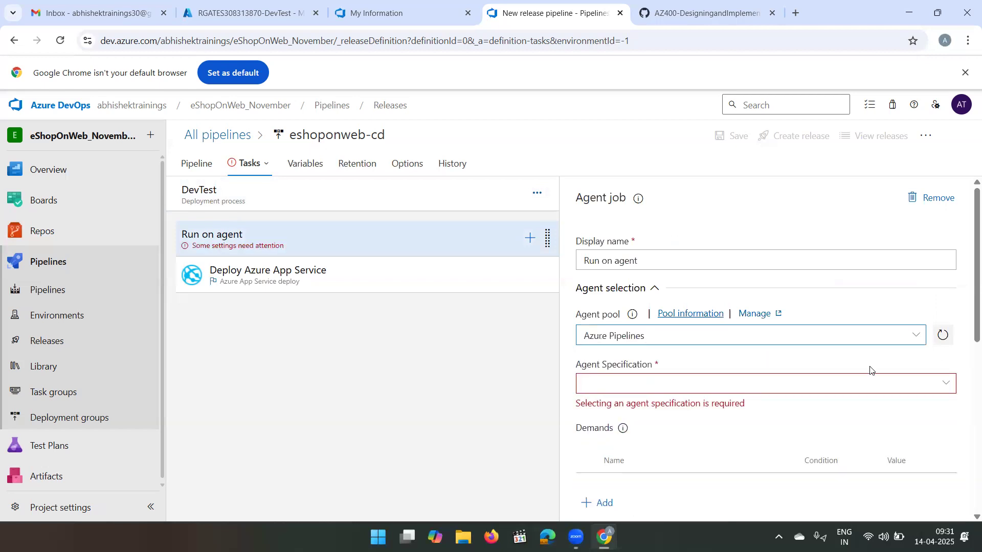
scroll(859, 371, down, 2)
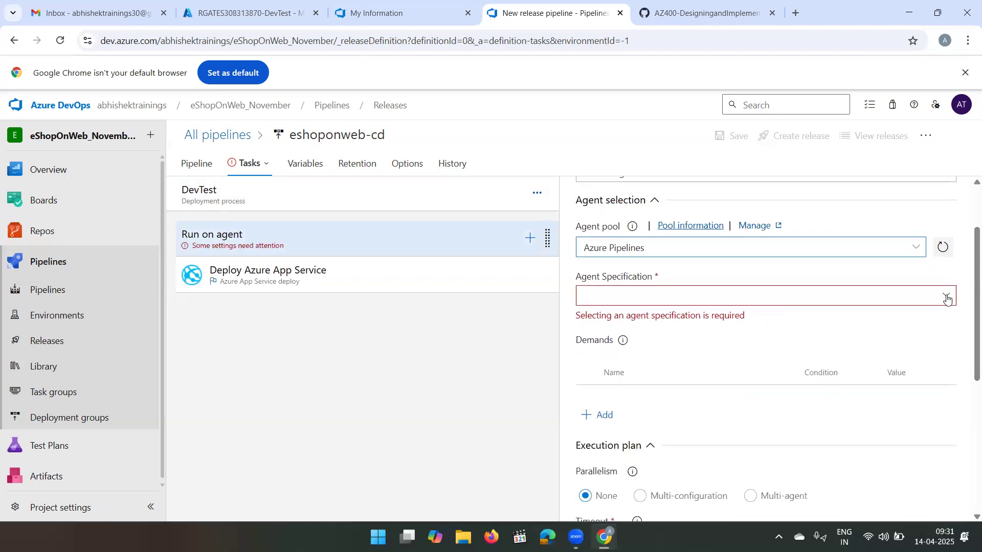
click(946, 298)
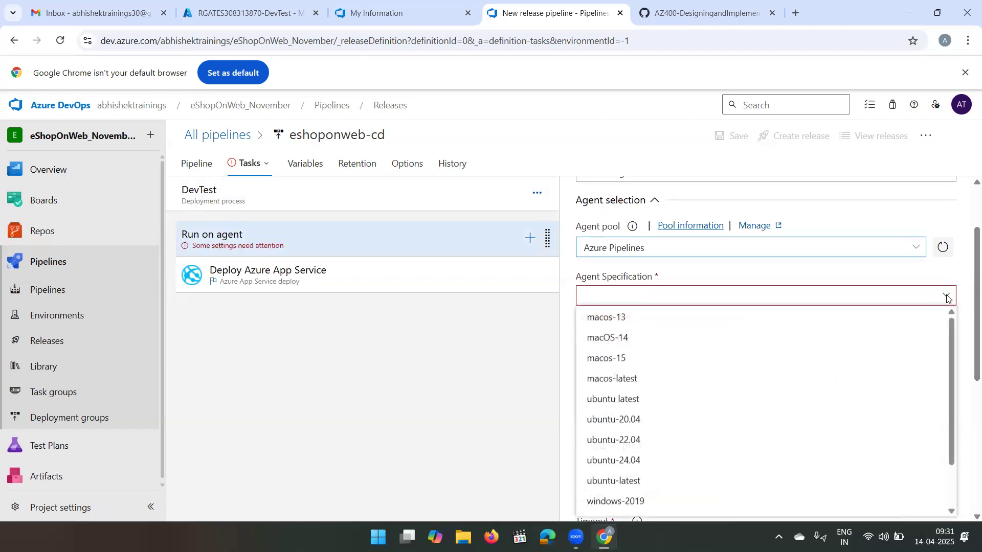
click(605, 399)
scroll(702, 357, down, 3)
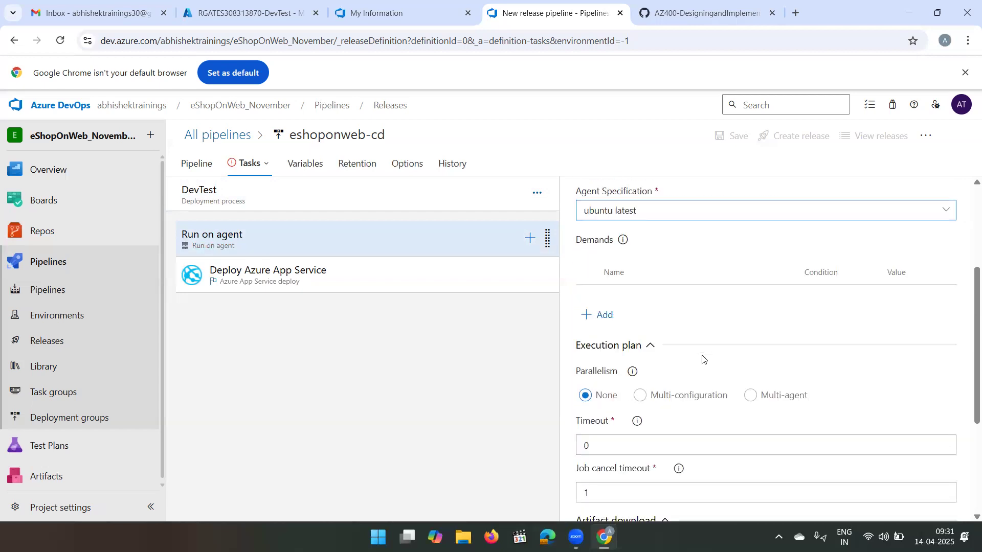
scroll(703, 358, down, 1)
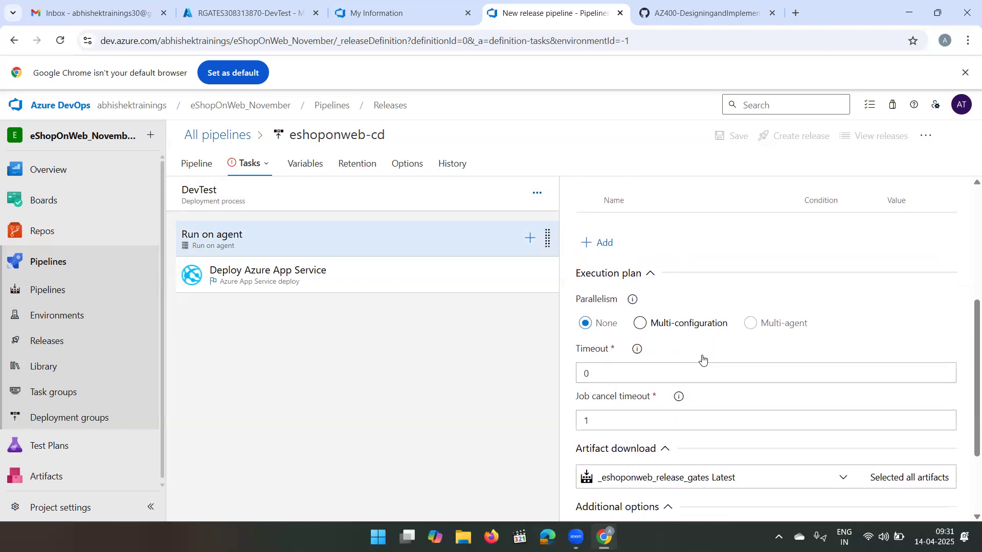
scroll(703, 358, down, 3)
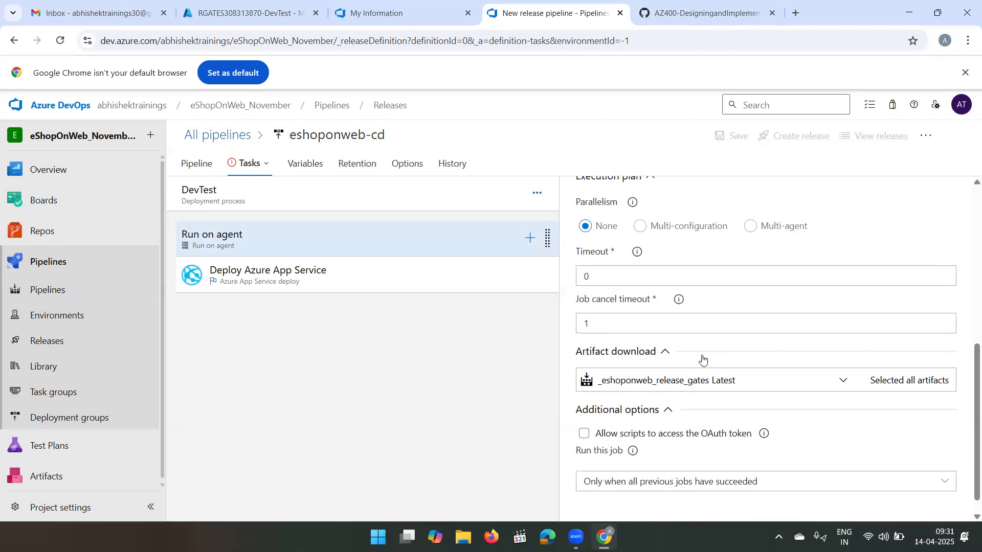
scroll(629, 310, up, 4)
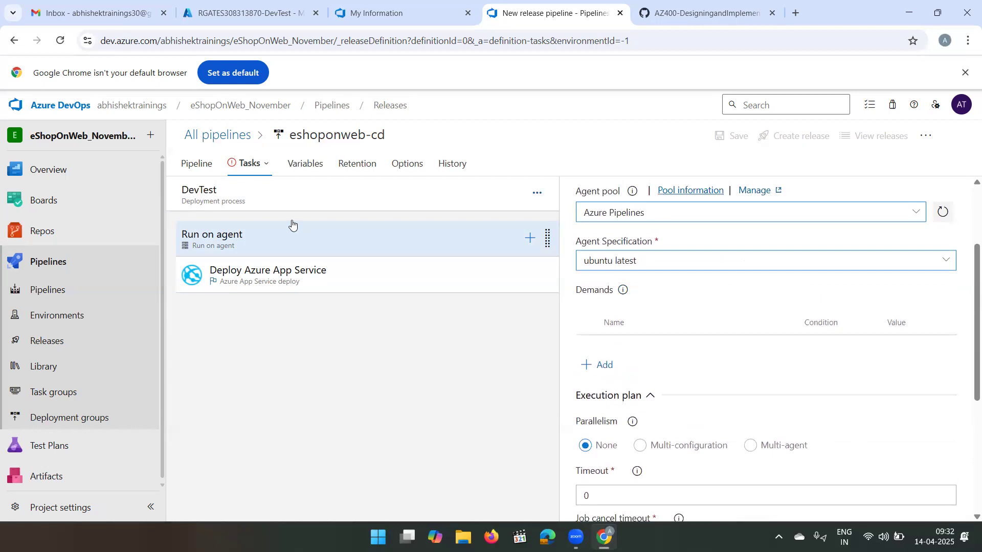
scroll(739, 395, down, 5)
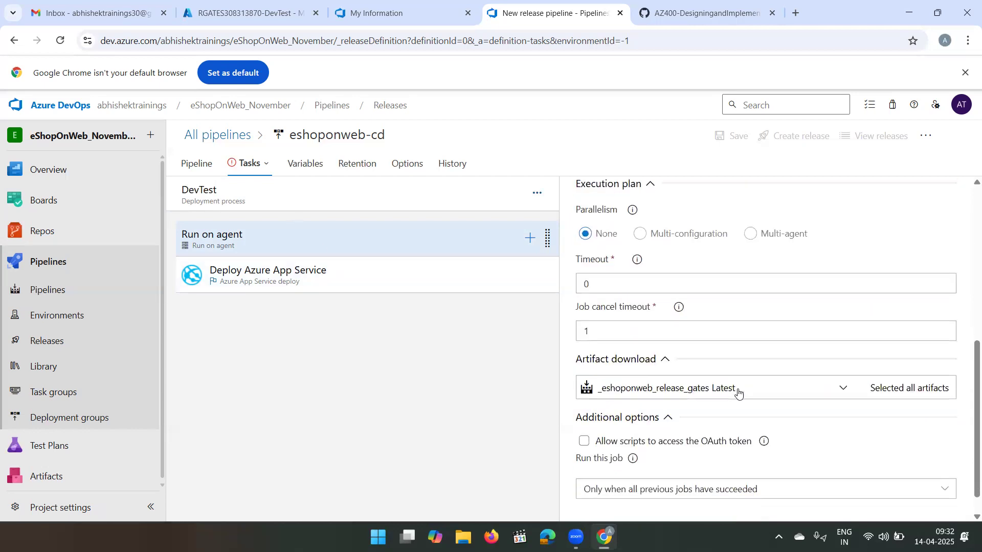
- Set the package or folder of DevTest's Deploy Azure App Service task to $(System.DefaultWorkingDirectory)/**/Web.zip
click(293, 269)
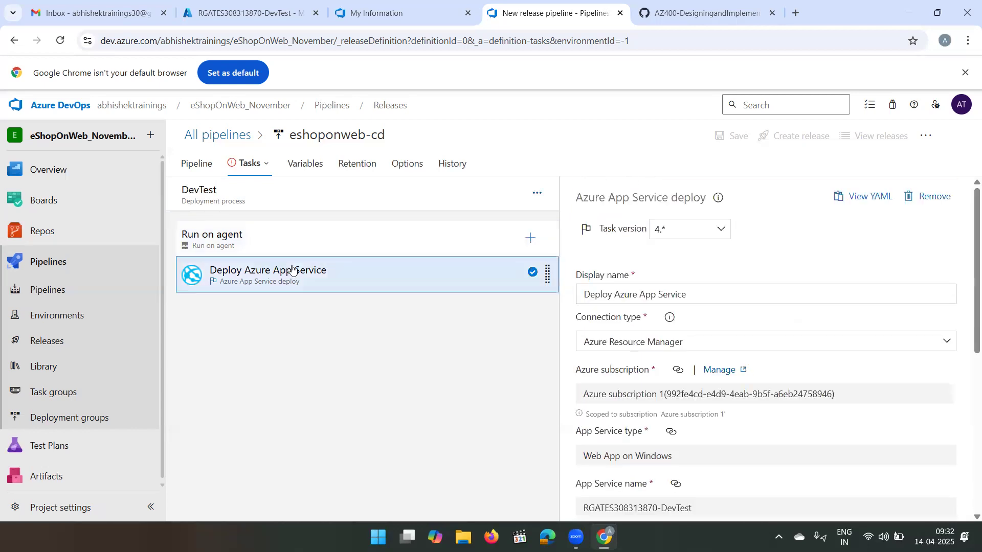
scroll(691, 337, down, 3)
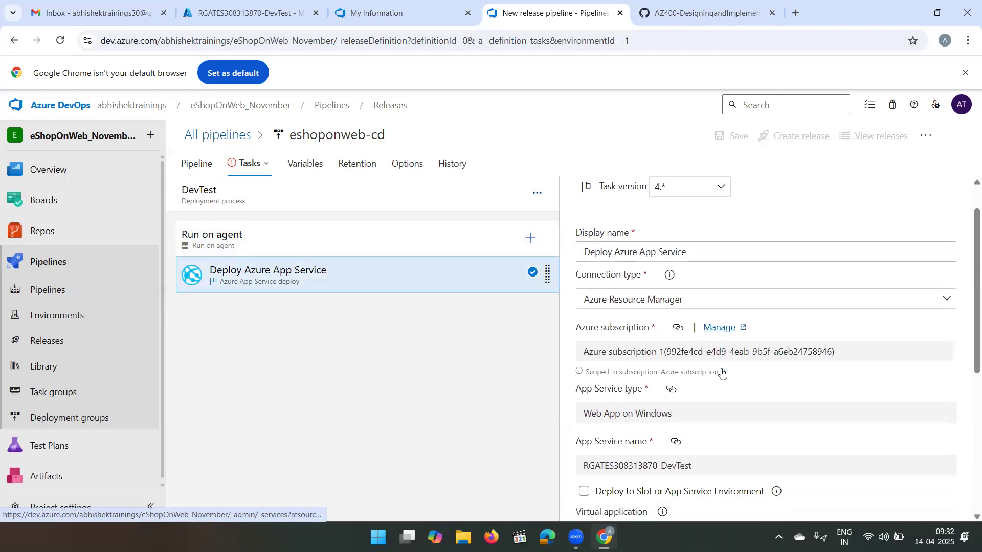
scroll(691, 337, down, 1)
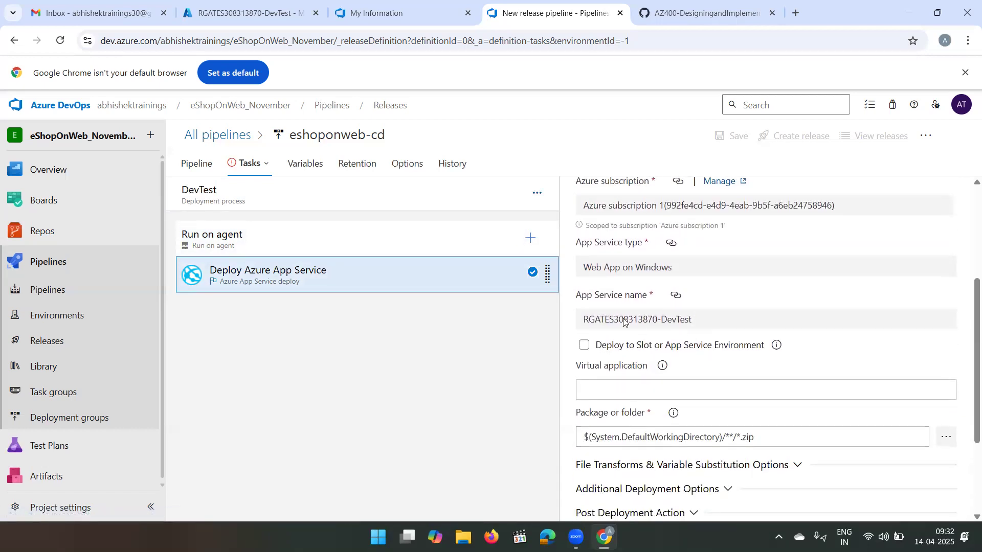
scroll(715, 323, down, 2)
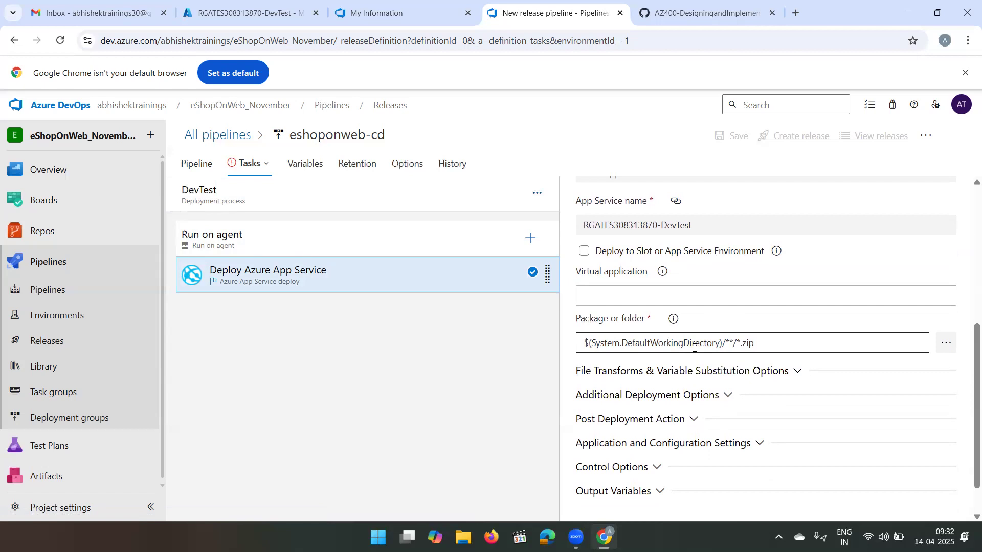
click(743, 344)
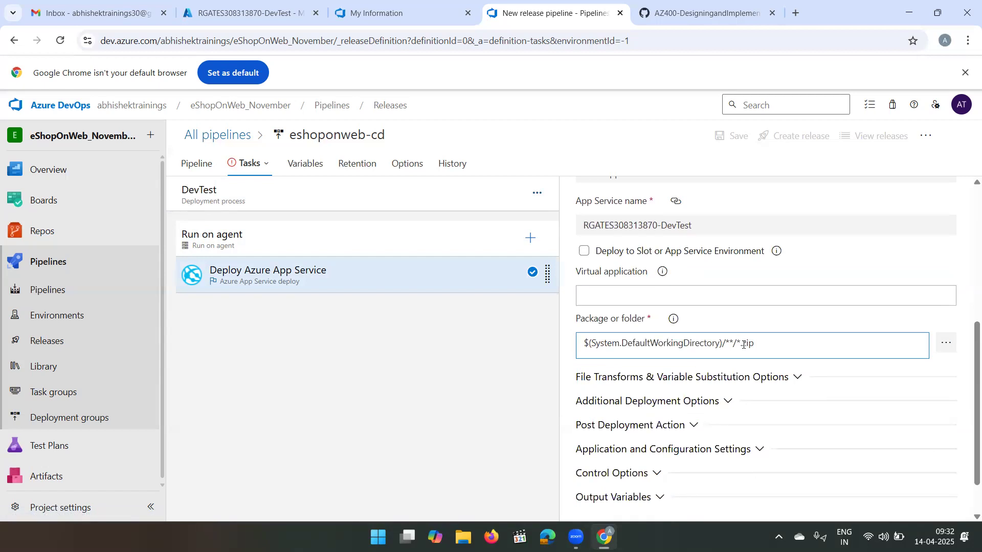
key(BackSpace)
text(Web)
click(795, 324)
- Expand the deploy task's application and configuration settings and open the app settings for editing
scroll(795, 324, down, 1)
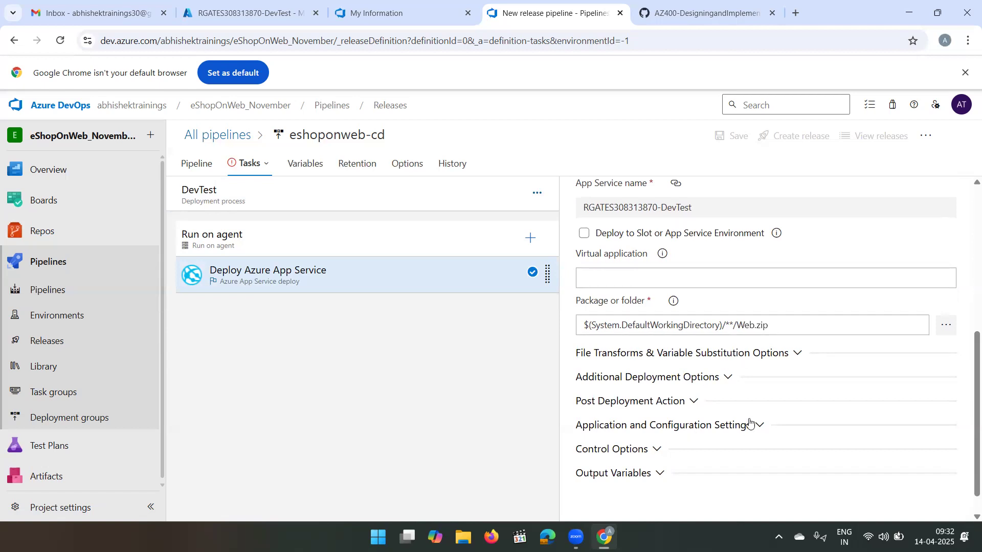
click(767, 425)
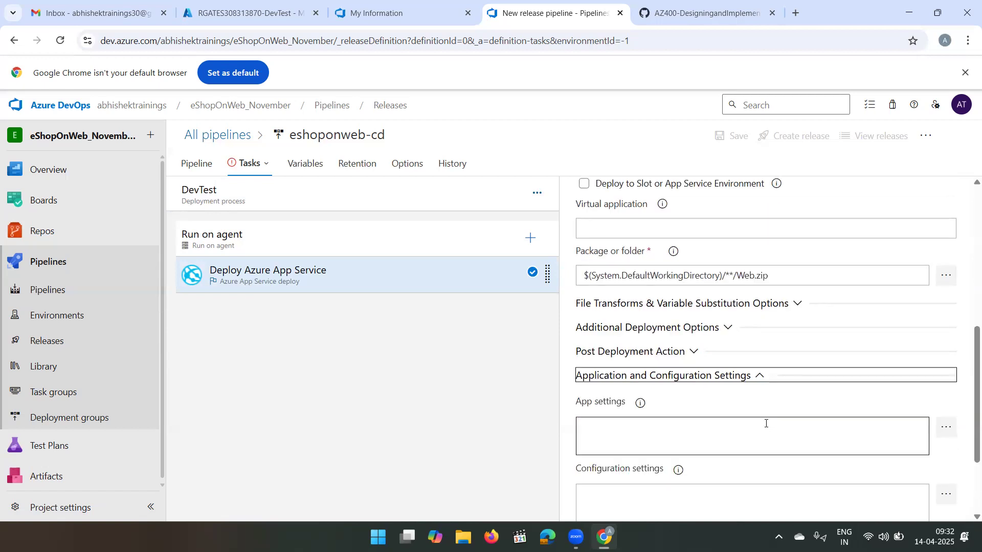
click(650, 431)
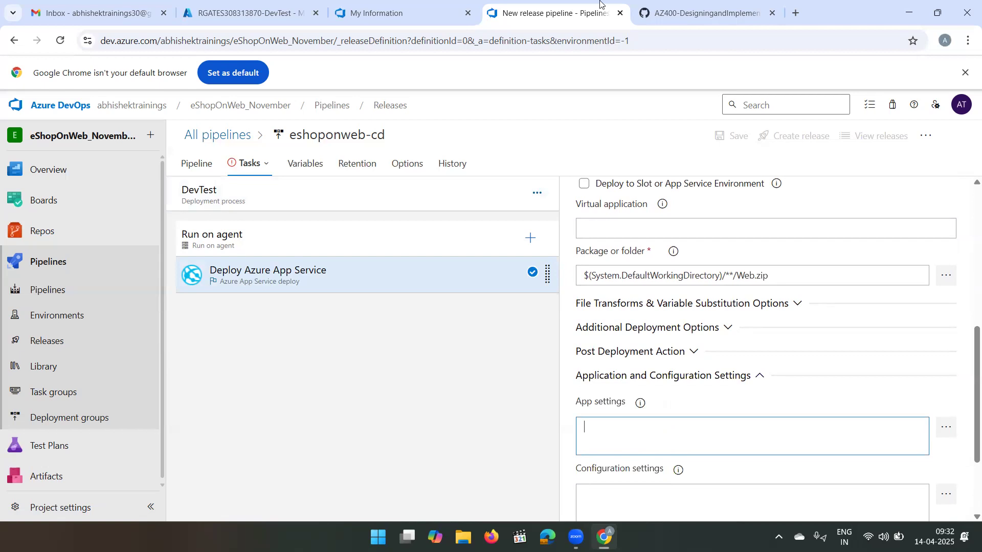
- Switch to the GitHub lab instructions and copy the app settings string from item 14 of the release tasks section
click(713, 4)
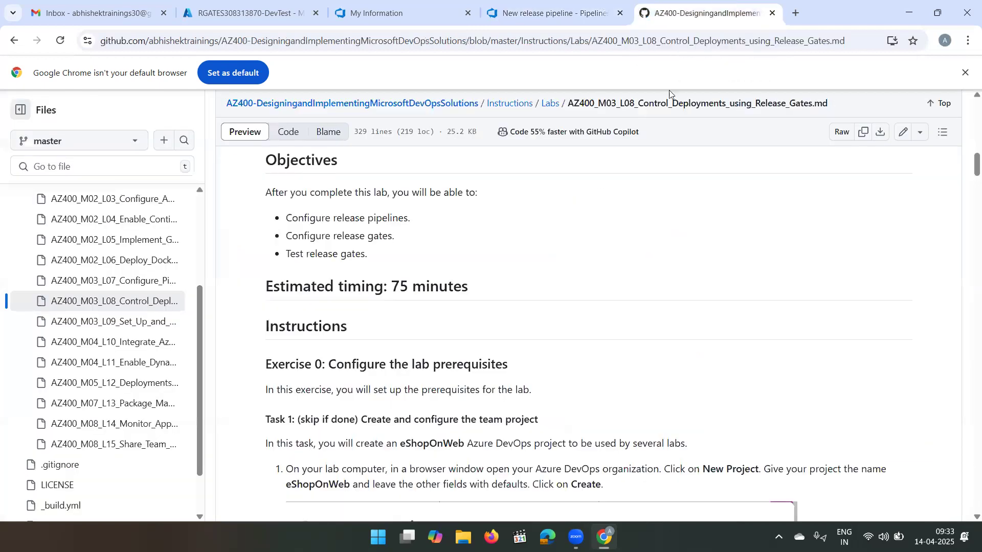
scroll(481, 439, down, 10)
scroll(481, 438, down, 20)
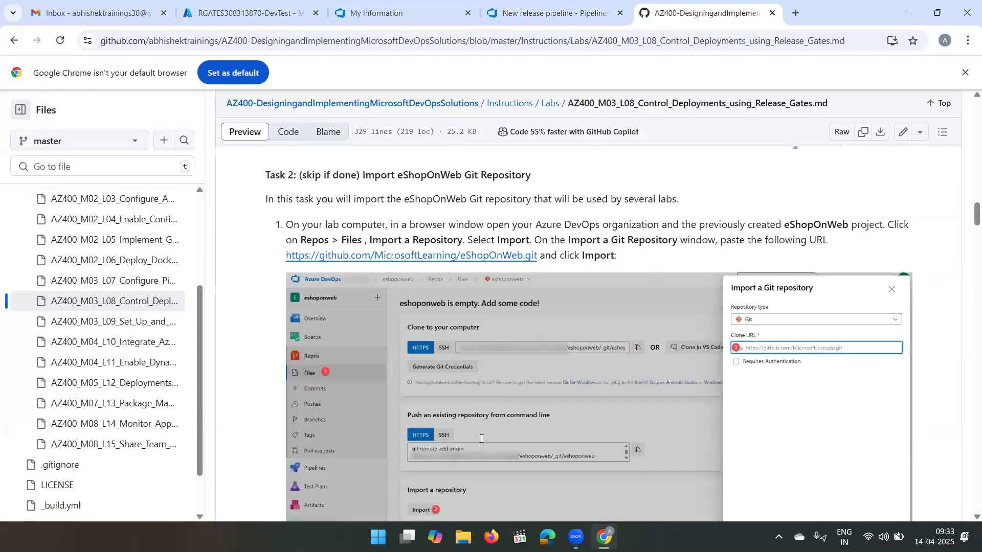
scroll(481, 438, down, 20)
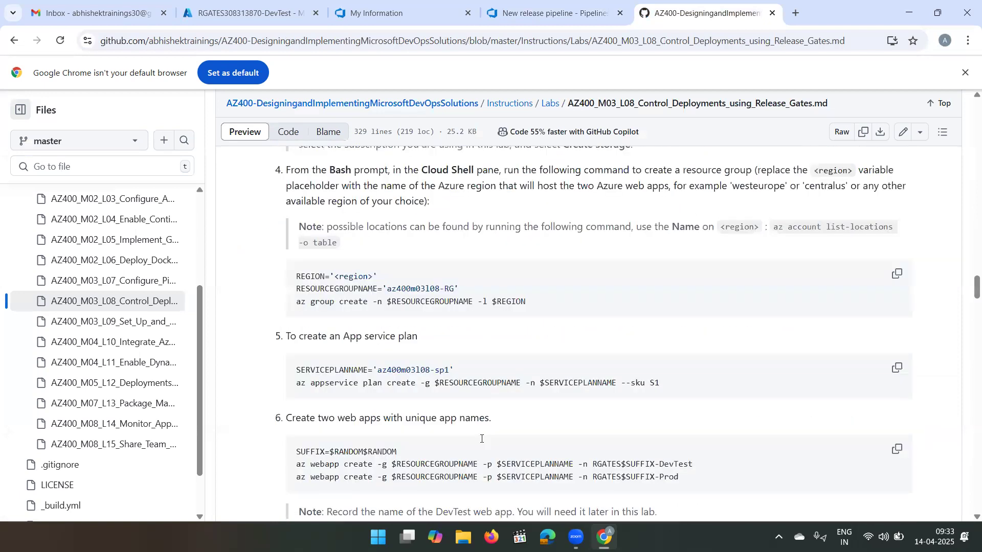
scroll(481, 439, down, 9)
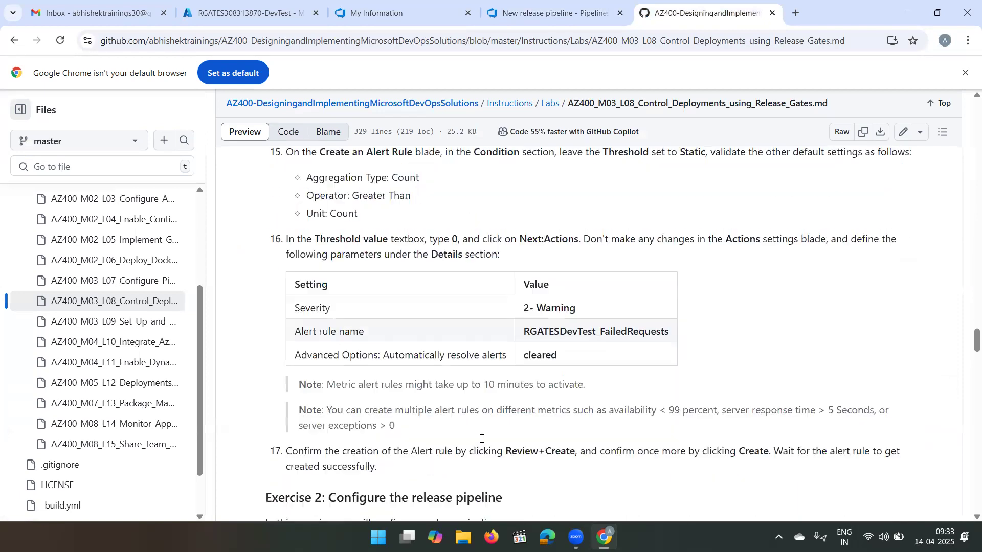
scroll(482, 440, up, 2)
scroll(482, 442, down, 10)
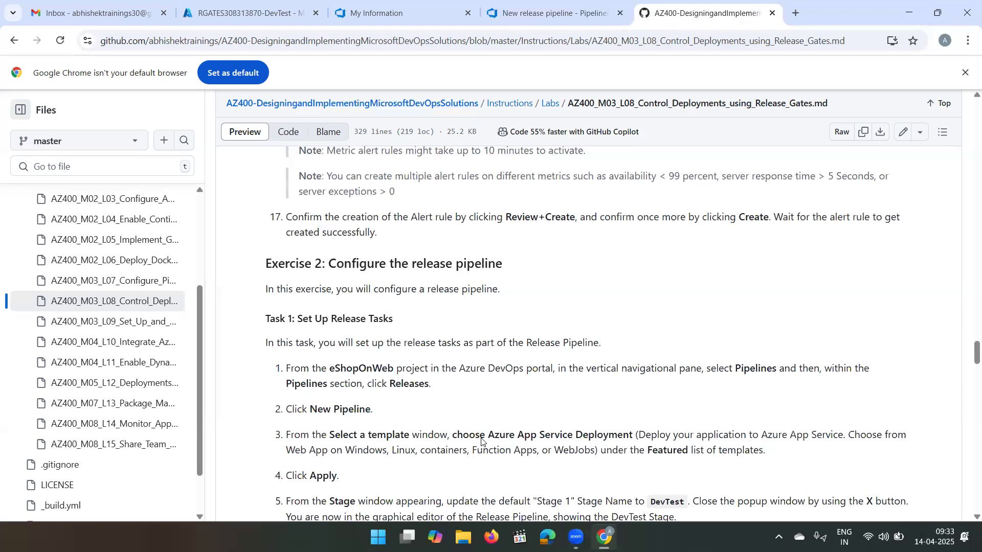
scroll(482, 438, down, 3)
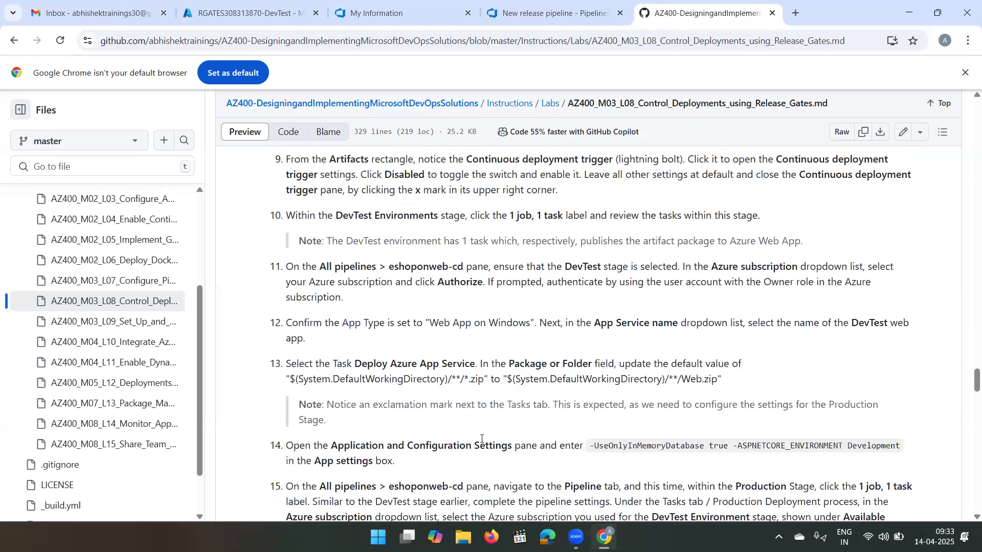
scroll(482, 438, down, 3)
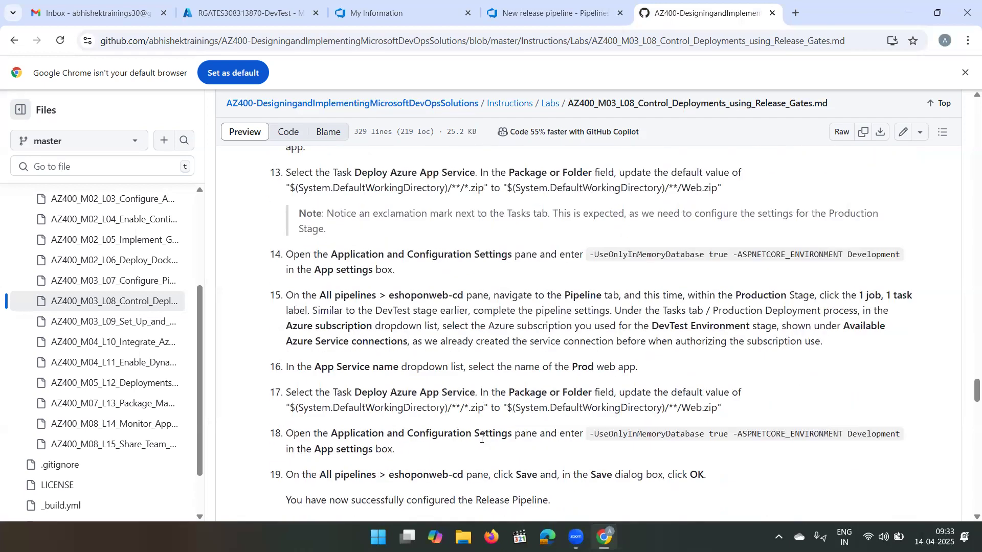
drag(591, 254, 918, 255)
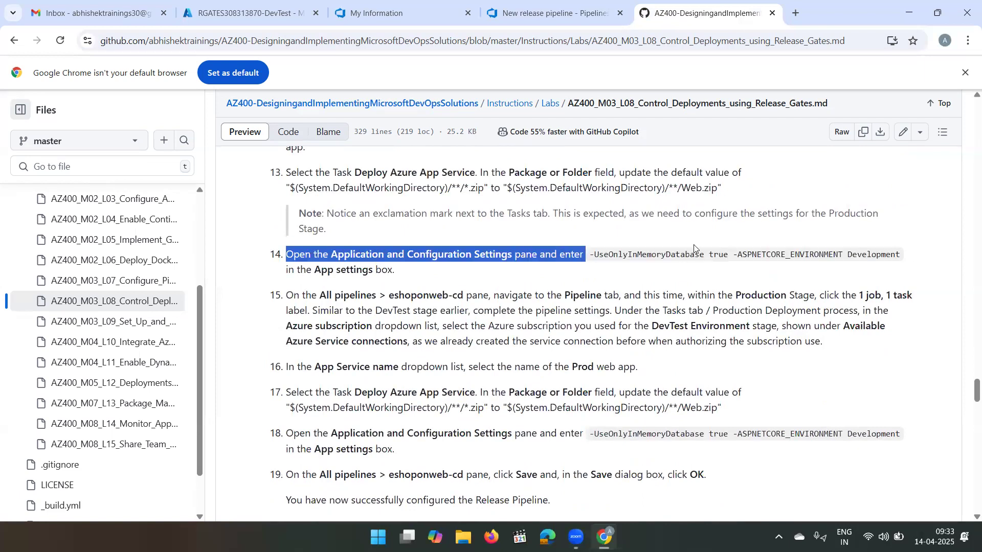
click(587, 254)
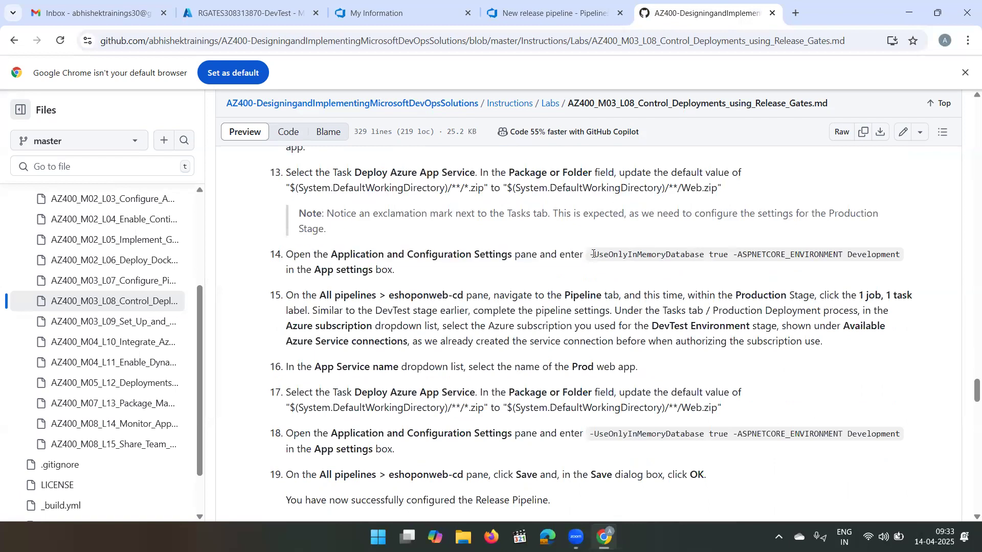
drag(590, 255, 902, 263)
key(ctrl+c)
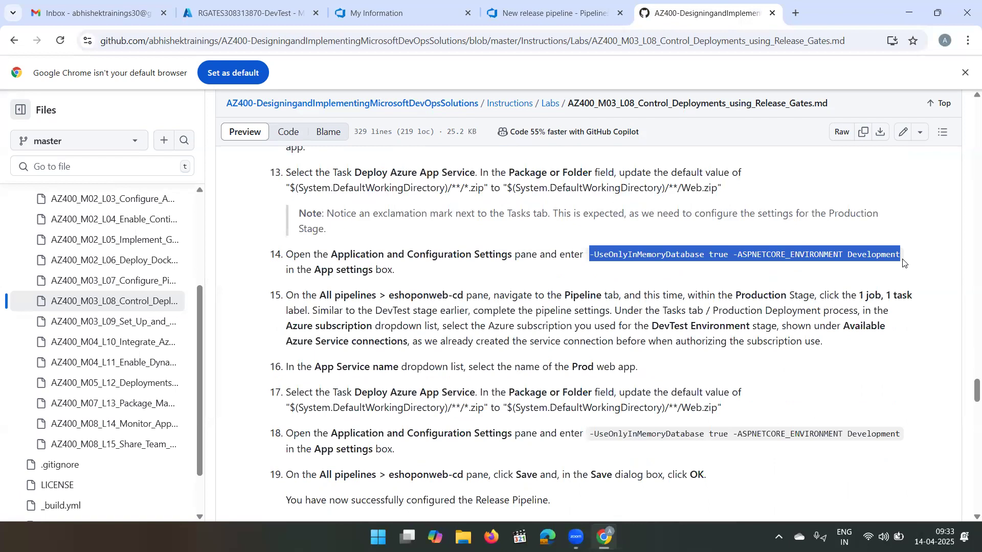
- Back in Azure DevOps, set DevTest's deploy task app settings to -UseOnlyInMemoryDatabase true -ASPNETCORE_ENVIRONMENT Development
key(ctrl+shift+Tab)
click(653, 432)
key(ctrl+v)
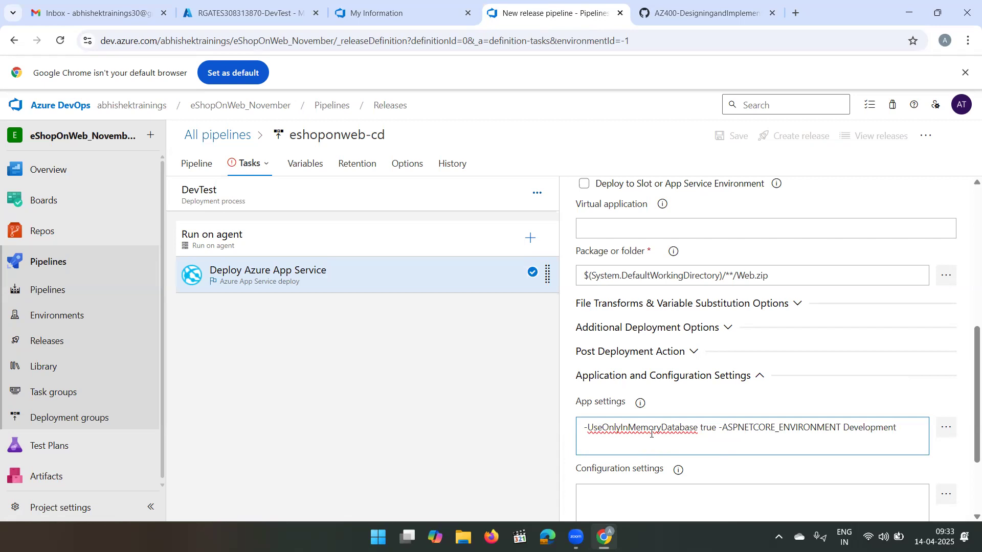
scroll(701, 415, down, 2)
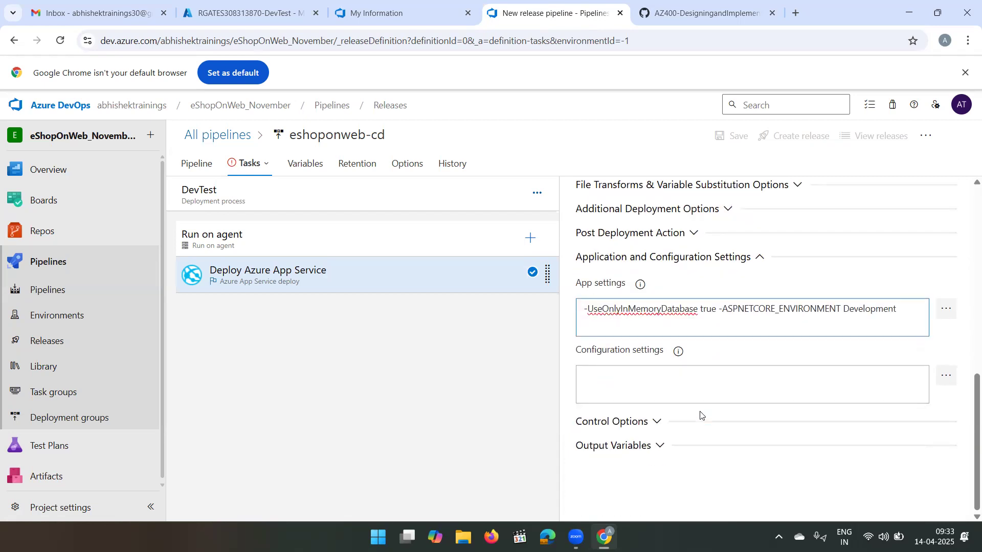
- Set the production stage's subscription to the Azure subscription 1 service connection and its app service to RGATES308313870-Prod
click(251, 164)
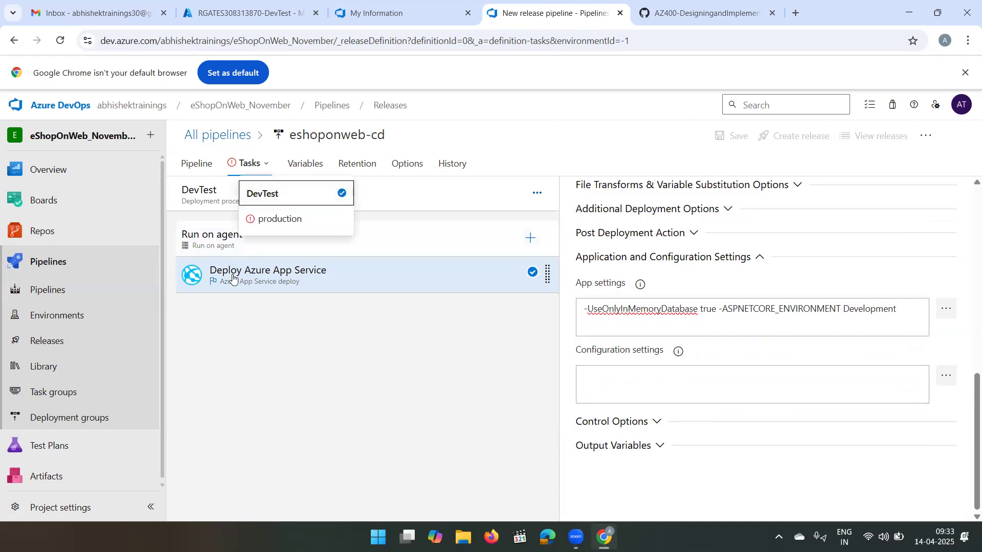
click(268, 162)
click(266, 163)
click(270, 219)
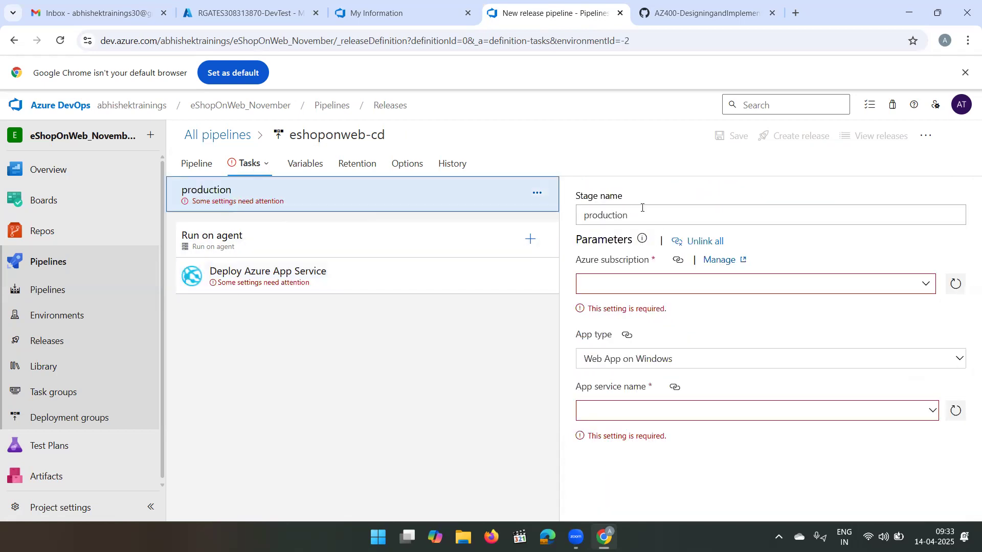
click(925, 289)
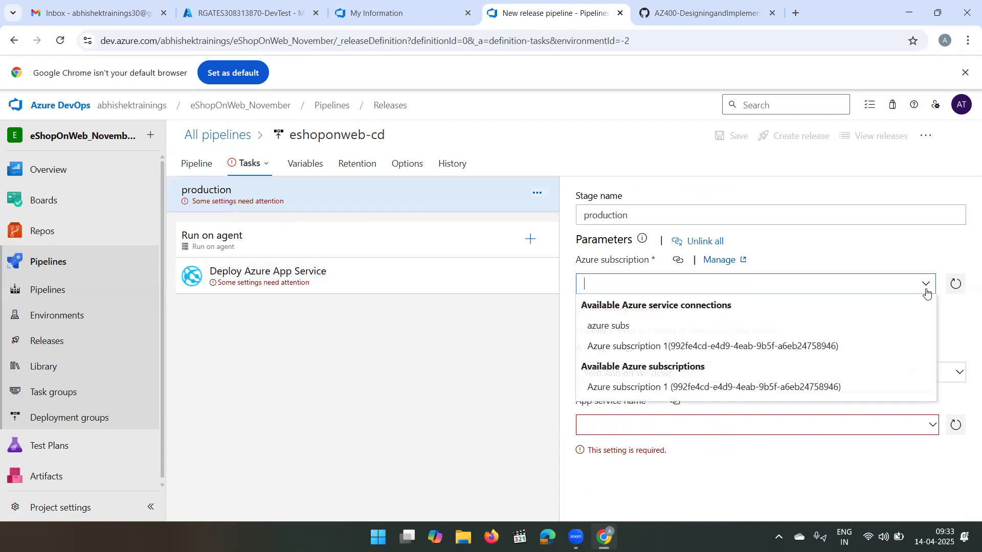
click(655, 347)
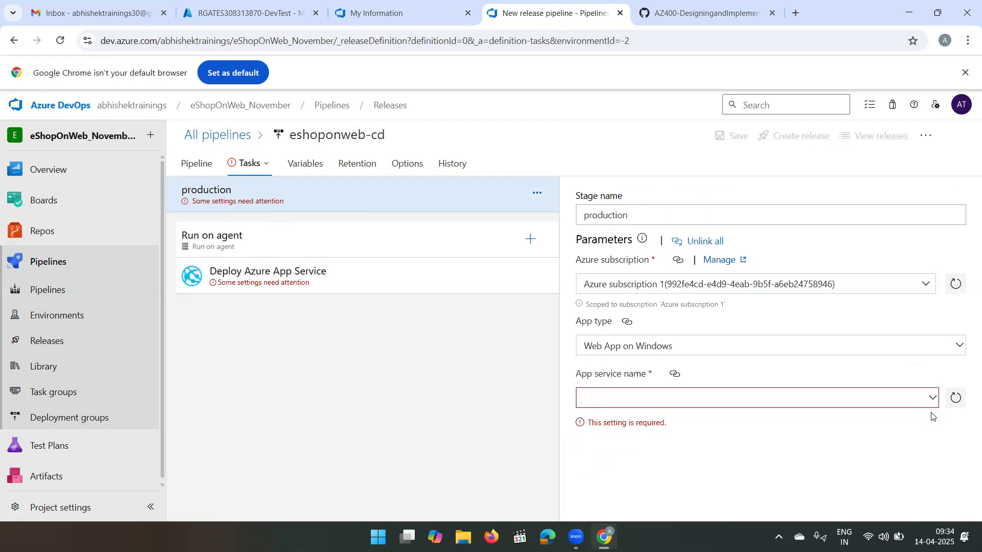
click(932, 401)
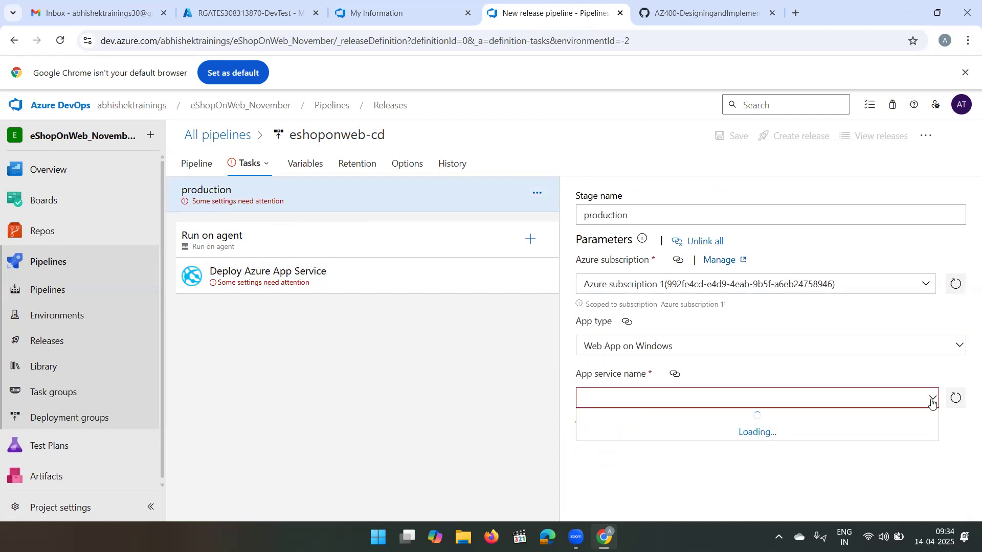
click(661, 438)
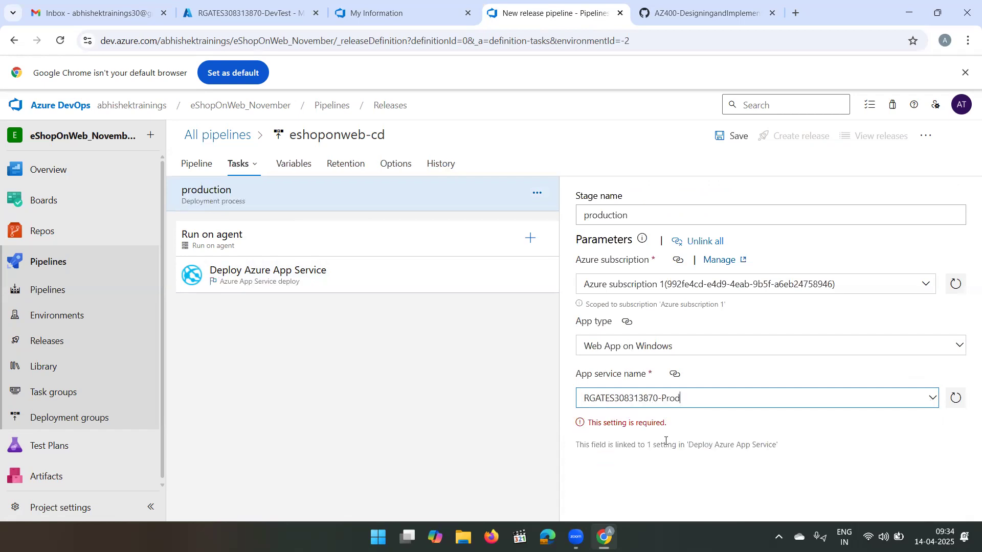
- Set the production agent job to the Azure Pipelines pool with the ubuntu latest specification and review its remaining settings
click(393, 243)
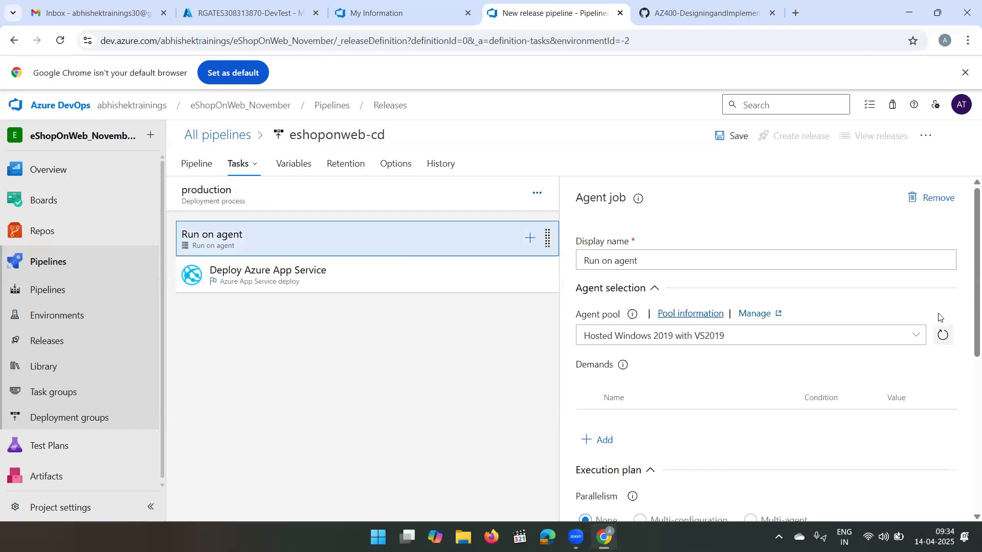
click(916, 335)
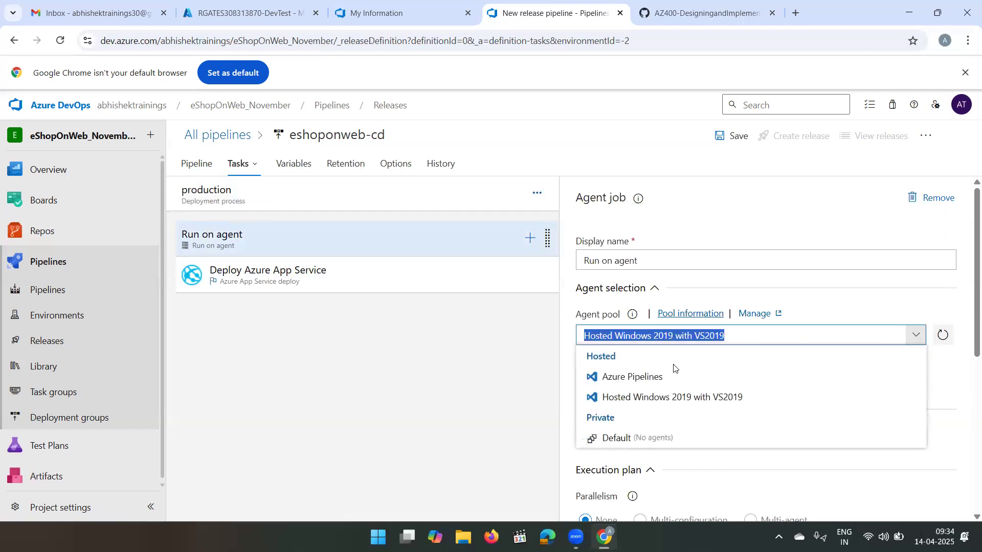
click(652, 377)
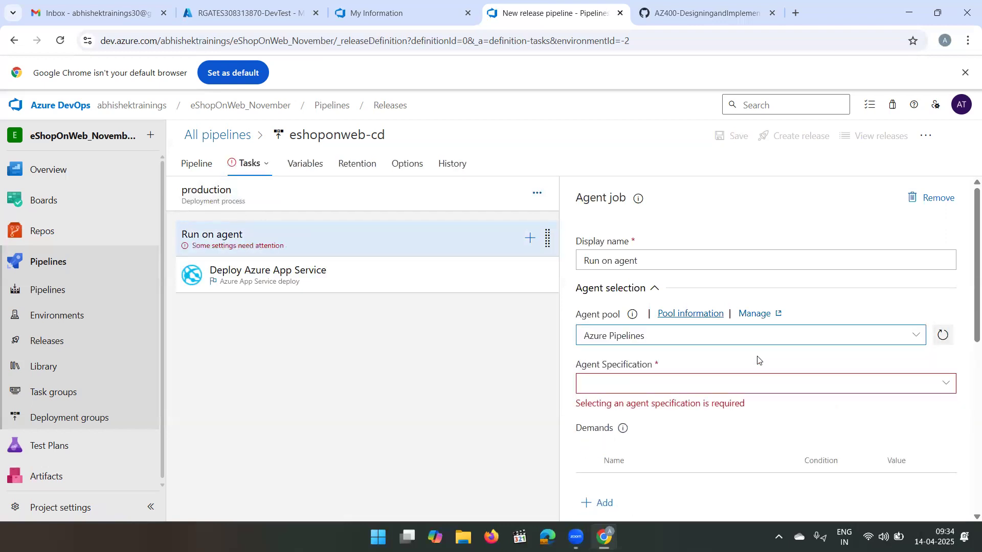
click(947, 384)
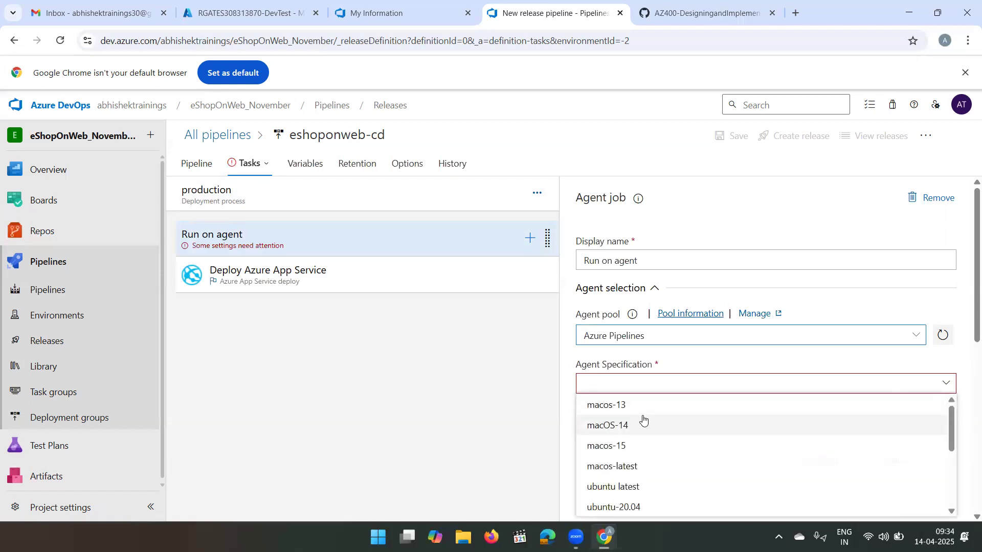
click(613, 486)
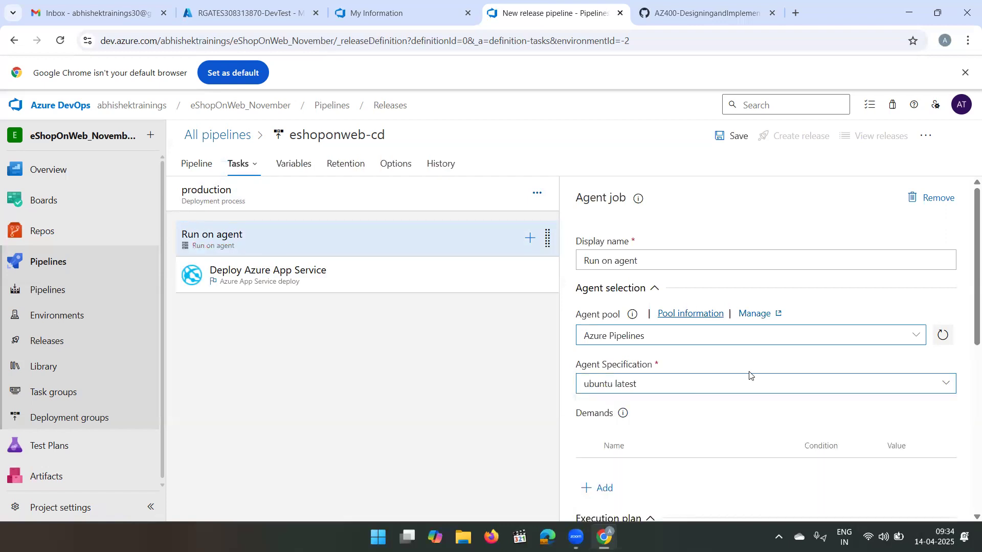
scroll(746, 384, down, 7)
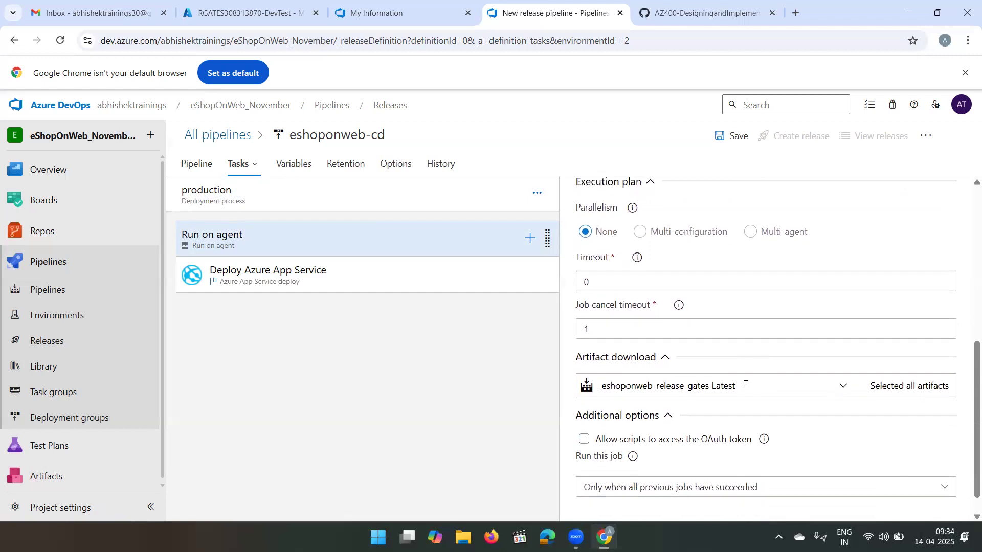
- Set the package or folder of production's Deploy Azure App Service task to $(System.DefaultWorkingDirectory)/**/Web.zip
click(322, 279)
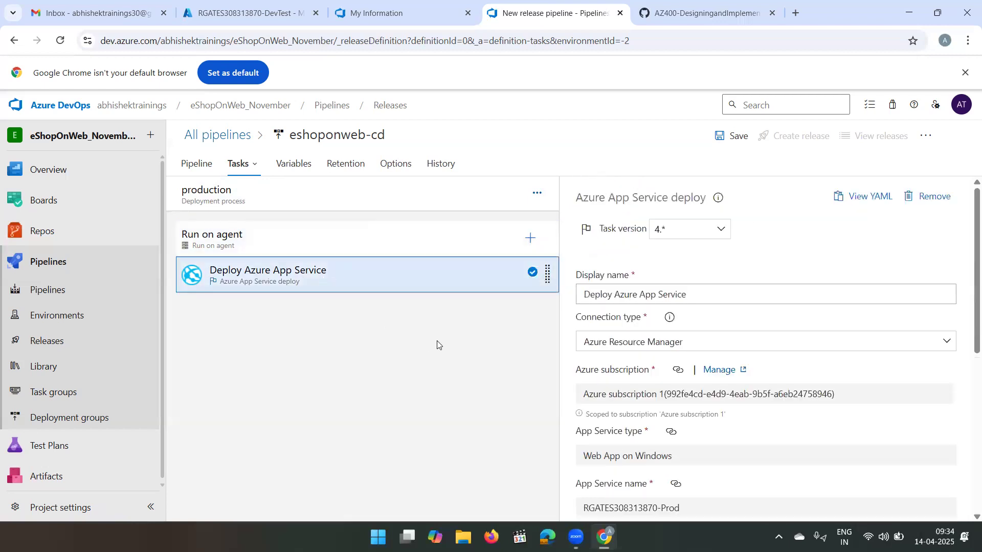
scroll(716, 354, down, 6)
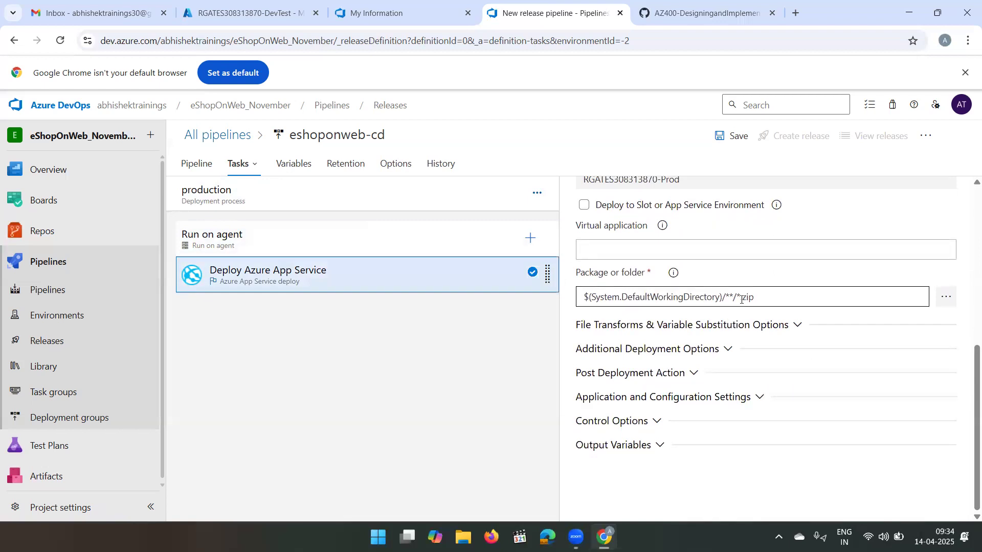
click(741, 300)
key(BackSpace)
text(Web)
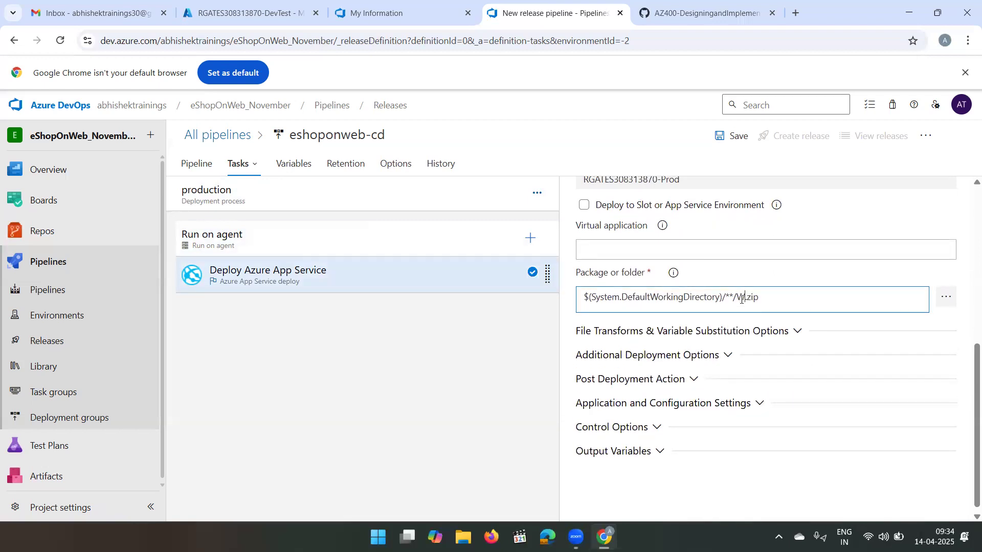
click(803, 273)
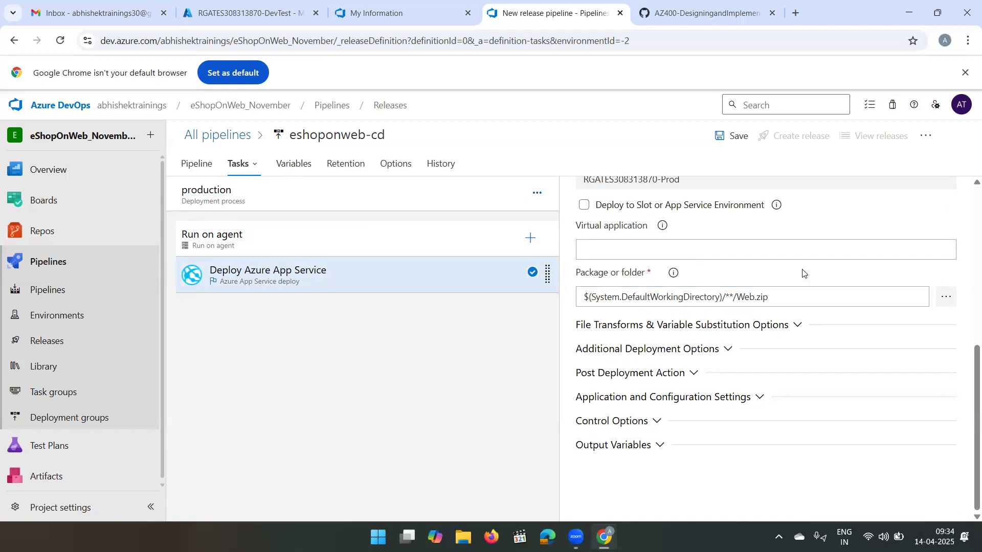
- Set the production deploy task's app settings to the copied -UseOnlyInMemoryDatabase true -ASPNETCORE_ENVIRONMENT Development string
click(760, 398)
click(672, 458)
click(720, 435)
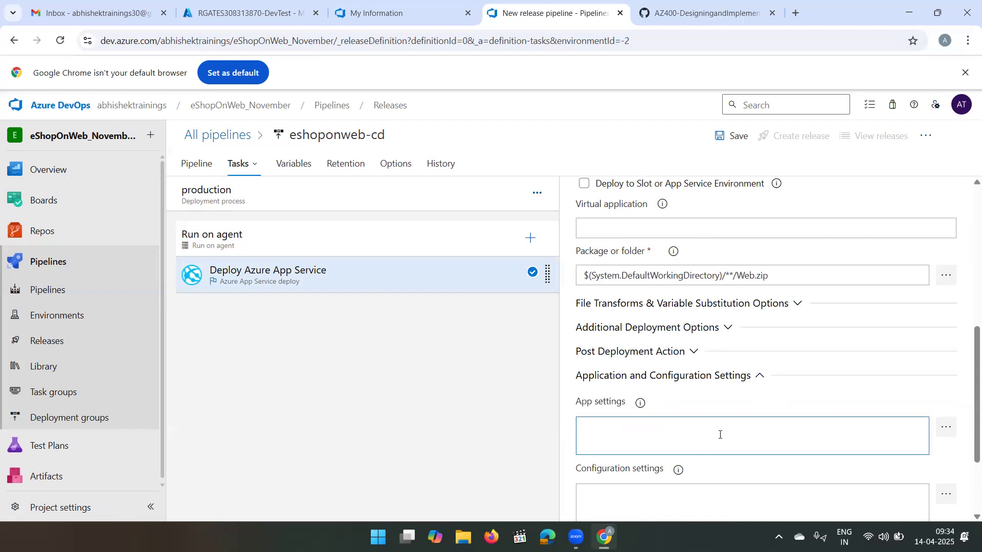
text(-UseOnlyInMemoryDatabase true -ASPNETCORE_ENVIRONMENT Development)
click(798, 390)
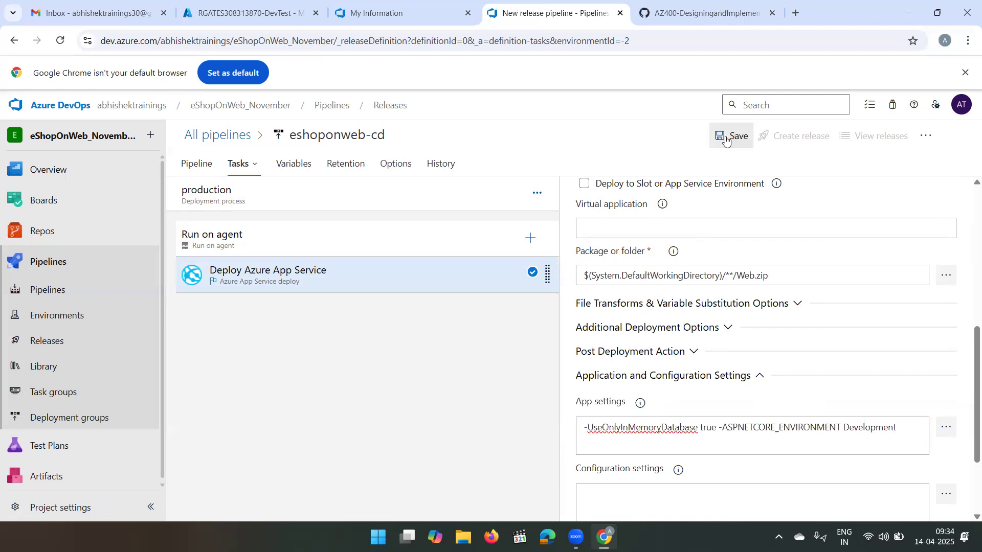
- Return to the pipeline's stage overview and save the eshoponweb-cd release pipeline in the root folder without a comment
click(200, 164)
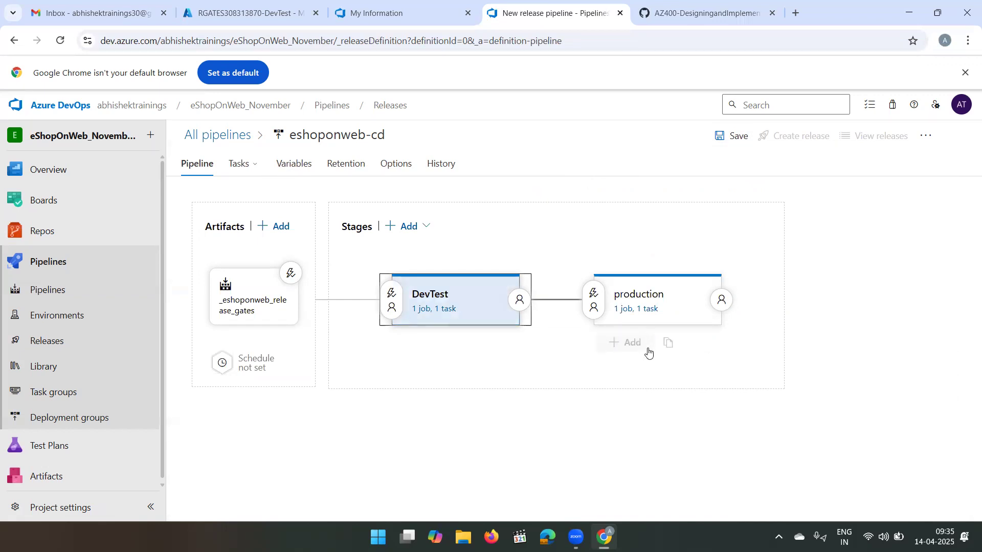
click(723, 137)
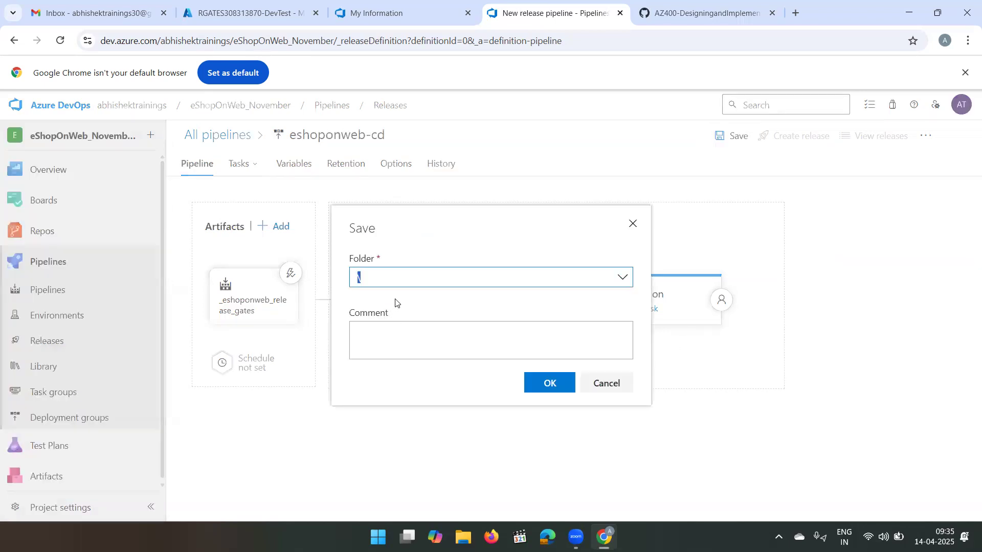
click(549, 385)
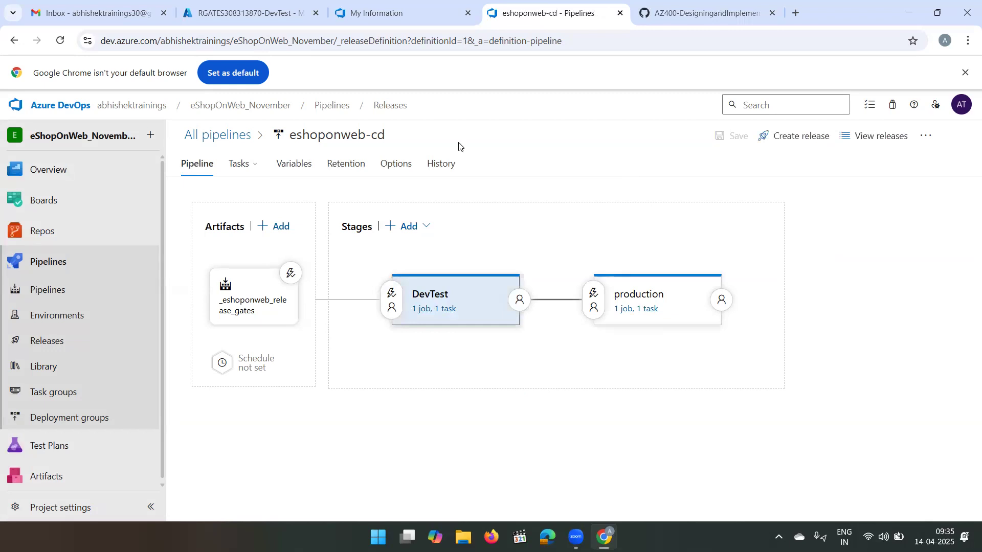
- Run the eshoponweb_release_gates build pipeline on the main branch and follow its Build job log
click(240, 105)
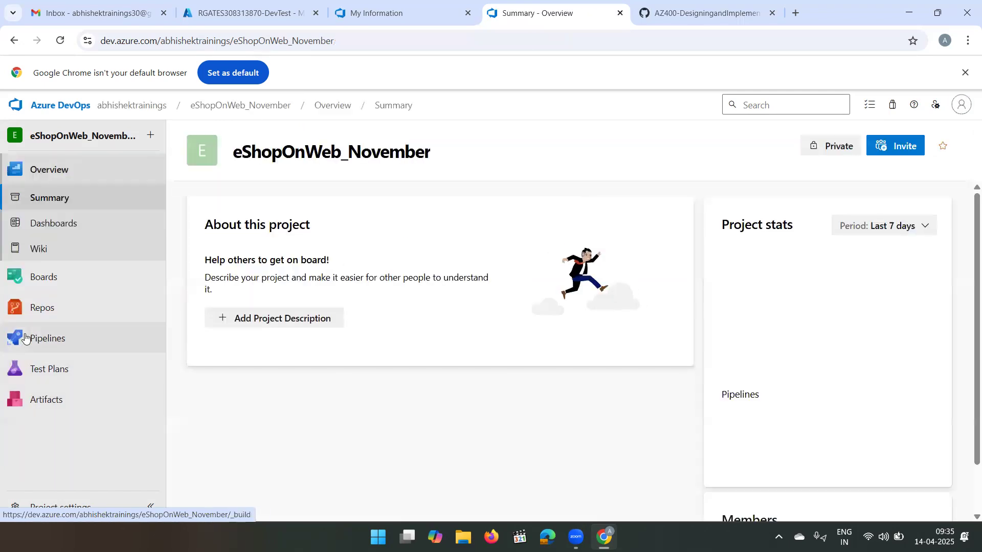
click(35, 335)
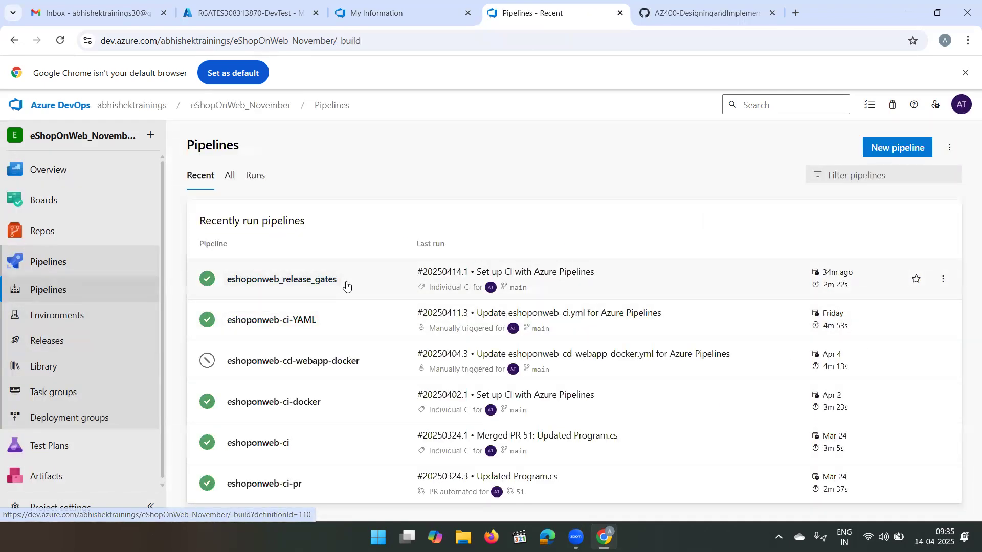
click(323, 280)
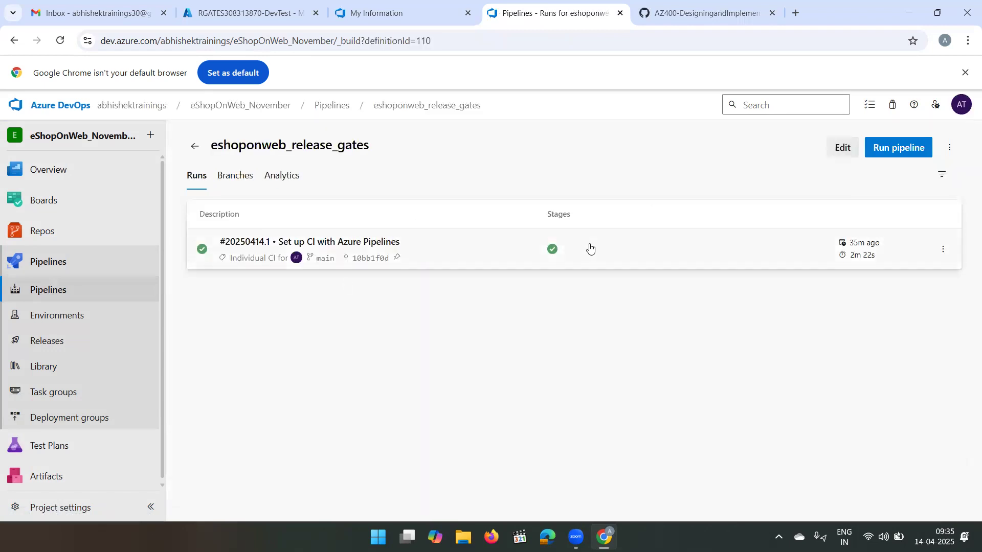
click(893, 148)
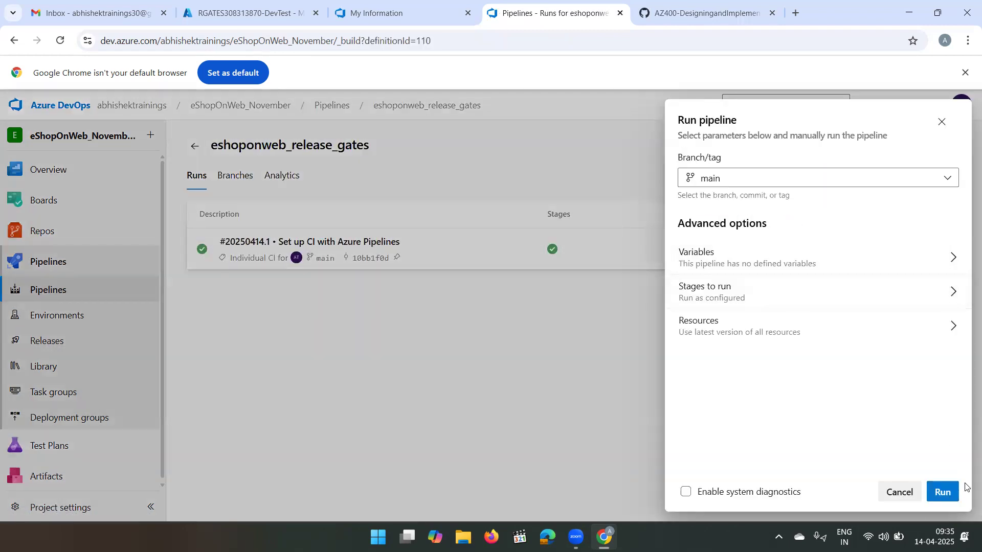
click(942, 492)
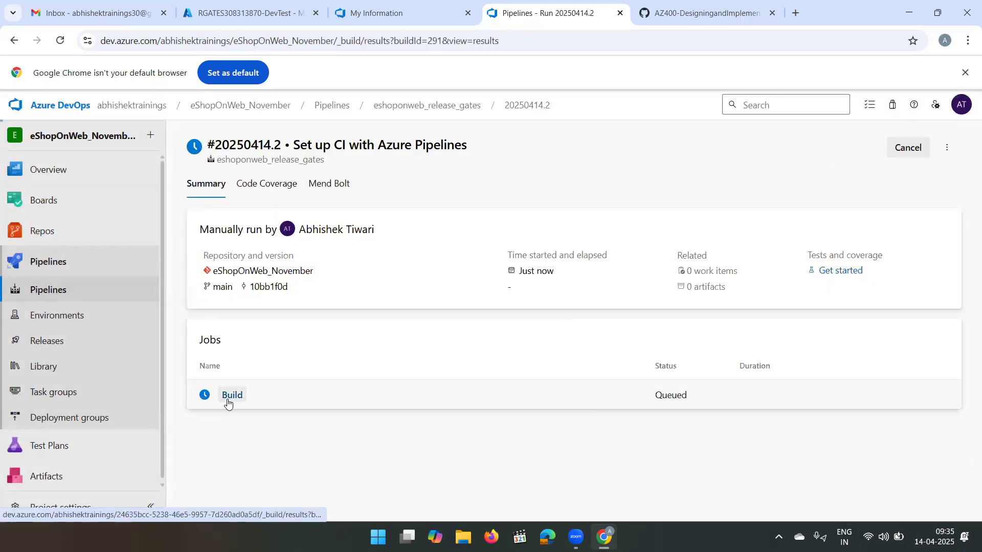
click(232, 396)
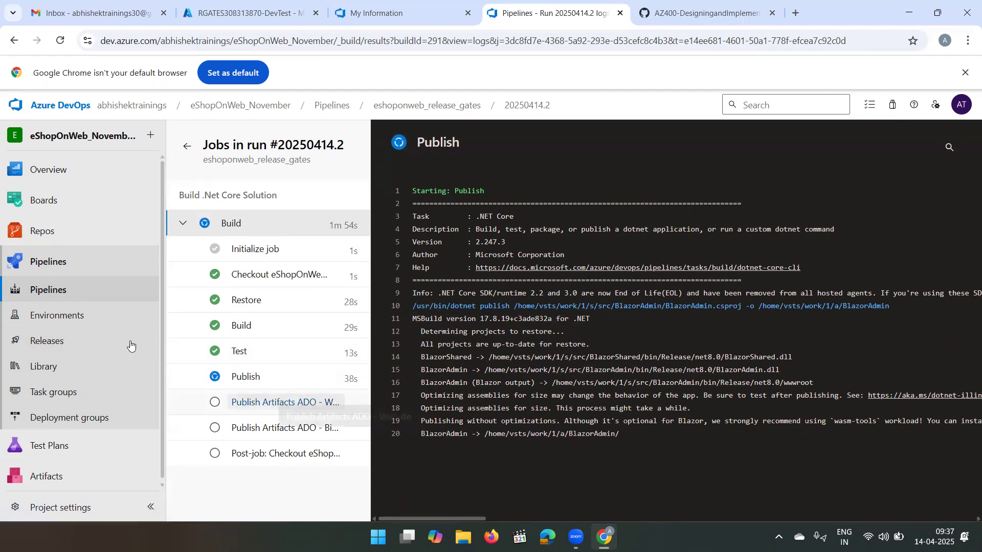
- Open Release-1 from the eshoponweb-cd releases and check the DevTest stage's deployment summary
click(60, 348)
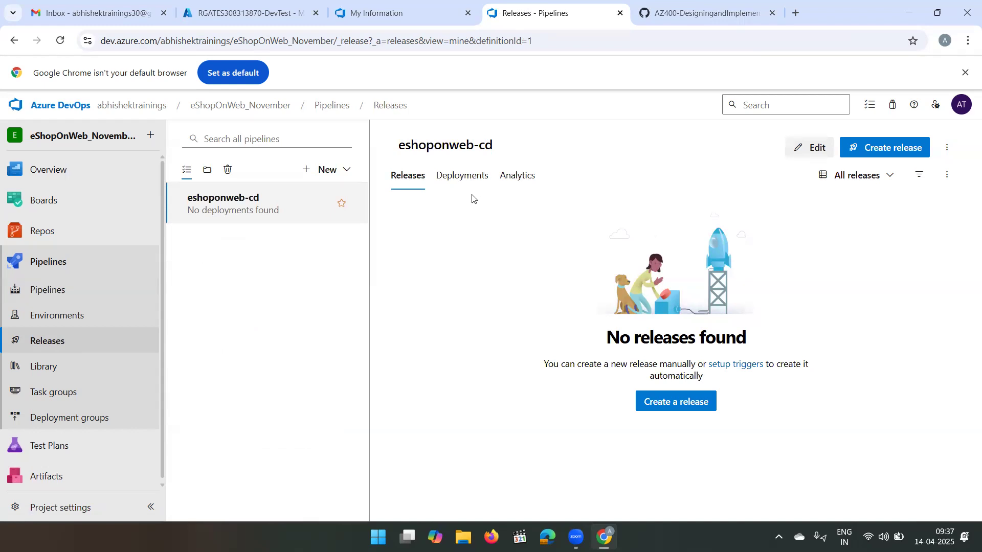
click(469, 181)
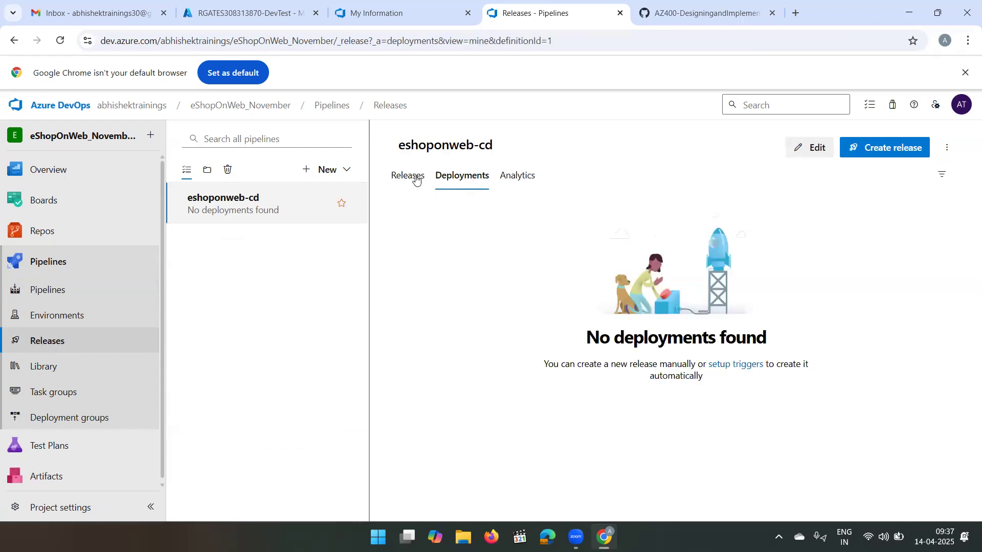
click(416, 179)
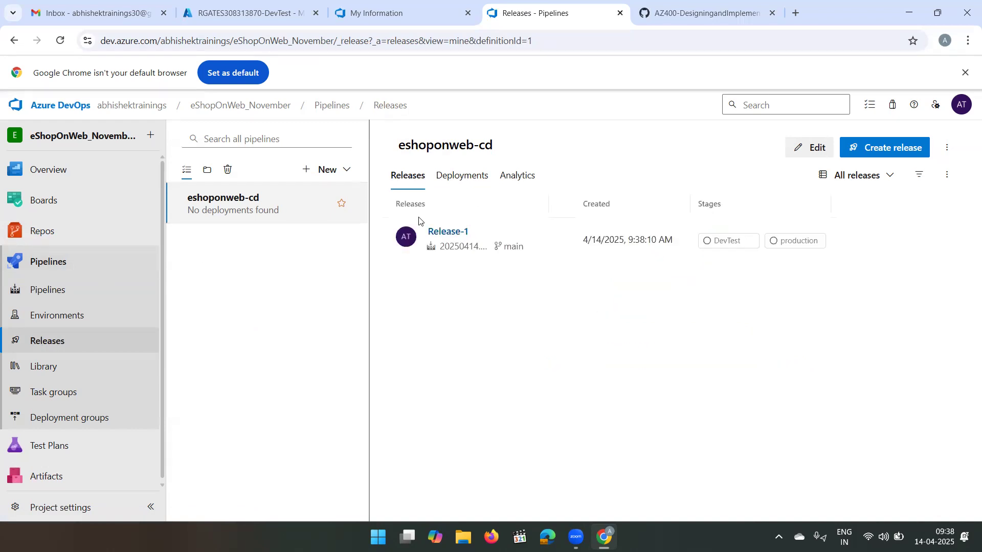
click(450, 230)
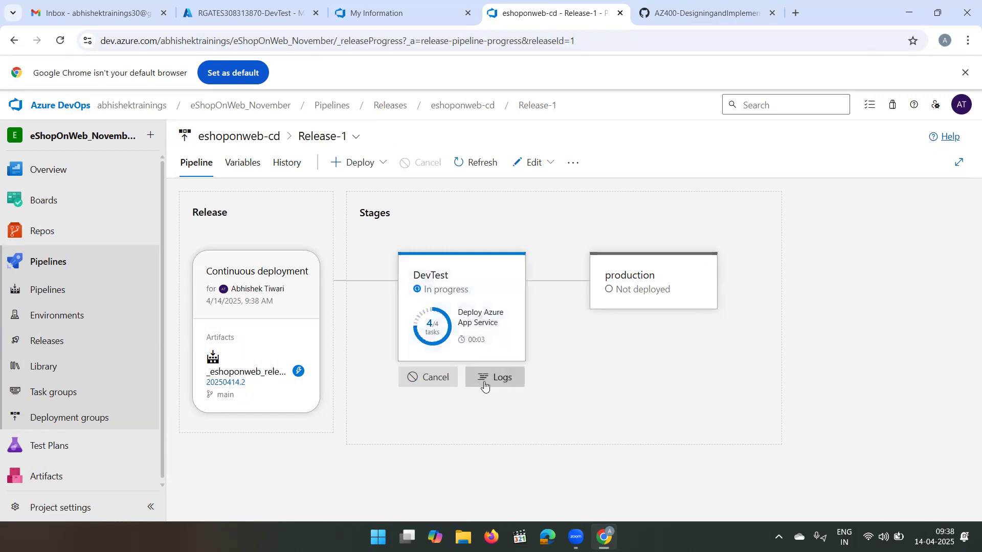
click(484, 317)
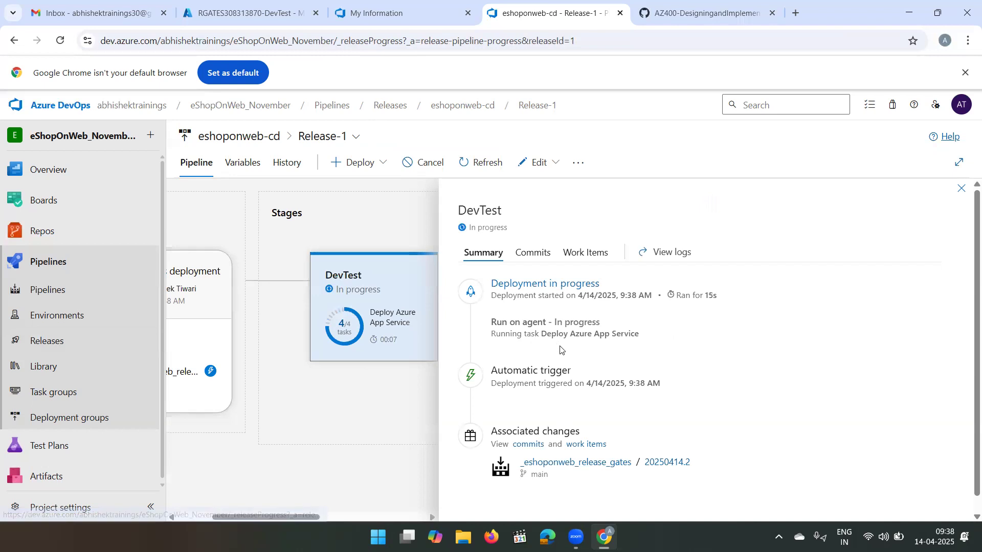
click(962, 189)
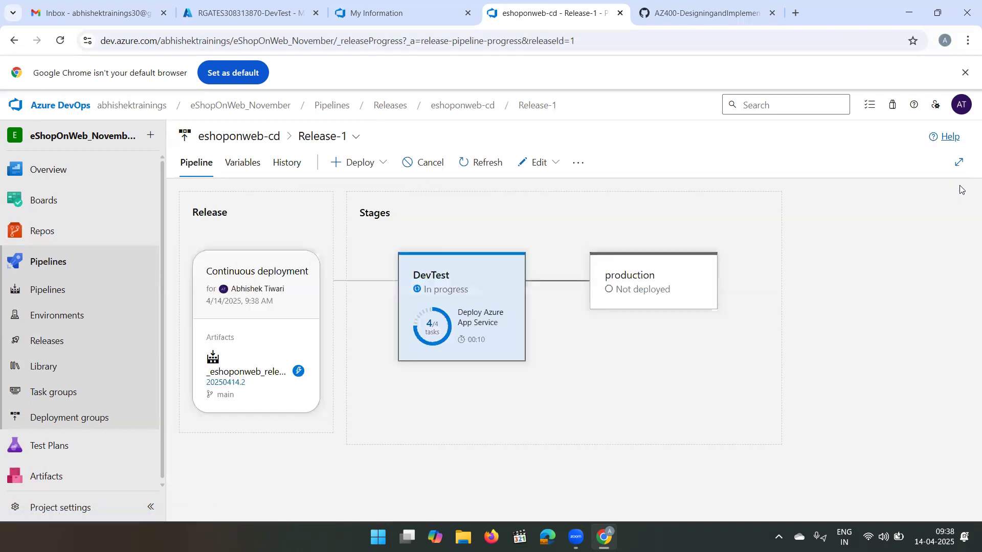
- Examine the DevTest stage's logs, following the Deploy Azure App Service task, and return to the release's stage overview
mouse_move(457, 363)
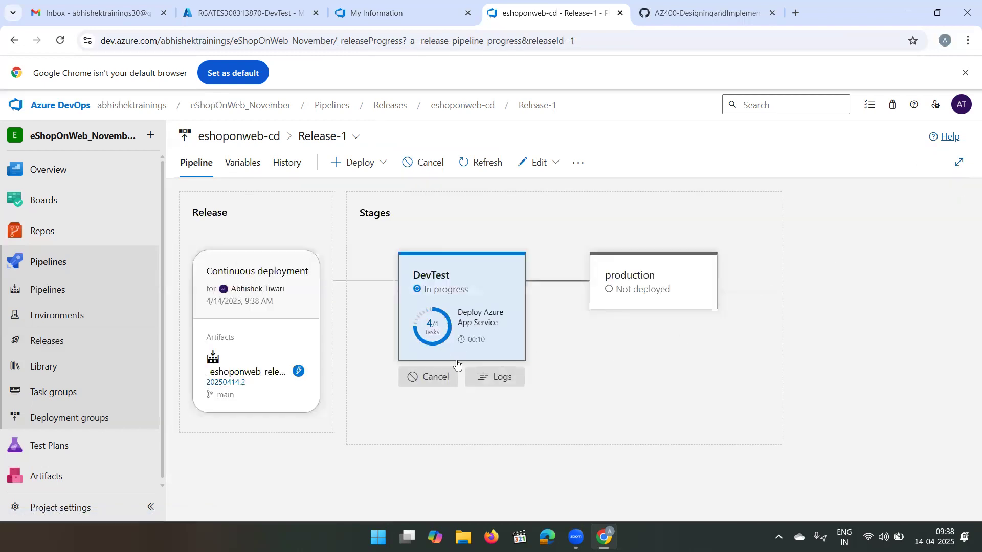
click(499, 388)
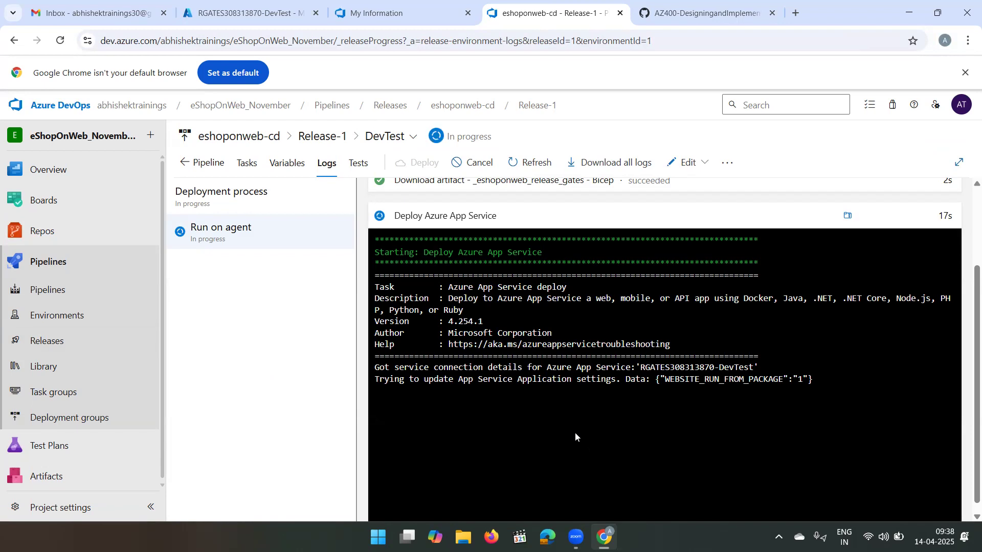
scroll(575, 432, up, 3)
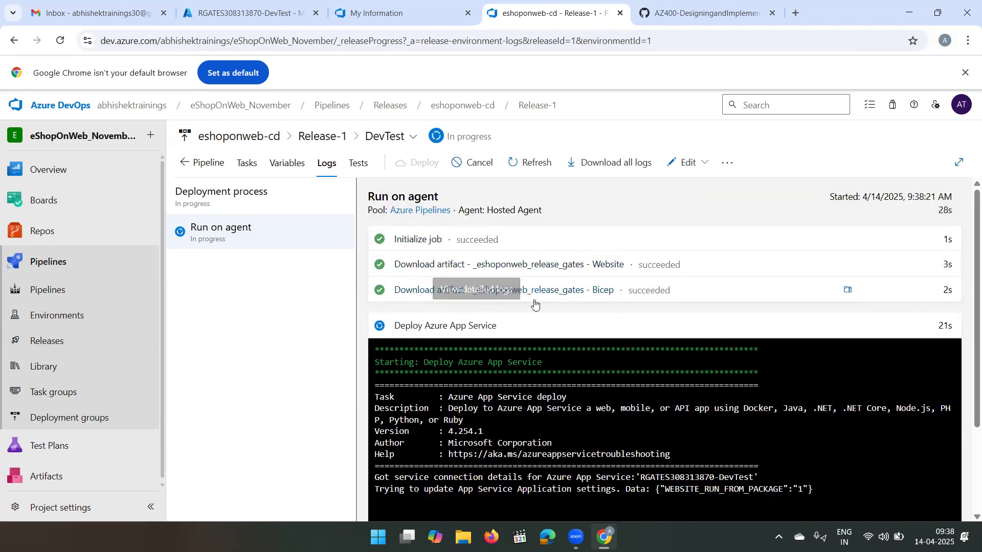
scroll(450, 317, down, 2)
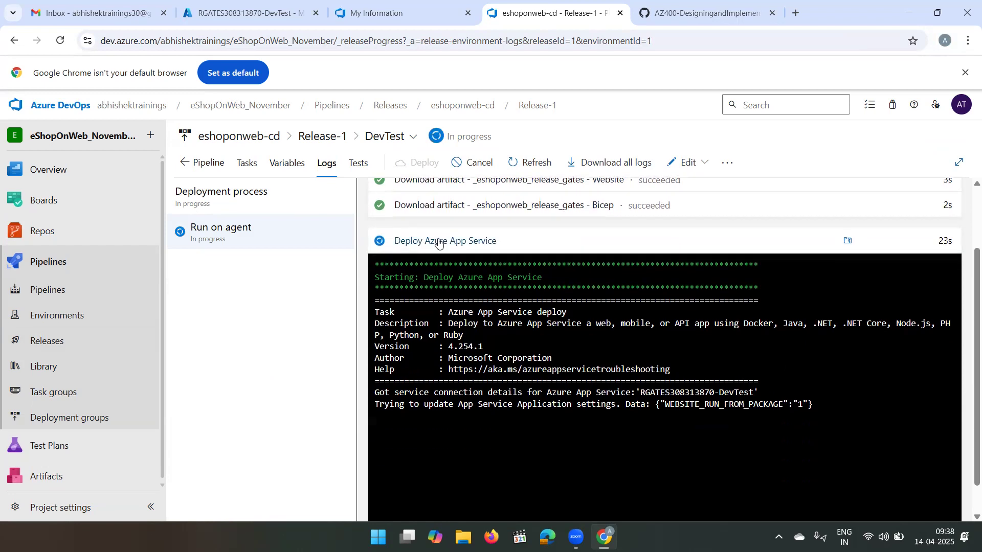
scroll(523, 360, down, 1)
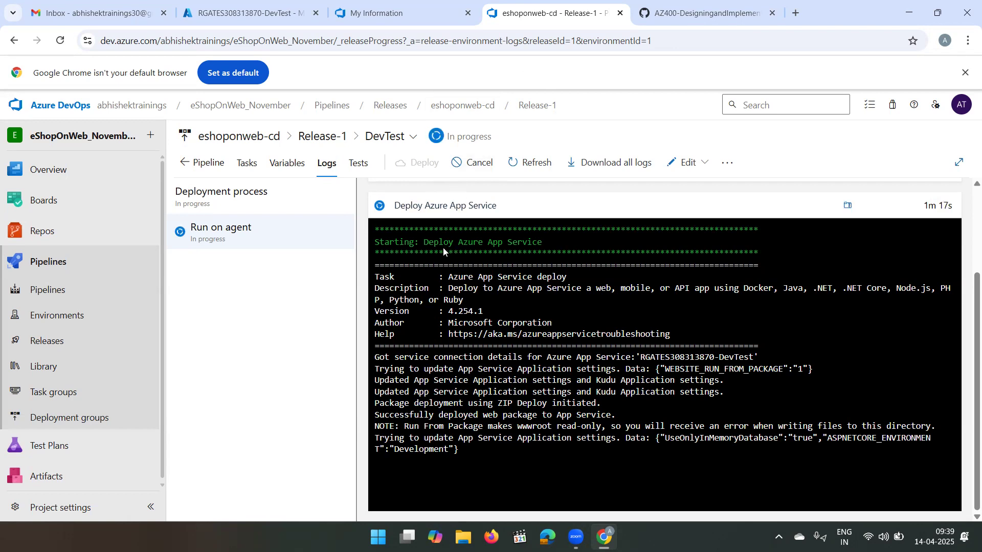
click(209, 163)
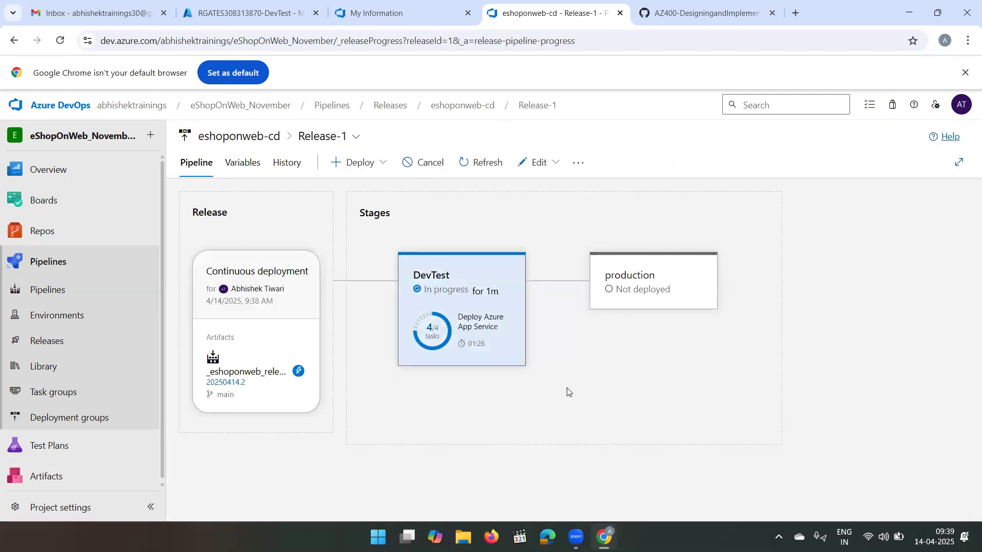
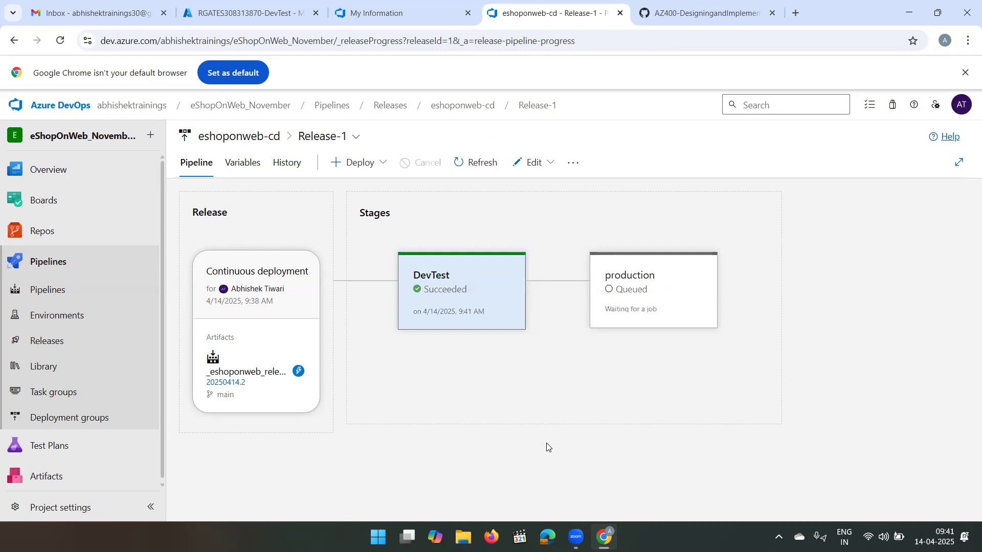
- Follow the production stage's deployment in Release-1, check its Deploy Azure App Service log, and return to the stage overview
mouse_move(460, 306)
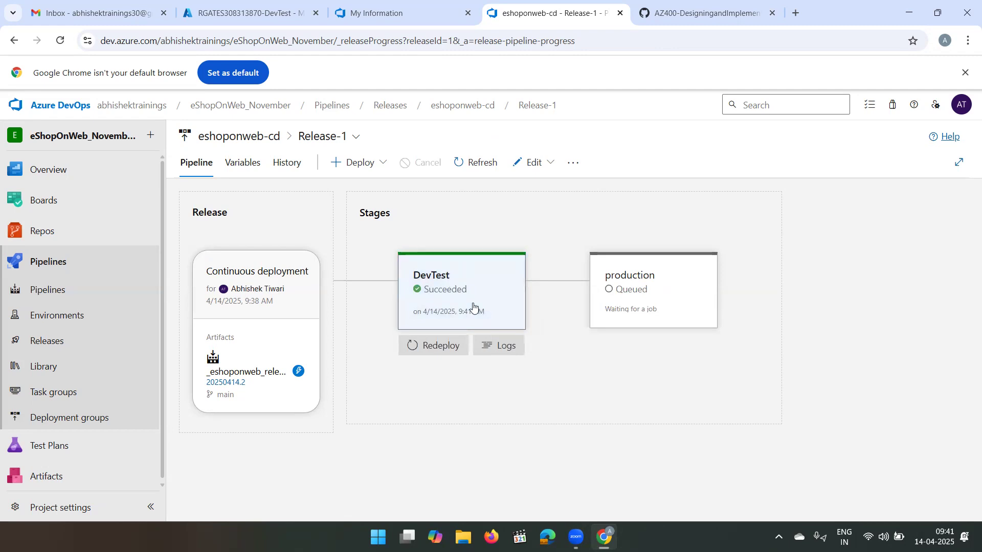
mouse_move(624, 297)
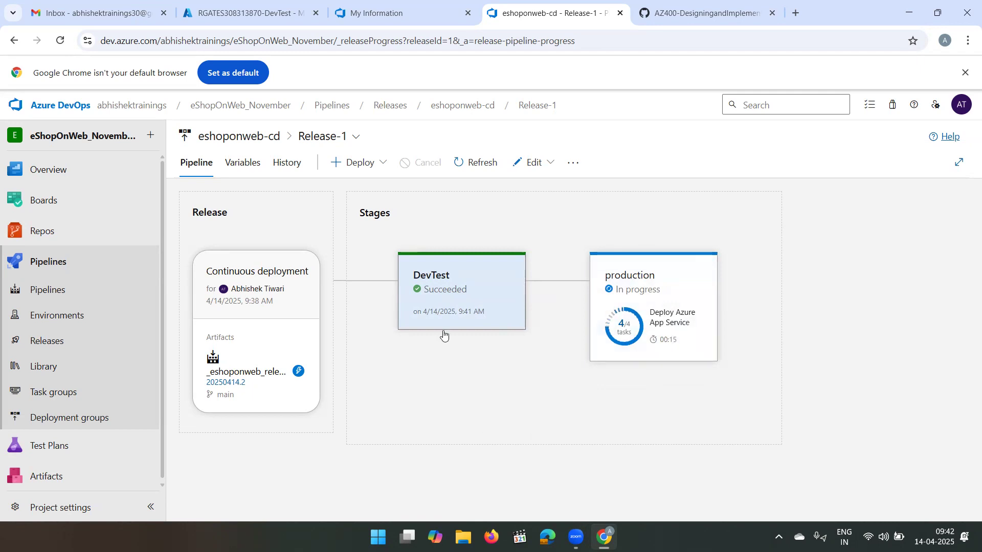
mouse_move(503, 346)
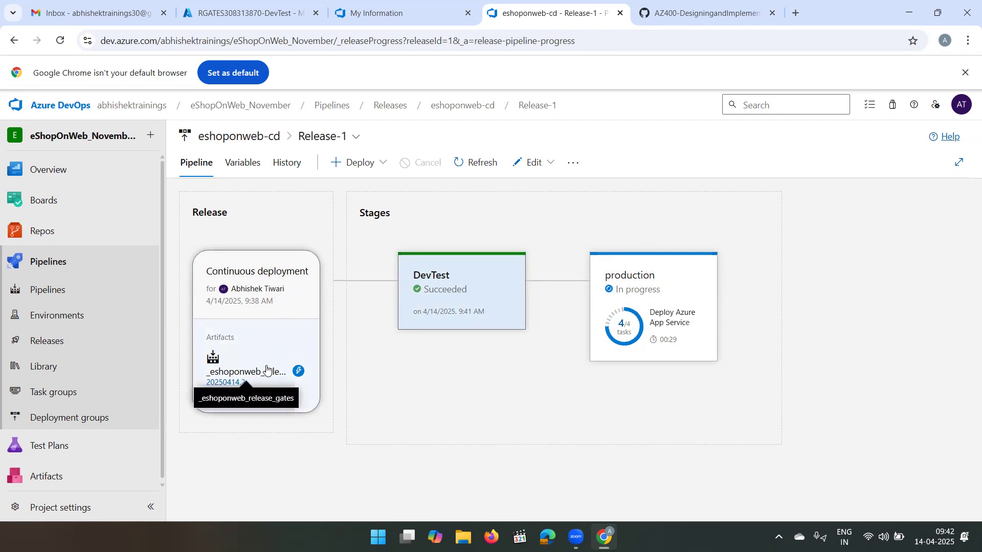
mouse_move(706, 300)
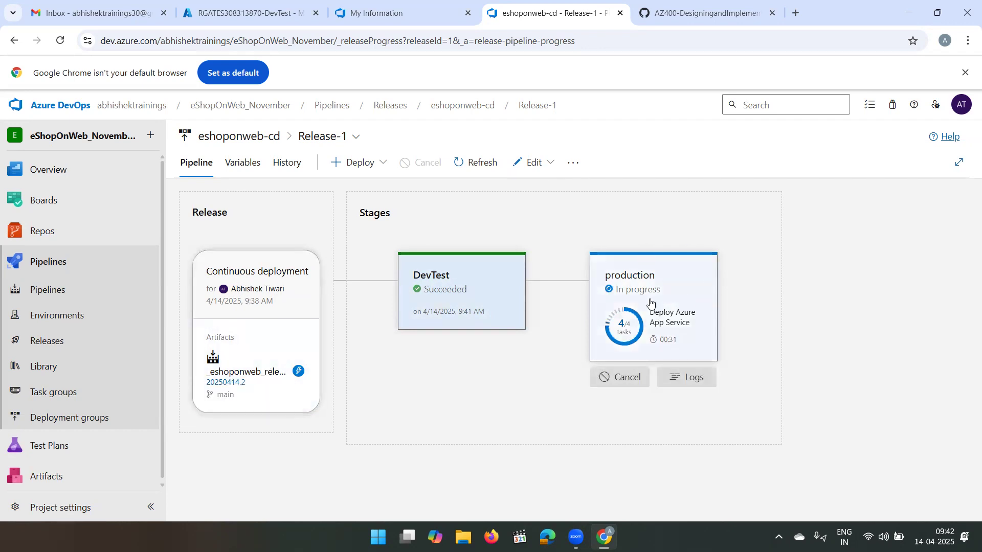
mouse_move(430, 291)
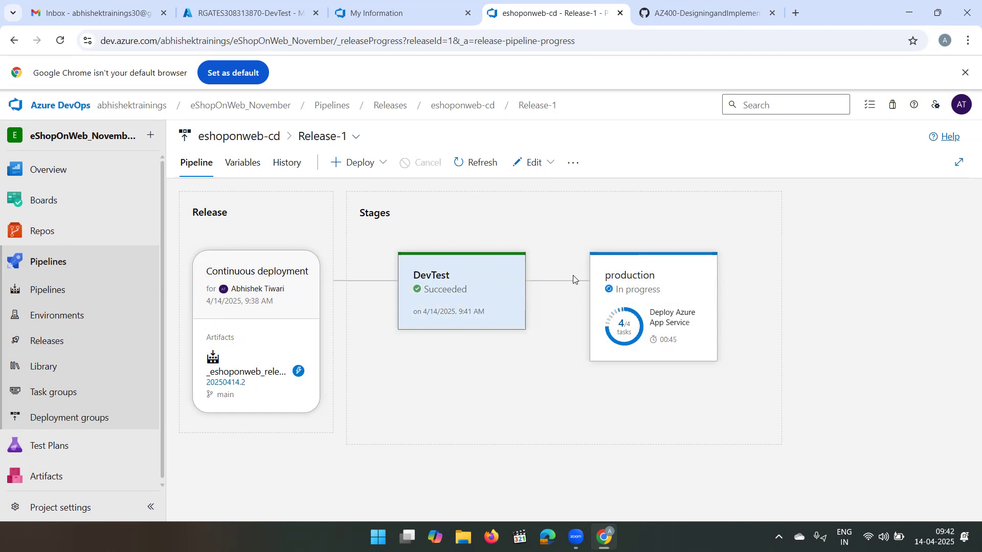
mouse_move(483, 268)
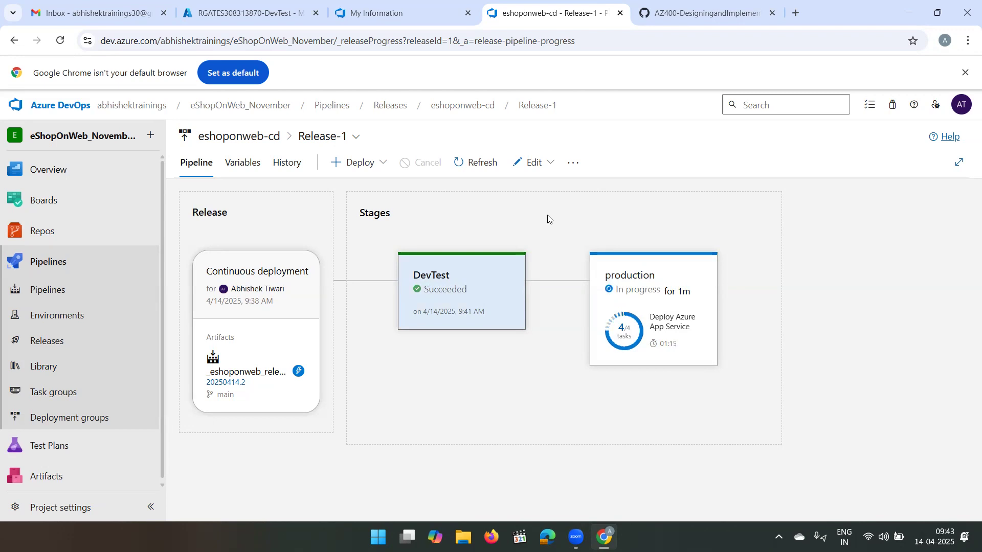
mouse_move(684, 343)
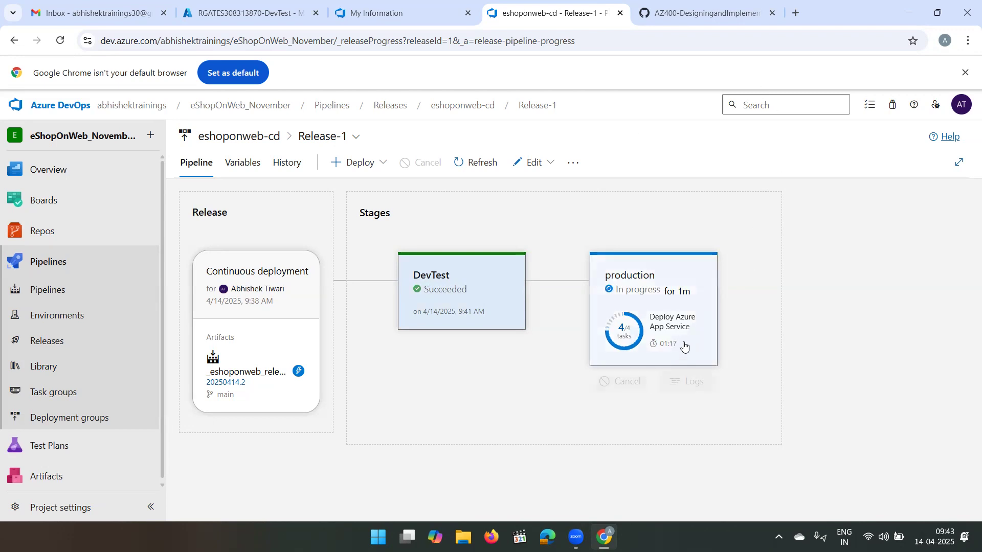
click(689, 382)
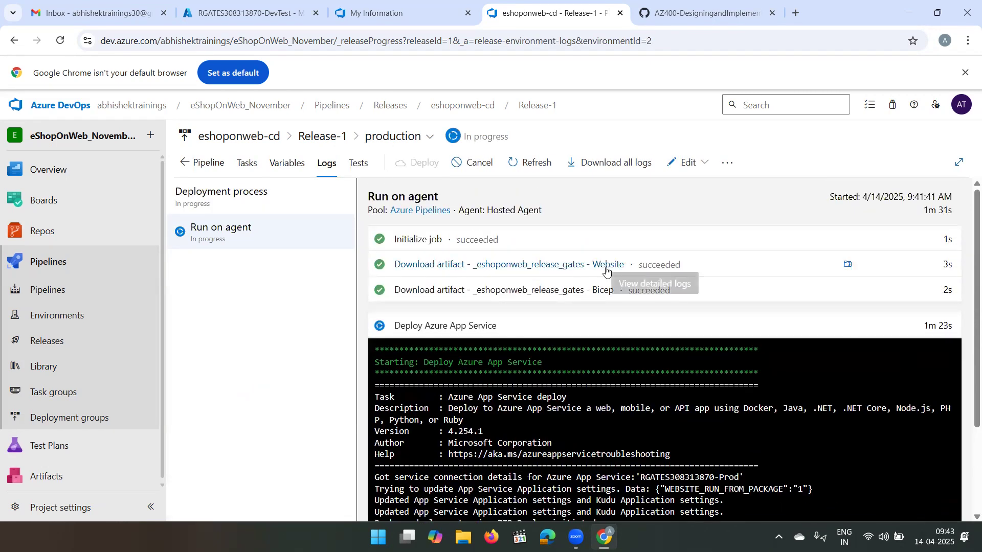
click(203, 167)
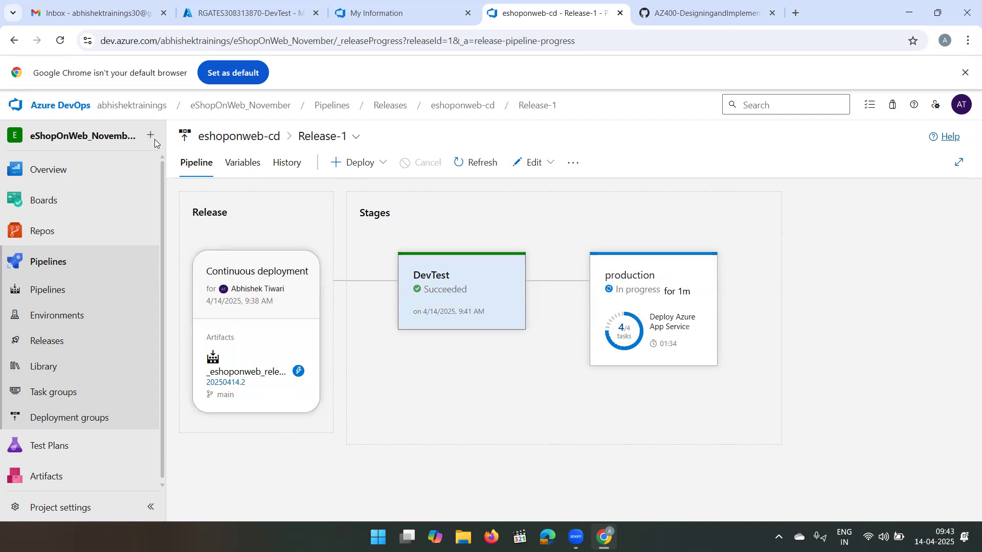
- Switch to the Azure portal, open the RGATES308313870-DevTest web app from App Services, and view its deployed site before closing it
click(251, 14)
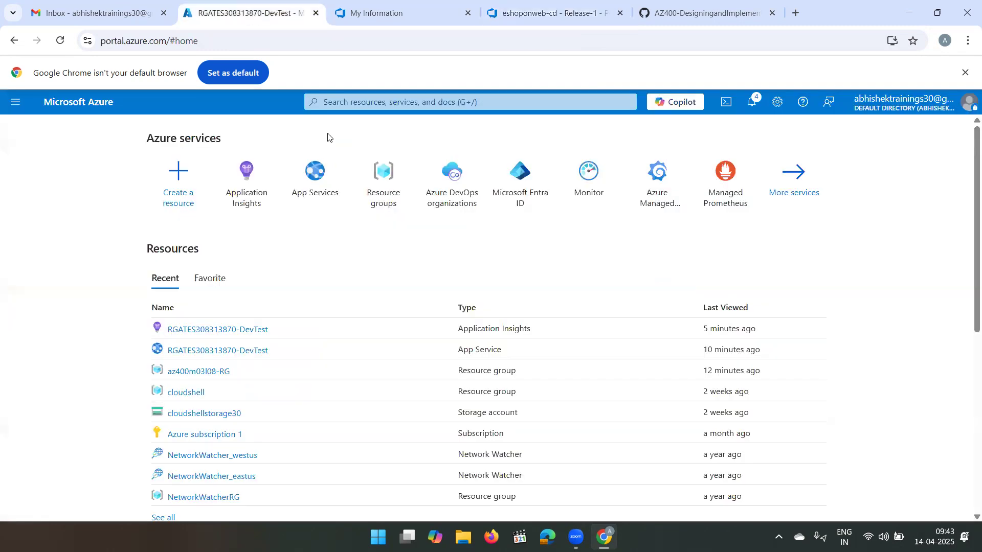
click(239, 330)
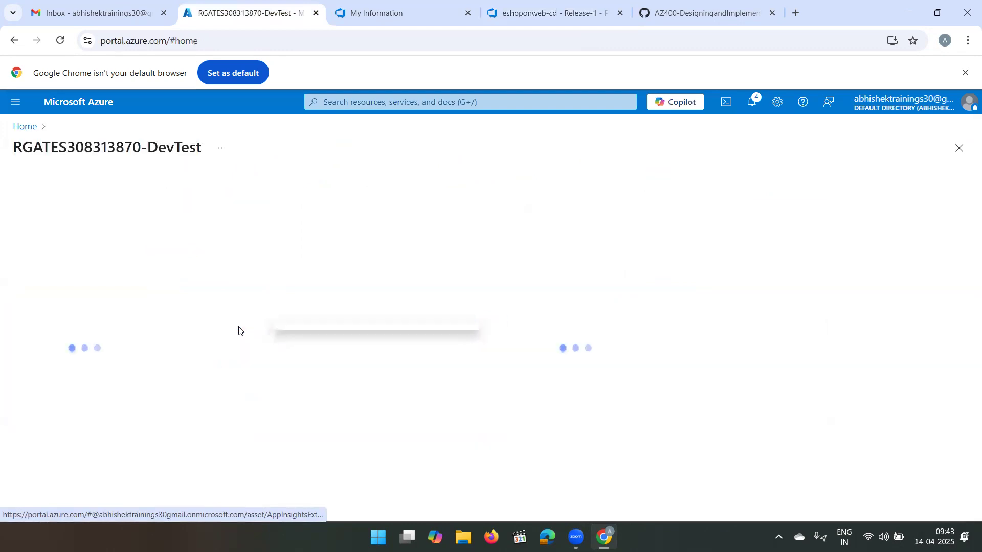
click(26, 127)
click(317, 184)
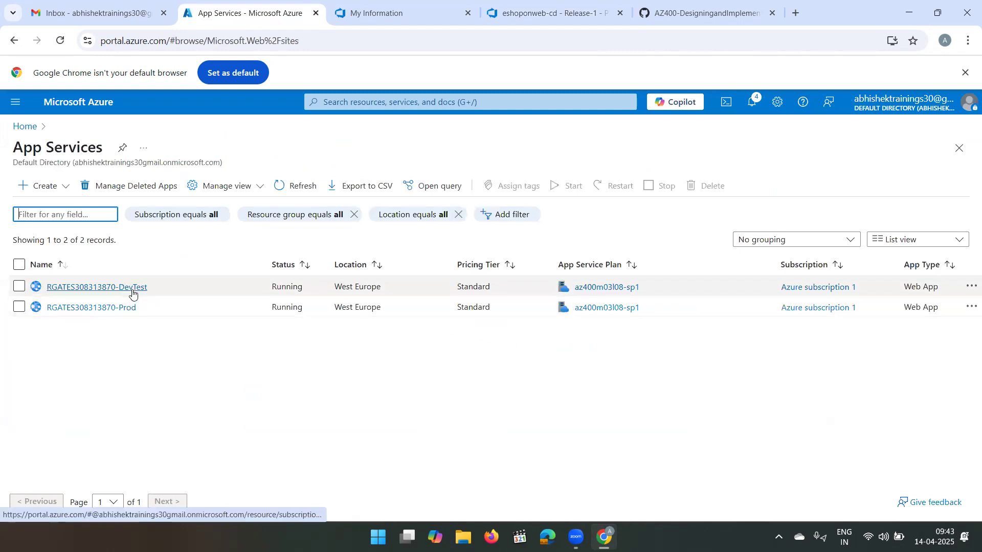
click(131, 286)
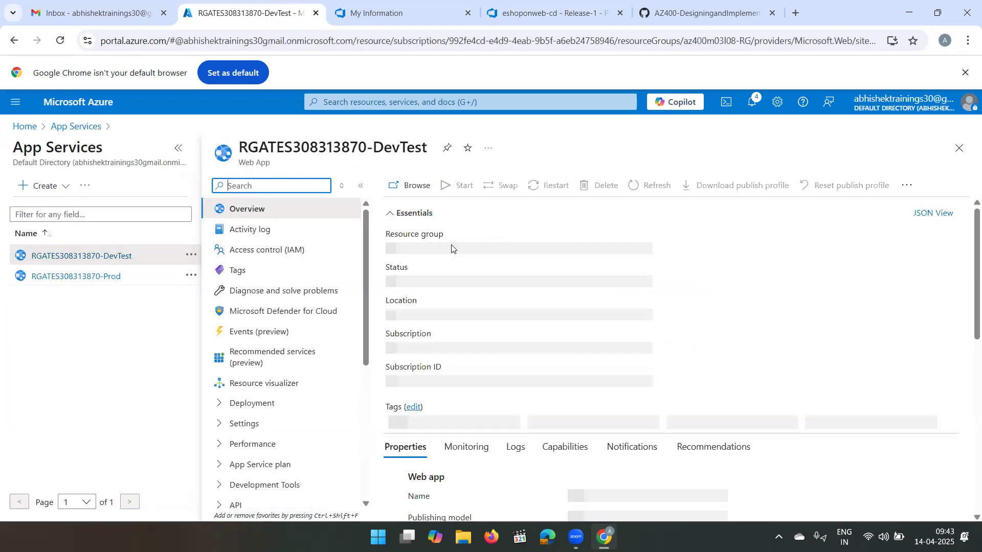
click(413, 185)
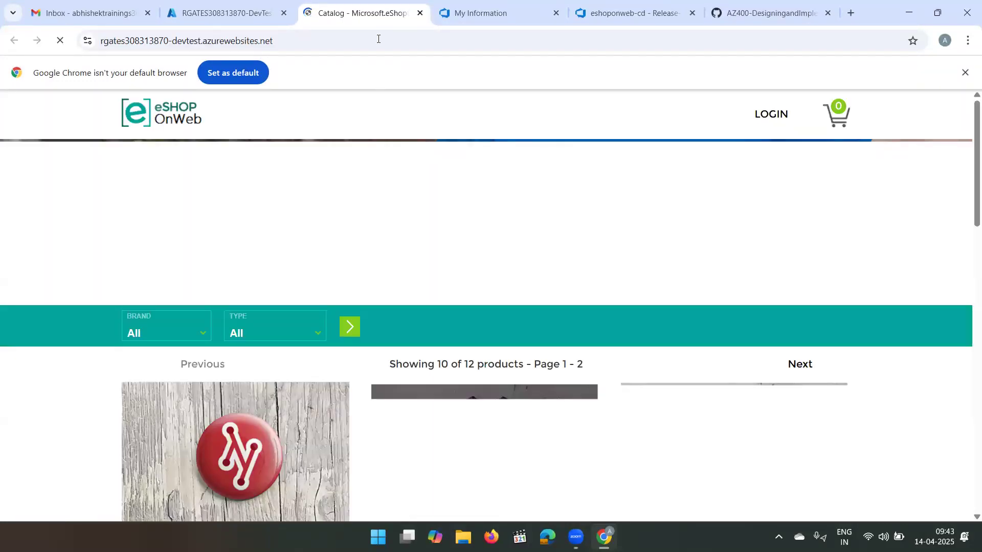
click(420, 12)
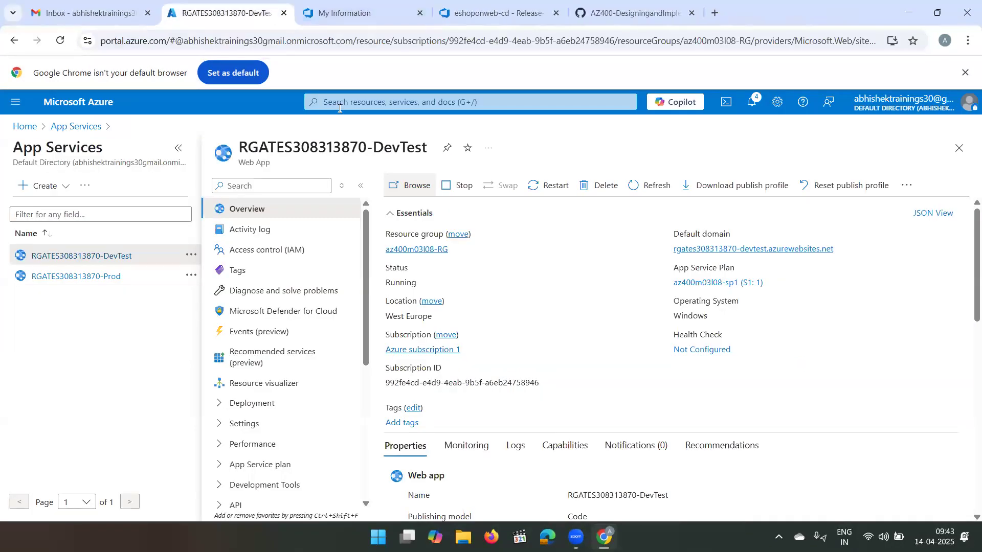
- Open the RGATES308313870-Prod web app, check Release-1's production stage status, and view the production site before closing it
click(89, 281)
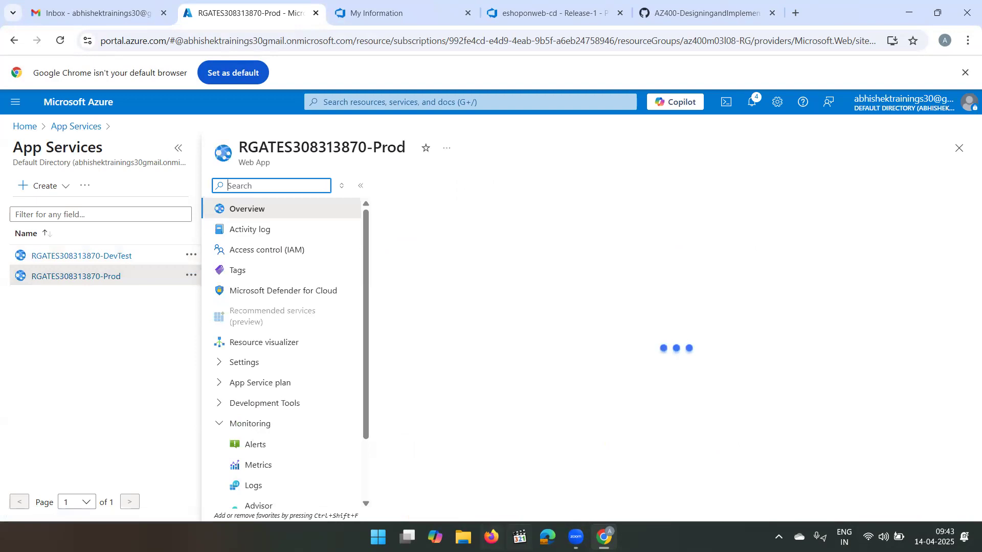
click(541, 6)
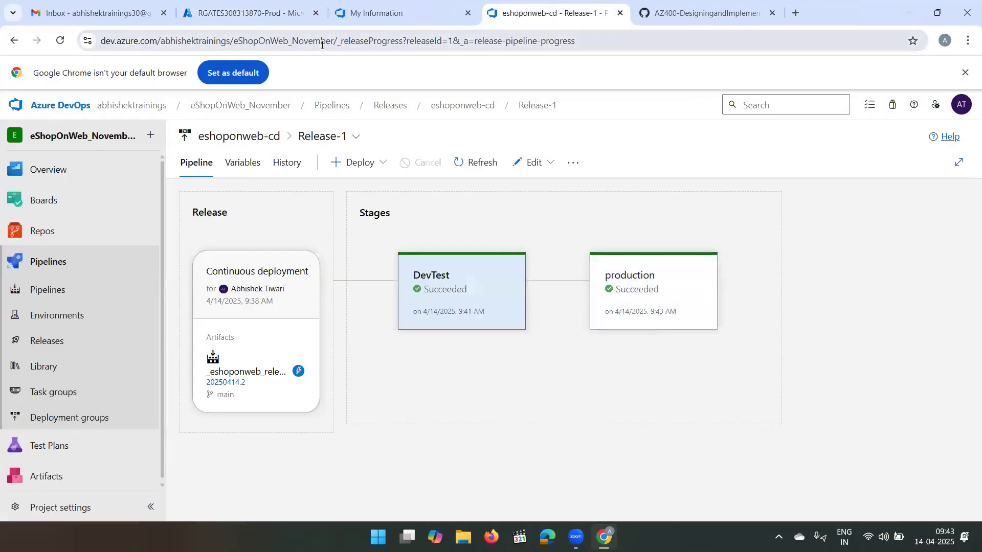
click(227, 4)
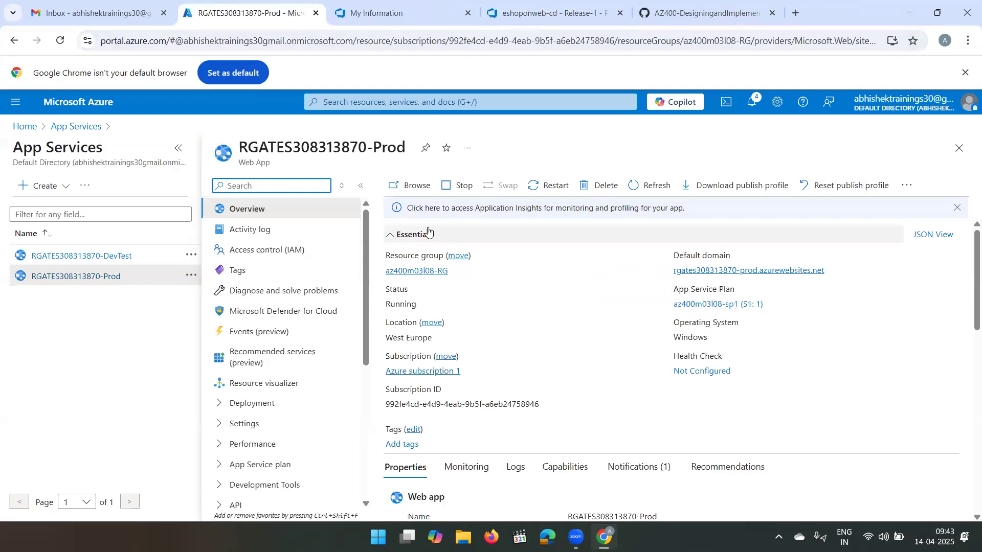
click(408, 190)
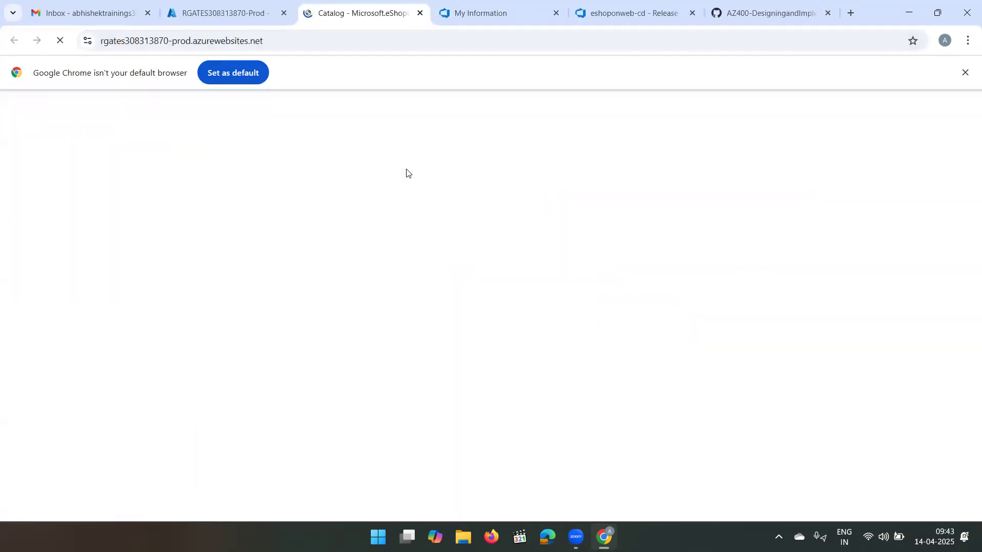
click(421, 16)
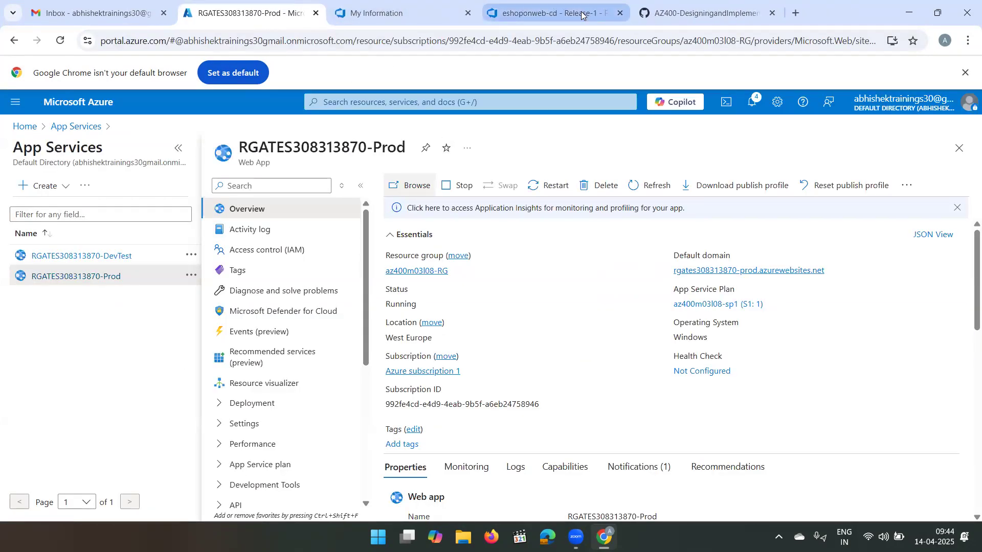
- Return to Release-1 in Azure DevOps, open its pipeline for editing, and open the DevTest stage's pre-deployment conditions
click(581, 16)
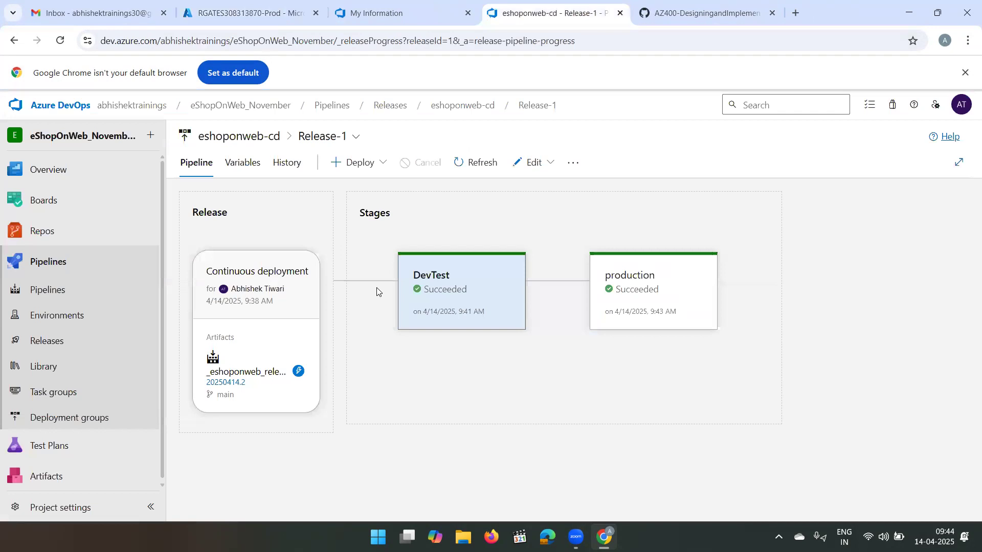
click(554, 163)
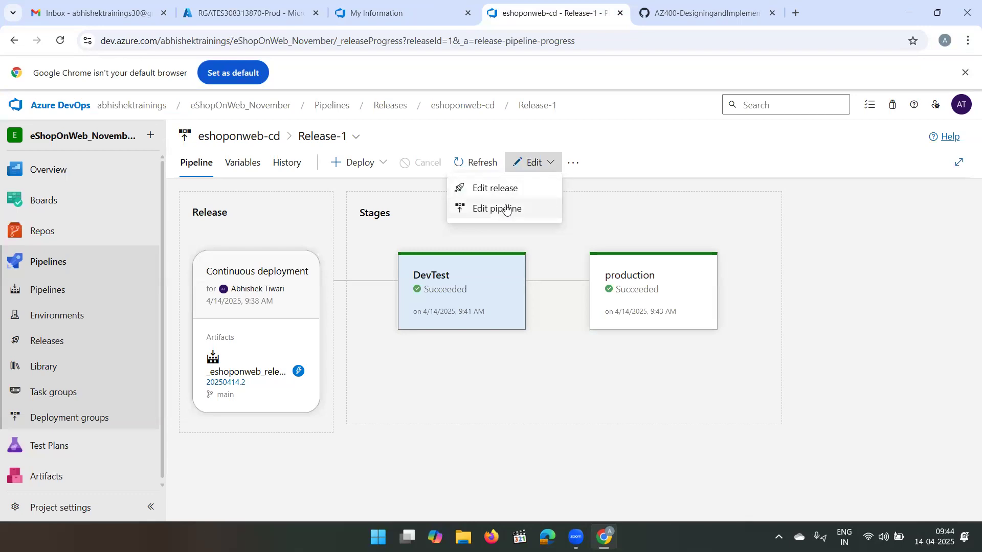
click(506, 209)
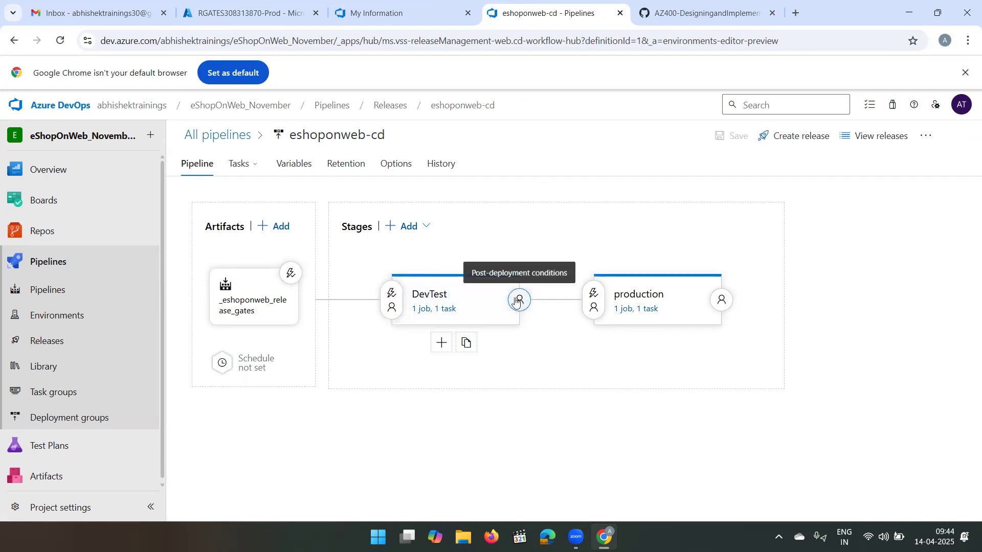
click(391, 310)
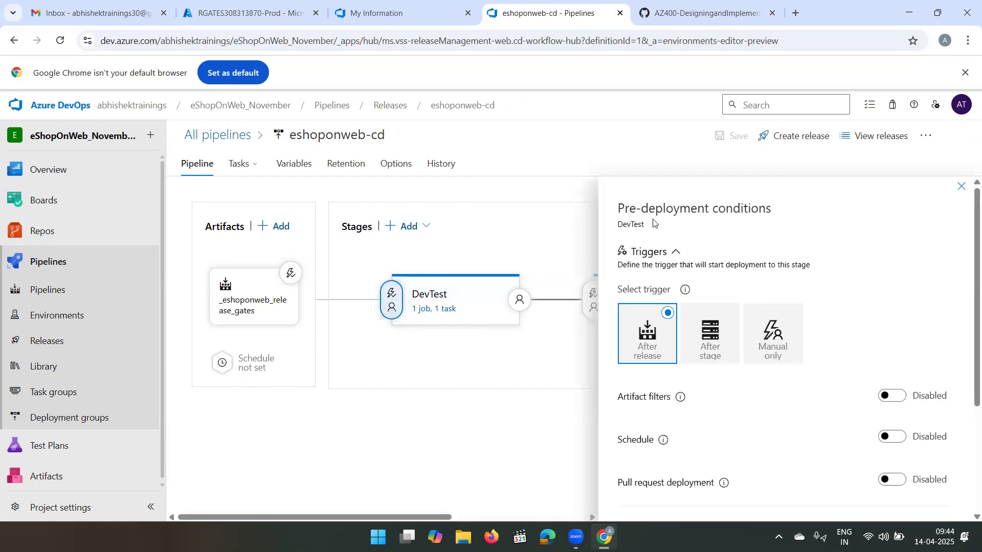
- Enable pre-deployment approvals for the DevTest stage, add the account owner as approver, and close the conditions
scroll(730, 264, down, 3)
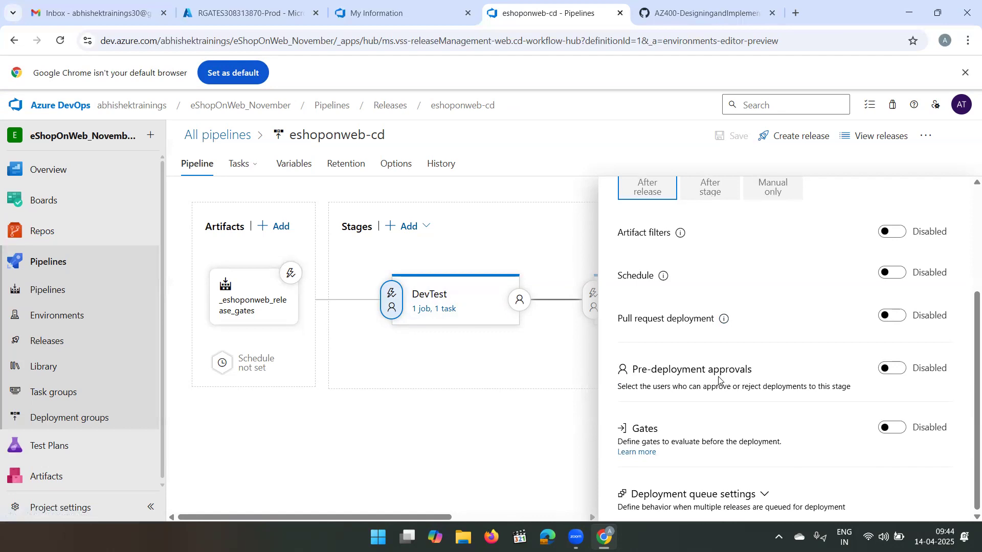
click(904, 372)
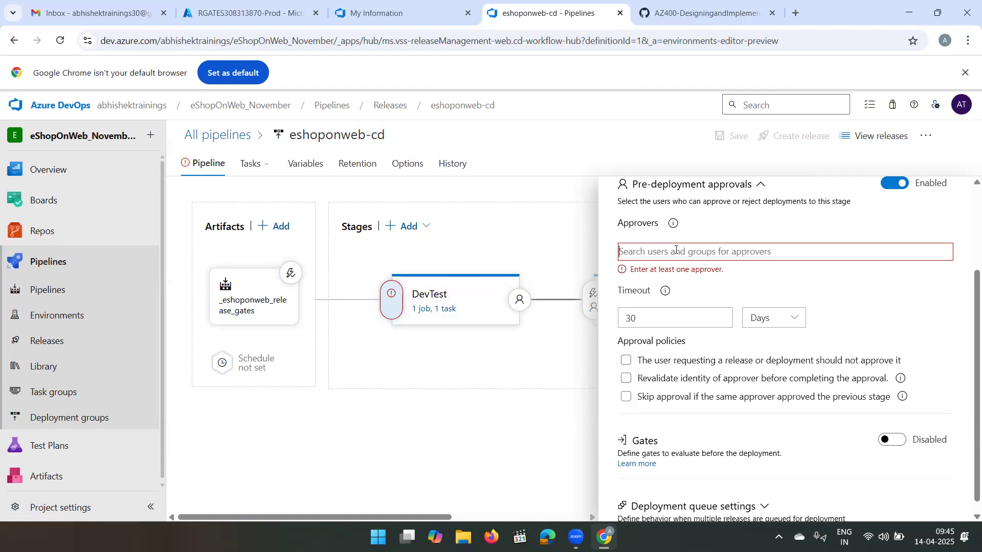
text(abh)
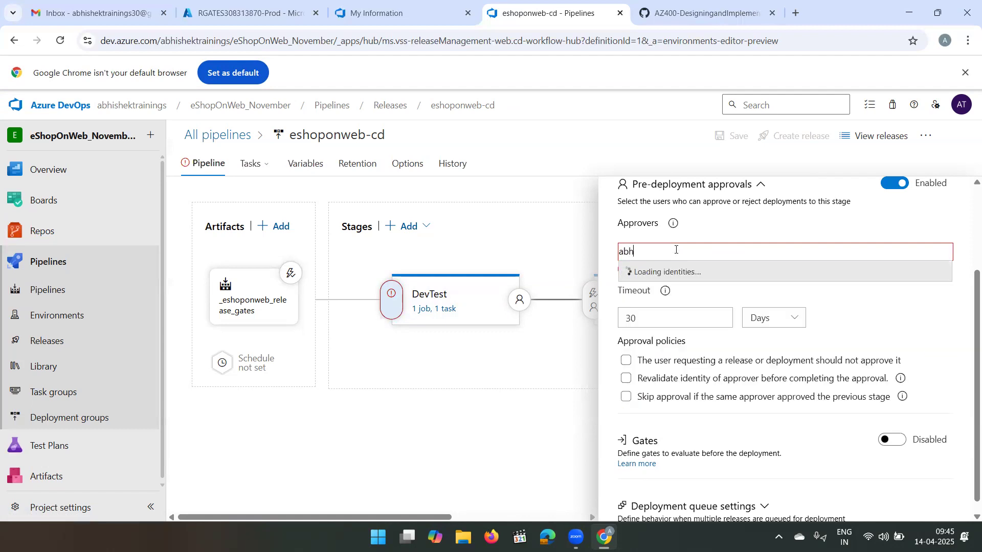
click(683, 271)
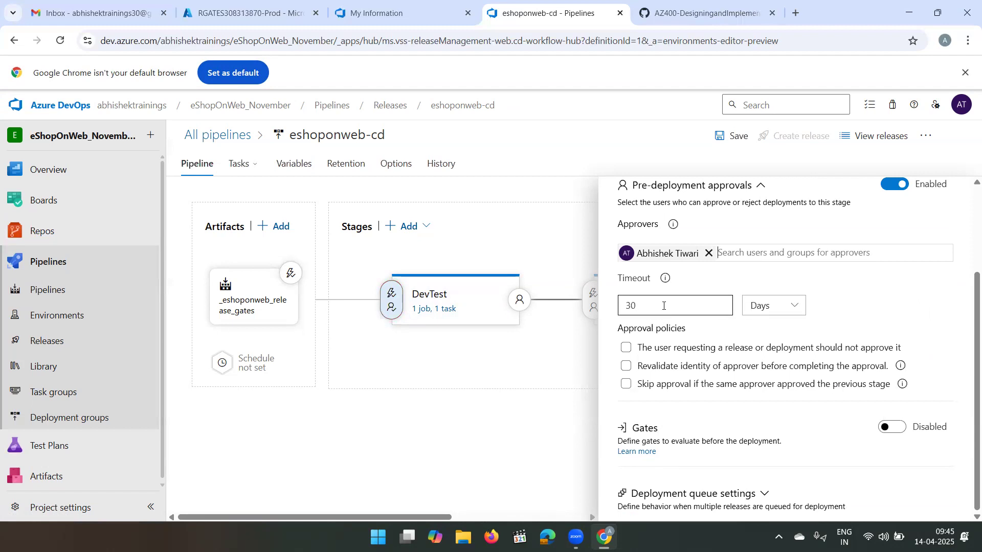
click(789, 307)
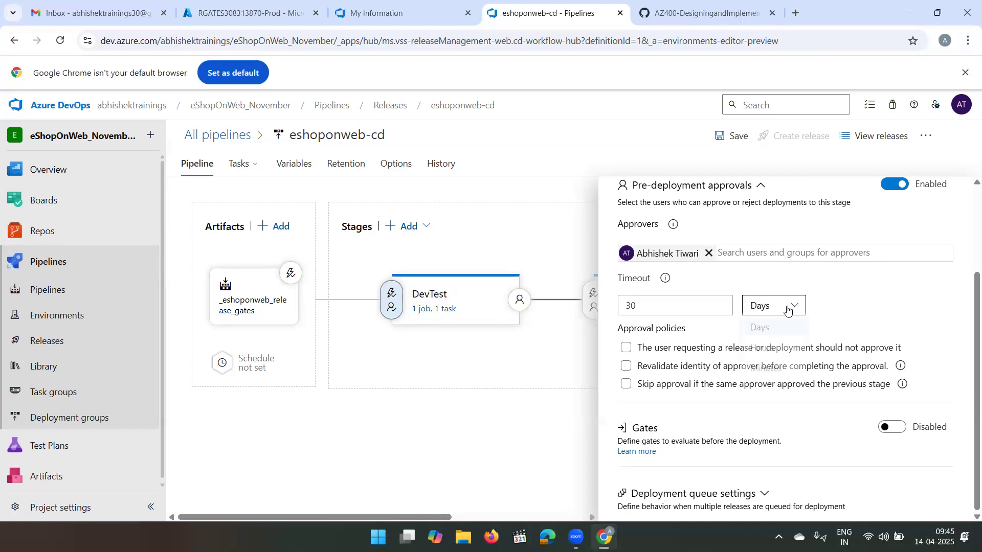
click(883, 267)
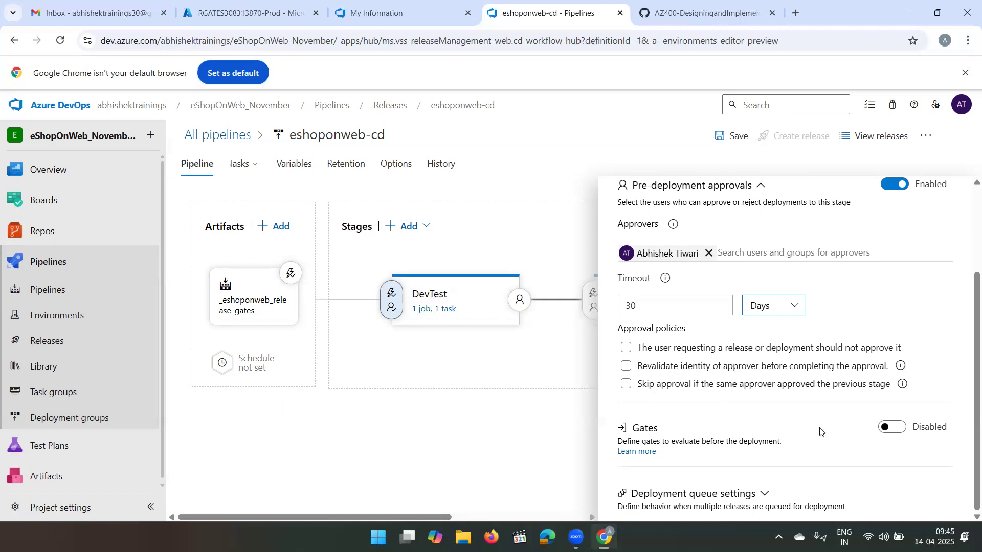
scroll(783, 397, up, 1)
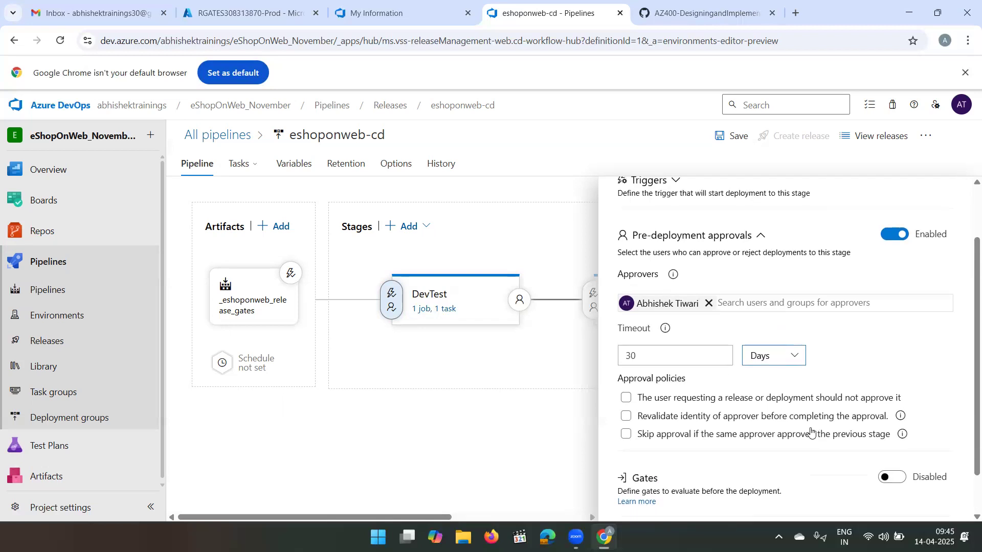
scroll(778, 391, up, 2)
scroll(778, 390, down, 2)
scroll(778, 388, up, 2)
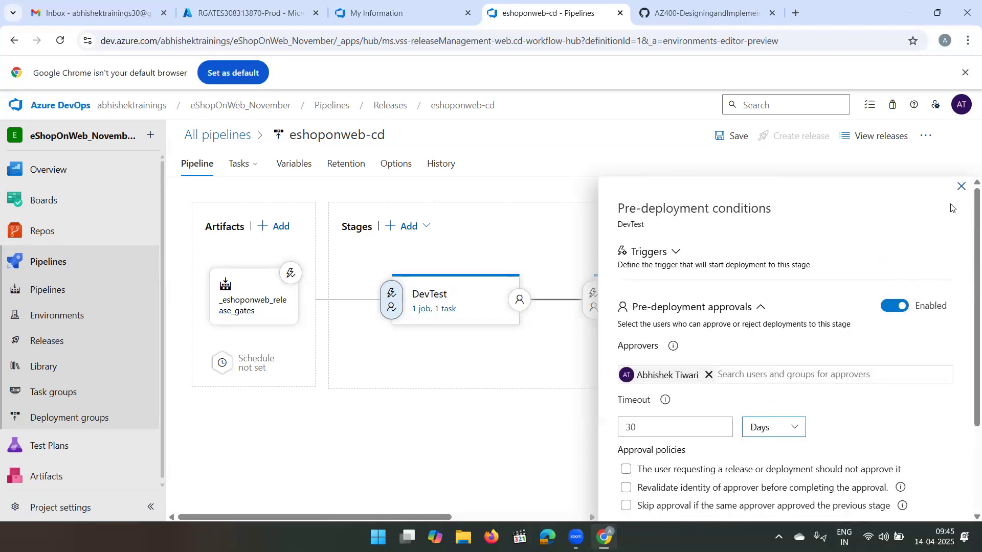
click(961, 188)
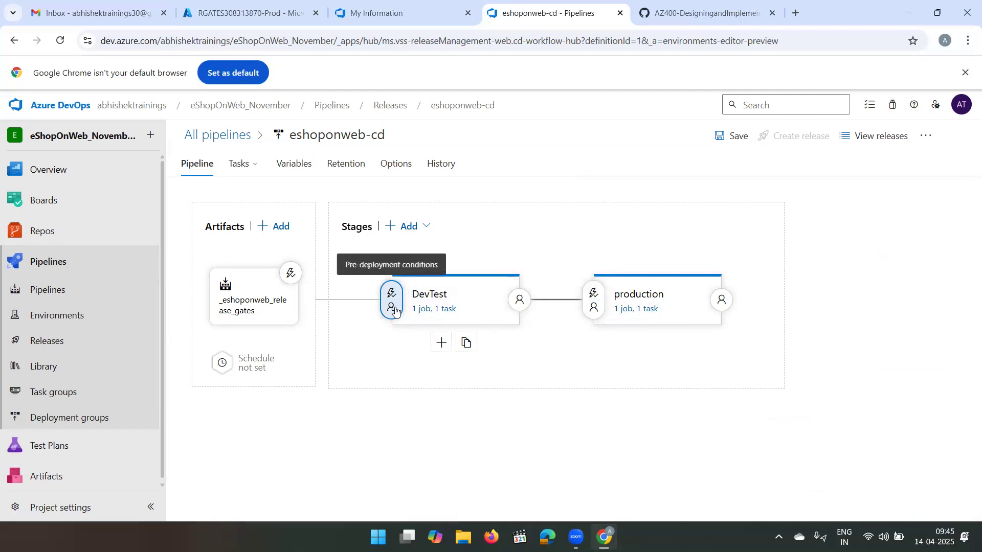
- Save the eshoponweb-cd pipeline and create a new release from it using artifact version 20250414.2
click(729, 148)
click(565, 357)
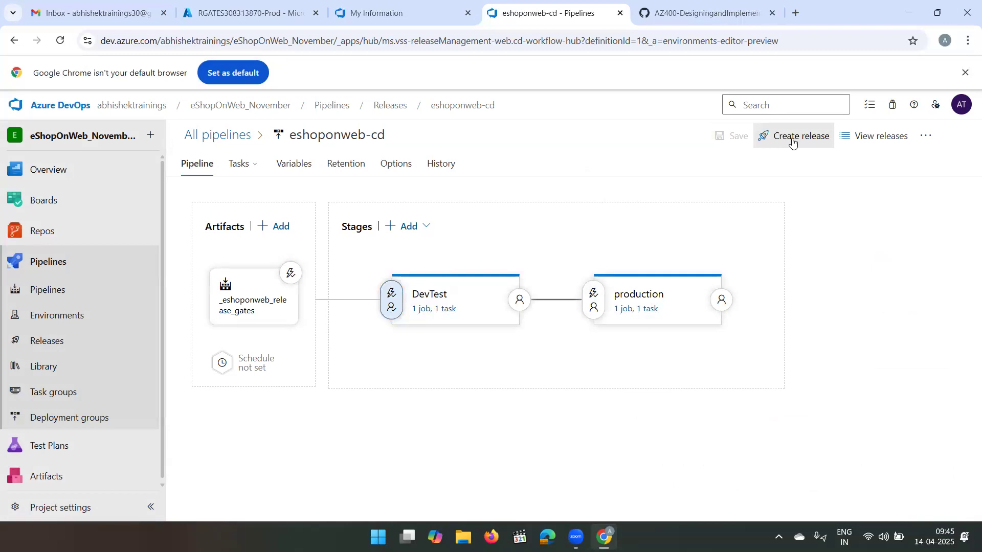
click(793, 143)
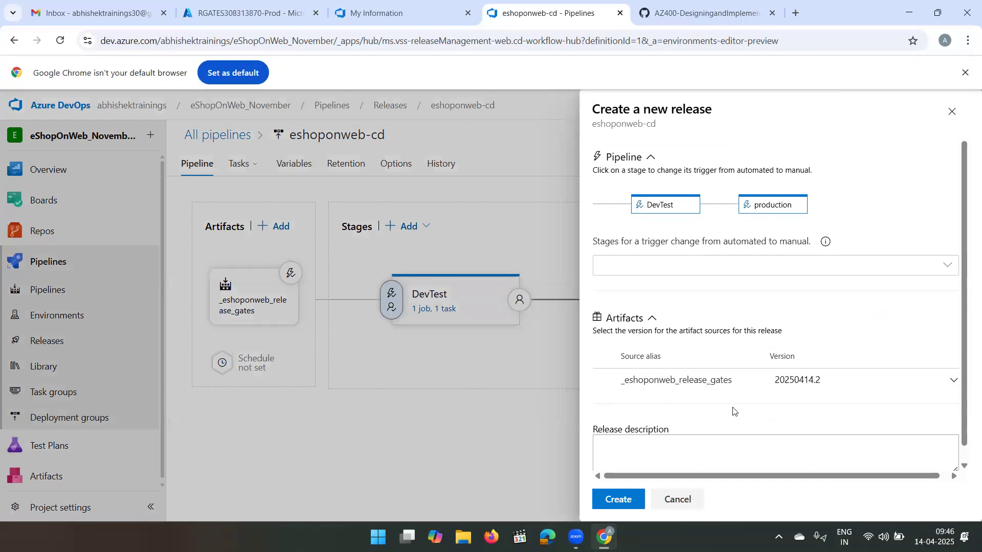
scroll(734, 412, down, 1)
click(616, 501)
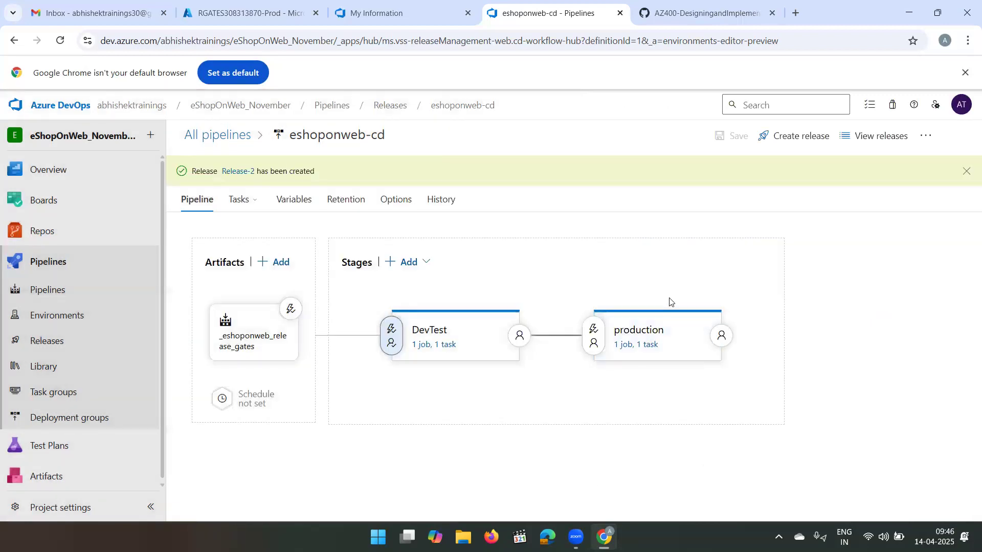
- Open the newly created Release-2, check the Gmail inbox for an approval message, and return to the release
click(239, 171)
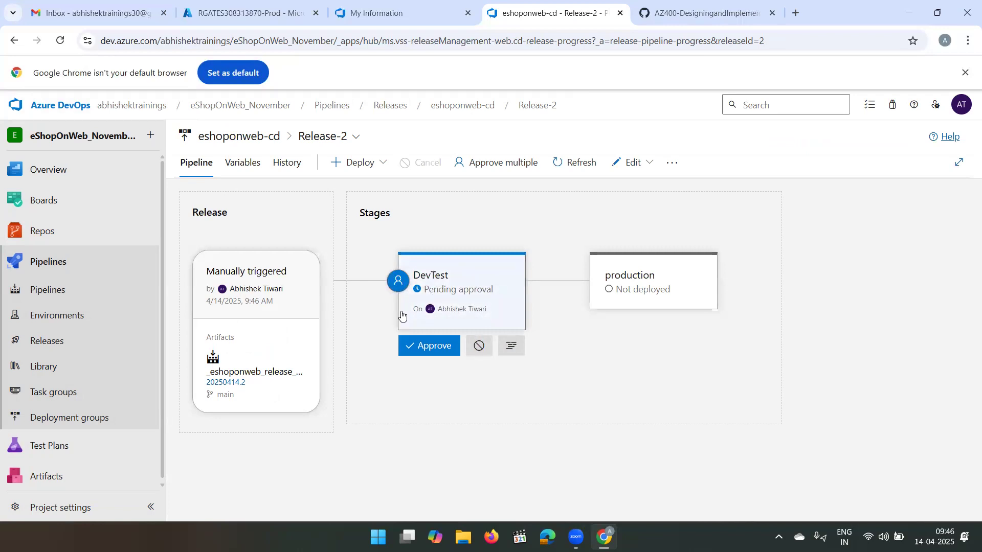
click(108, 10)
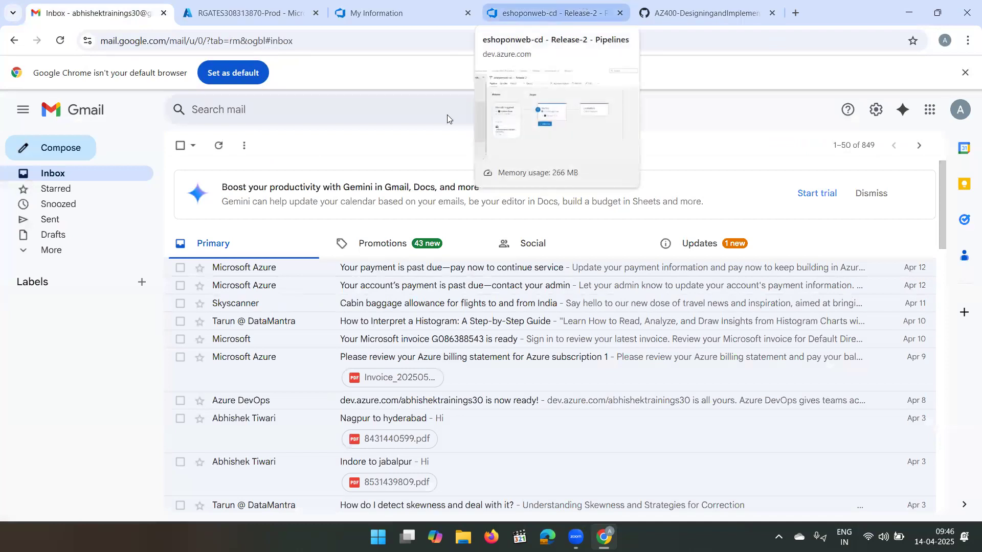
click(549, 19)
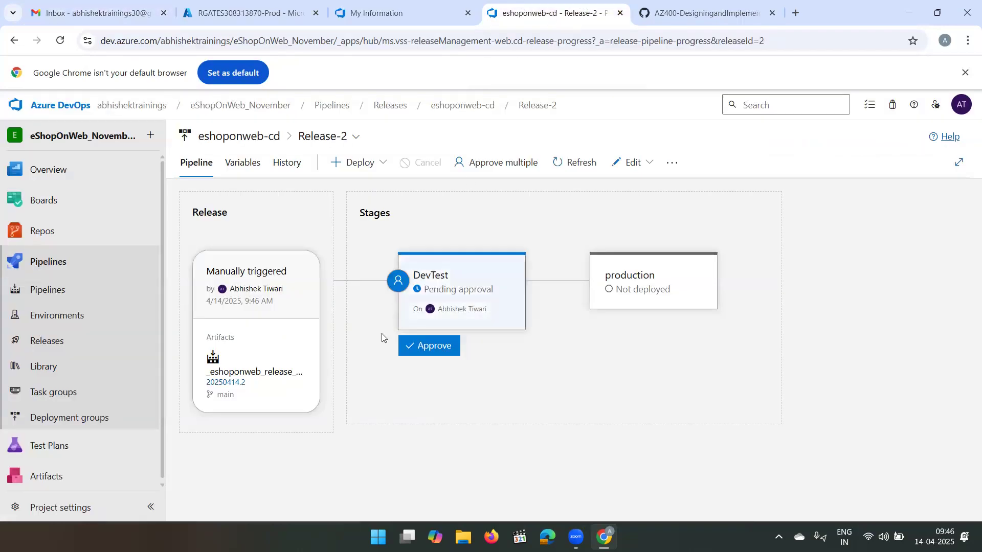
- Approve Release-2's pending DevTest deployment with the comment "Approved for DevTest" and close the approval details
click(428, 347)
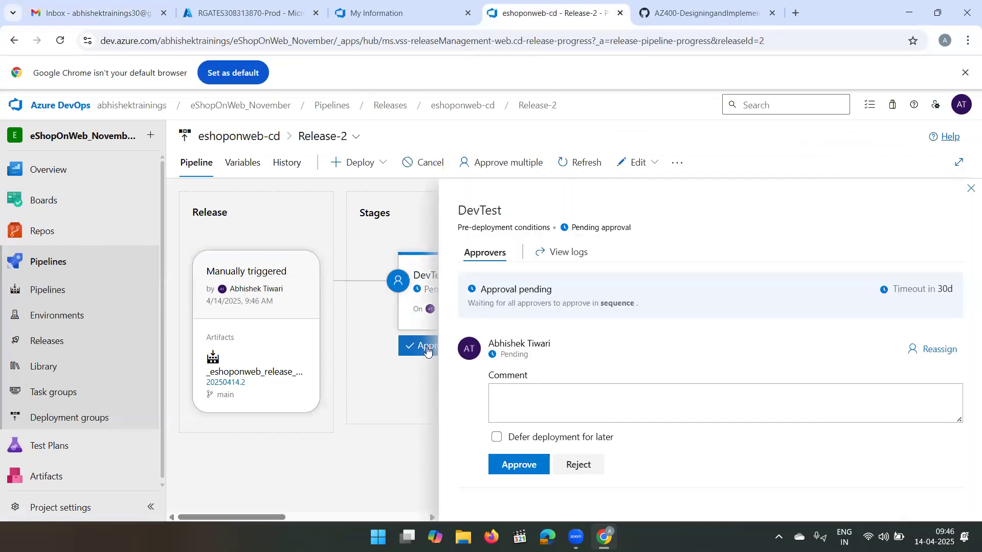
click(558, 413)
text(Approve)
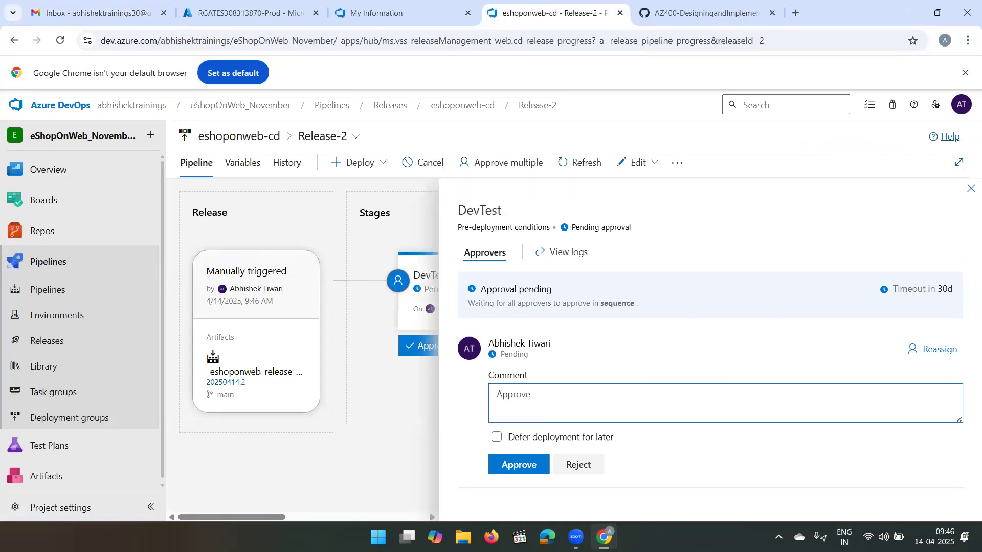
text(r for DevTest)
click(524, 466)
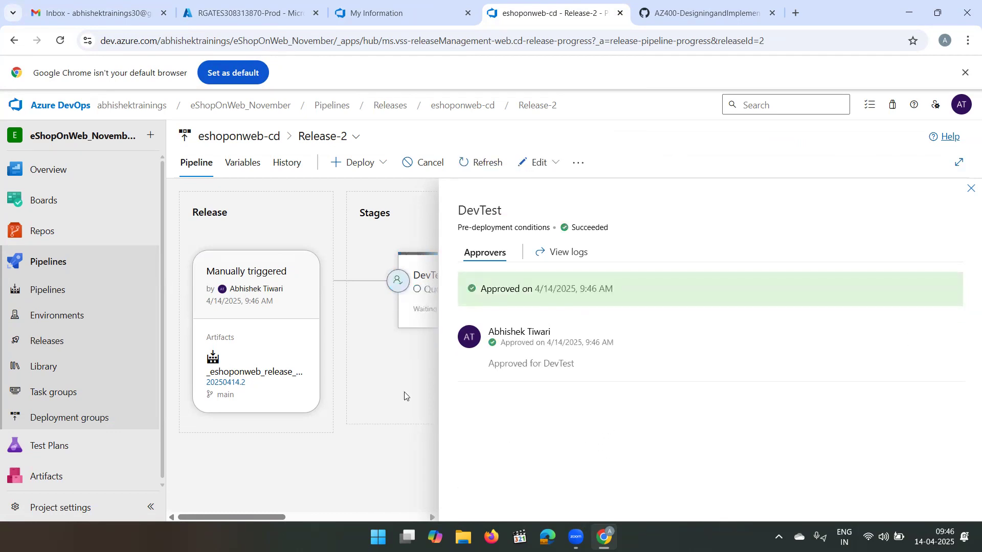
click(970, 192)
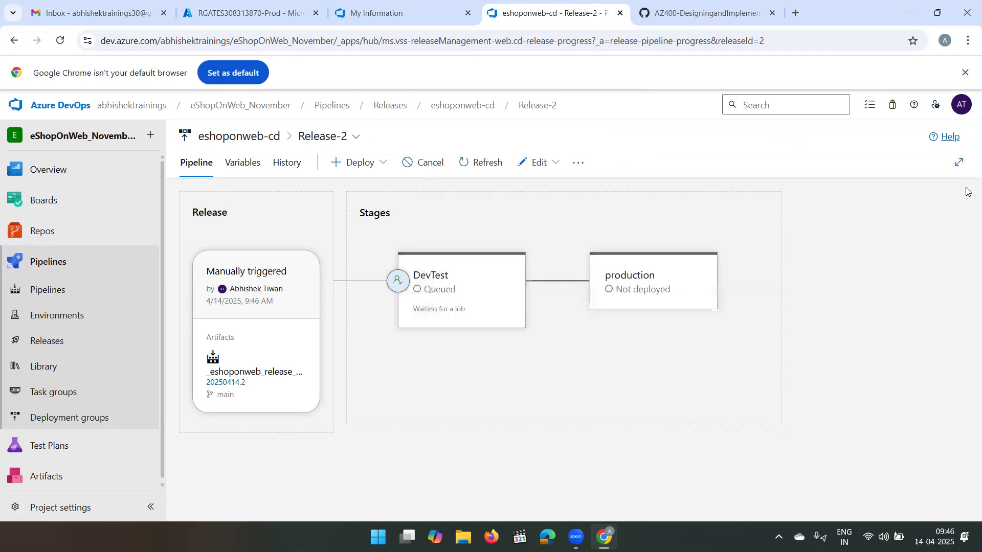
- Once Release-2's stages have been deployed, open its pipeline for editing and enable gates in DevTest's post-deployment conditions
mouse_move(466, 277)
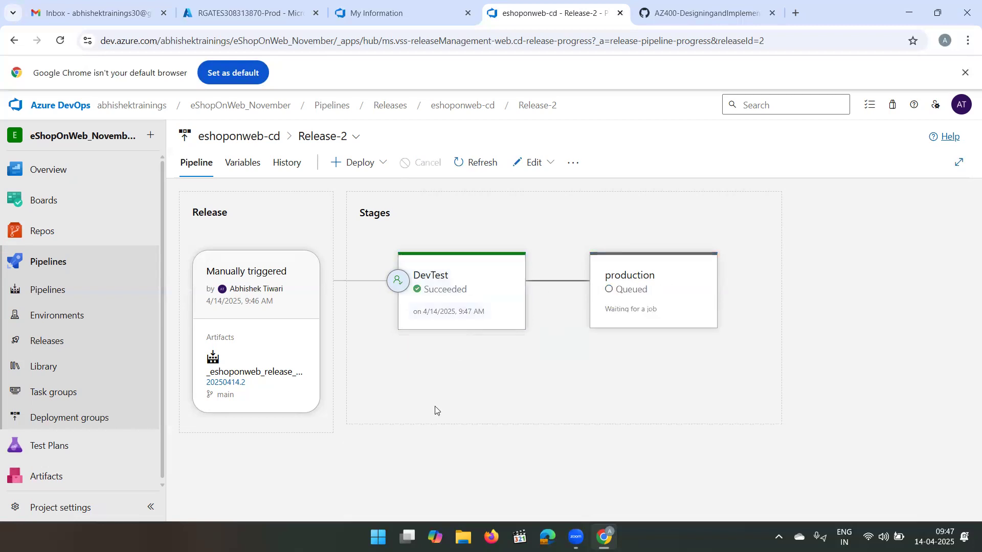
mouse_move(496, 333)
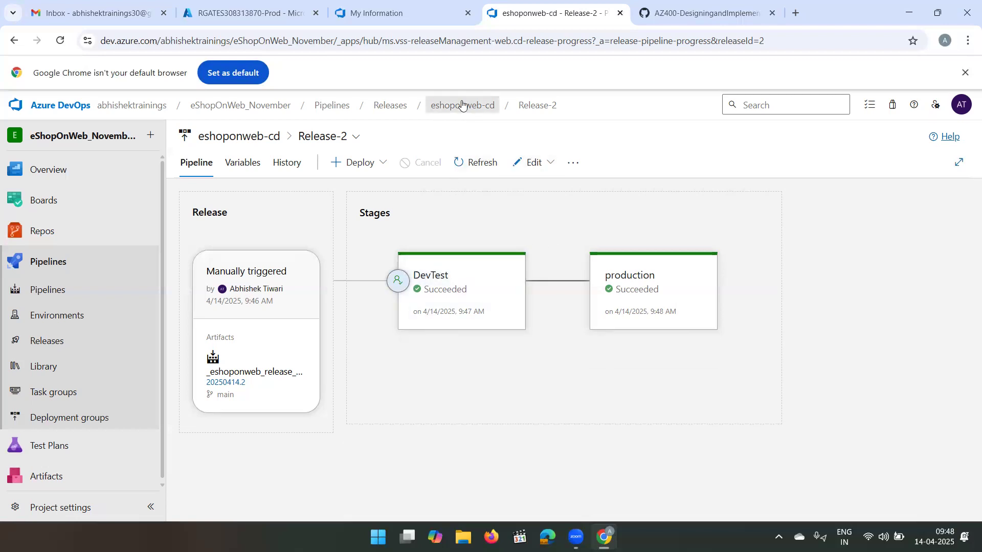
click(551, 161)
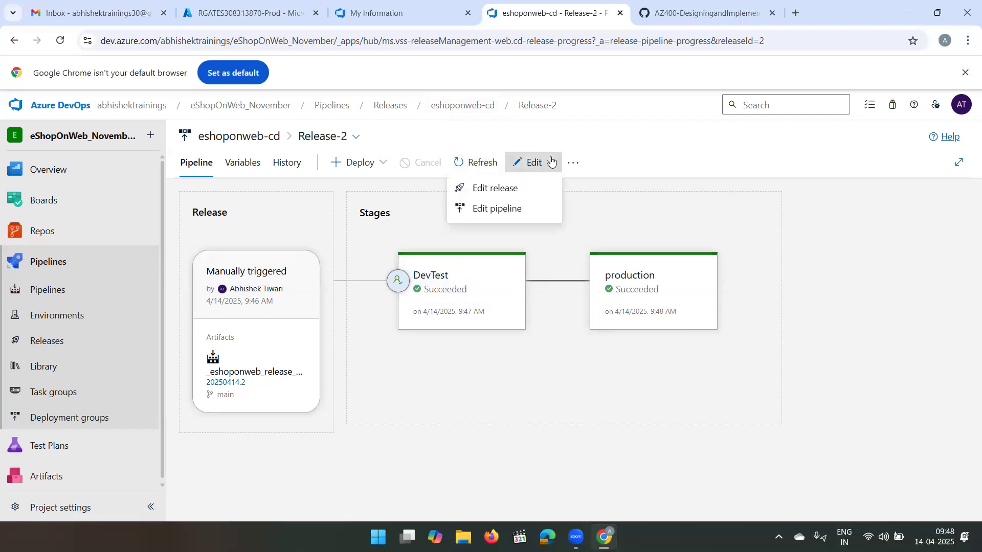
click(509, 215)
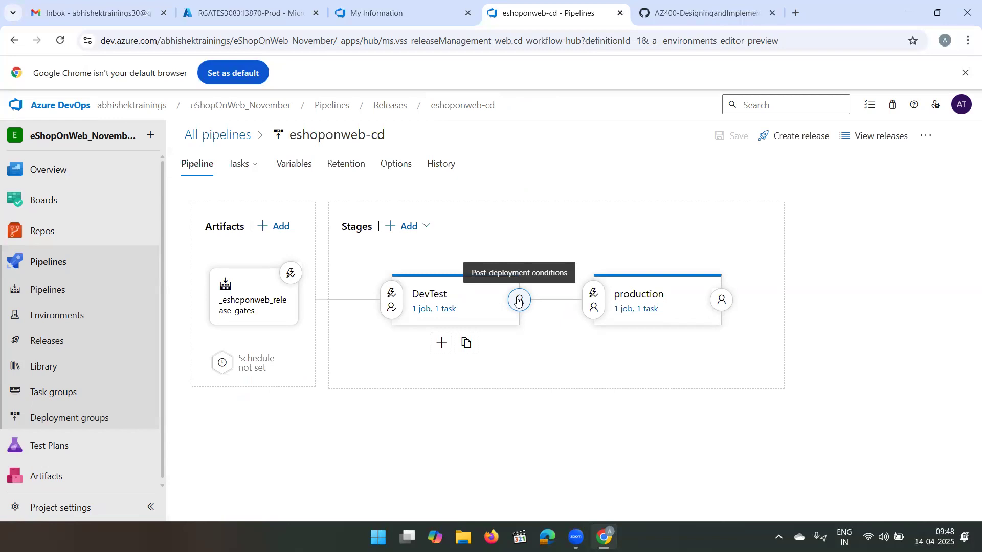
click(518, 301)
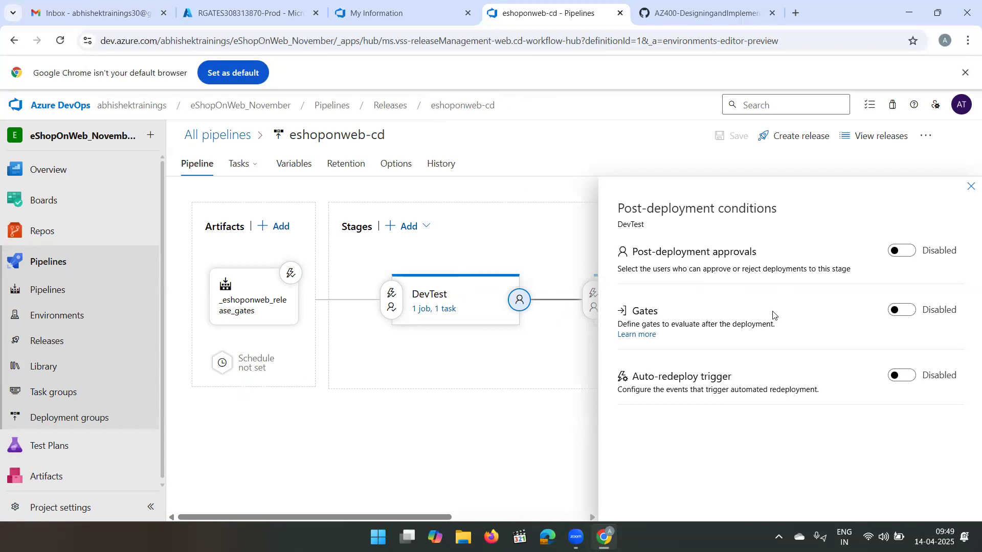
click(903, 310)
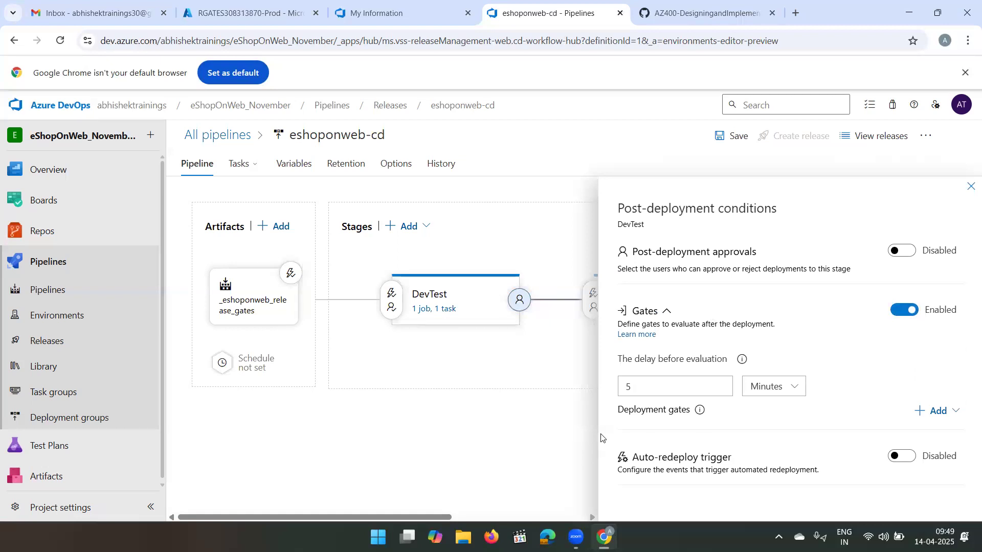
- Review the deployment gates help and add a Query Azure Monitor alerts gate to DevTest's post-deployment conditions
click(957, 411)
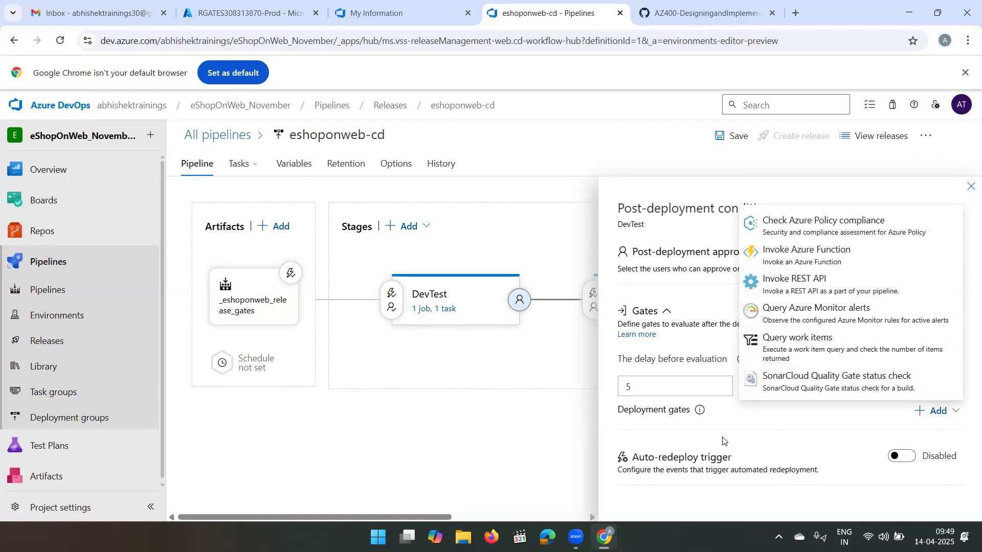
click(699, 412)
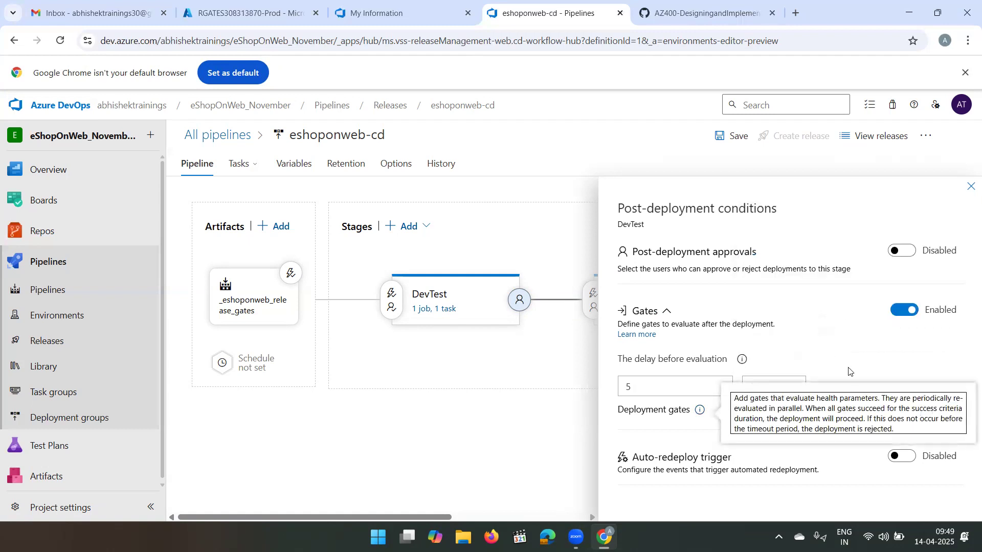
click(860, 337)
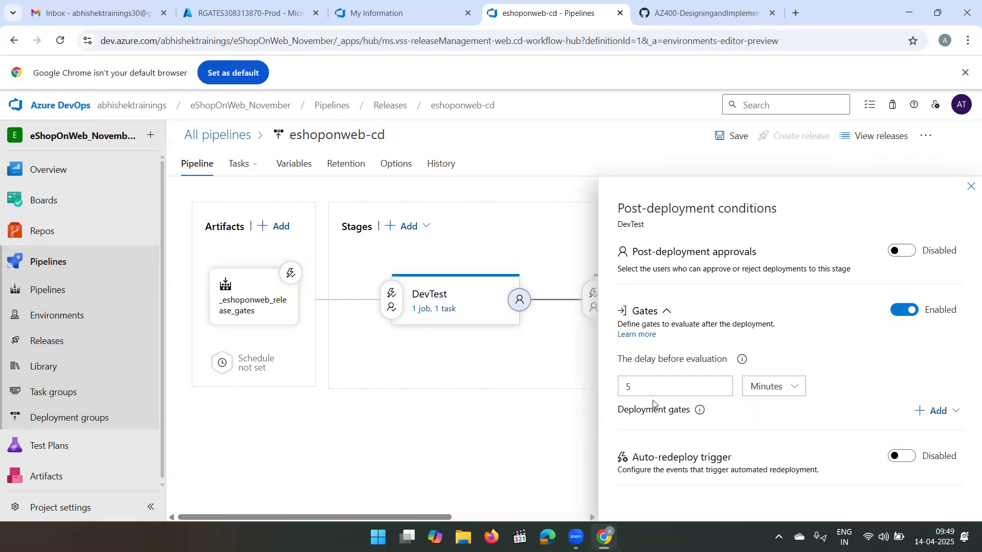
mouse_move(472, 330)
mouse_move(425, 302)
click(953, 414)
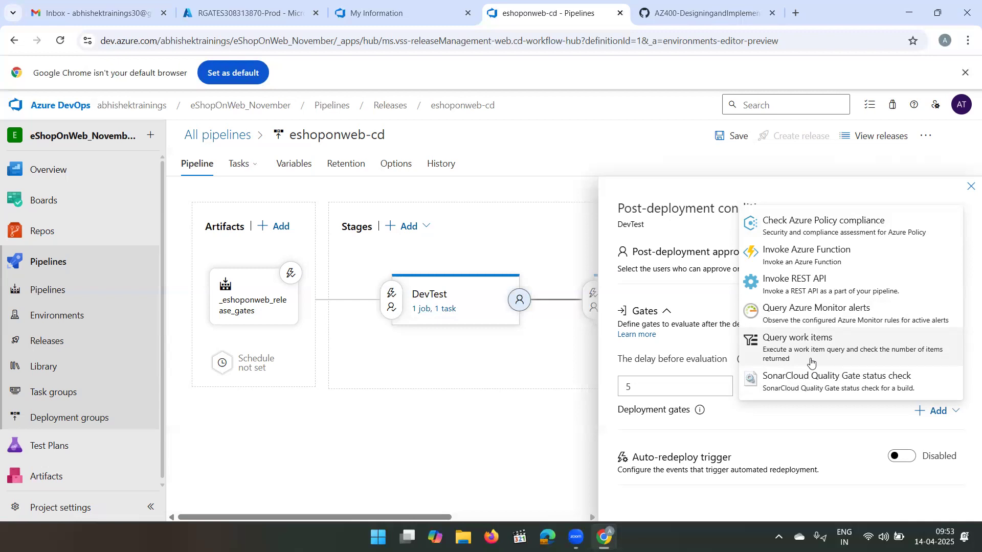
click(839, 310)
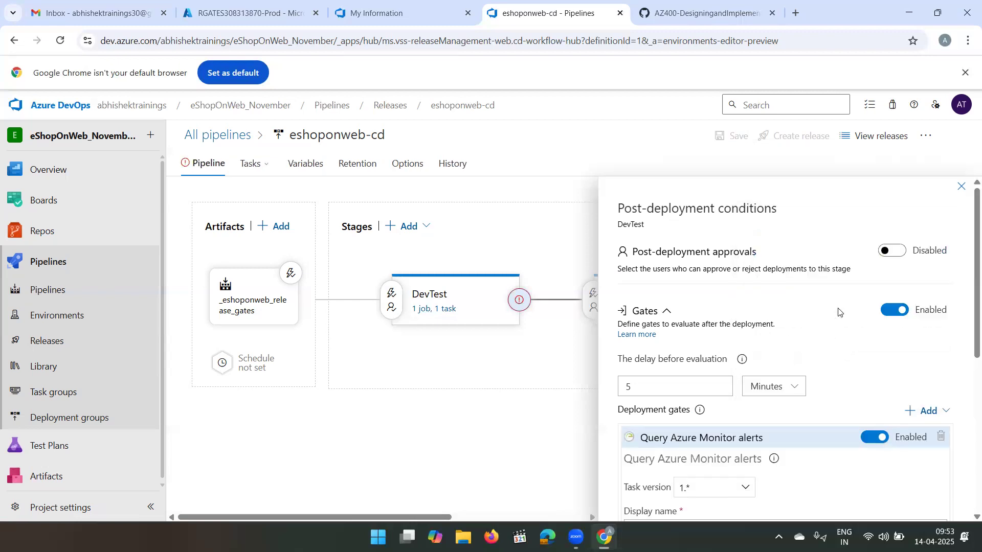
- Set the alerts gate's Azure subscription to the Azure subscription 1 service connection and its resource group to az400m03l08-RG
scroll(706, 370, down, 4)
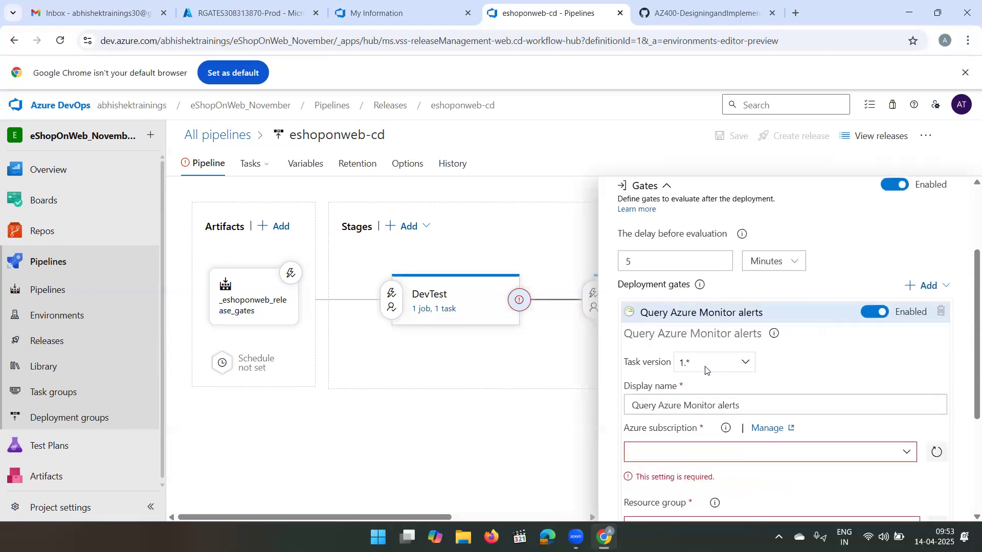
click(746, 330)
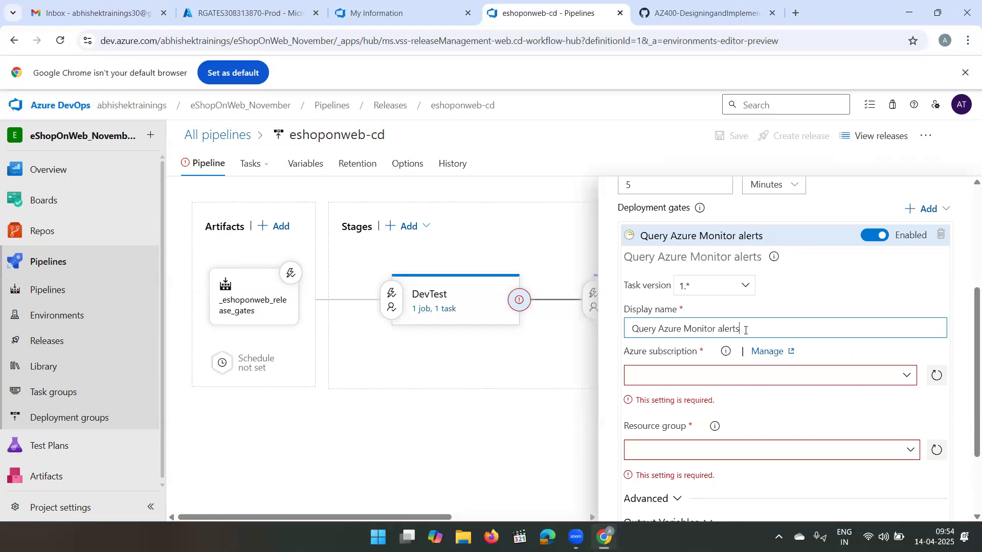
click(905, 382)
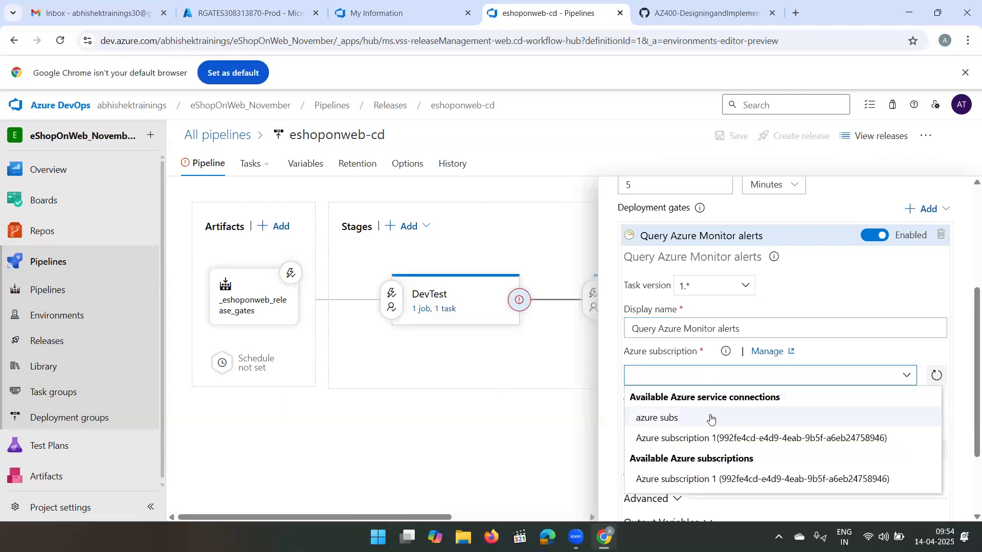
click(687, 438)
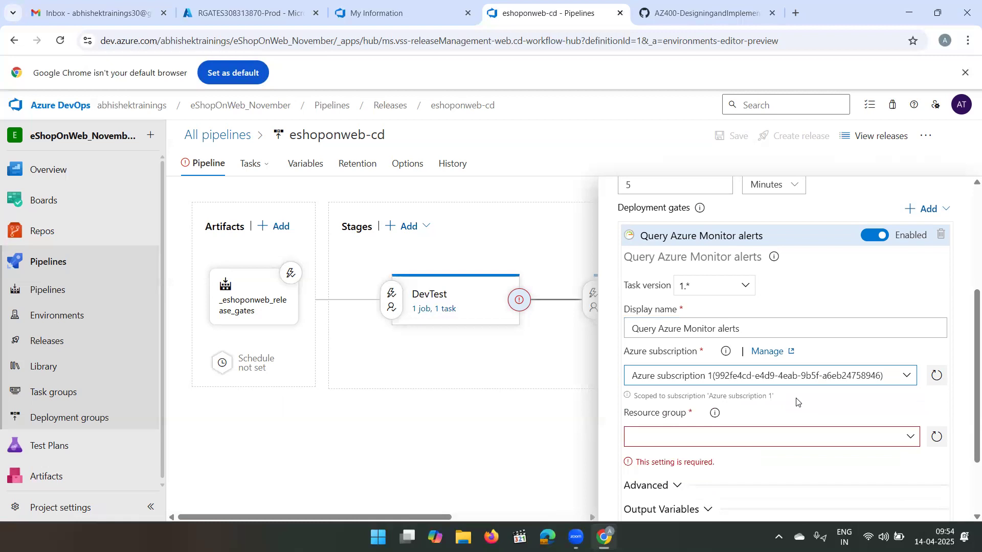
scroll(844, 373, down, 1)
click(913, 374)
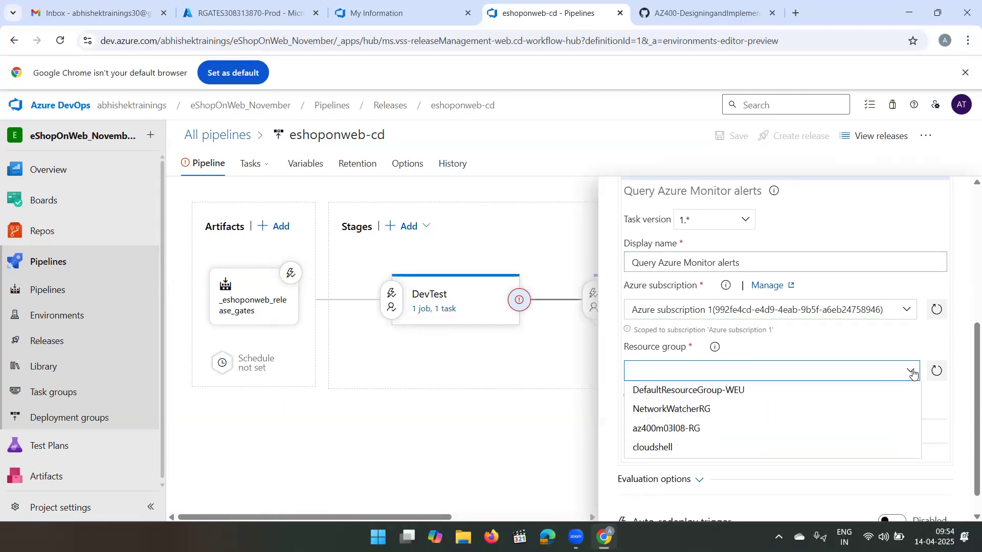
click(692, 434)
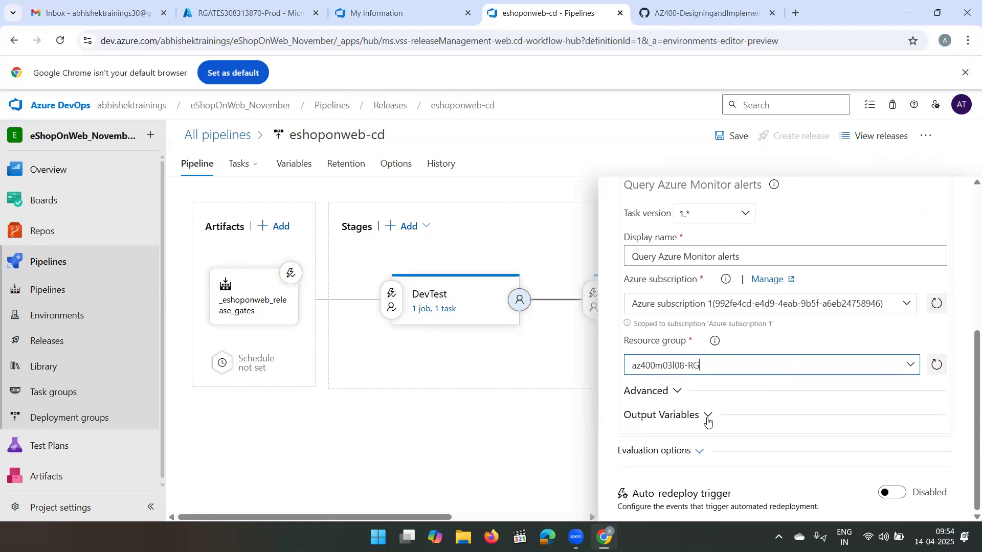
- Expand the alerts gate's advanced settings and examine the filter type, severity, time range options, alert state and monitor condition
click(678, 397)
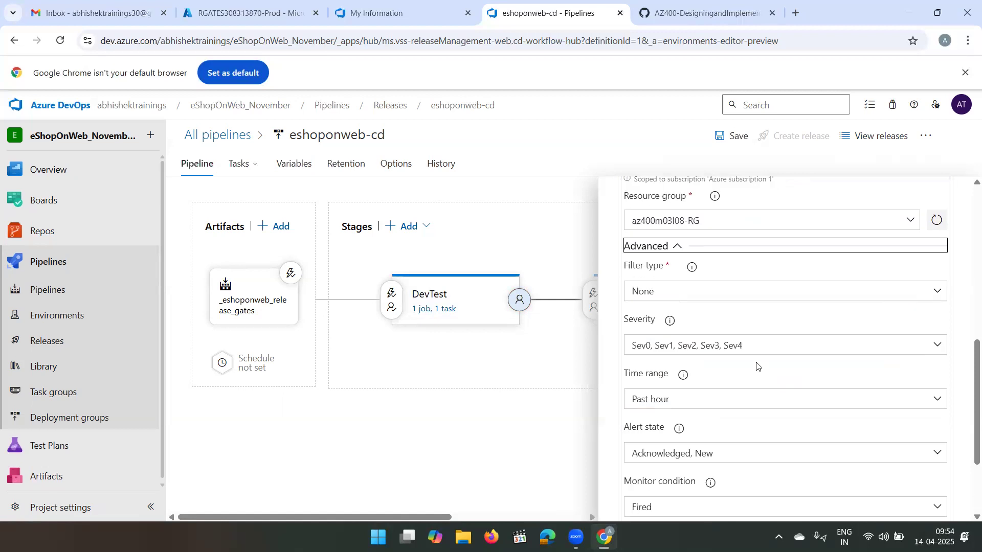
scroll(756, 366, down, 1)
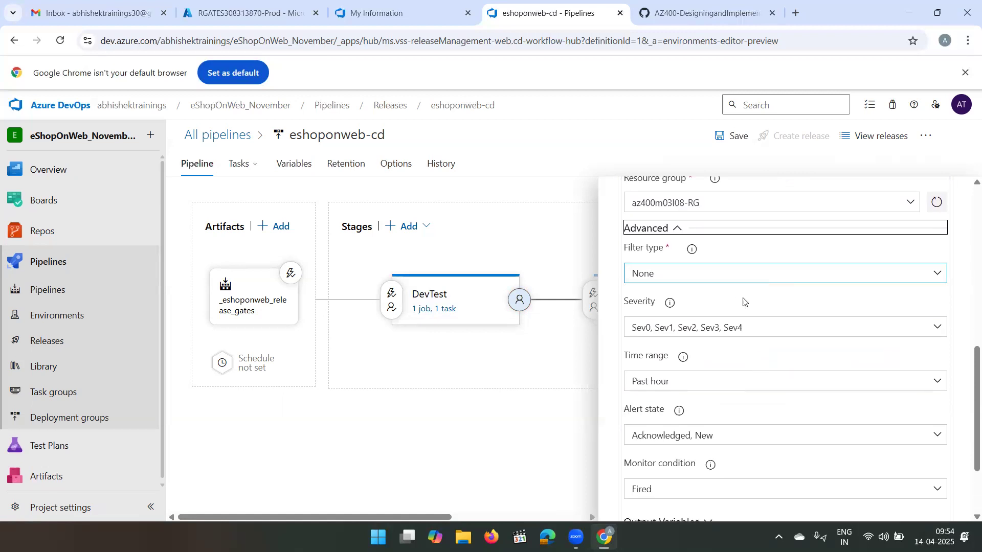
drag(753, 326, 614, 335)
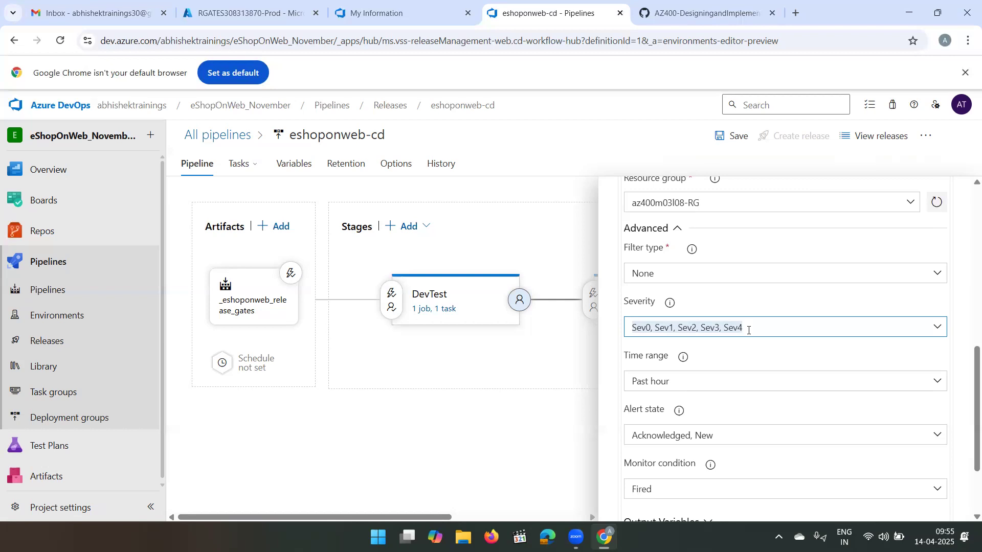
drag(761, 329, 638, 327)
click(791, 328)
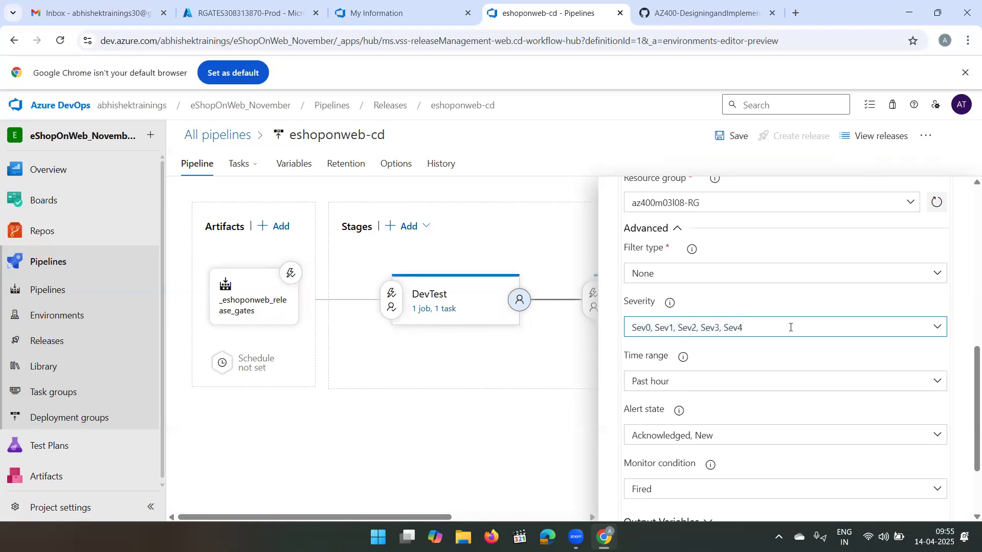
double_click(684, 328)
click(745, 359)
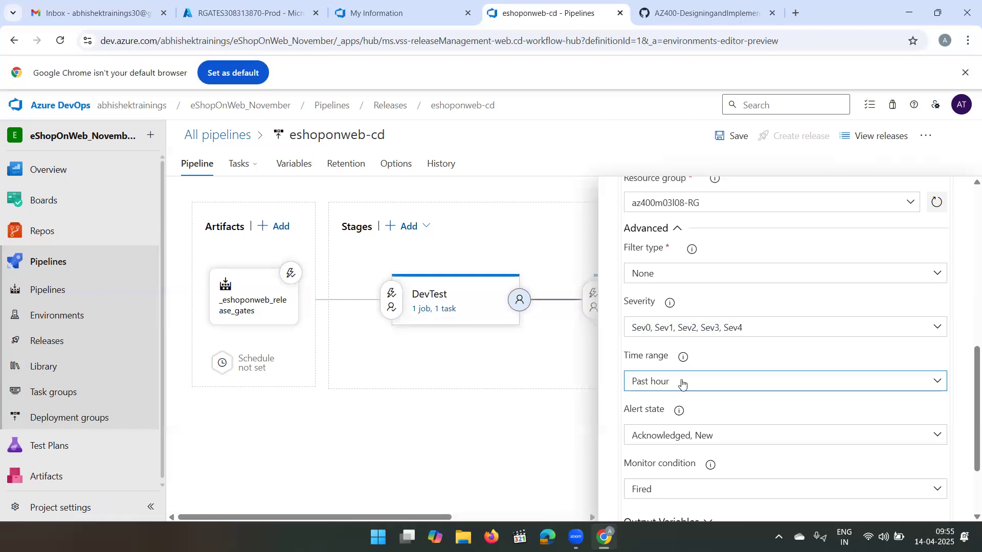
scroll(683, 383, down, 2)
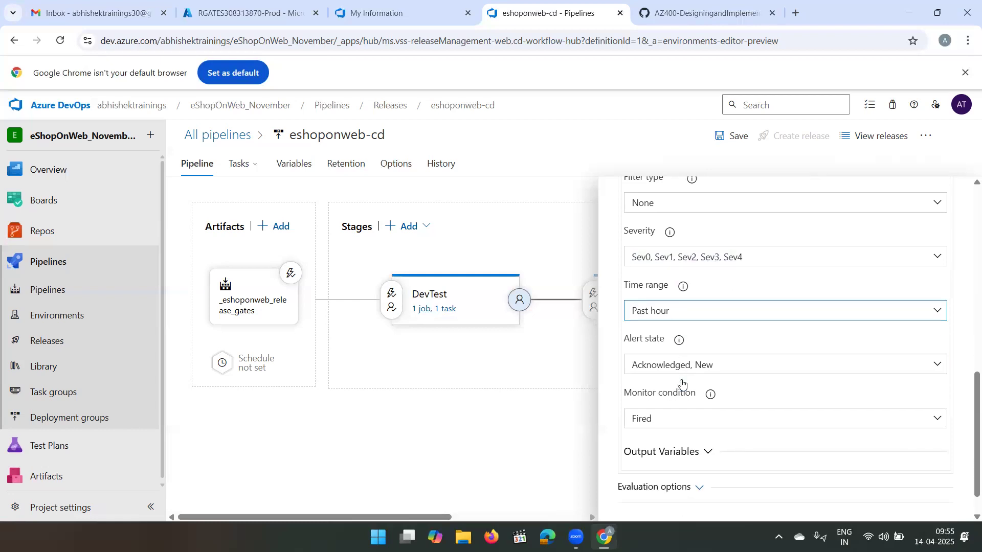
click(698, 312)
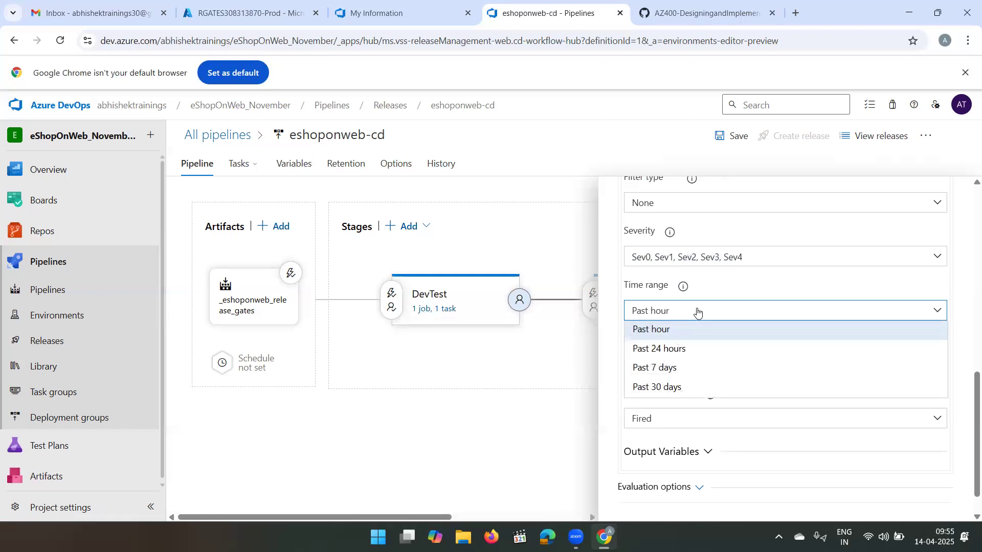
click(756, 285)
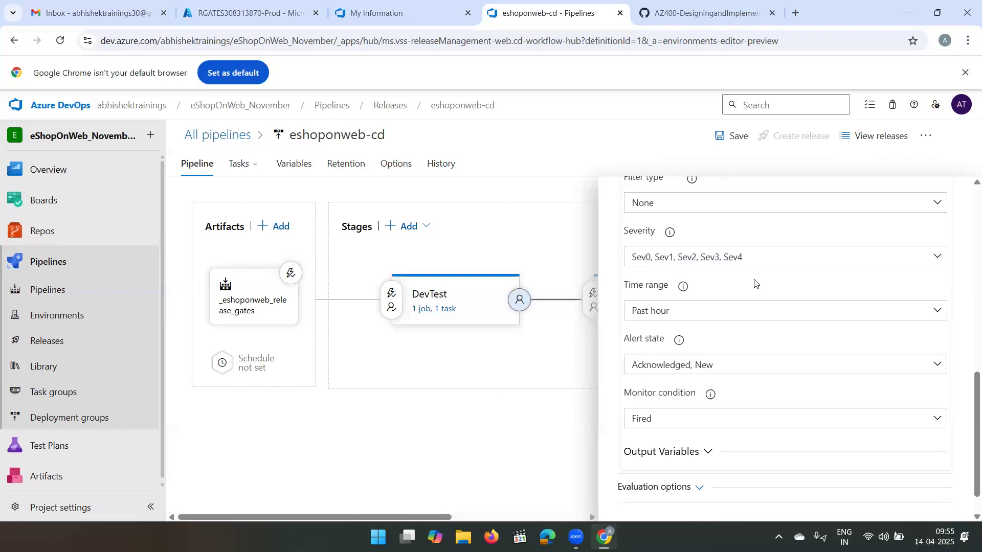
- In the DevTest gates' evaluation options, set the time between re-evaluations to 5 minutes and the gate failure timeout to 8 hours
scroll(715, 338, down, 1)
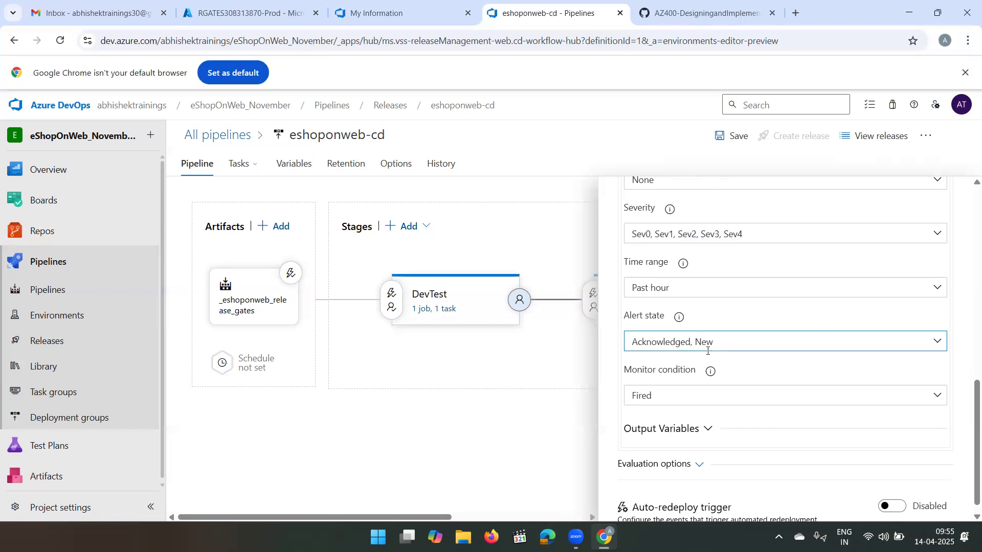
scroll(708, 353, down, 1)
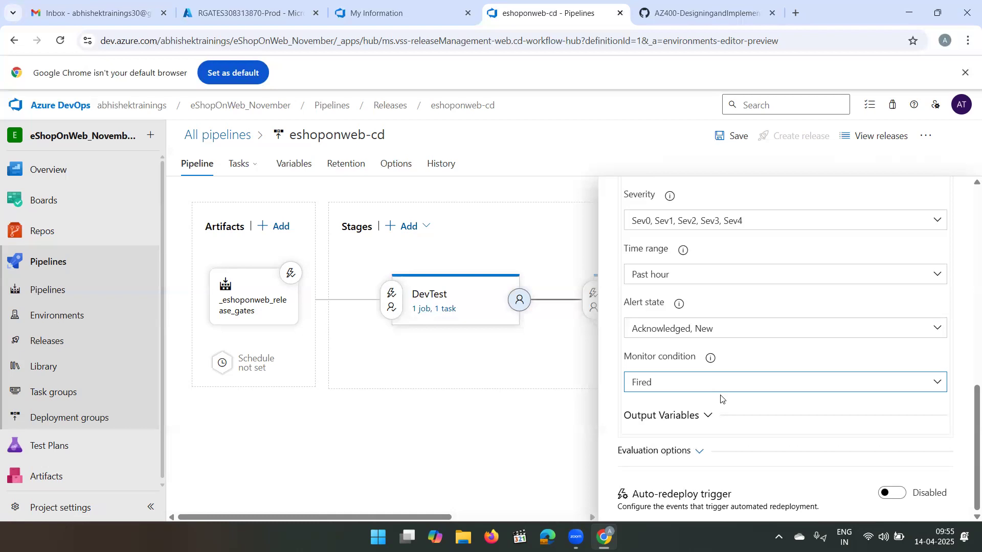
click(699, 451)
scroll(699, 451, down, 1)
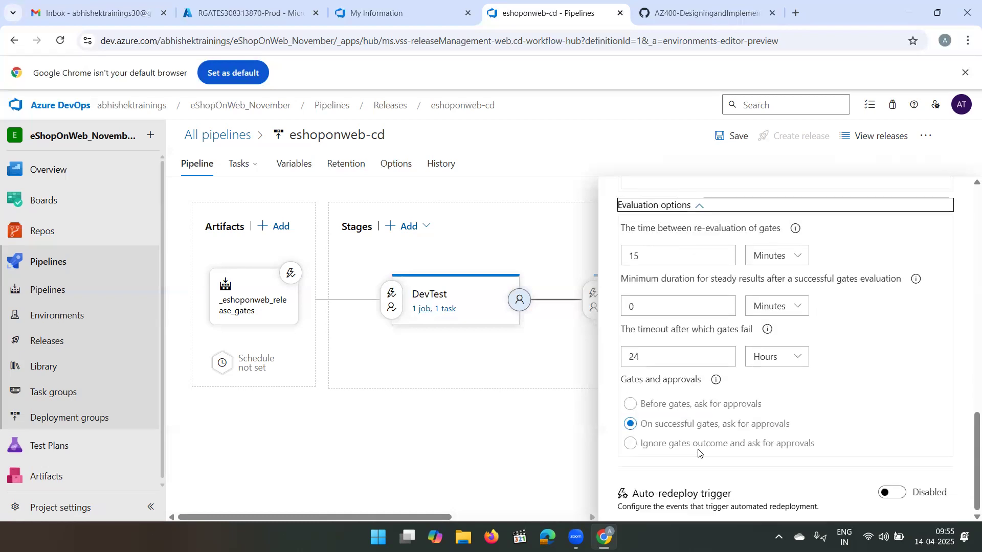
click(662, 253)
key(BackSpace)
key(BackSpace)
text(5)
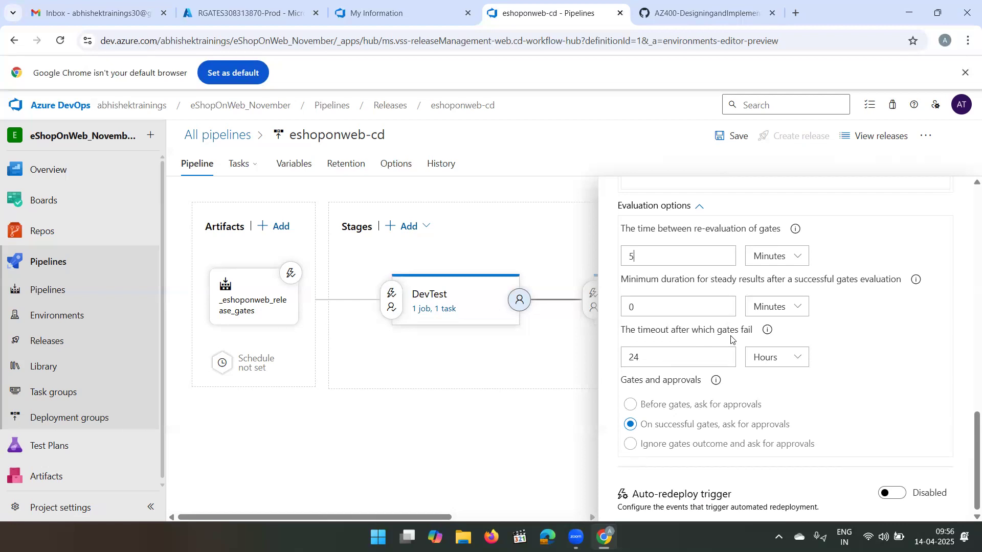
double_click(671, 361)
text(8)
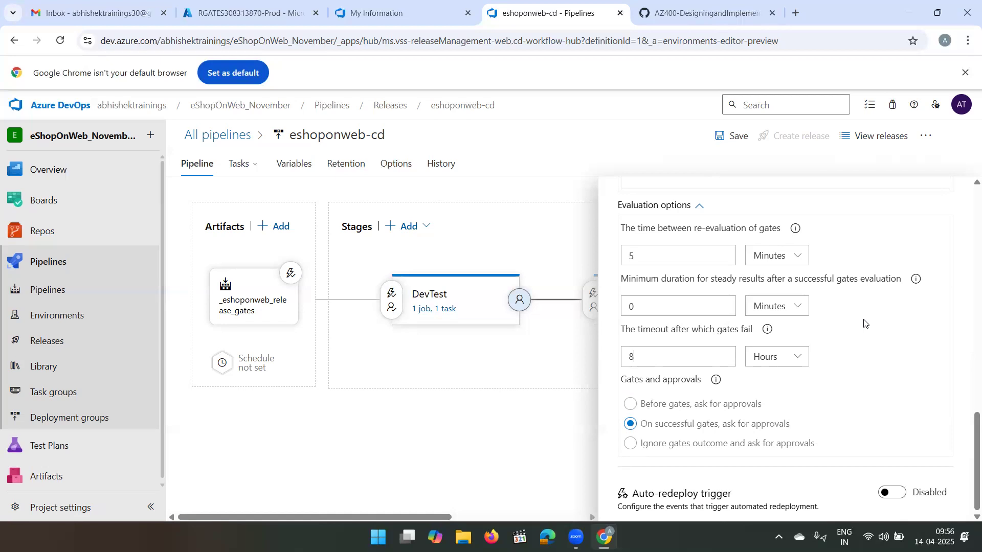
- Recheck that gates are enabled in DevTest's post-deployment conditions and save the eshoponweb-cd pipeline
scroll(864, 323, up, 10)
scroll(865, 319, up, 2)
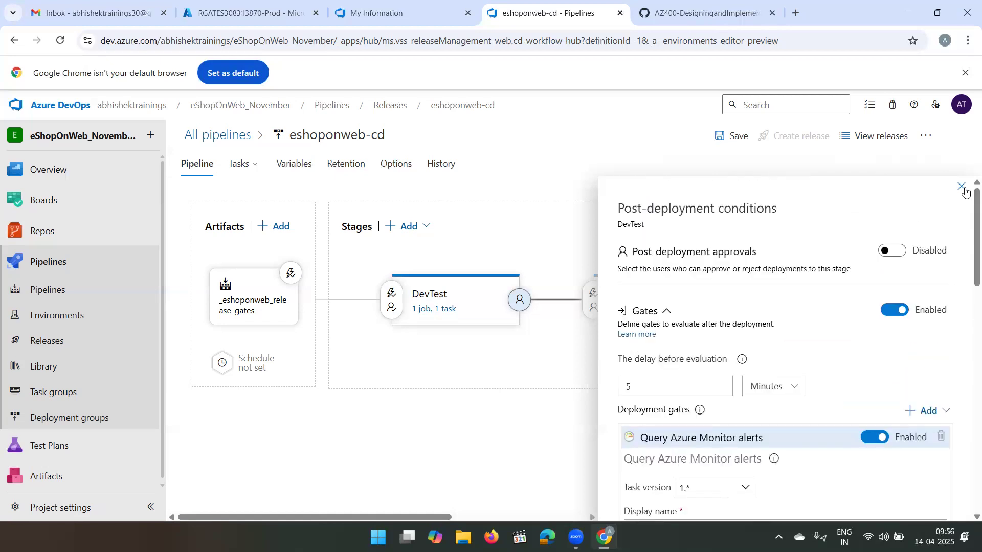
click(962, 187)
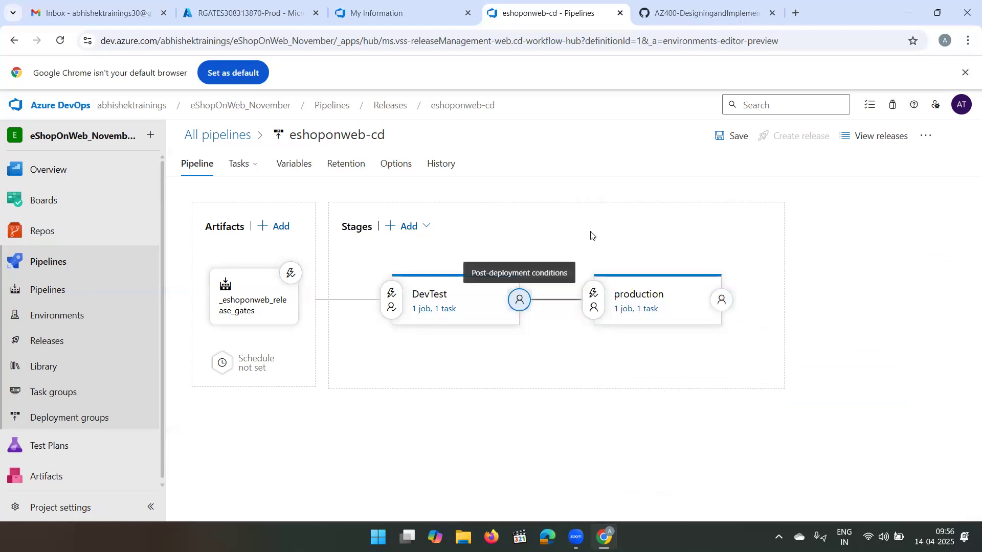
click(520, 302)
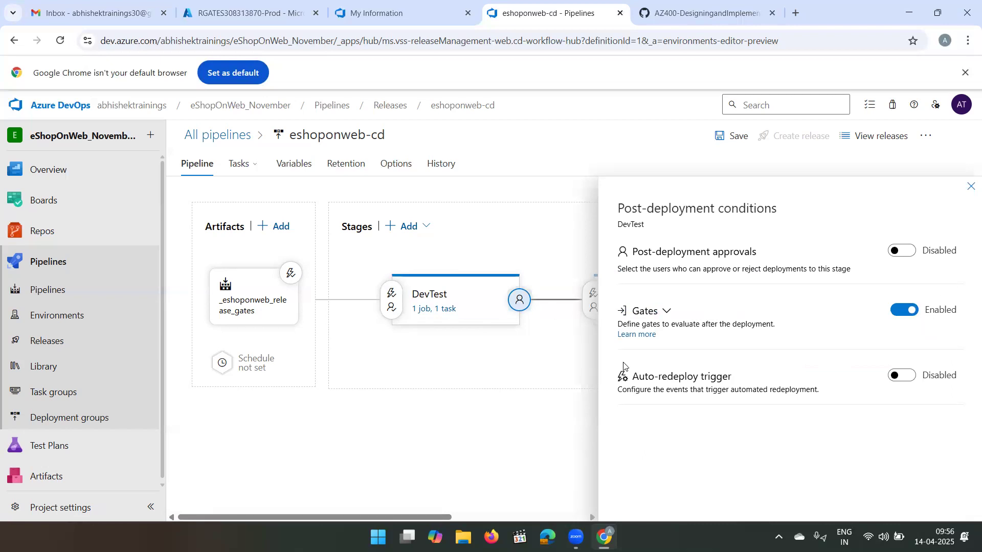
click(970, 190)
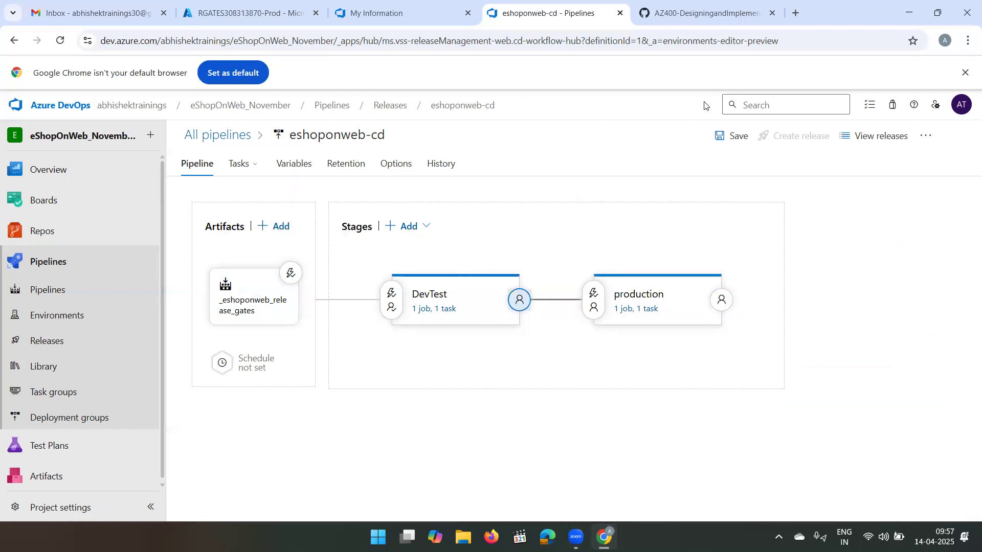
click(720, 135)
click(550, 359)
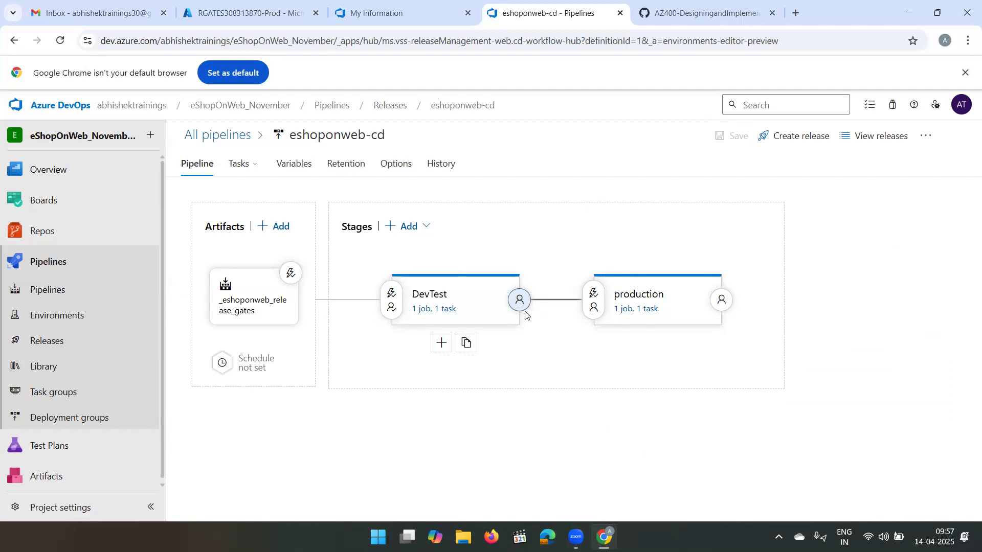
click(243, 7)
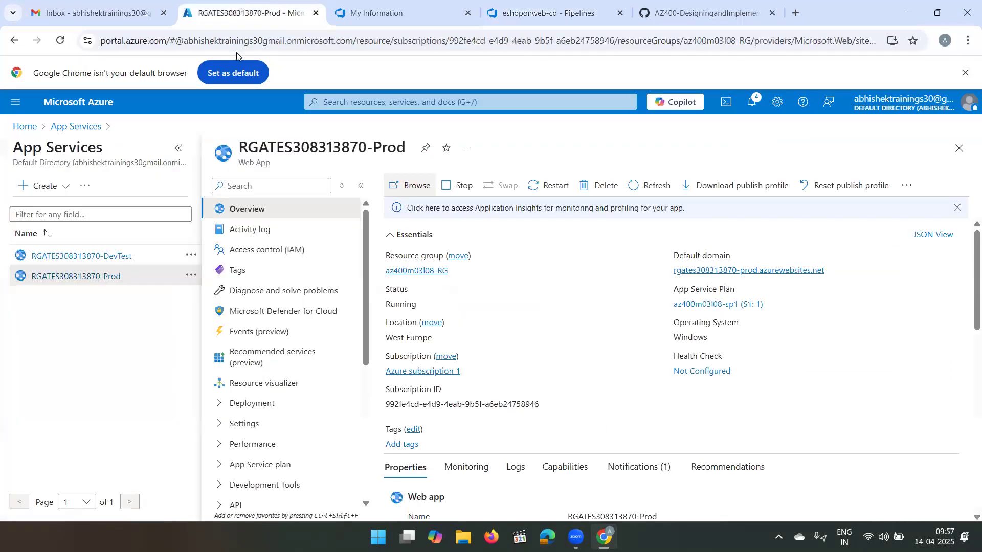
click(99, 255)
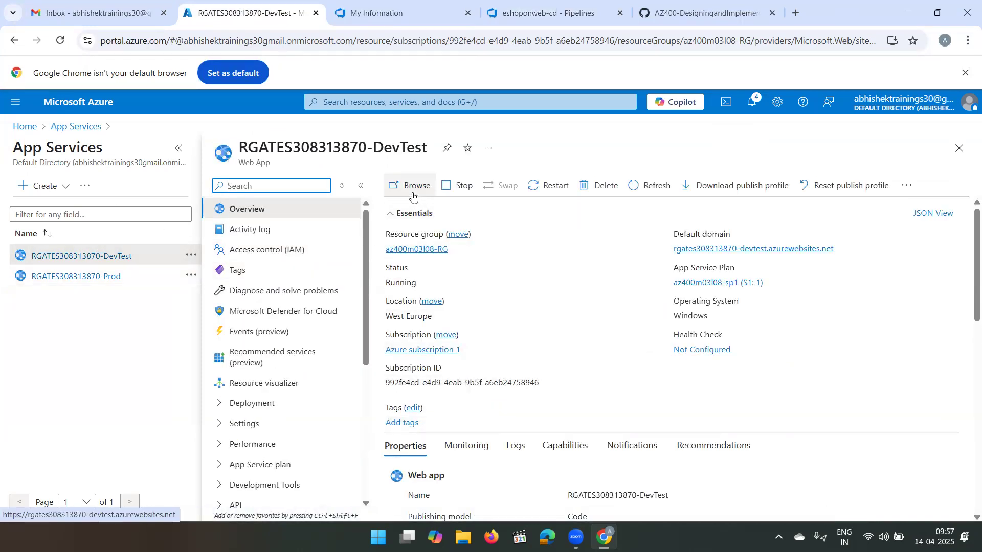
click(412, 196)
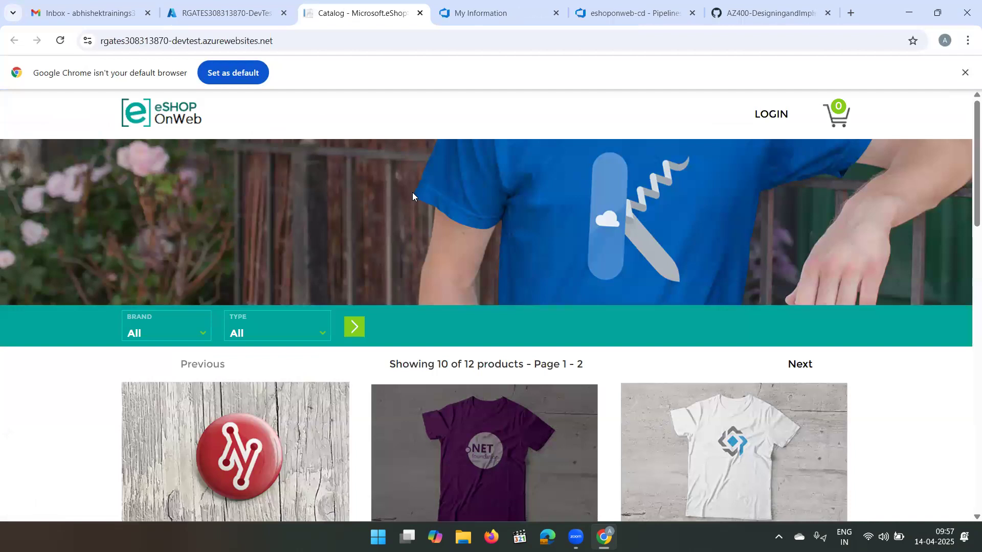
- Request the nonexistent /discount page on the DevTest site to produce a failed request
click(303, 35)
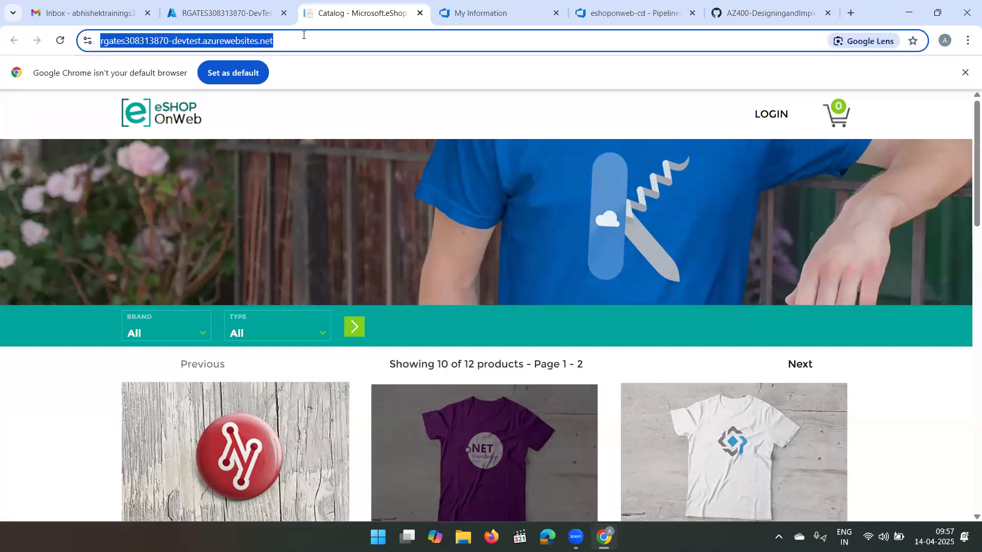
click(303, 35)
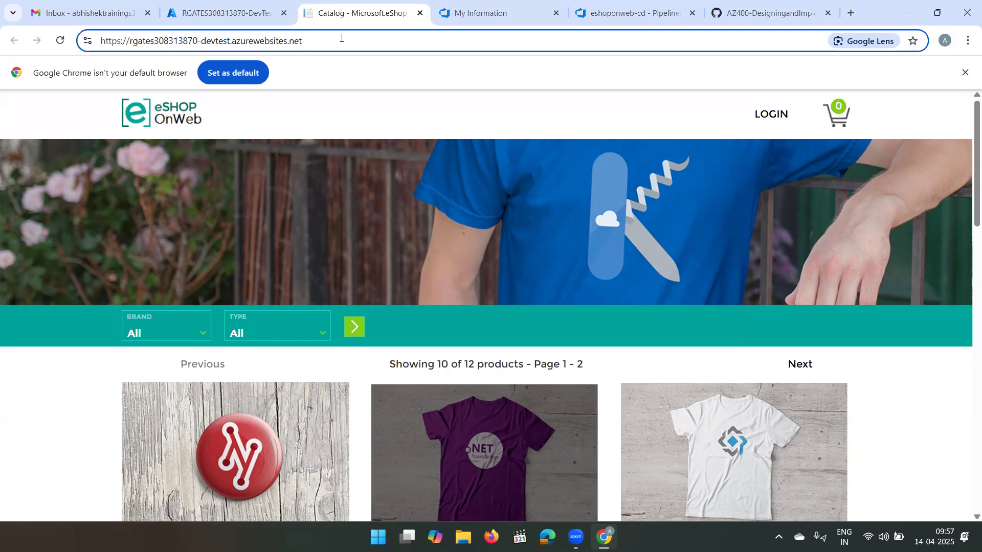
text(/)
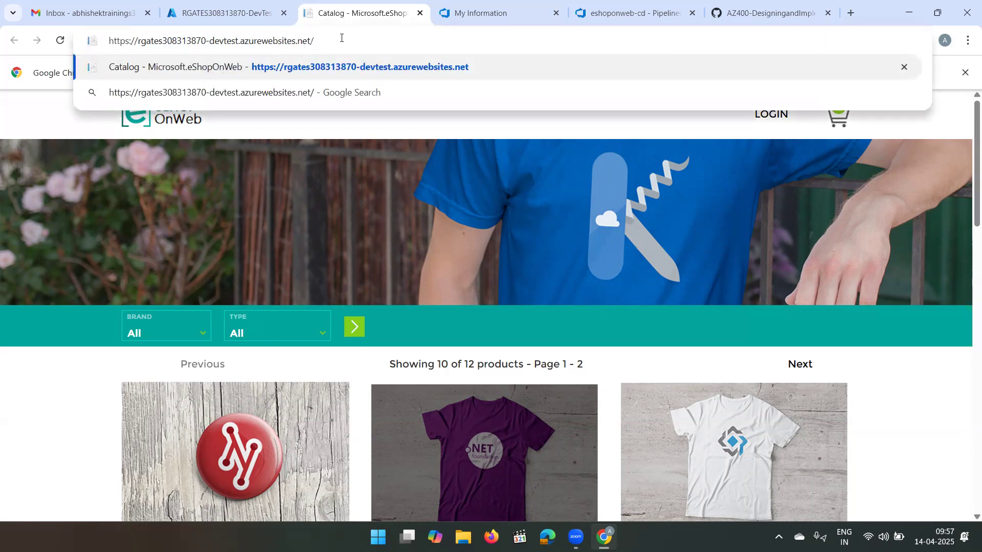
text(d)
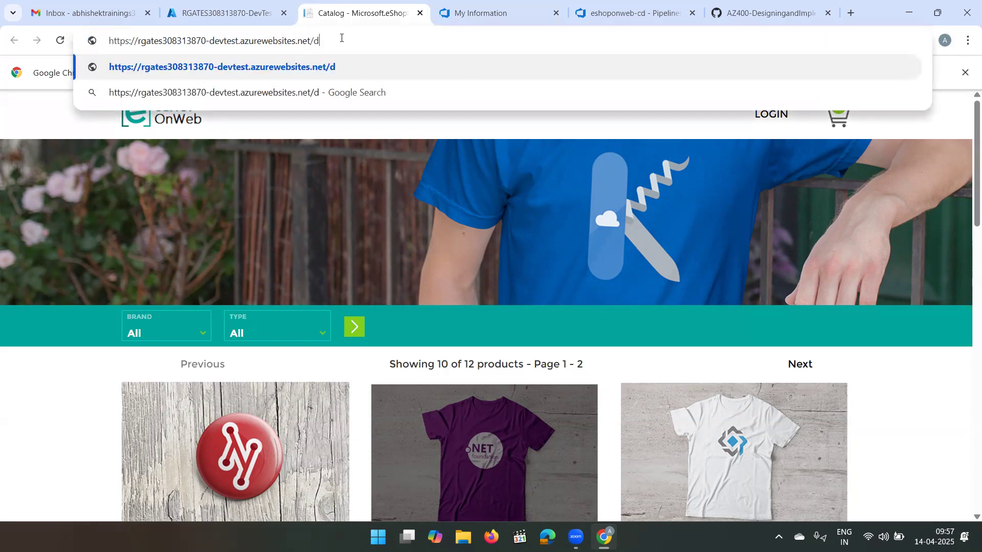
text(isco)
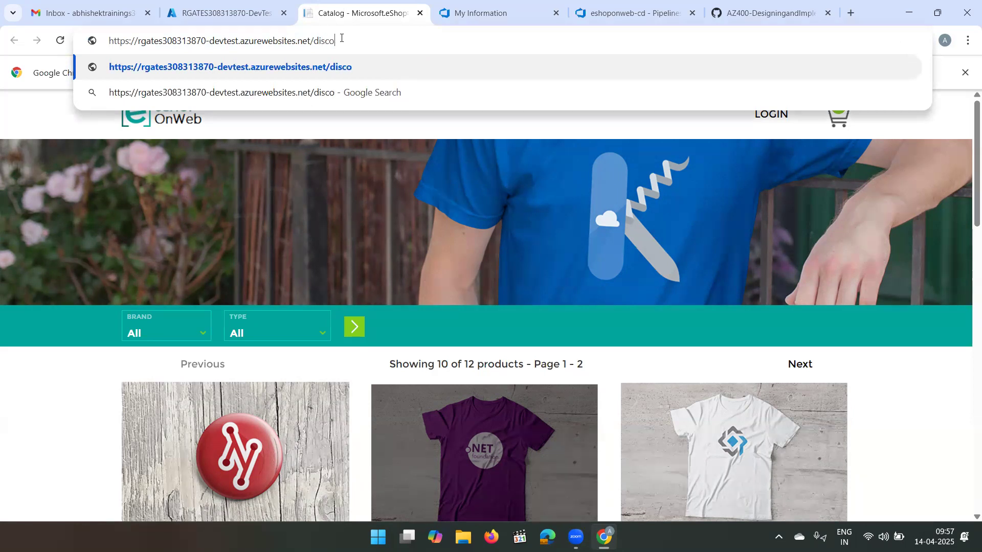
text(unt)
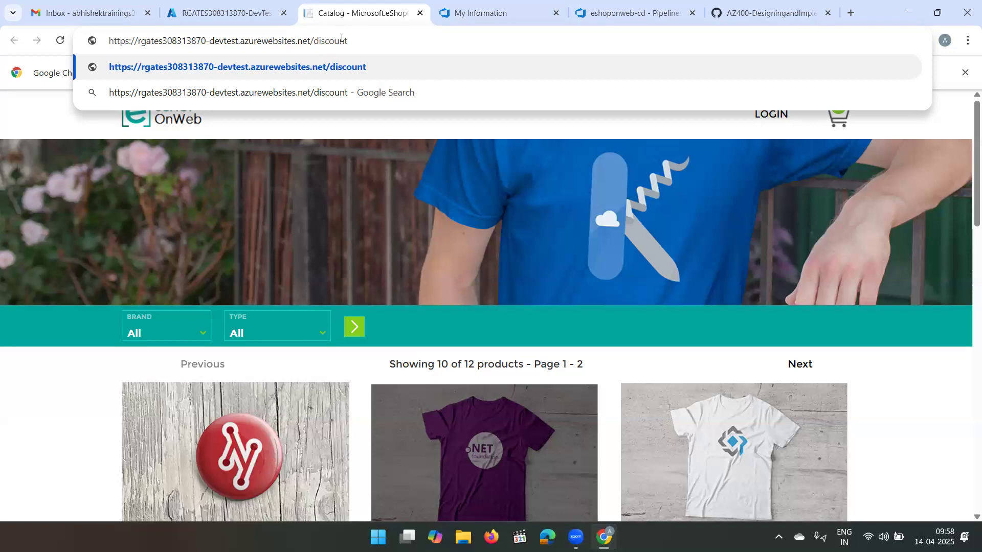
drag(343, 46, 315, 49)
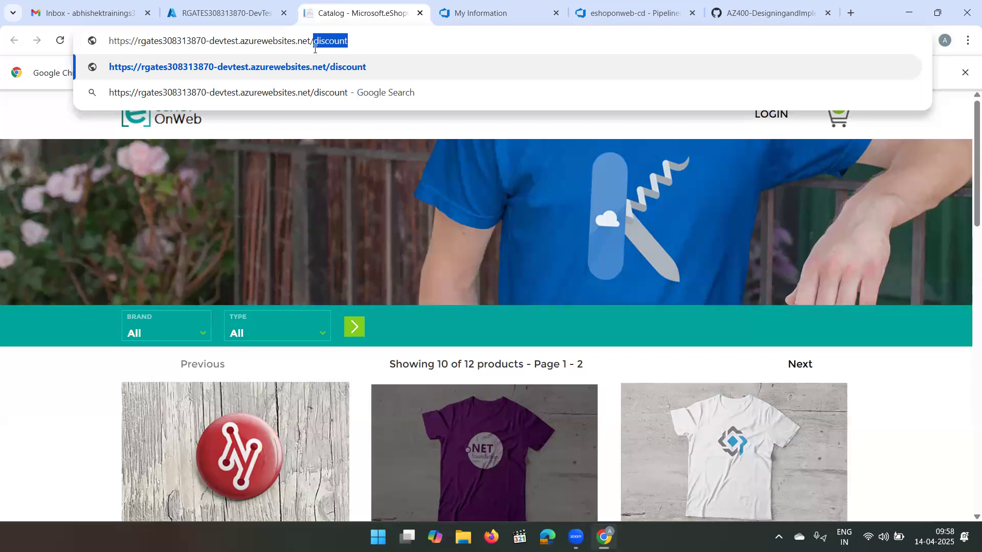
click(392, 52)
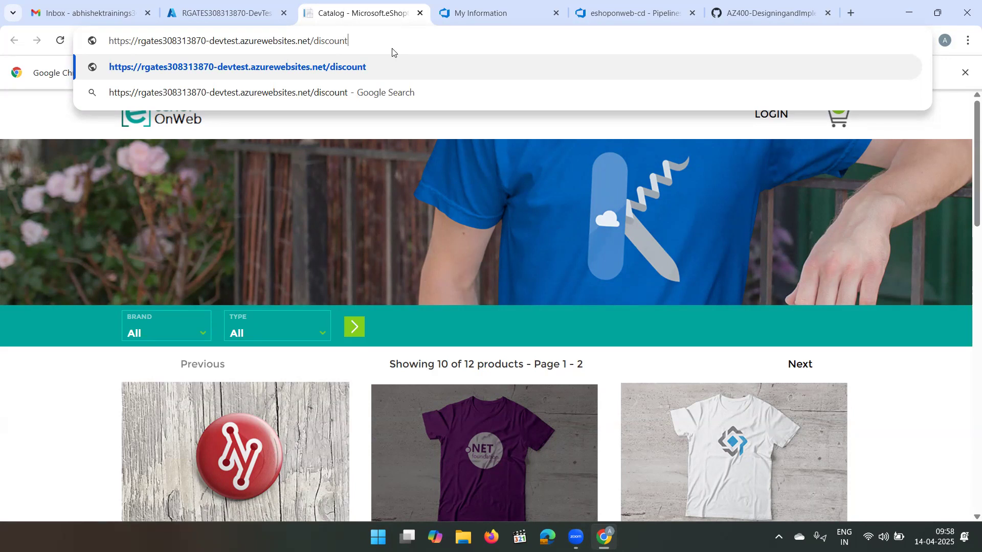
key(Return)
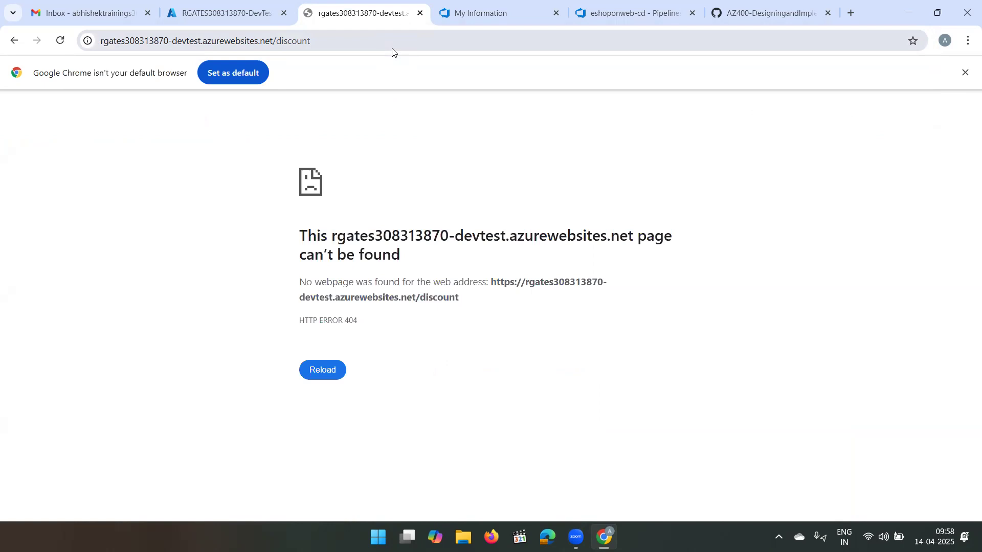
- Reload the DevTest site's /discount address several times to generate more failed requests
drag(274, 42, 101, 43)
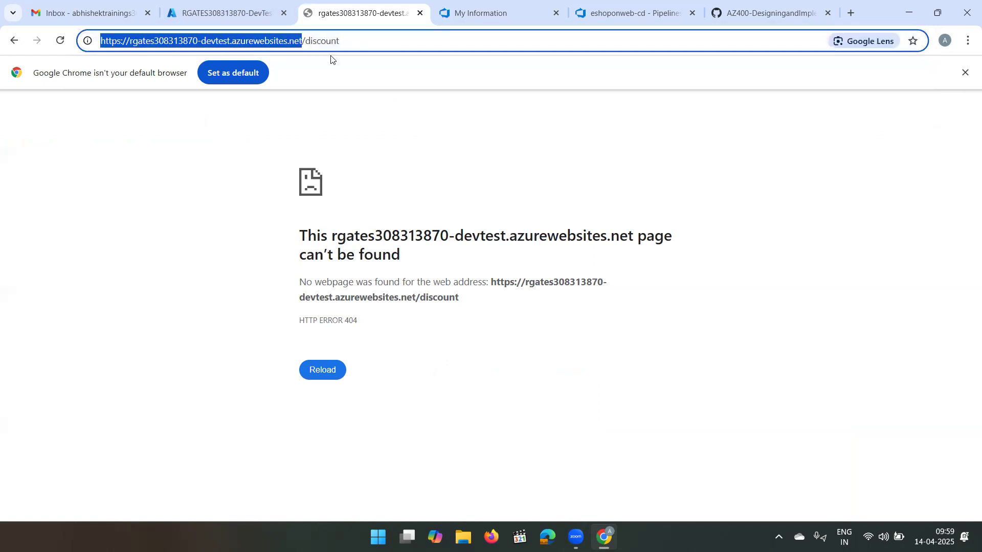
click(355, 37)
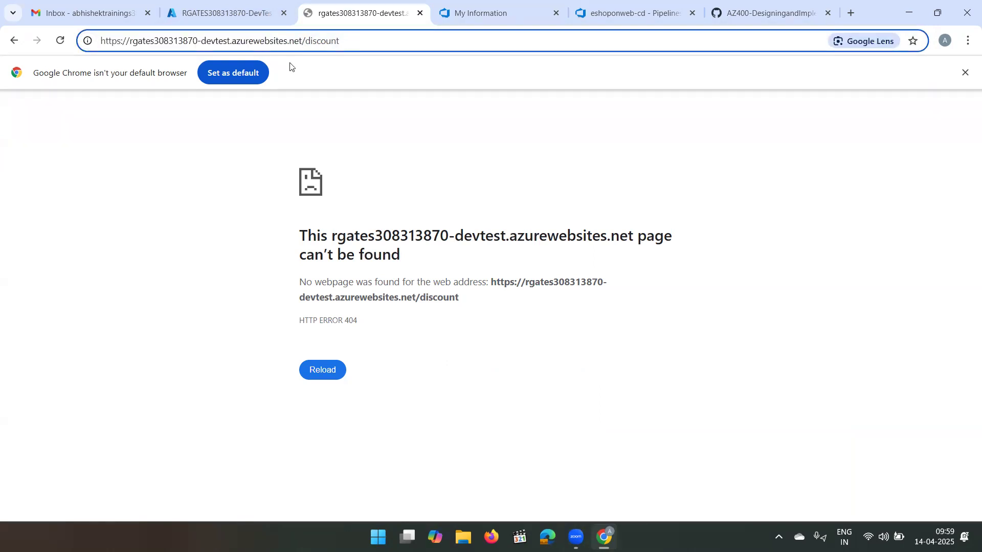
click(62, 41)
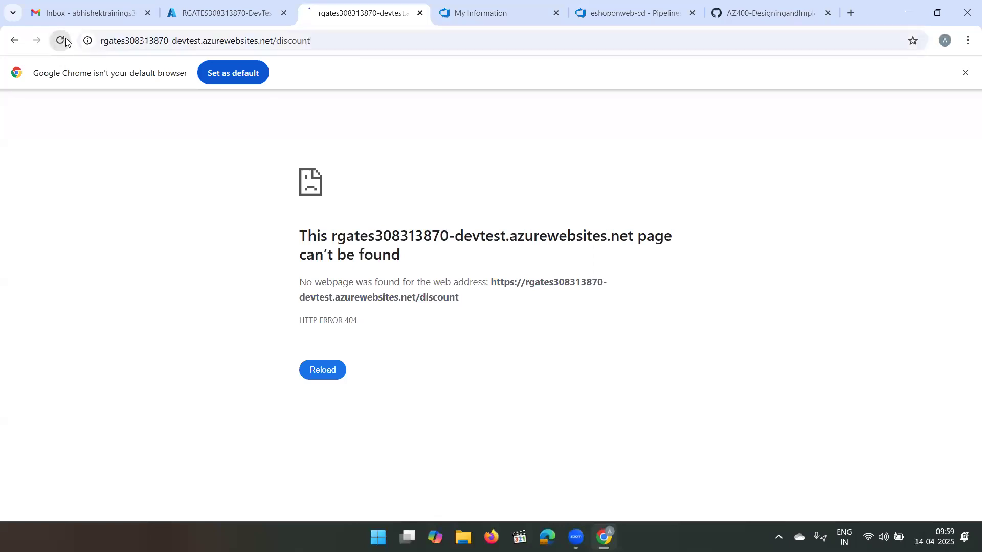
click(339, 42)
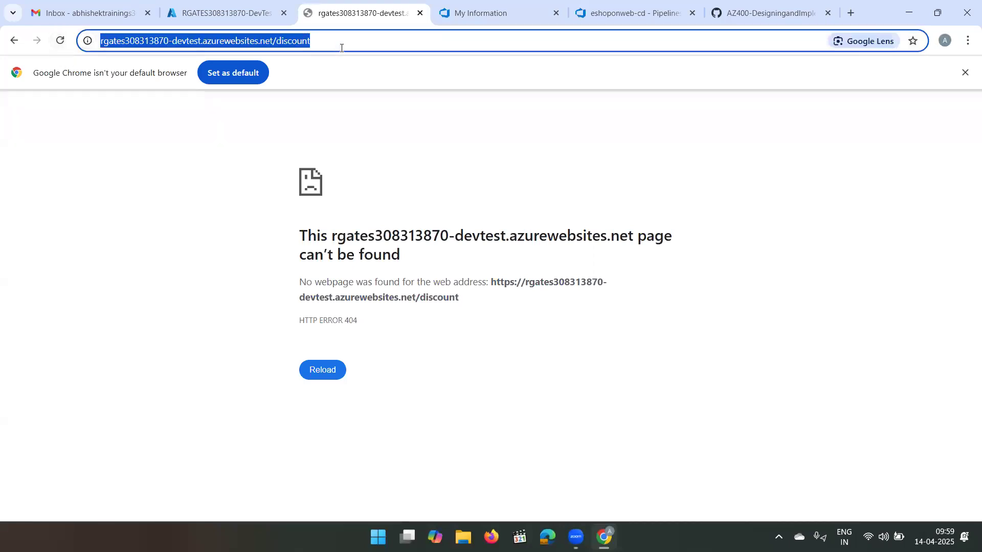
click(57, 47)
click(57, 47)
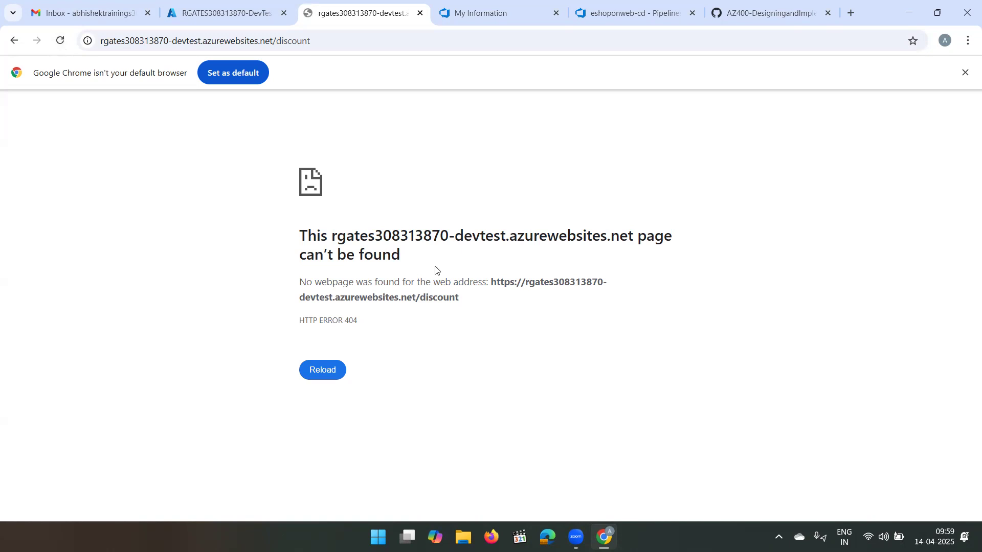
- Return to the Azure portal, open the alert rules under Monitor's alerts and refresh the list
click(209, 9)
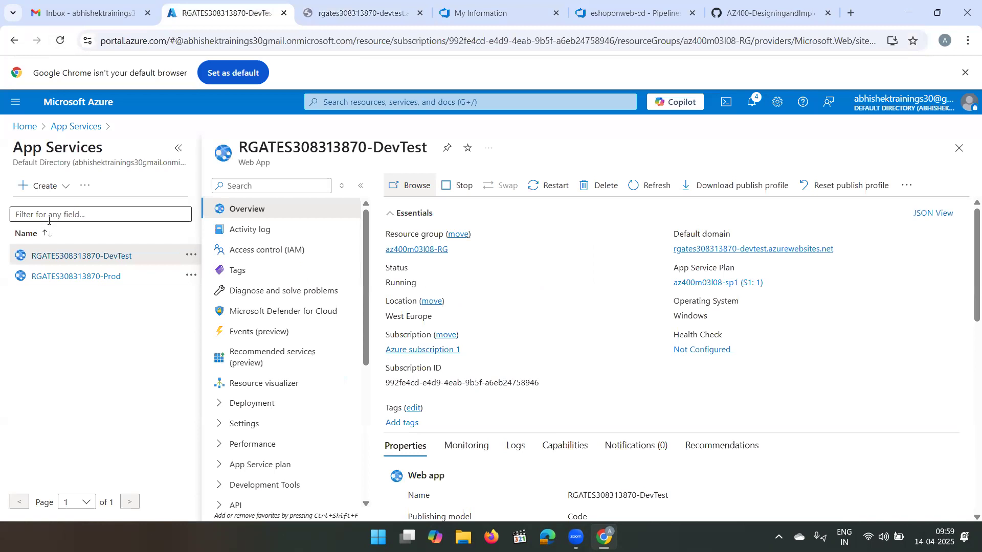
click(24, 128)
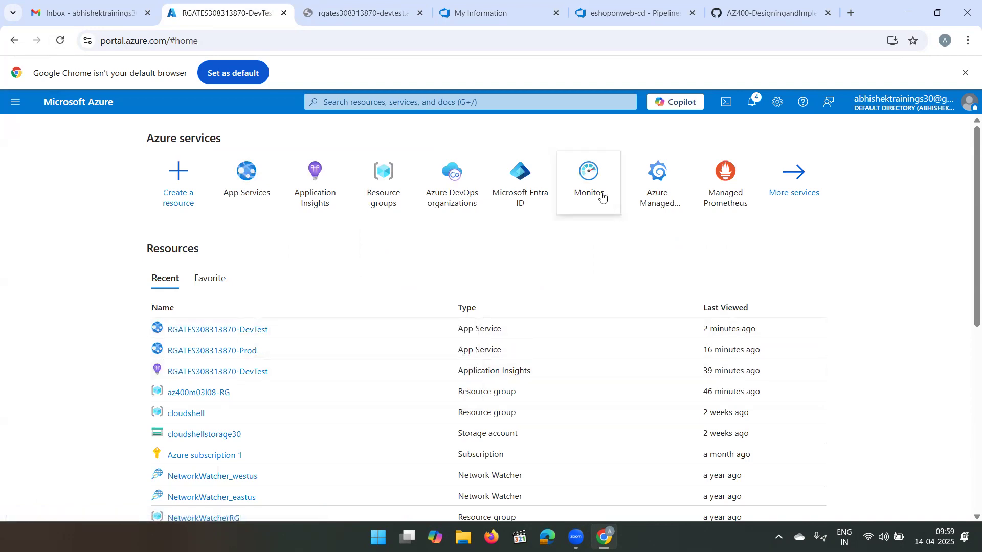
click(581, 179)
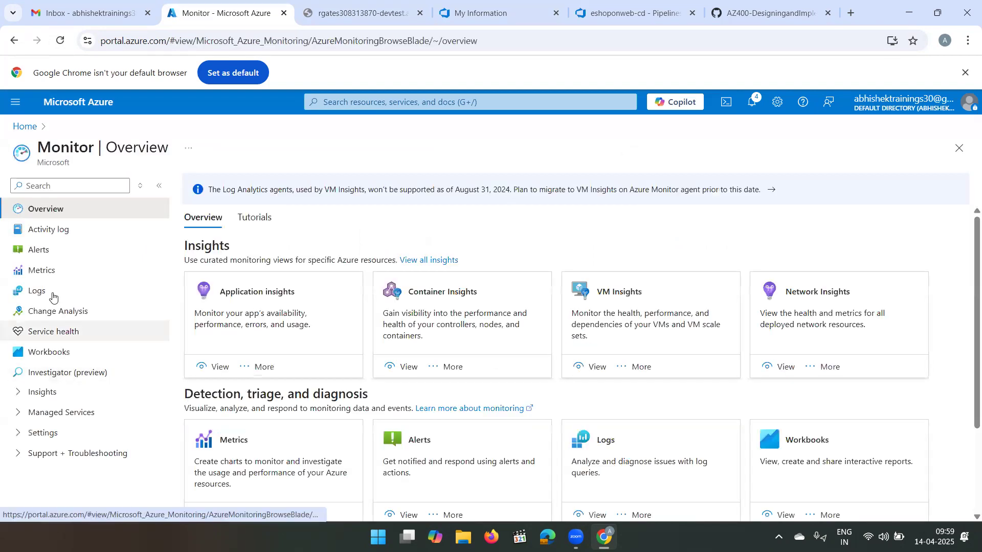
click(52, 258)
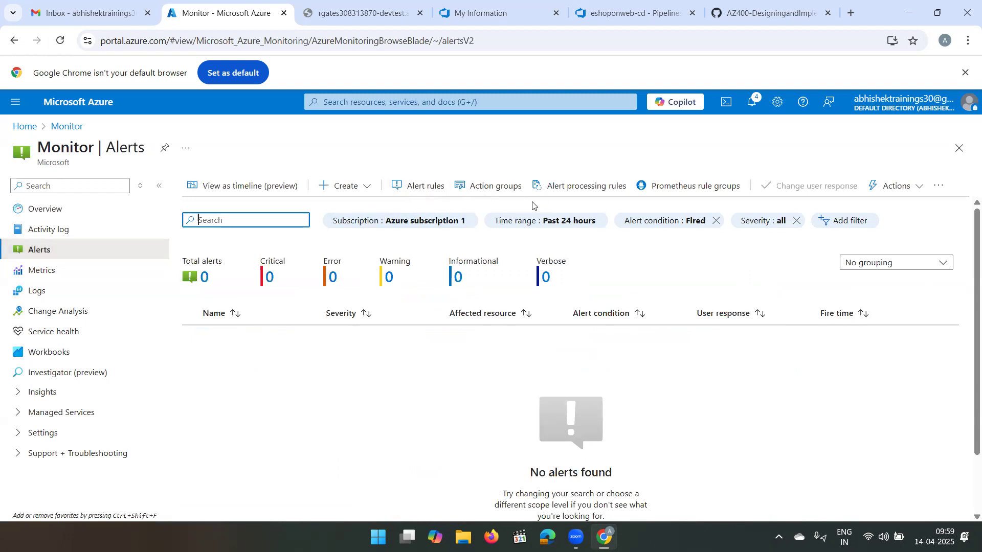
click(419, 192)
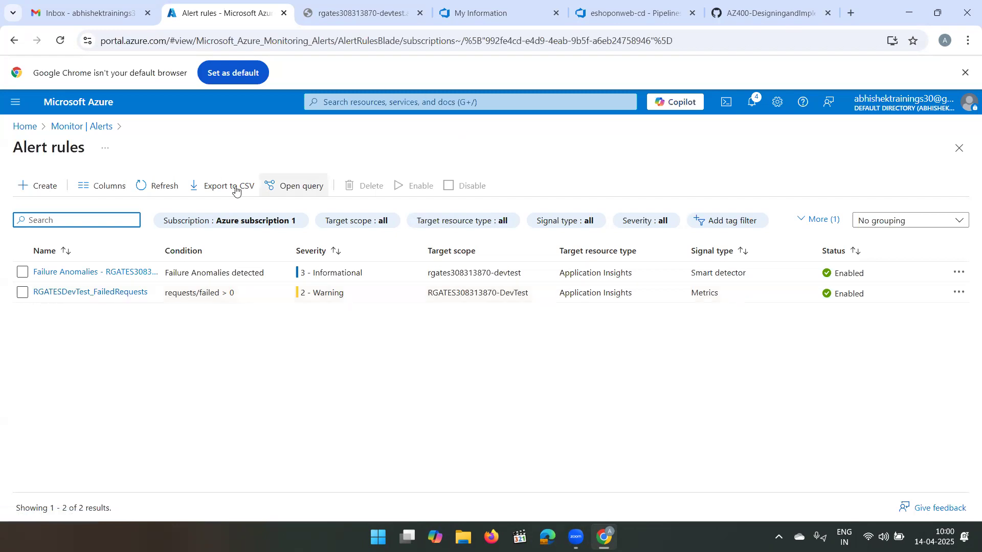
click(170, 188)
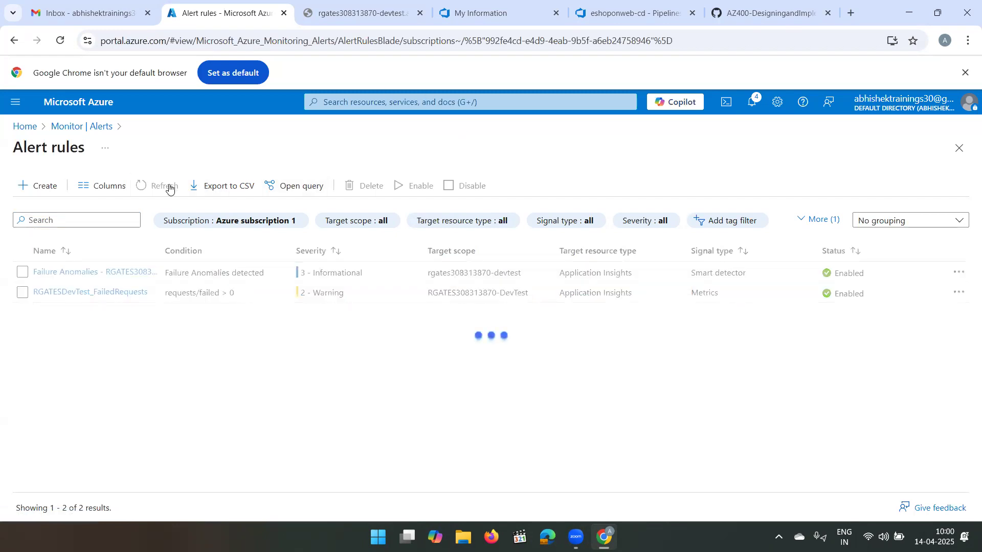
click(170, 188)
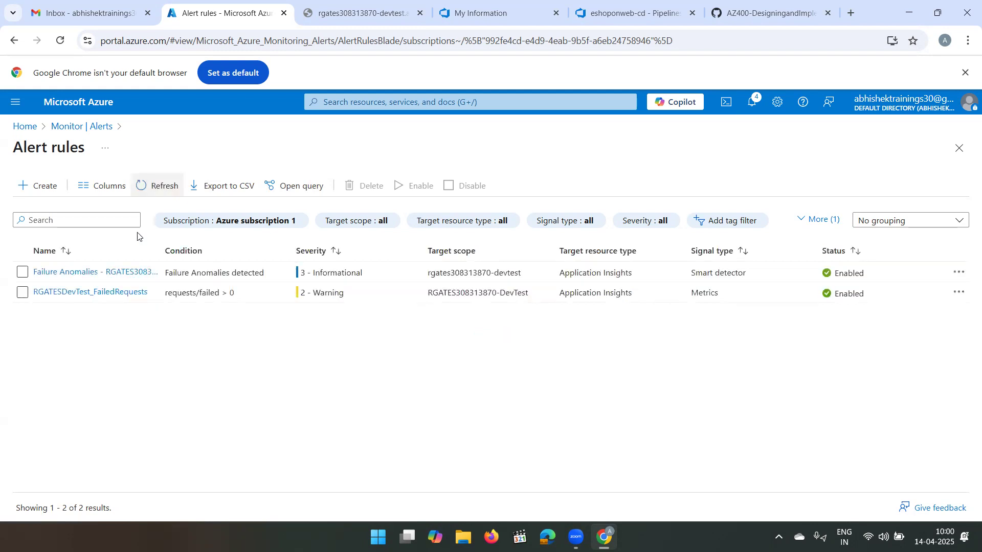
- Open the RGATESDevTest_FailedRequests alert rule and review its severity, scope and conditions
click(113, 293)
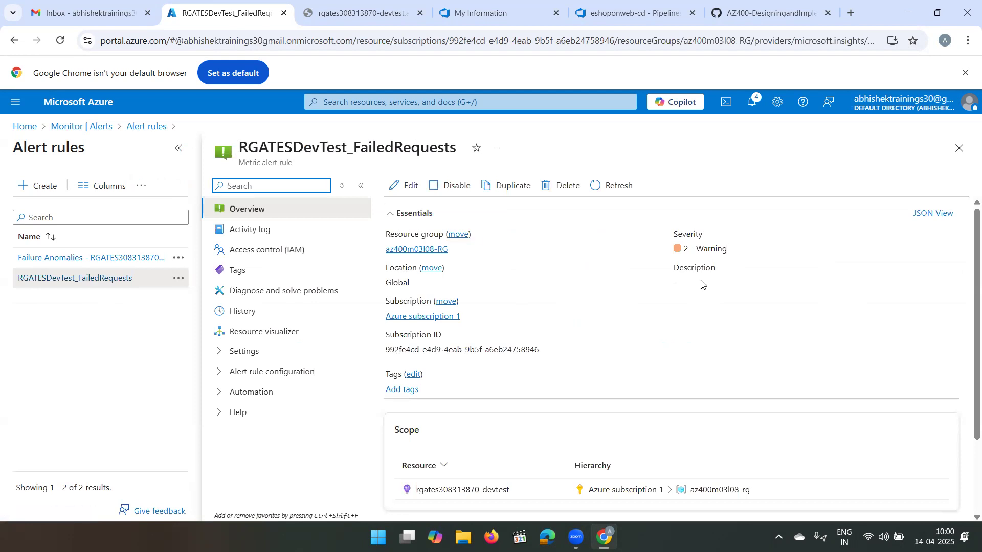
scroll(683, 284, down, 2)
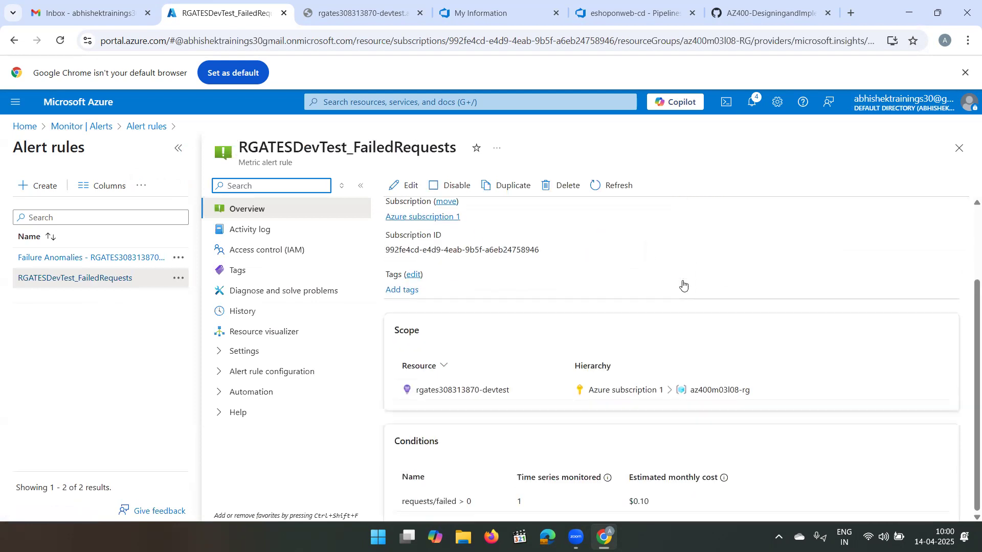
scroll(623, 364, up, 2)
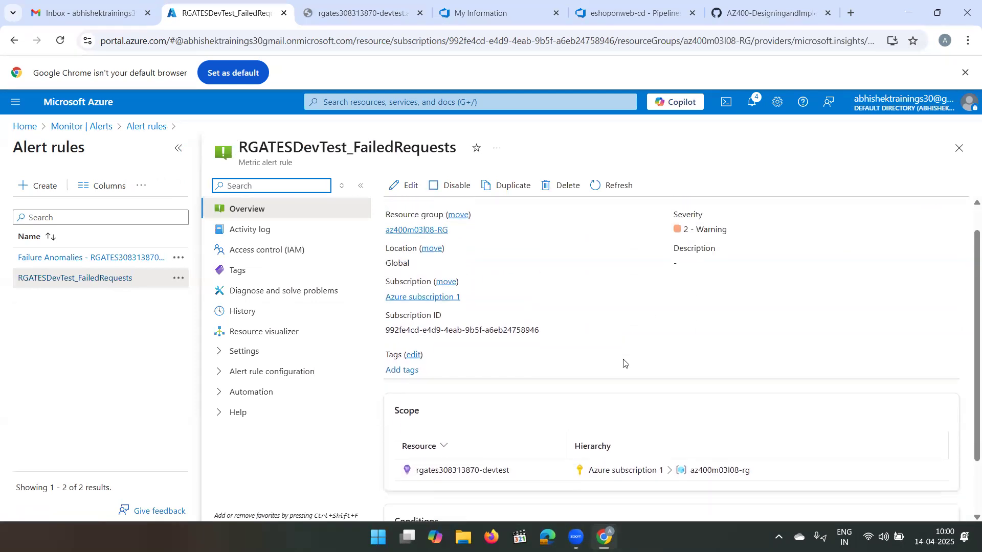
- Review the scope and conditions of the failed-requests alert rule, close it and return to the portal home page
scroll(623, 364, down, 2)
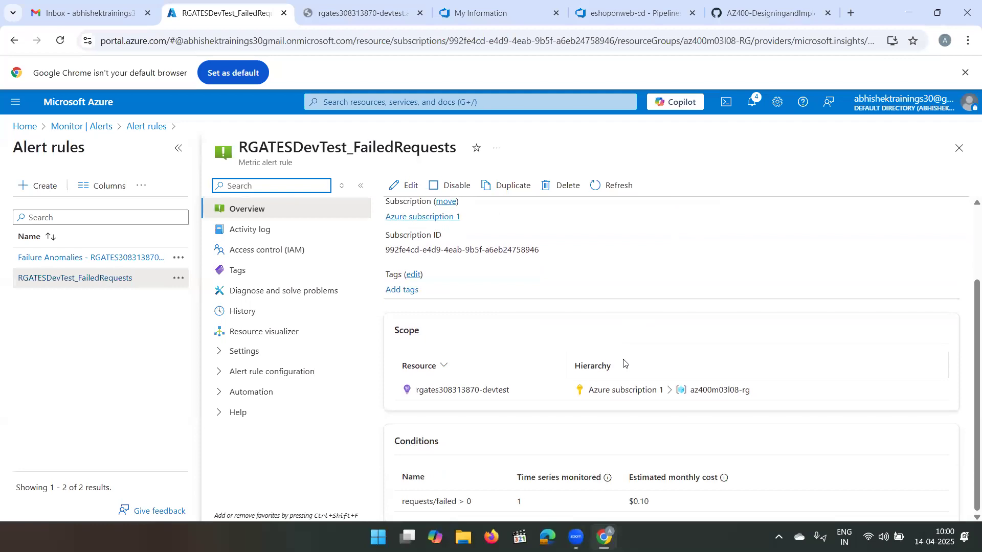
click(959, 147)
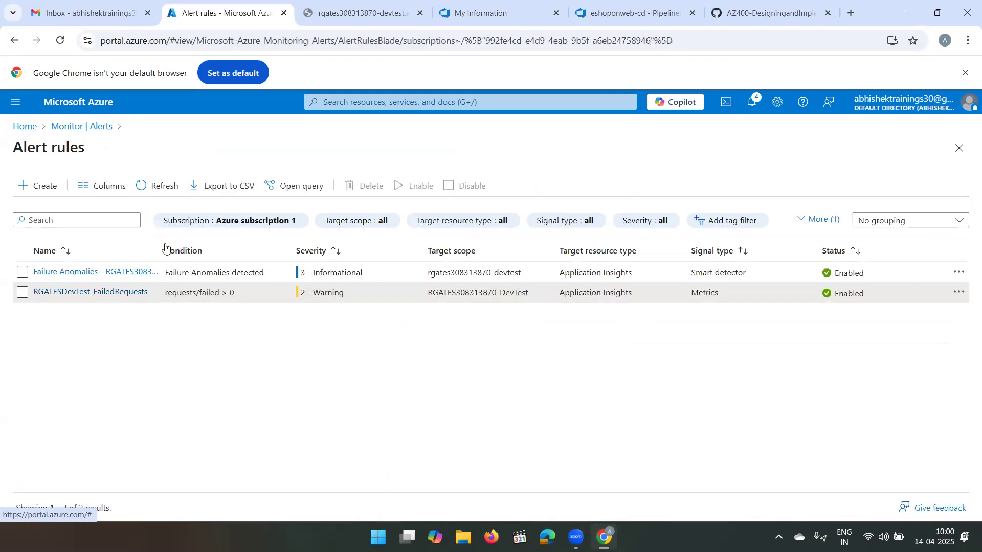
click(24, 126)
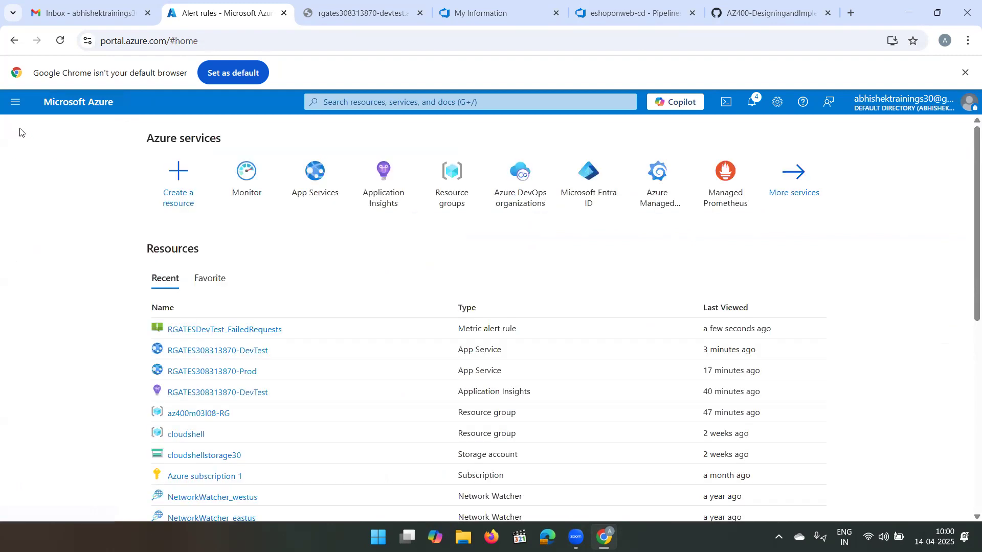
- Switch to Gmail and refresh the inbox to check for alert mail, and return to the eshoponweb-cd pipeline in Azure DevOps
click(154, 9)
click(217, 147)
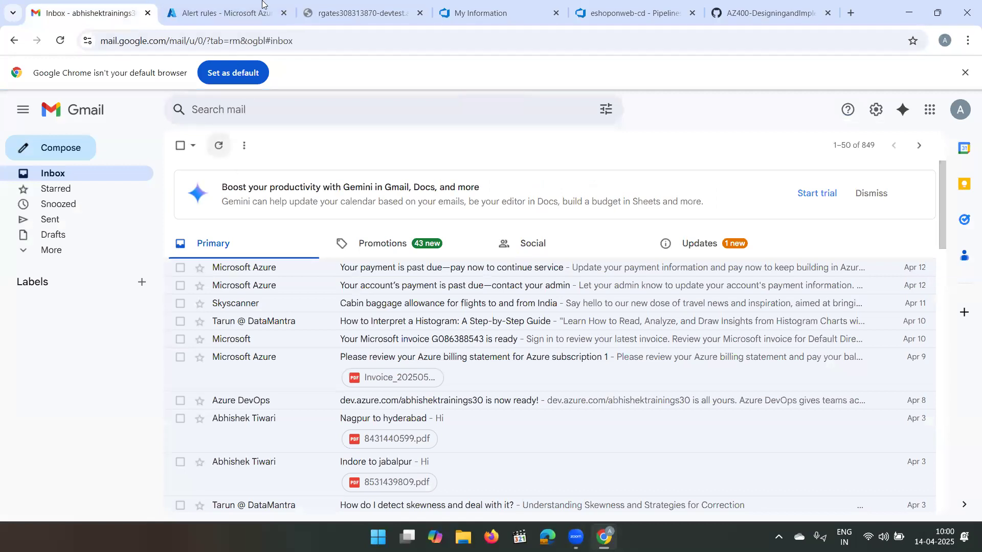
click(295, 4)
click(372, 8)
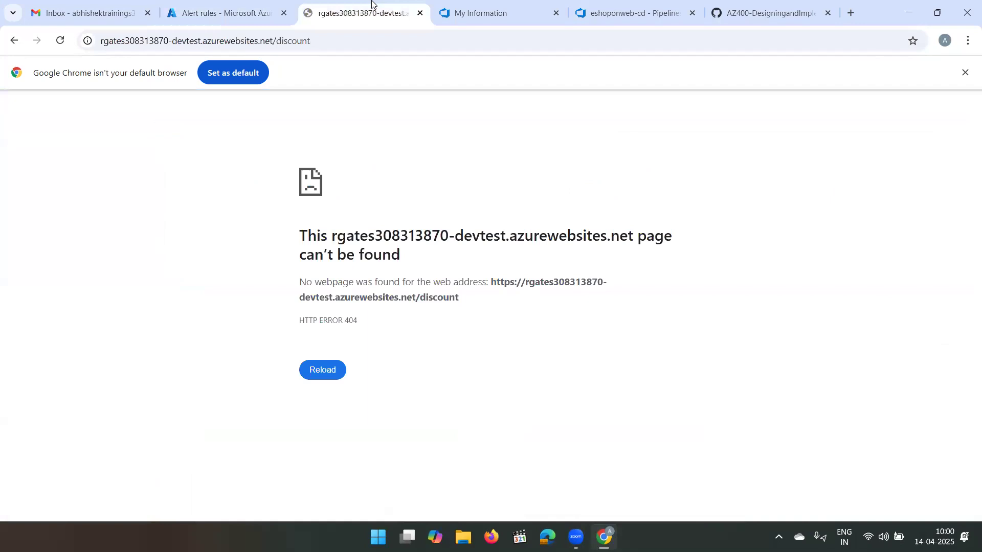
click(453, 8)
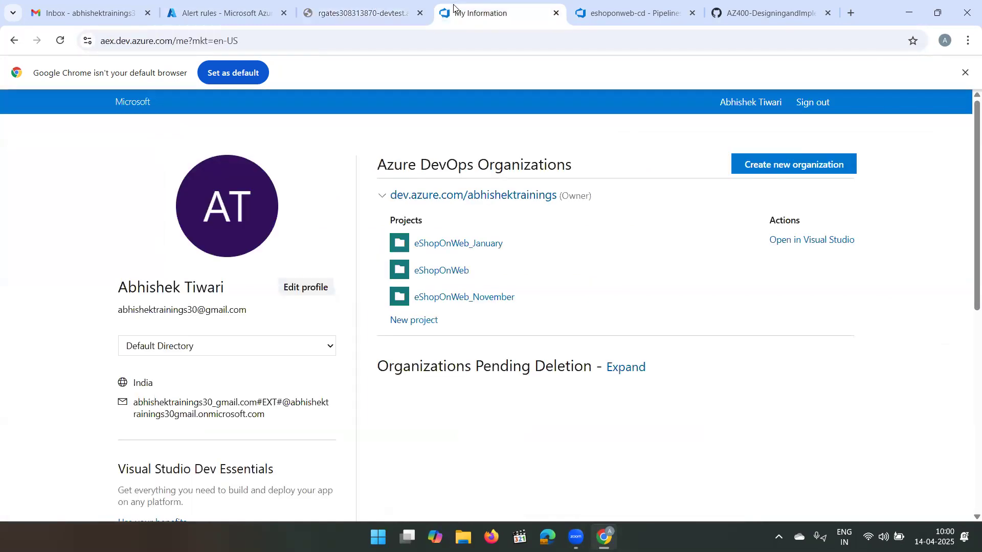
click(648, 8)
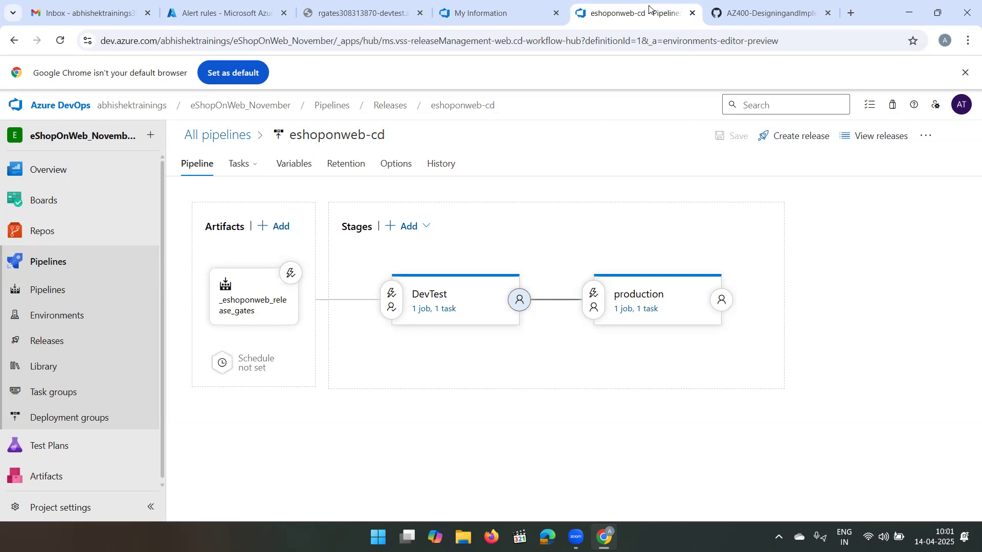
- Switch to the Azure portal and view the alerts of the RGATES308313870-DevTest Application Insights resource
click(248, 9)
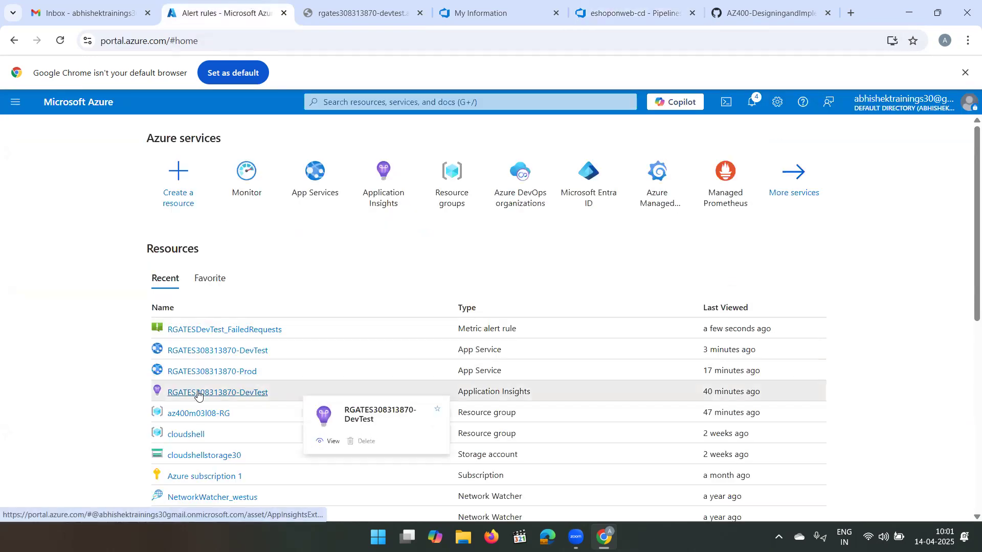
click(193, 393)
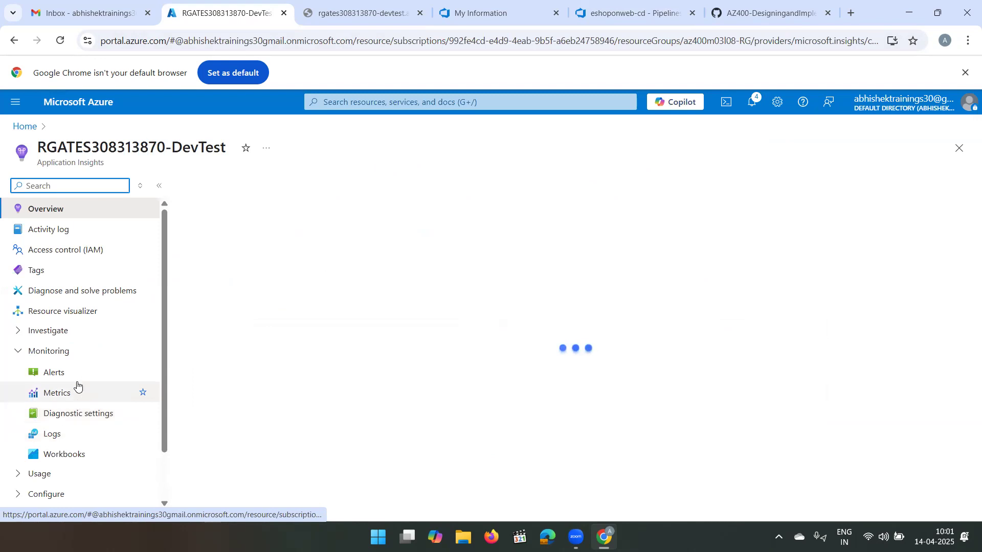
click(78, 380)
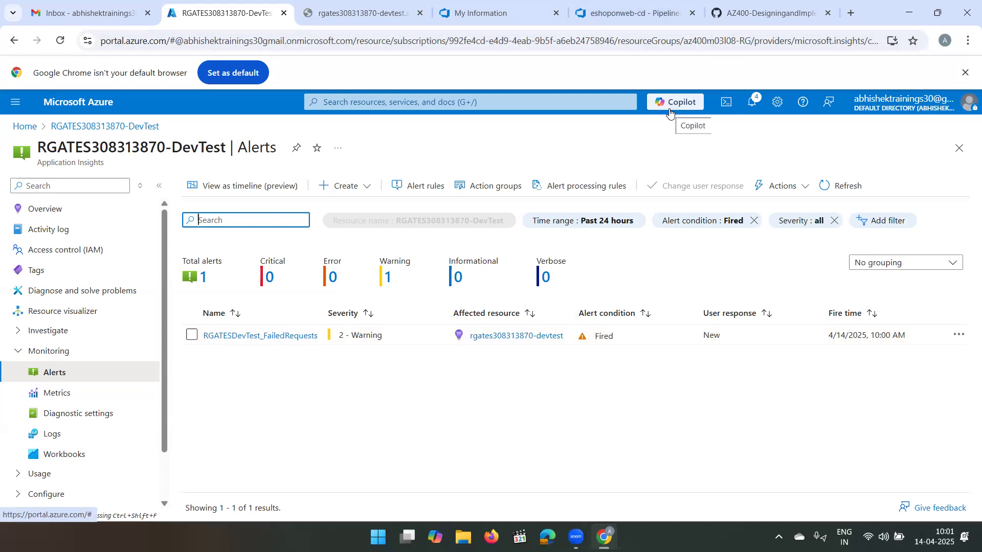
- Return to Azure DevOps, create a release of eshoponweb-cd with artifact version 20250414.2 and open the new release
click(632, 13)
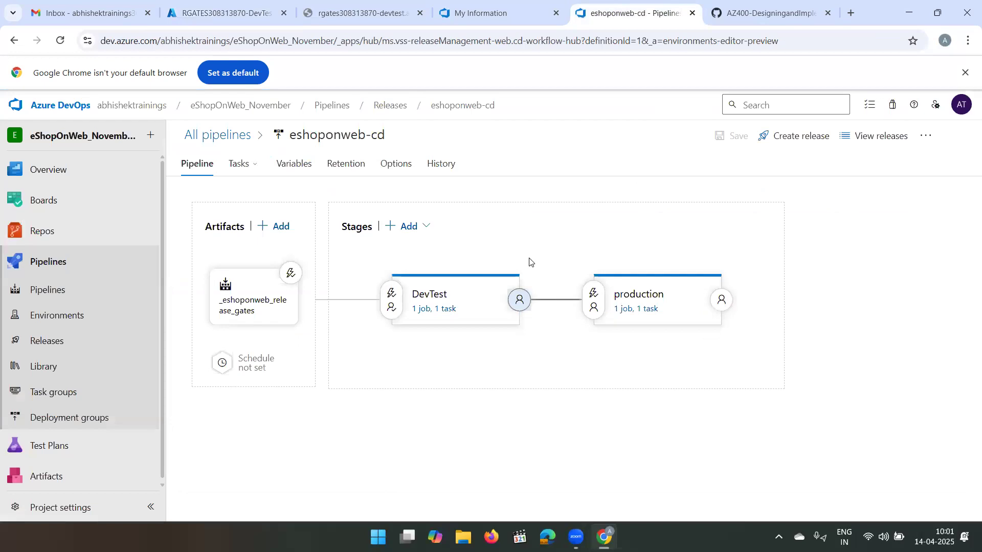
click(786, 143)
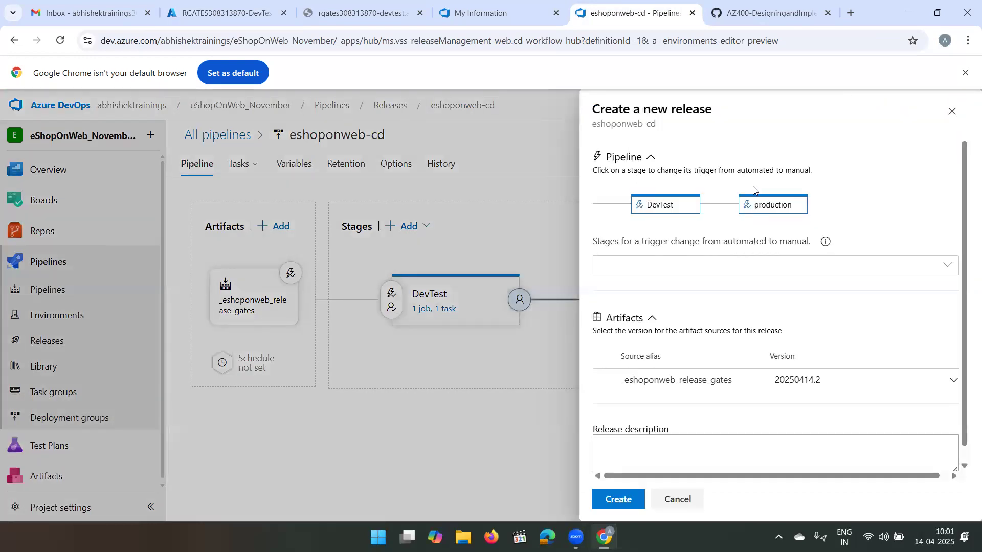
scroll(690, 391, down, 1)
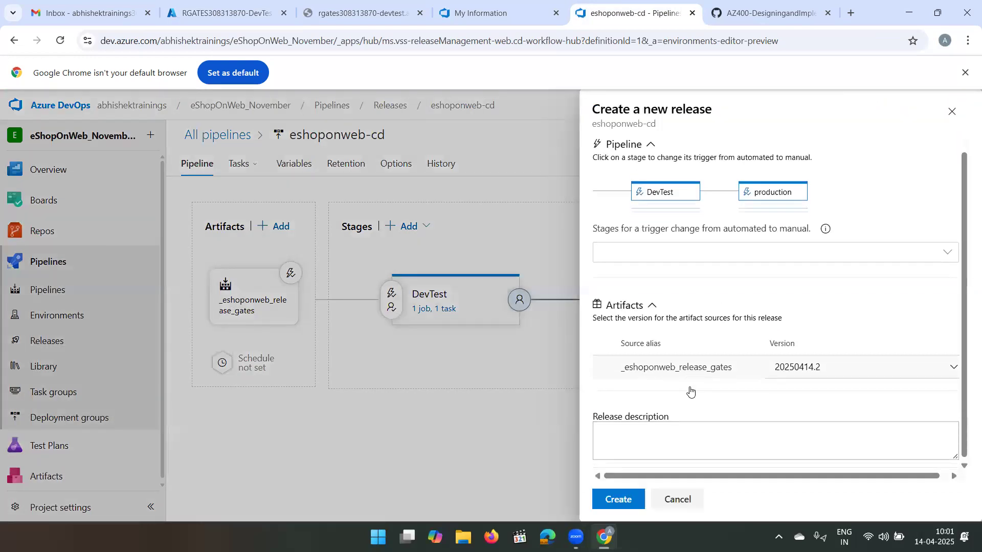
click(628, 505)
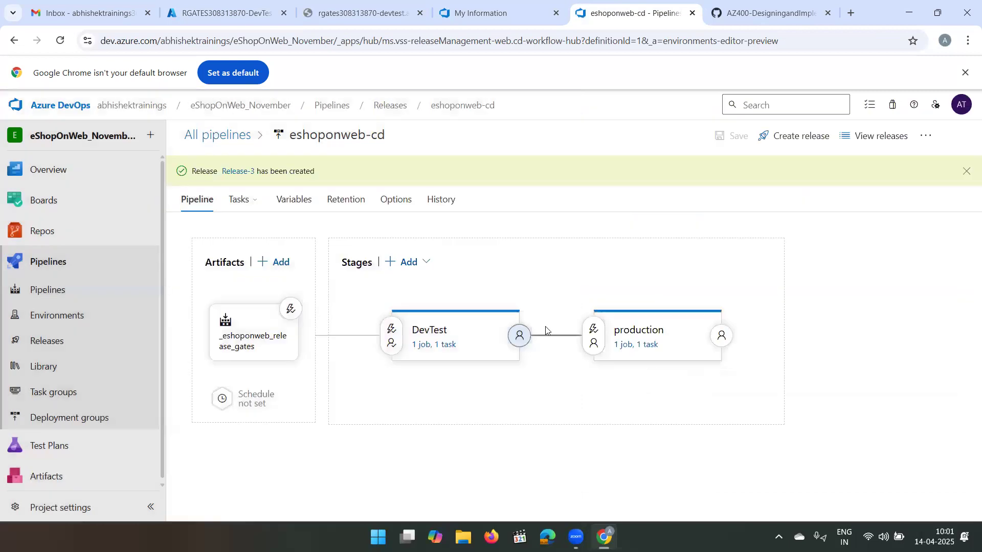
click(238, 171)
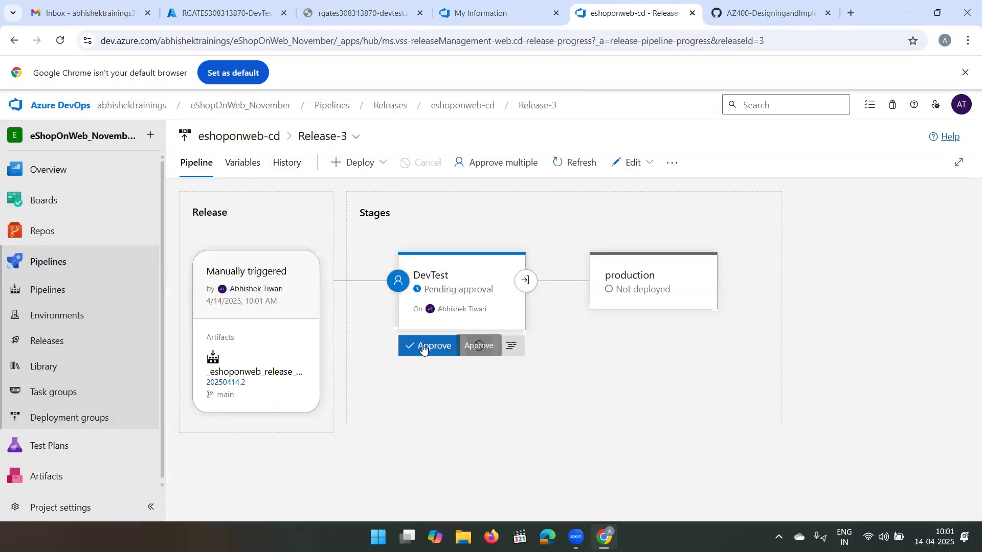
- Approve the release's DevTest pre-deployment request with the comment "Approved" and close the approval details
click(423, 348)
click(547, 393)
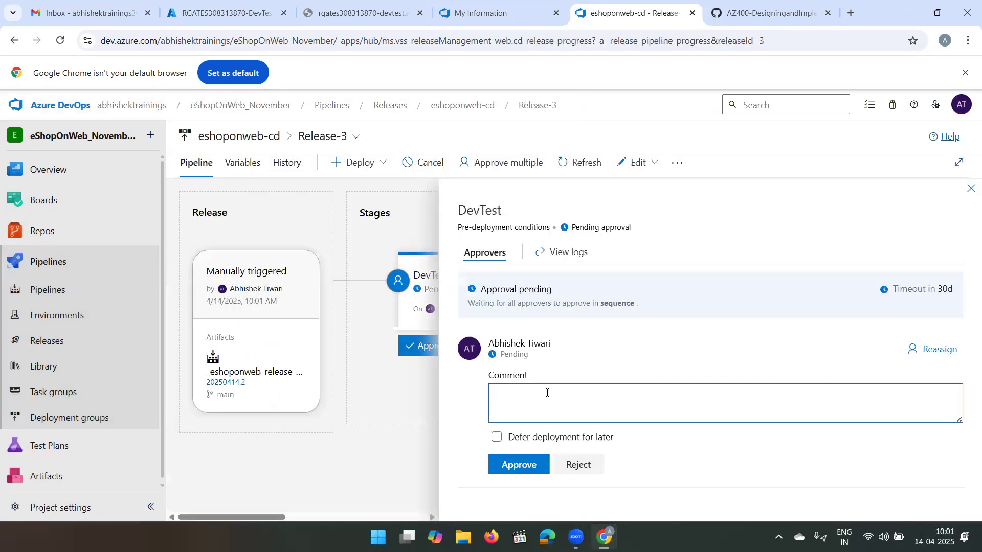
text(Approved)
click(514, 464)
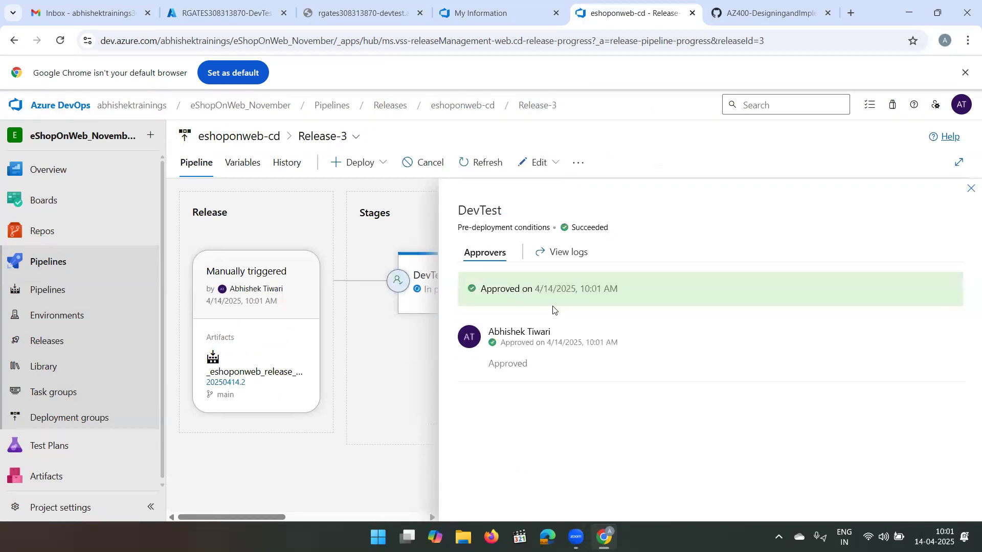
click(970, 189)
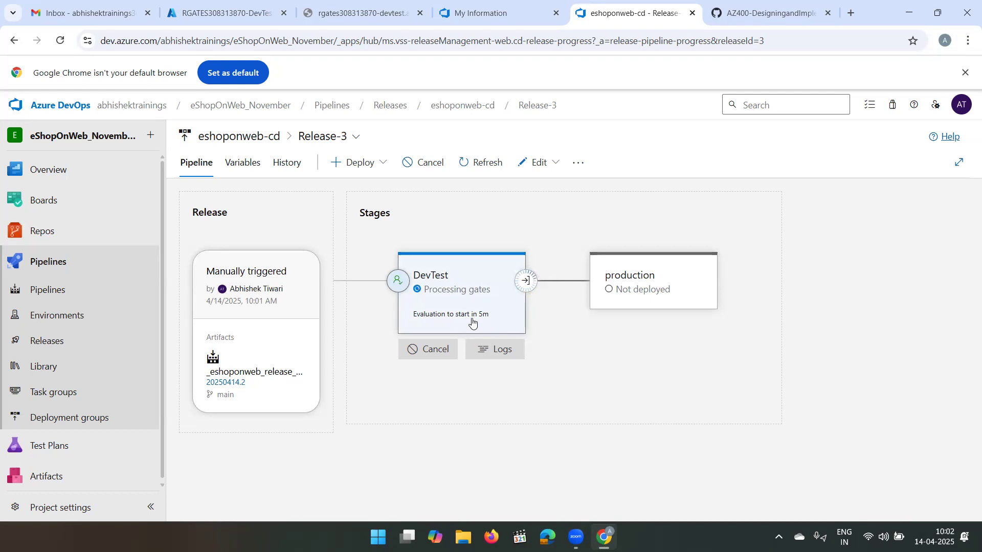
- Open DevTest's post-deployment gates and inspect the first sample result of the Query Azure Monitor alerts gate
click(529, 289)
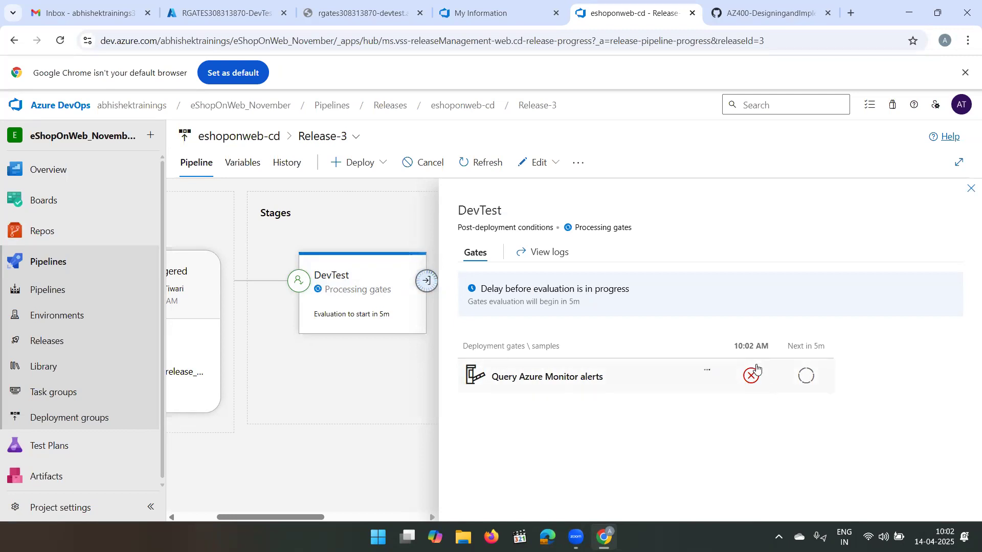
mouse_move(746, 381)
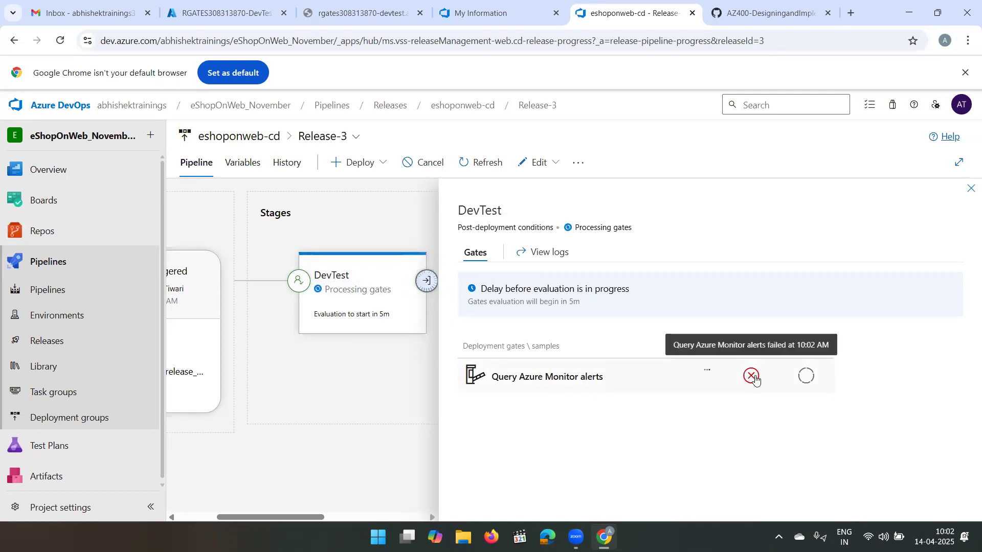
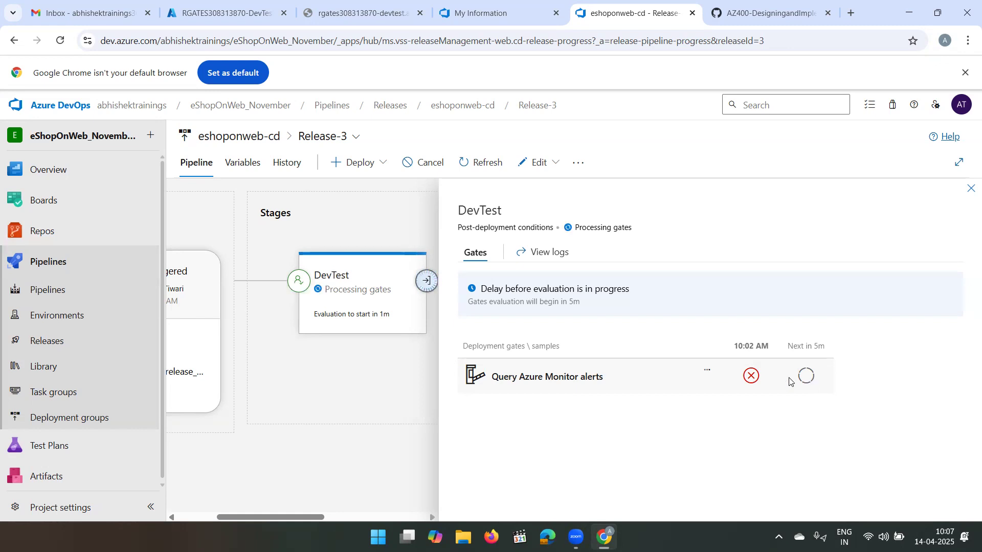
- Check the RGATES308313870-DevTest alerts in the Azure portal and return to the DevTest gates of Release-3 in Azure DevOps
click(259, 2)
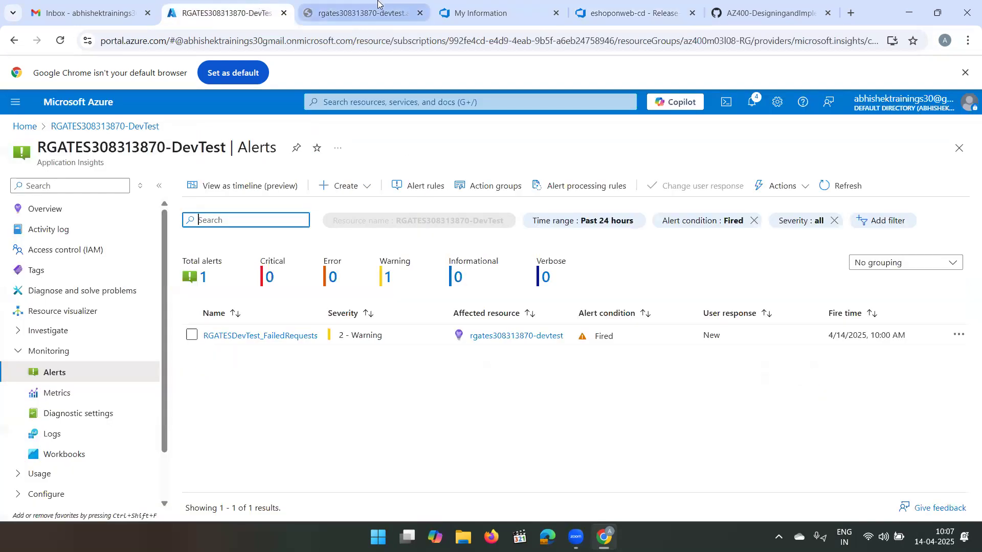
click(379, 5)
click(494, 11)
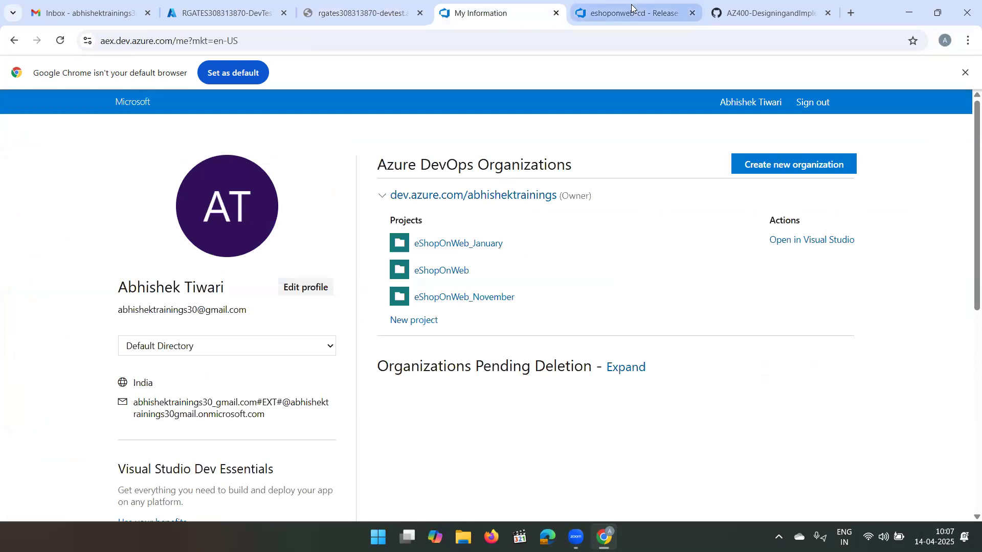
click(578, 7)
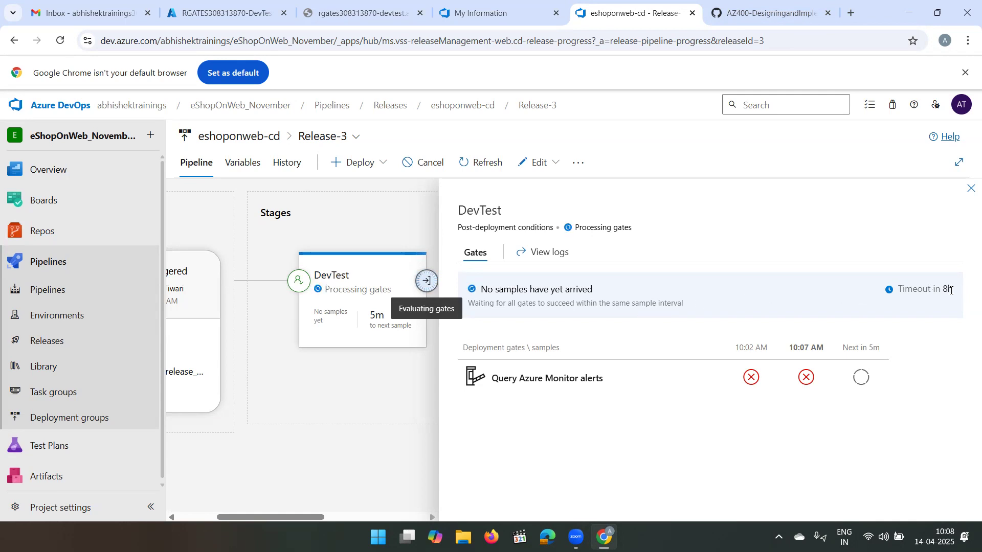
- Examine the evaluation timeout of DevTest's post-deployment gates
drag(953, 290, 946, 291)
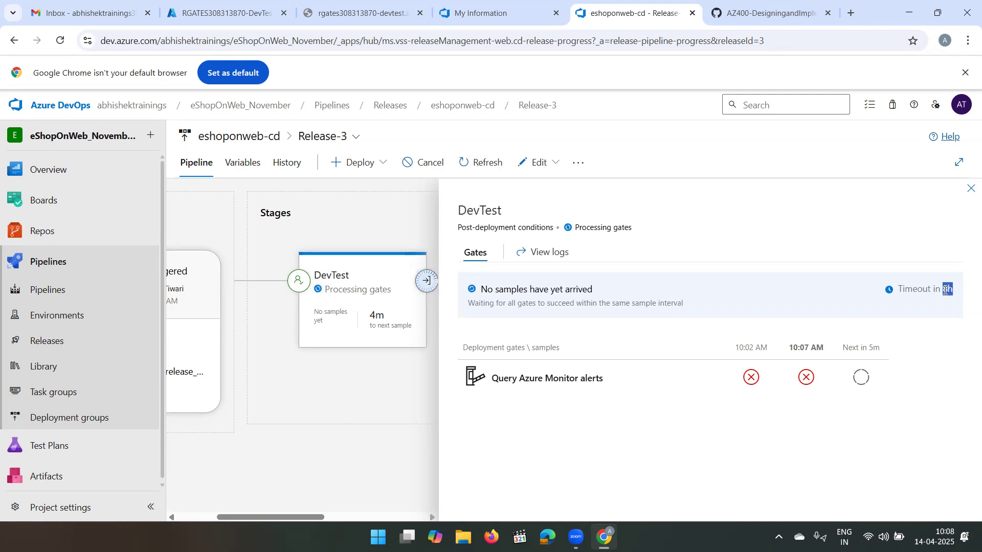
click(906, 300)
drag(953, 288, 943, 289)
click(757, 294)
drag(944, 289, 895, 292)
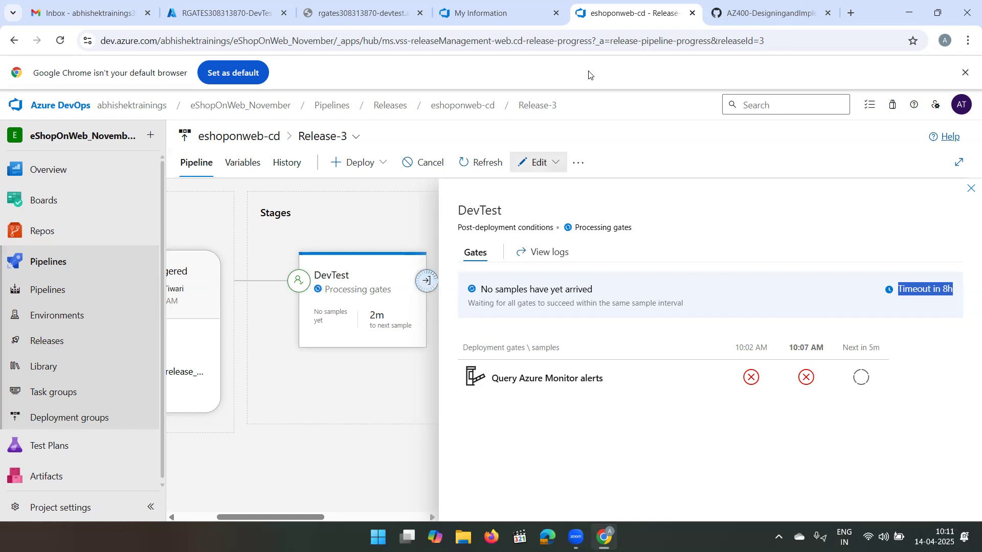
- Switch to the DevTest web app's missing discount page and examine its base address and the /discount path
click(371, 6)
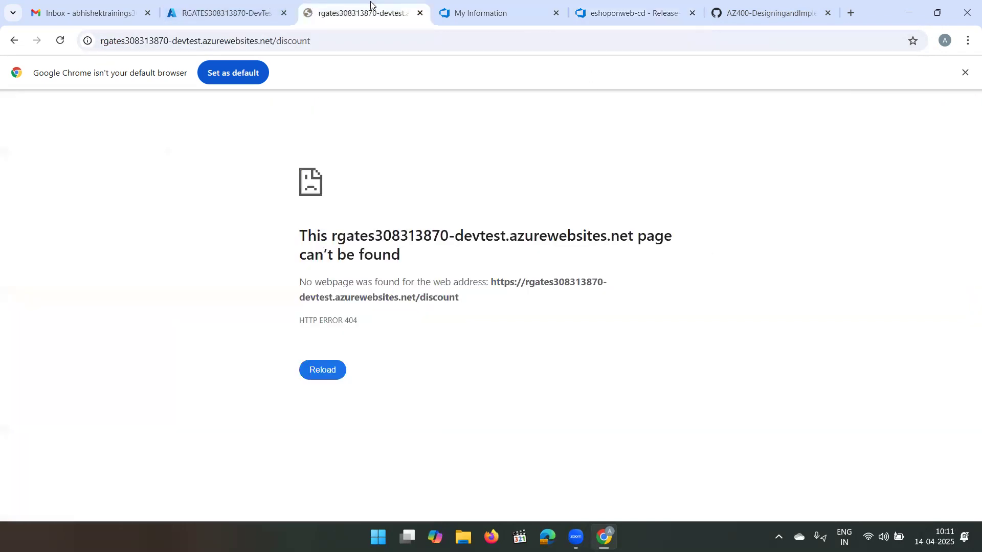
key(ctrl+shift+Tab)
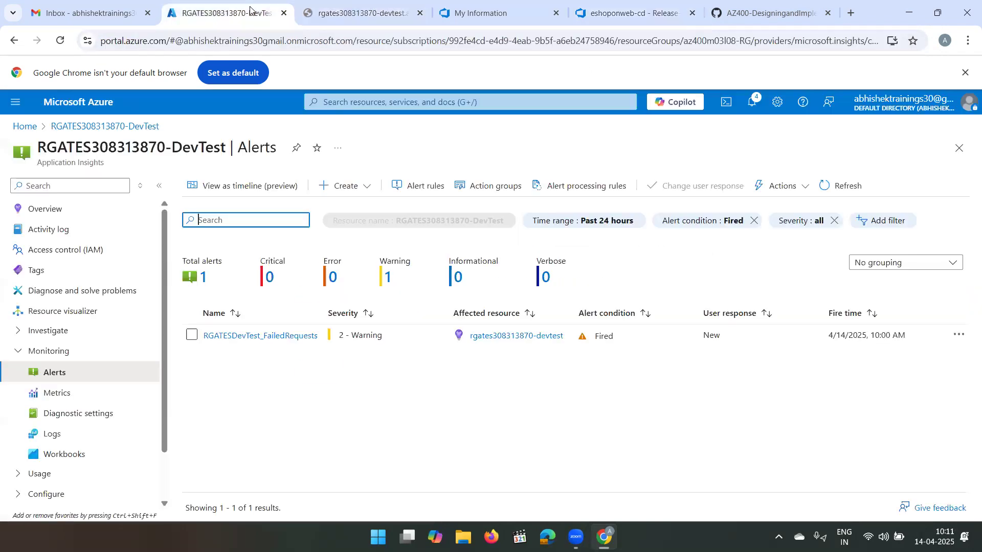
click(370, 2)
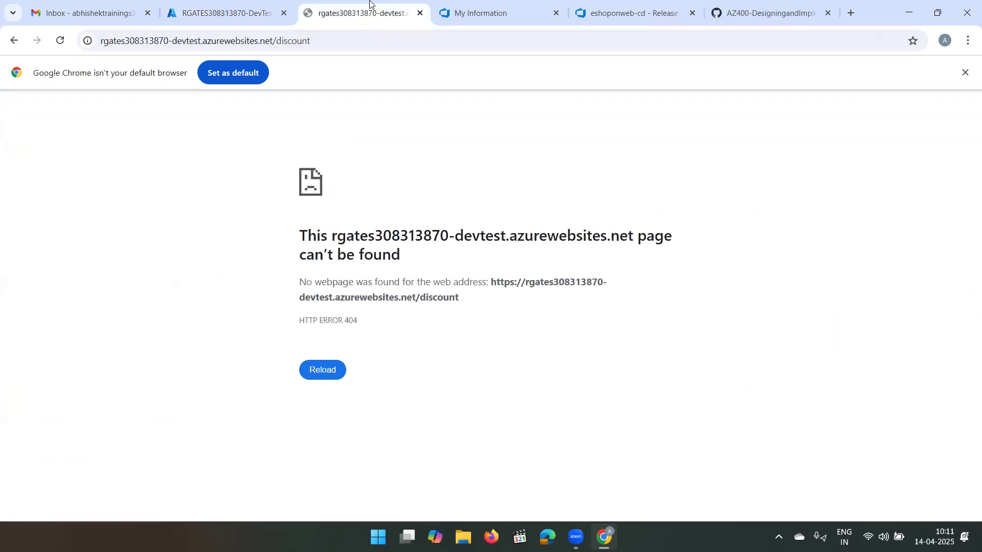
click(328, 42)
double_click(328, 42)
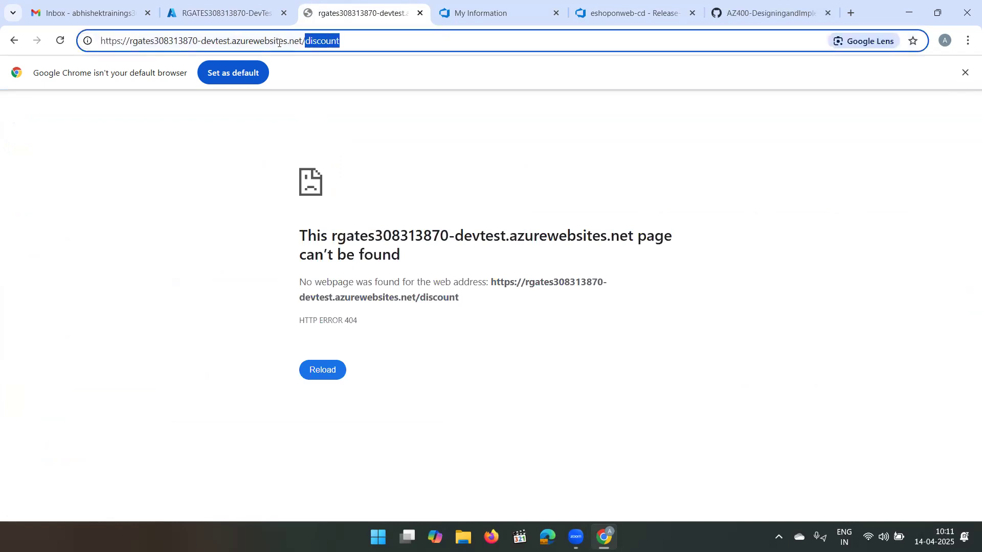
click(364, 39)
drag(346, 43, 306, 48)
click(356, 39)
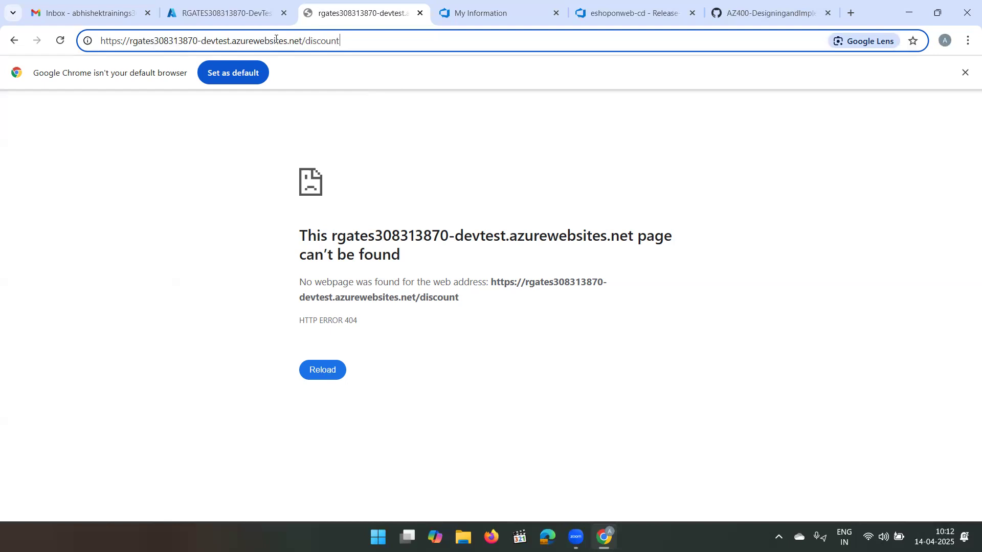
drag(276, 39, 98, 61)
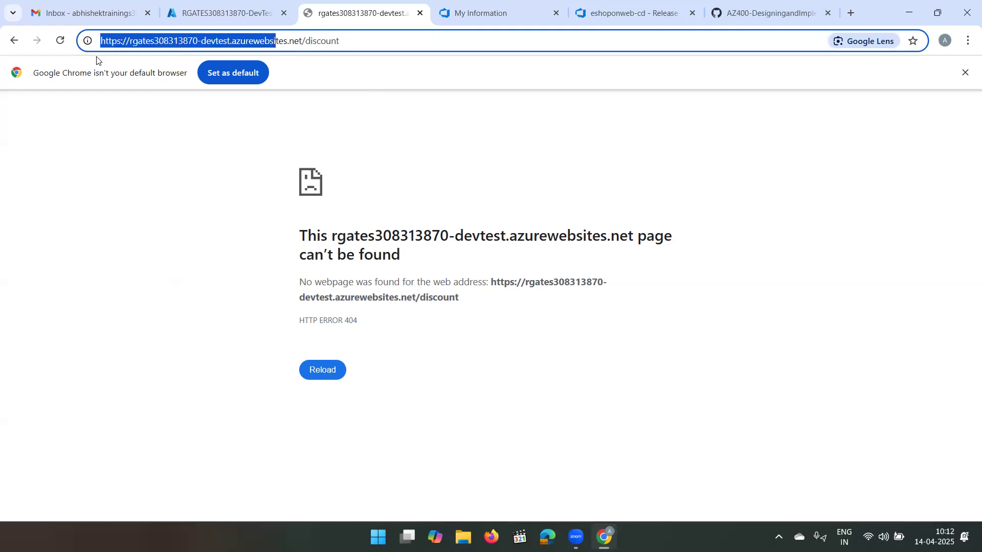
click(359, 38)
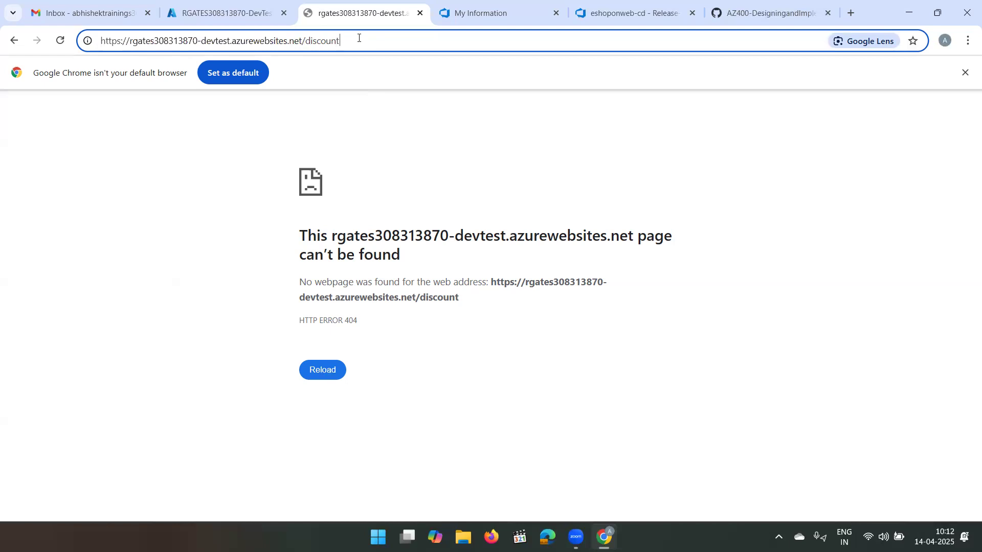
drag(341, 40, 306, 45)
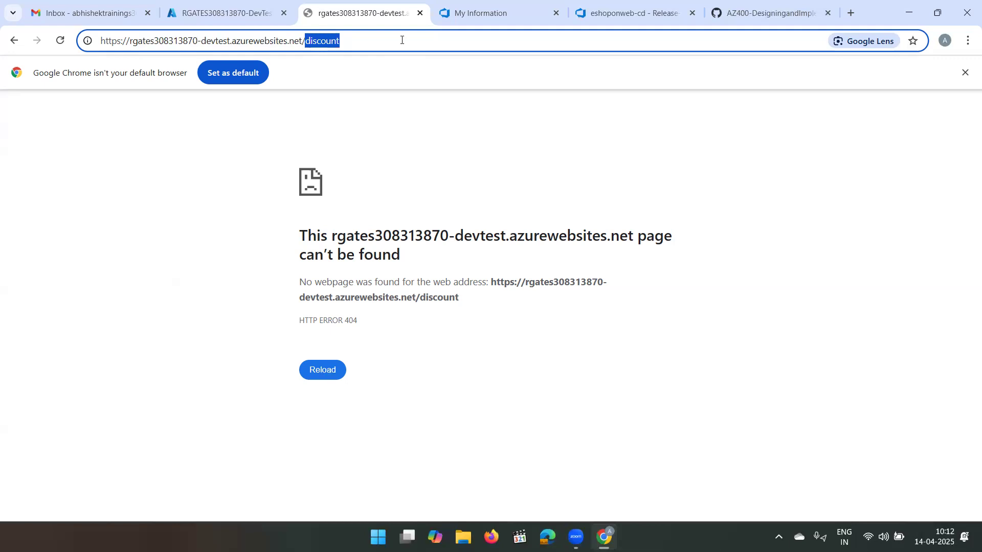
click(401, 40)
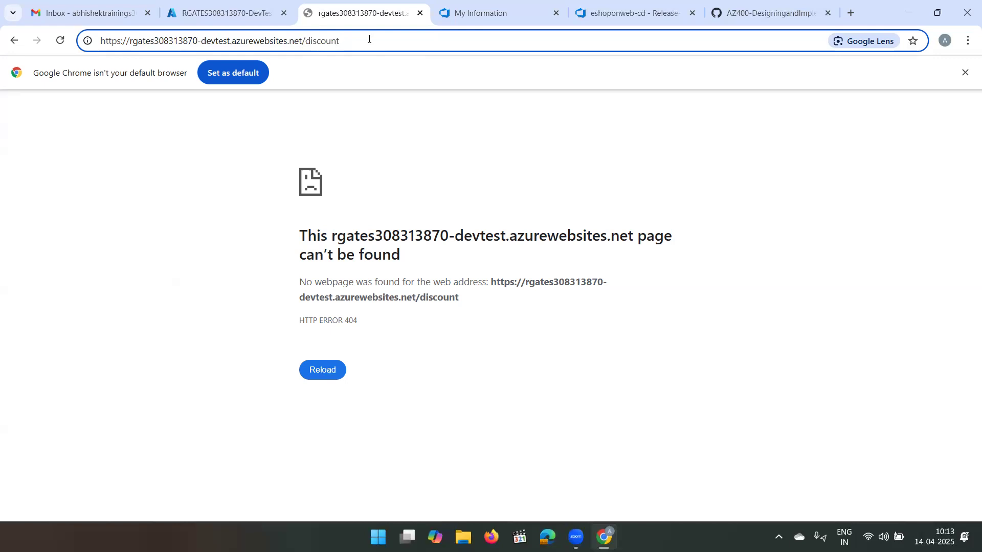
drag(369, 39, 45, 66)
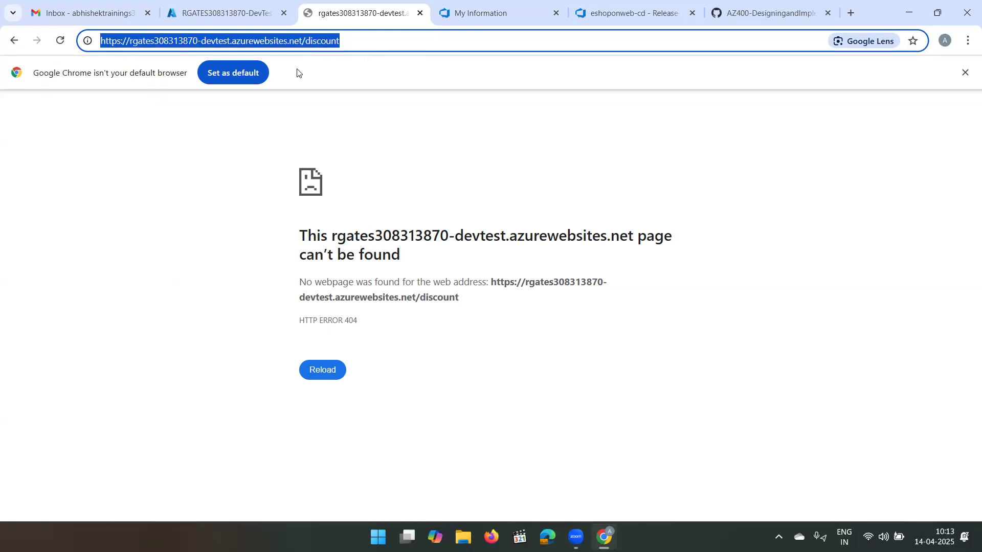
click(373, 43)
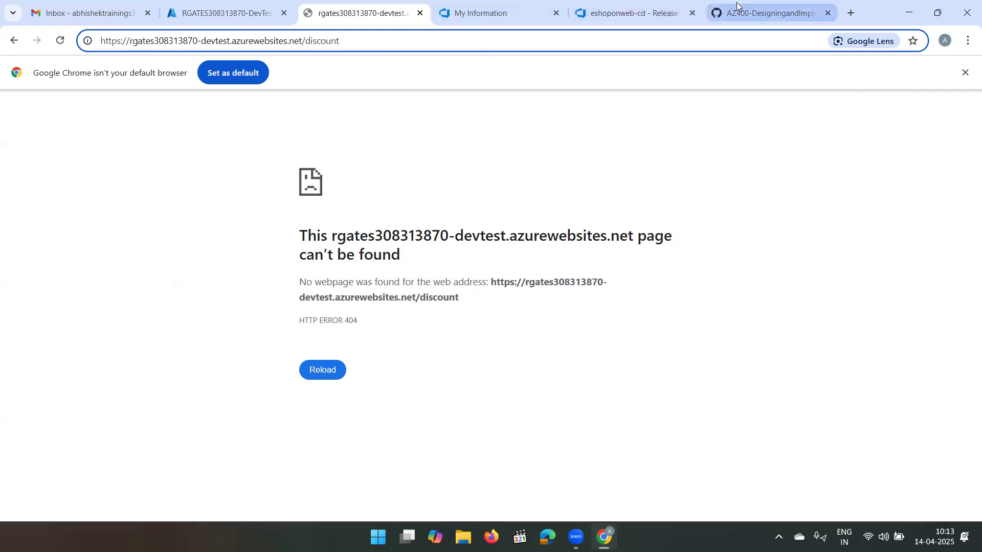
- Compare Release-3's gate samples with the discount page and the release gates lab instructions on GitHub, and return to the release
click(661, 8)
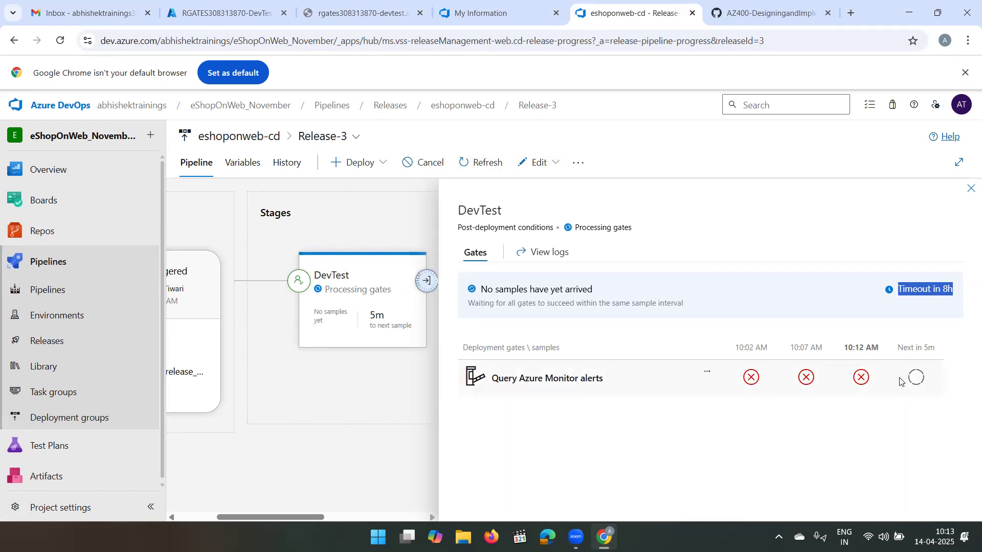
click(378, 10)
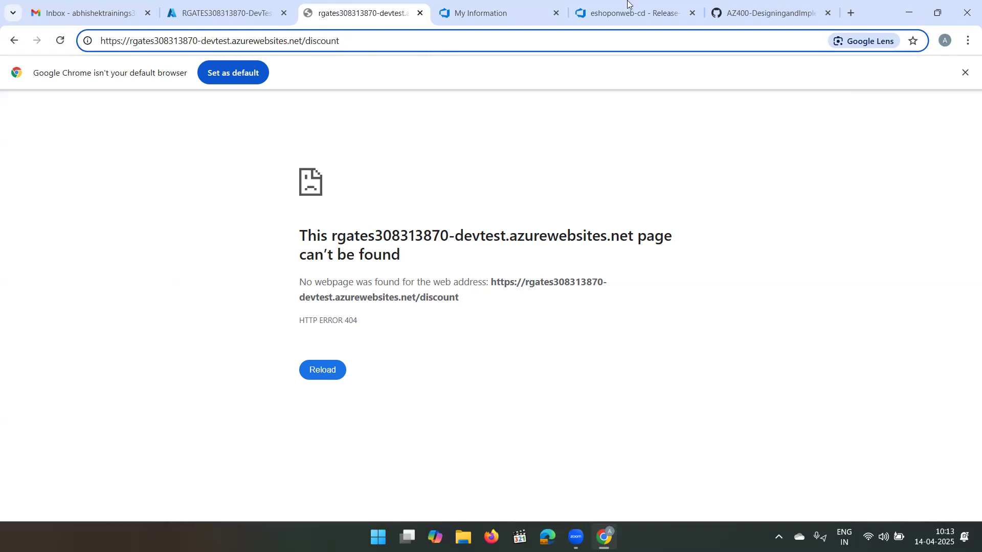
click(653, 14)
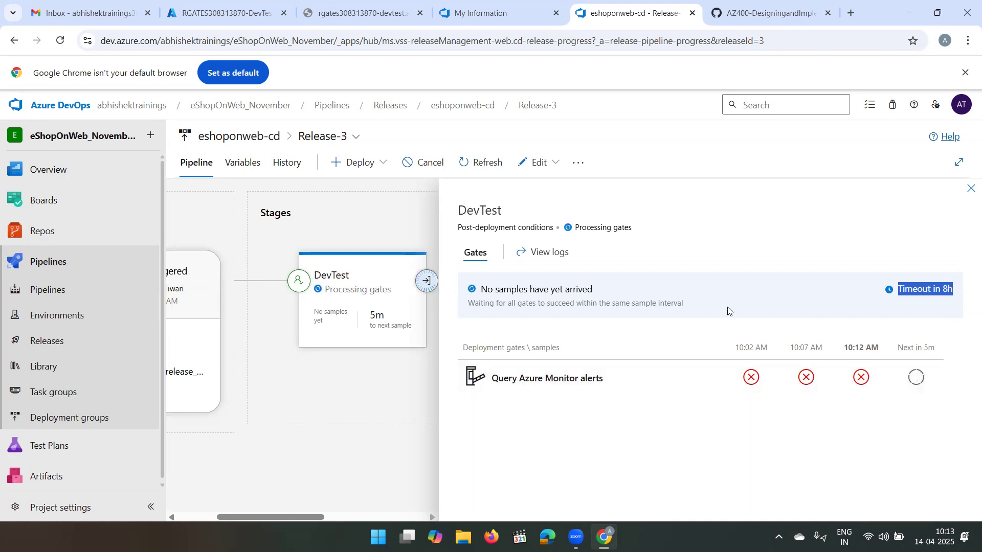
click(340, 12)
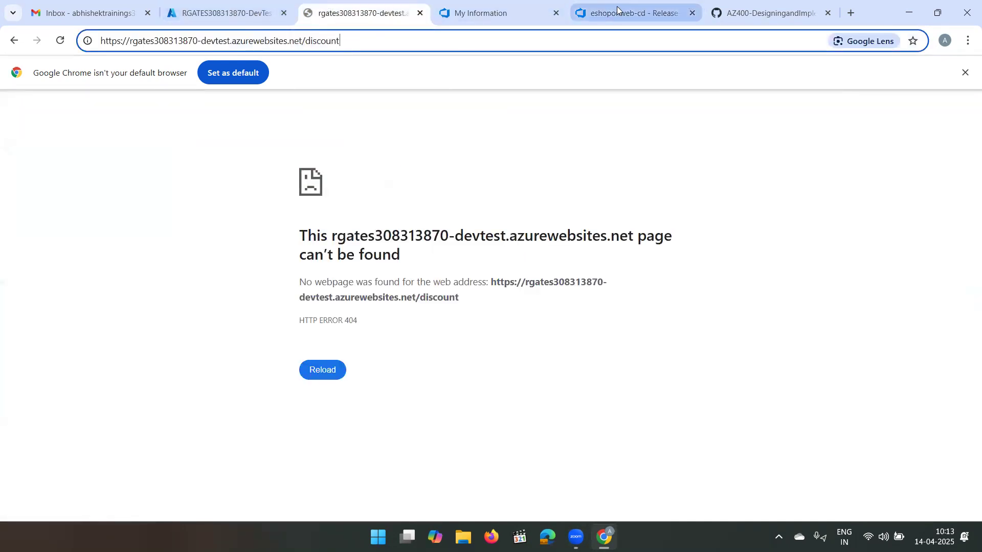
click(741, 12)
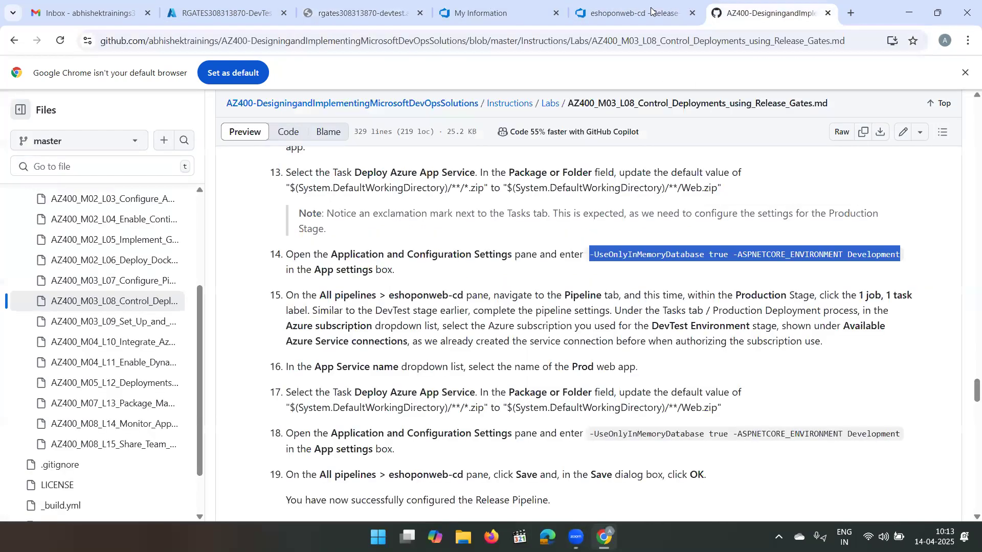
click(651, 11)
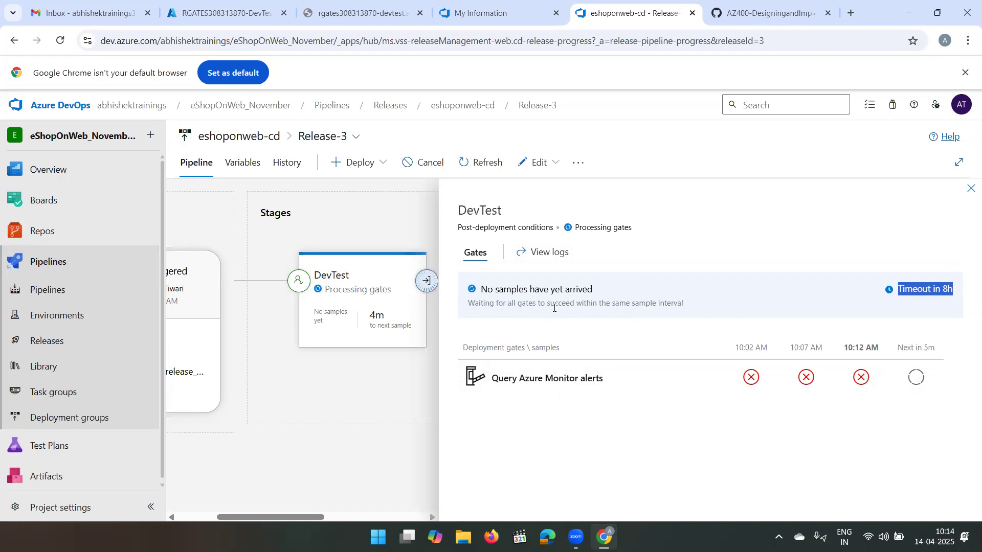
- Review the web app's discount page address against the DevTest gate status, ending on the Release-3 gates
click(367, 12)
drag(350, 44, 180, 62)
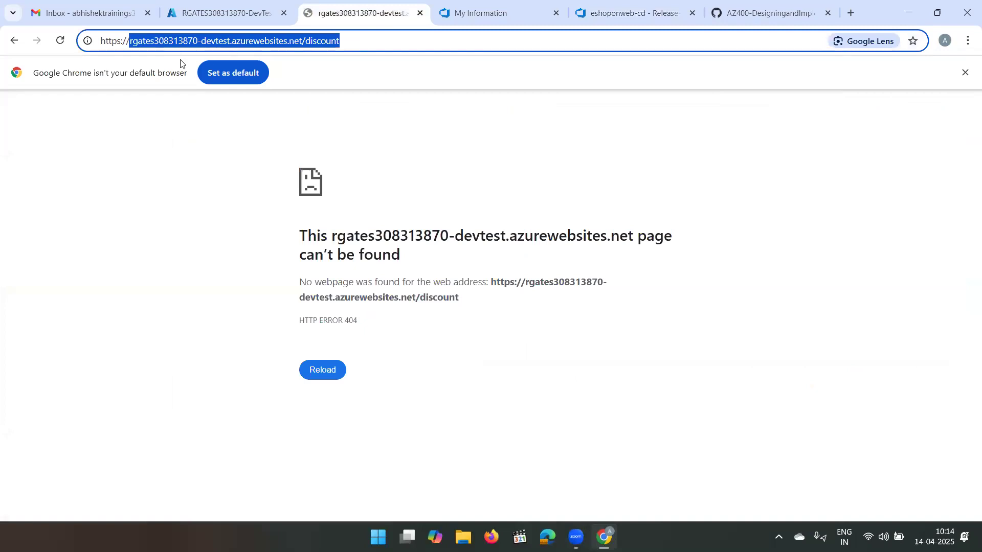
click(381, 39)
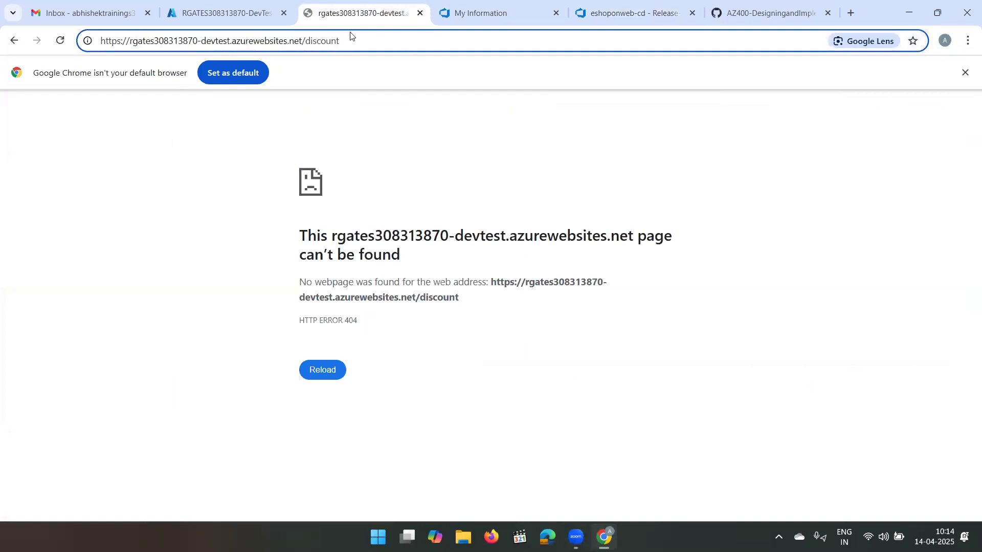
drag(352, 38, 281, 60)
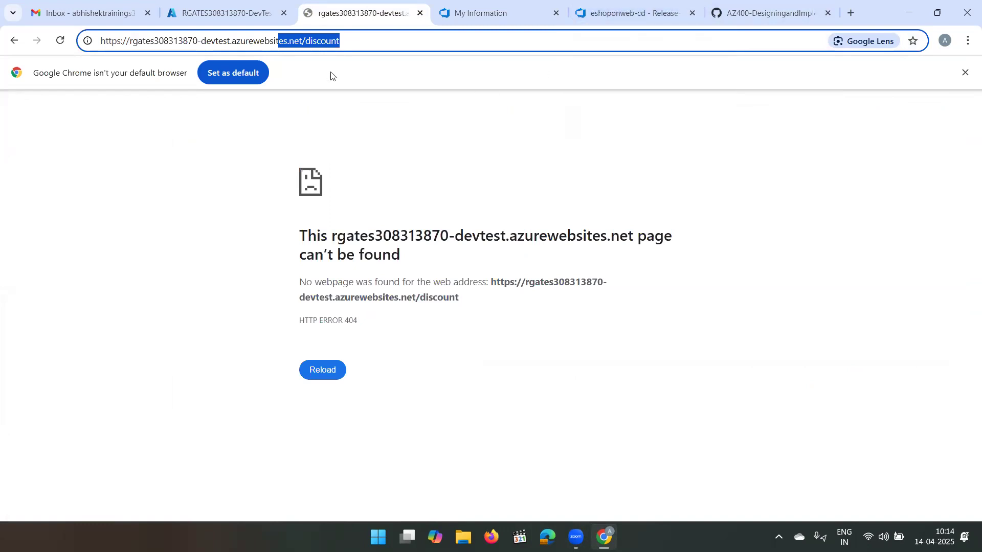
click(644, 2)
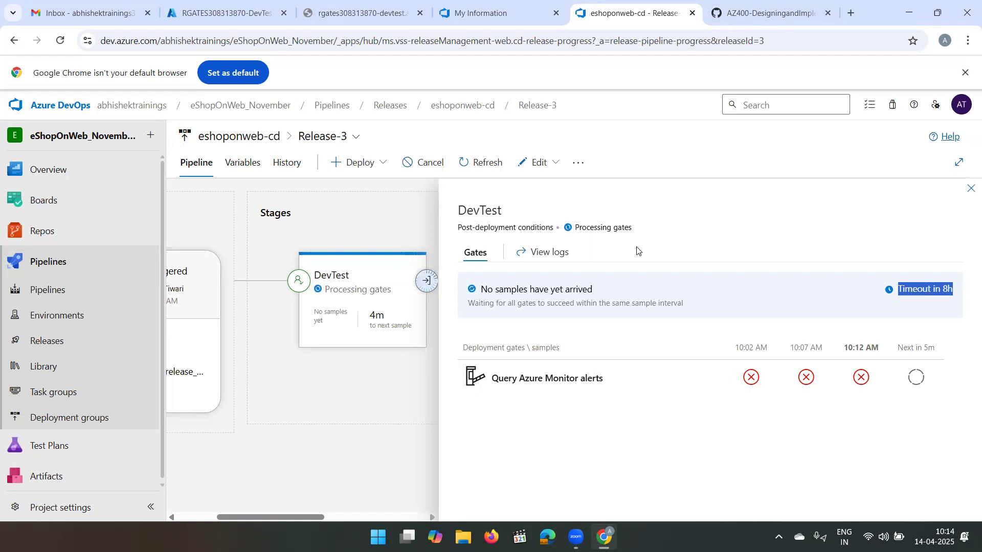
click(391, 8)
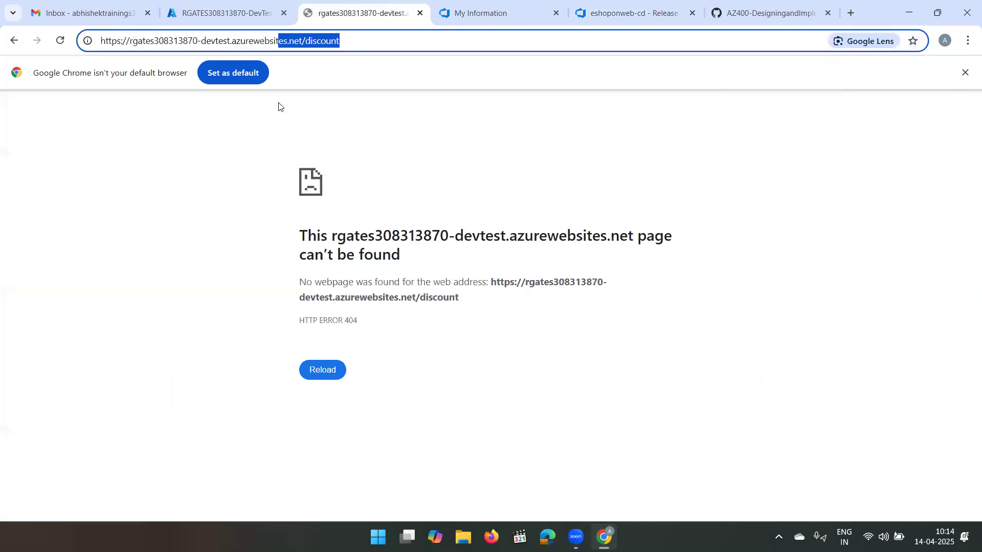
click(366, 42)
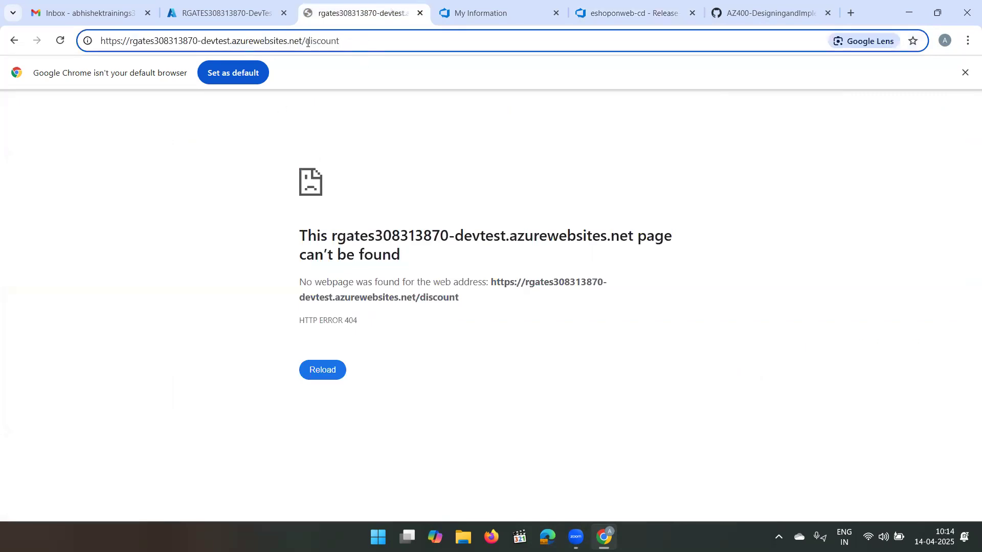
drag(302, 42, 40, 68)
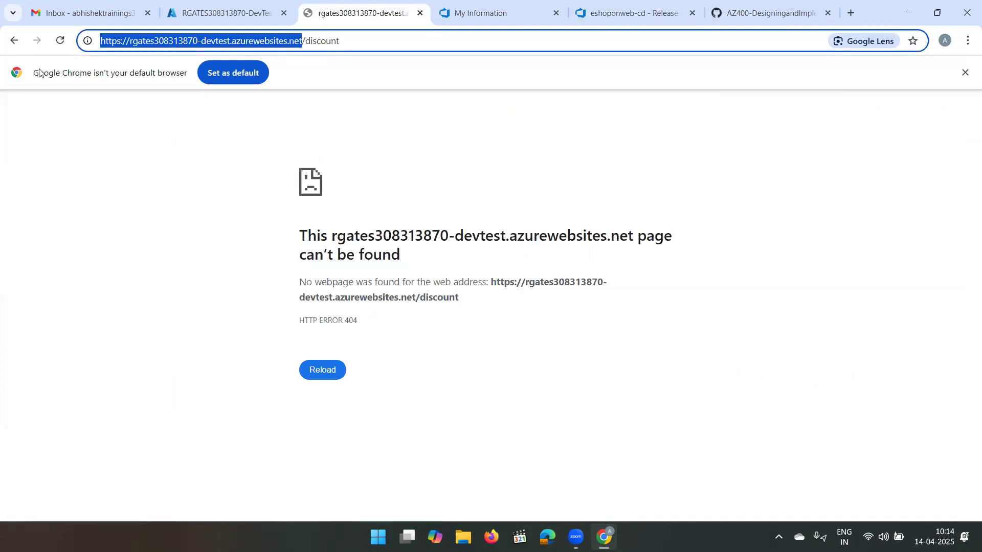
click(616, 6)
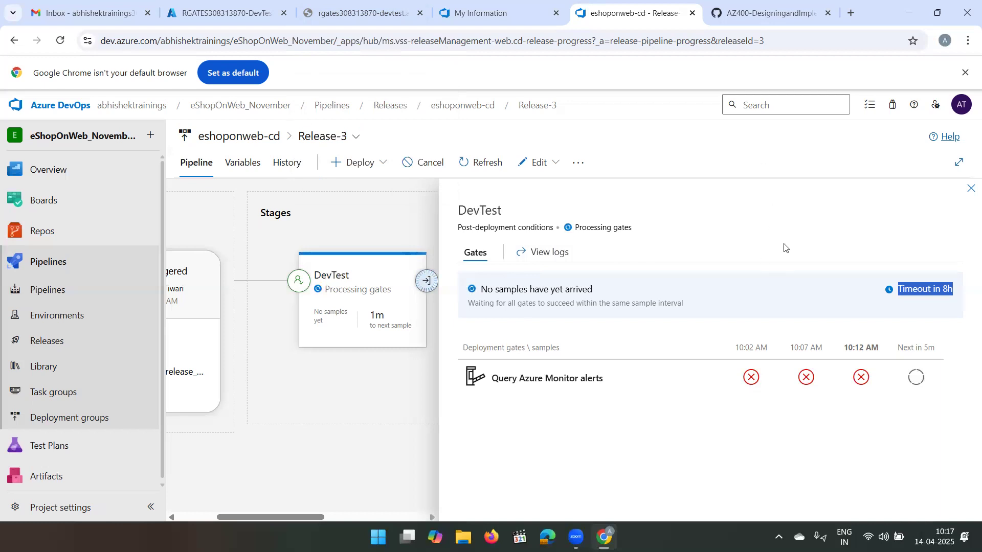
- Check the gate timeout and the newest Query Azure Monitor alerts sample, and close DevTest's gate details
click(910, 212)
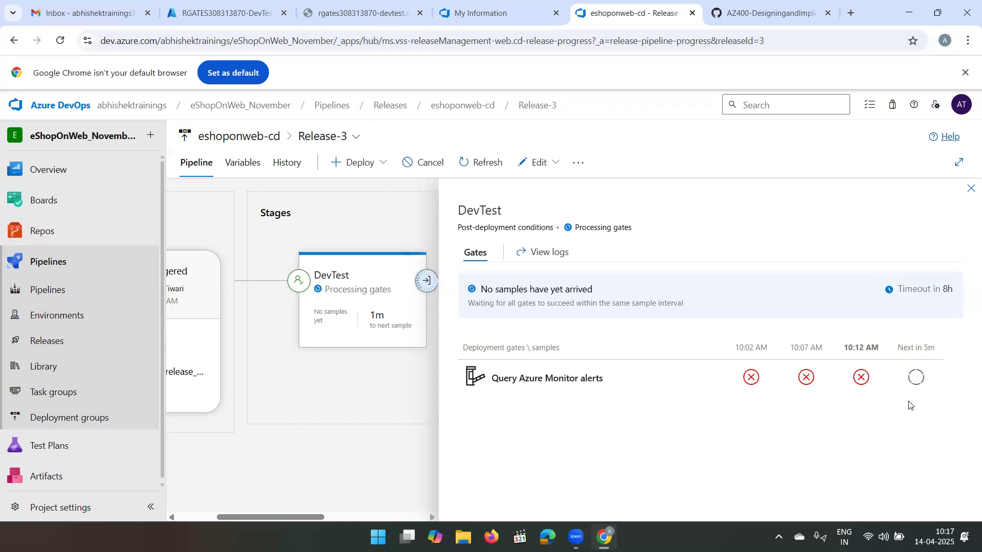
drag(957, 295, 911, 293)
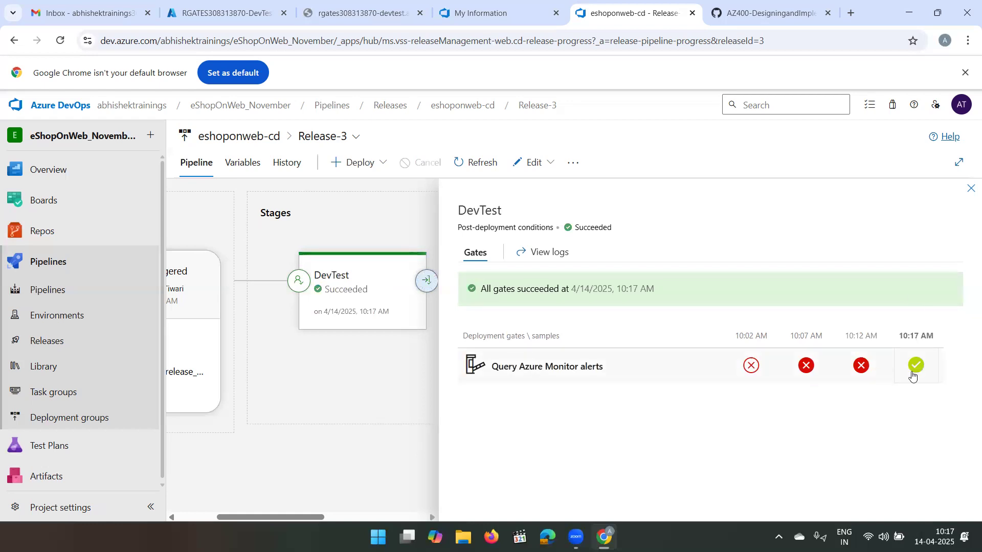
mouse_move(916, 372)
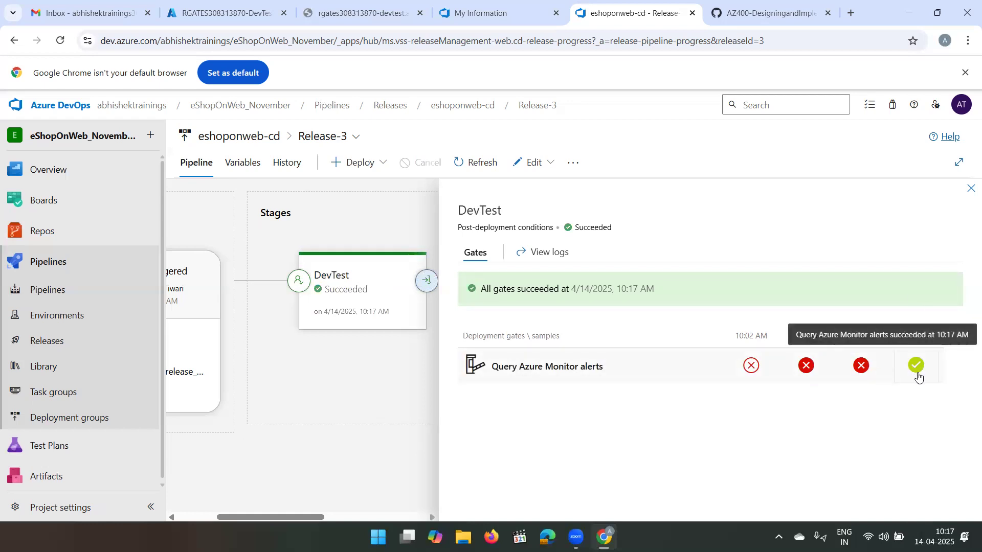
click(970, 191)
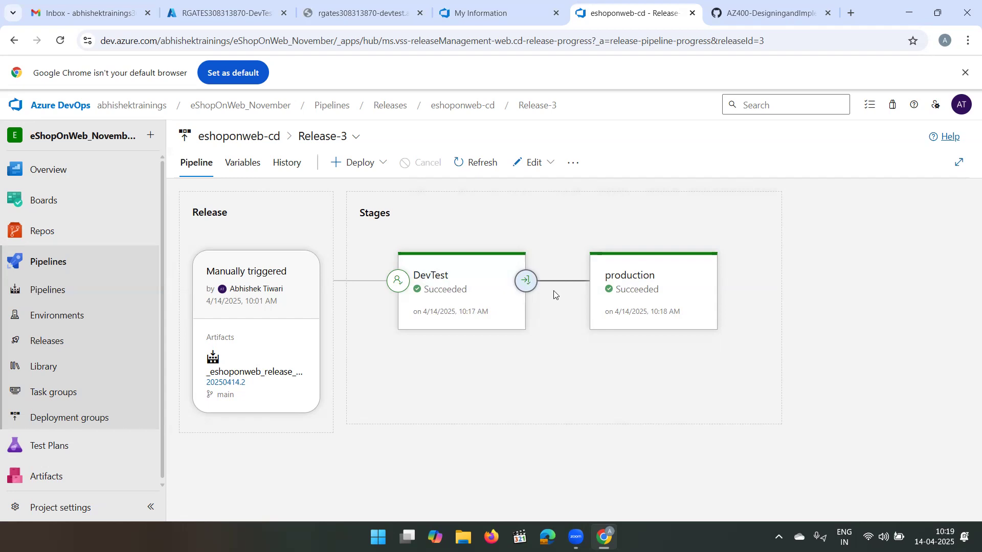
- Open the eshoponweb-cd pipeline definition from Release-3 and review DevTest's post-deployment conditions
mouse_move(526, 281)
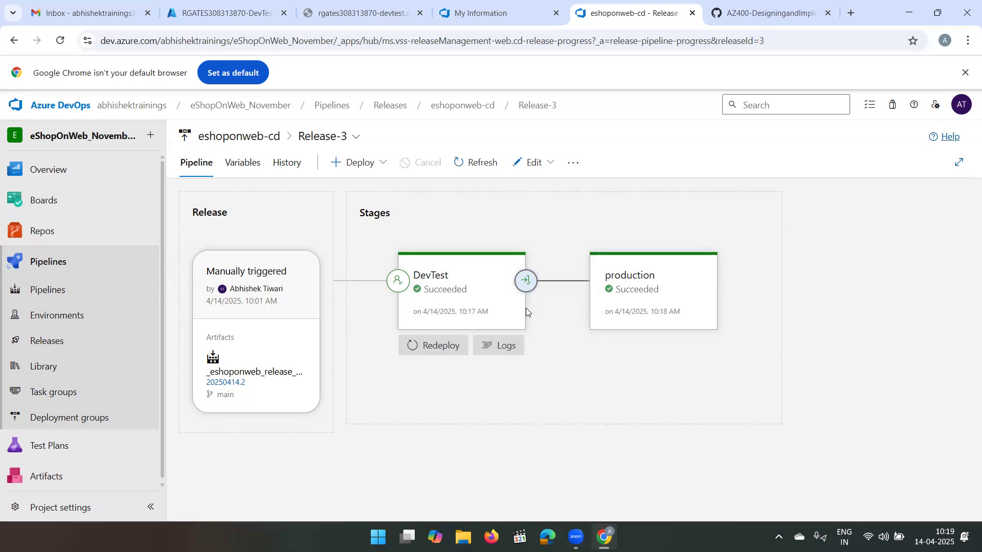
click(545, 165)
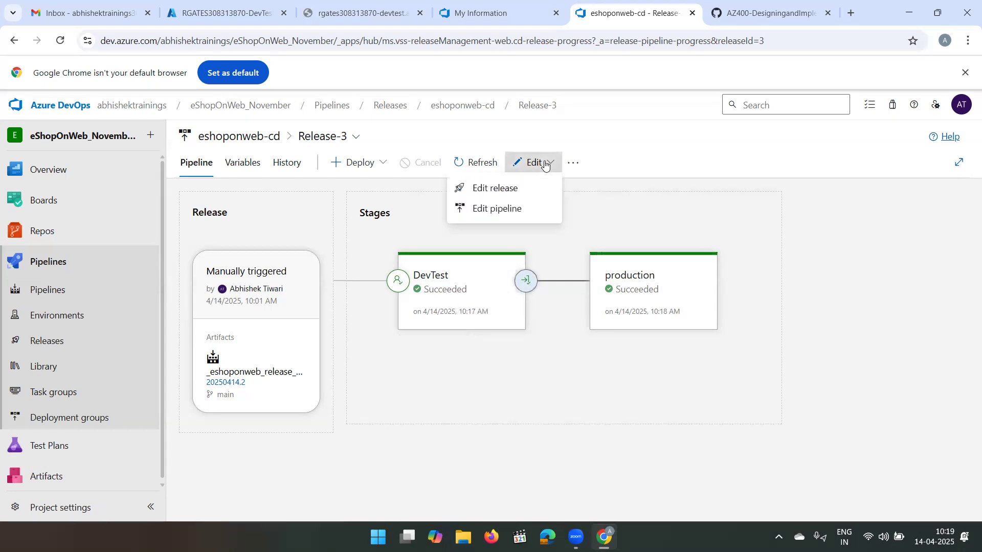
click(518, 209)
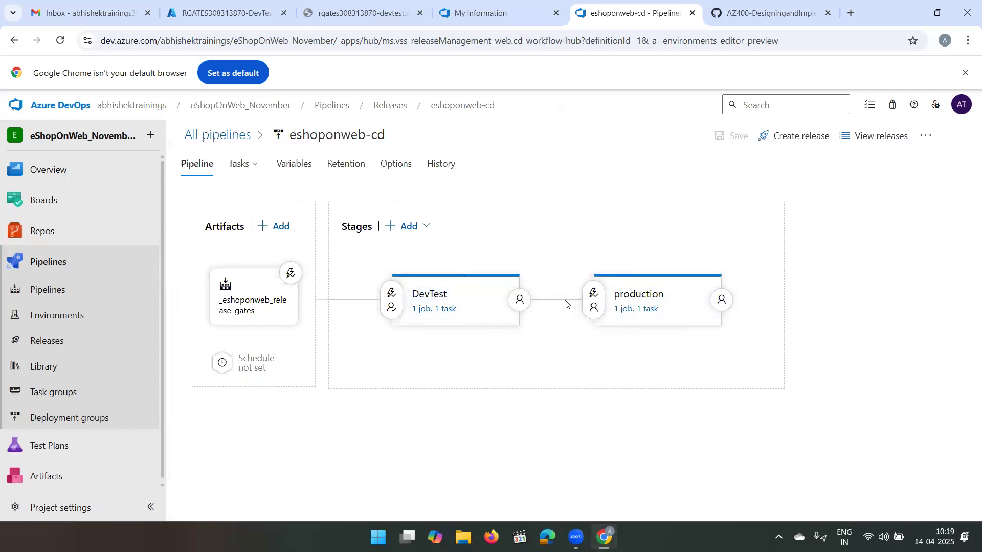
click(520, 301)
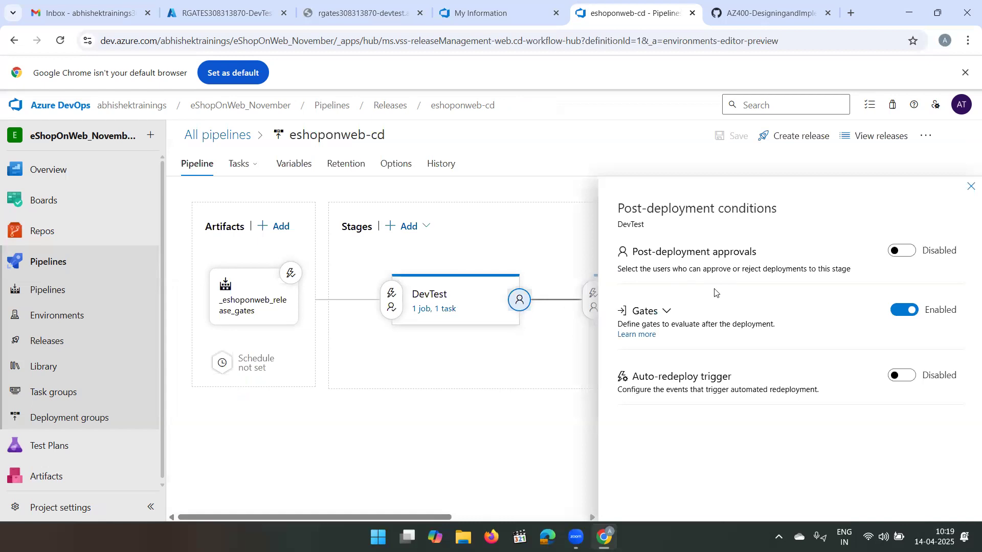
click(971, 187)
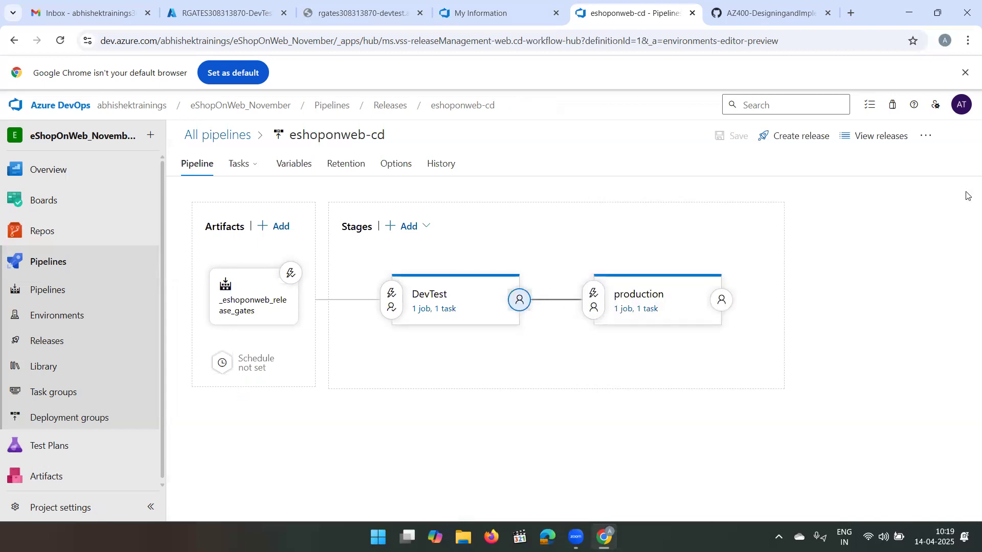
- Review the production stage's pre-deployment conditions, including its trigger, approvals and gates settings
click(593, 303)
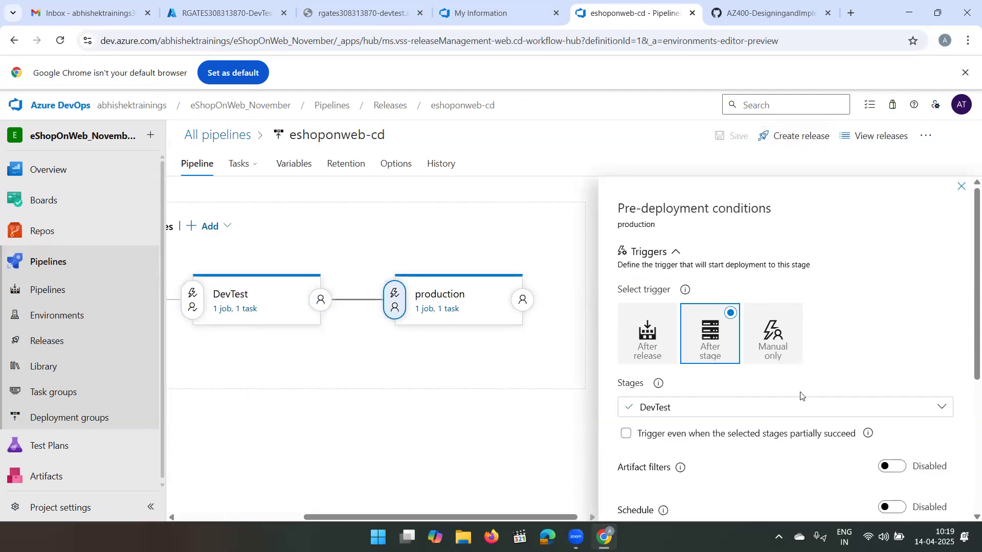
scroll(801, 396, down, 4)
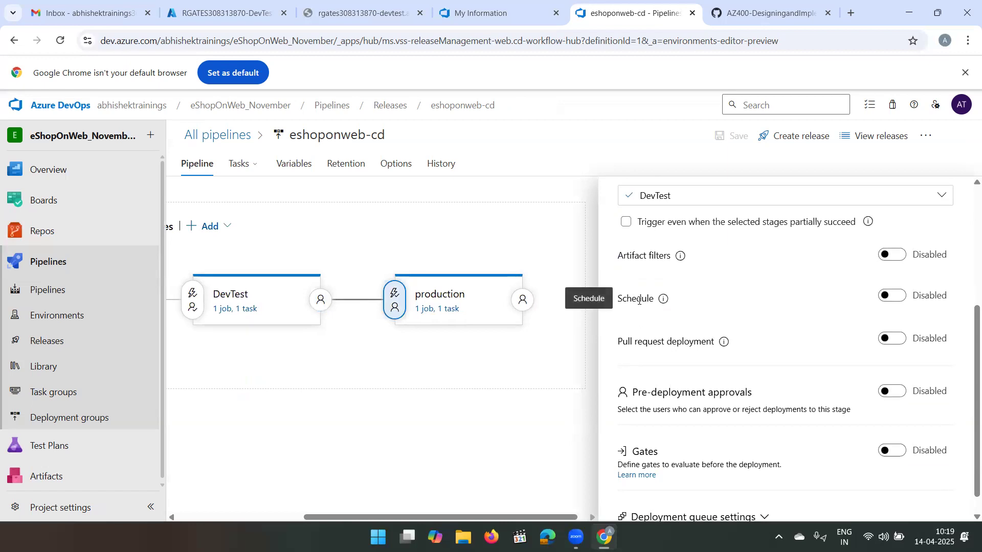
scroll(823, 263, up, 4)
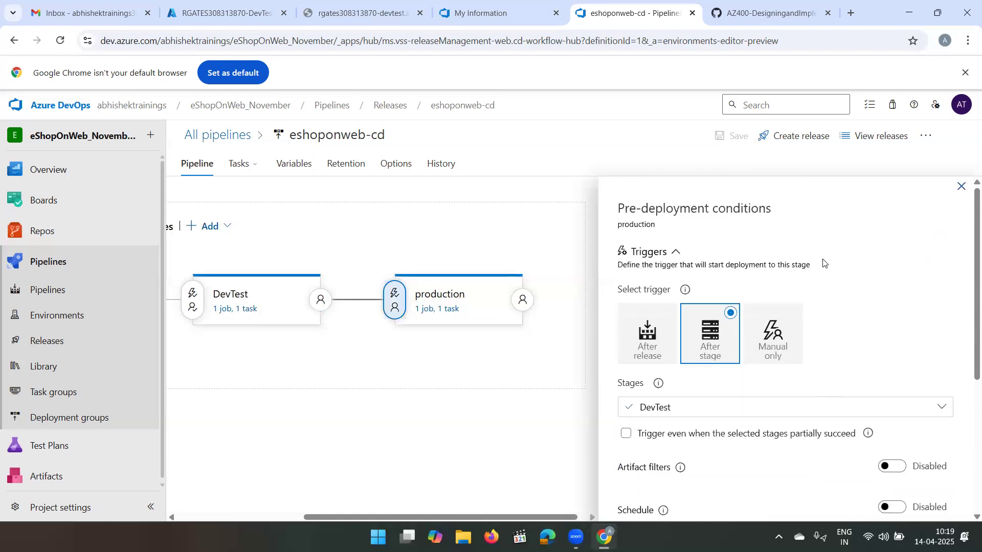
click(962, 187)
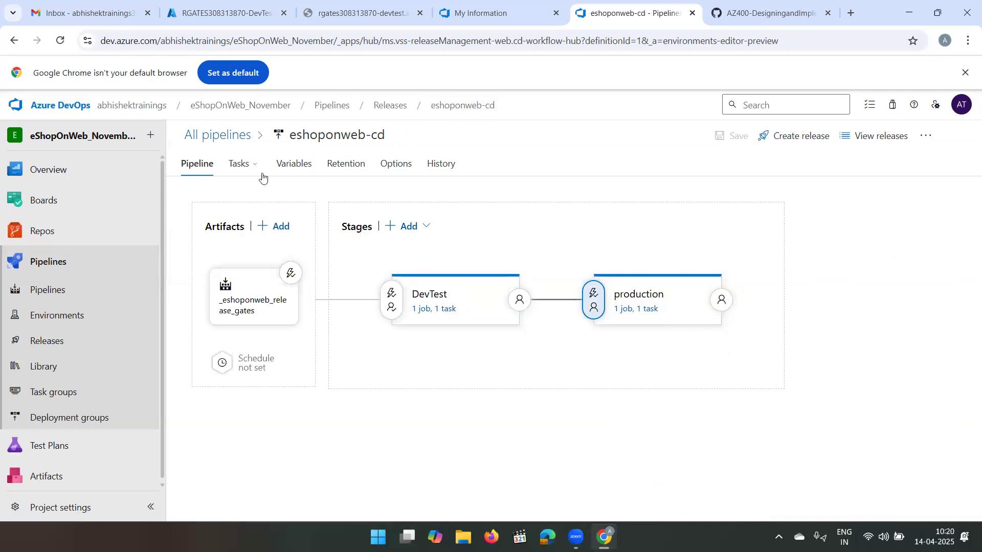
- Review the DevTest stage's parameters, its agent job and the Deploy Azure App Service task settings
mouse_move(244, 171)
click(446, 310)
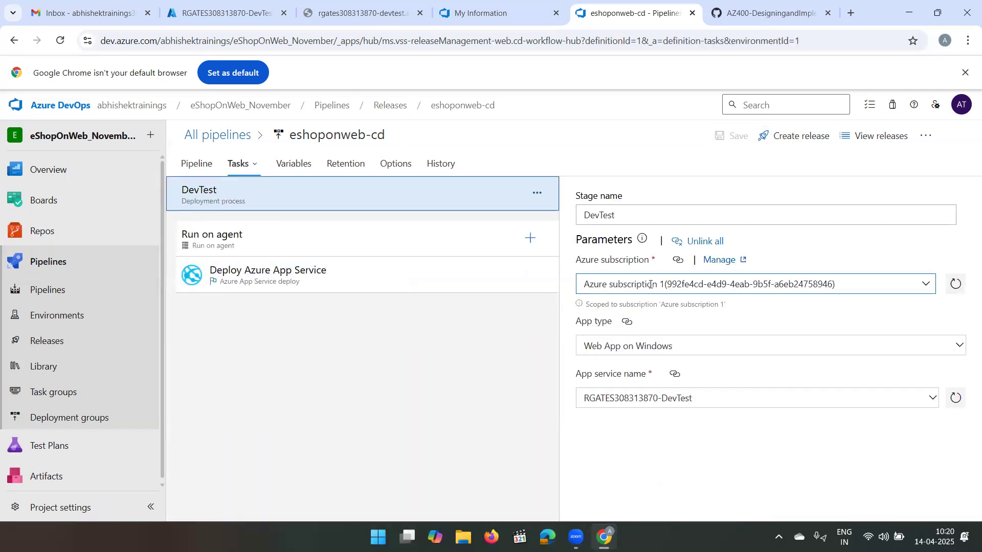
click(449, 240)
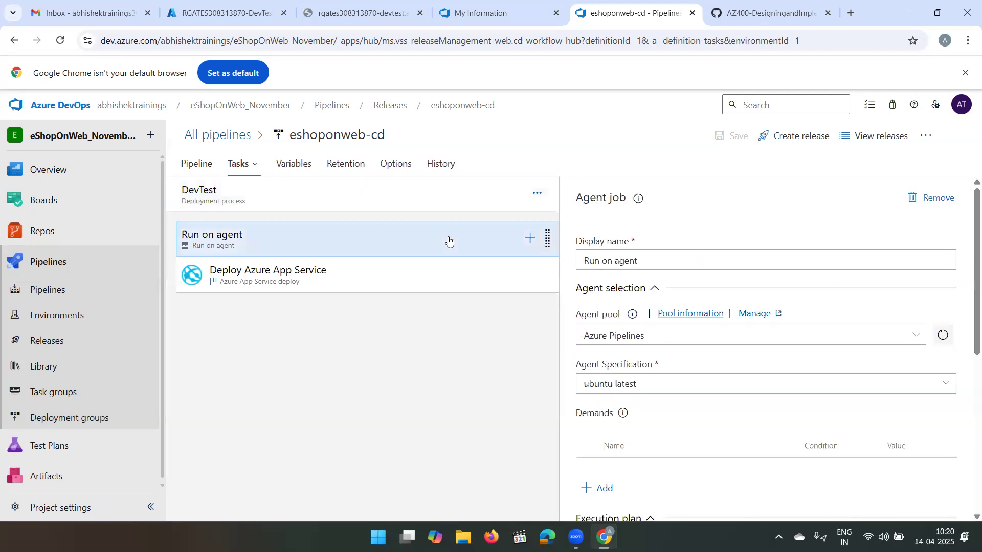
click(444, 287)
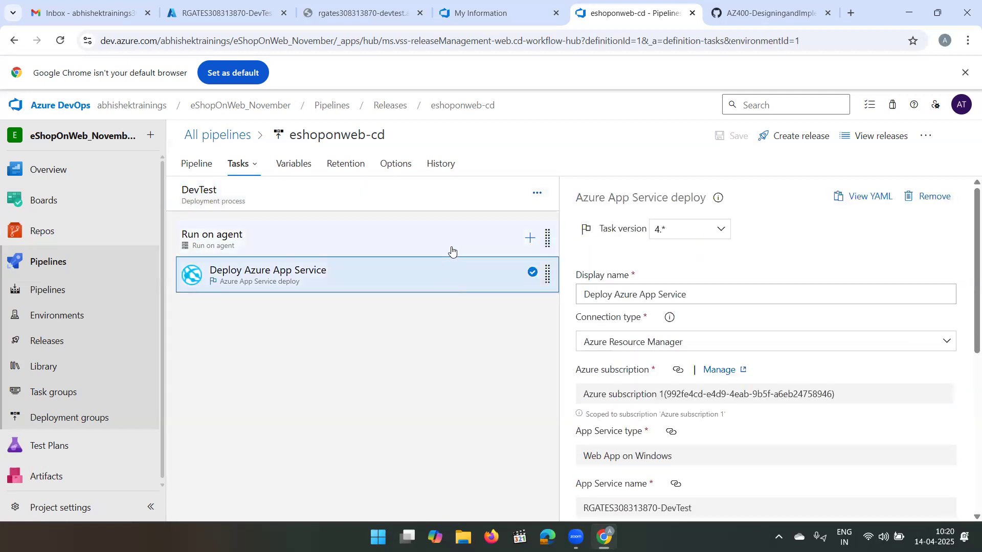
click(454, 241)
click(445, 275)
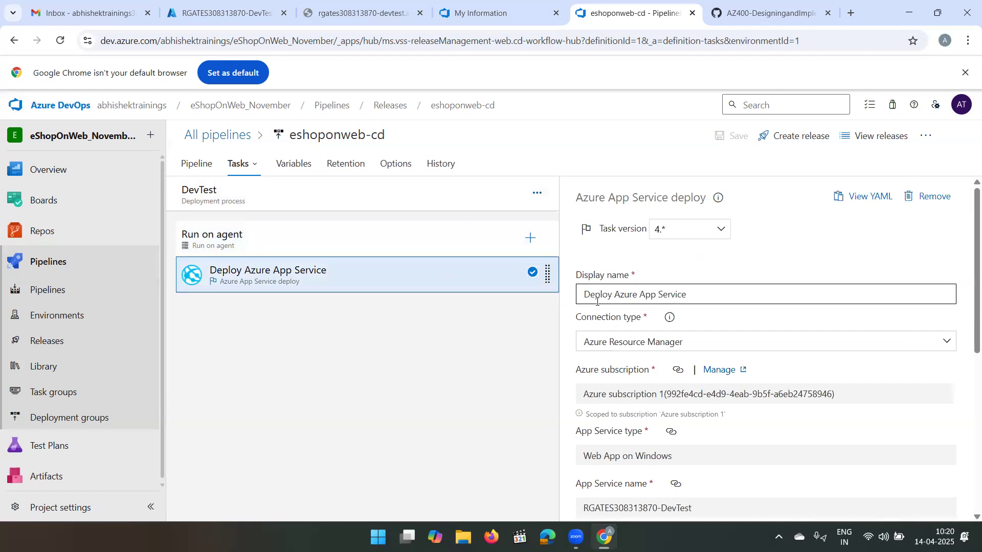
- Examine the YAML of DevTest's Deploy Azure App Service task, highlight its contents, and close the view
click(864, 197)
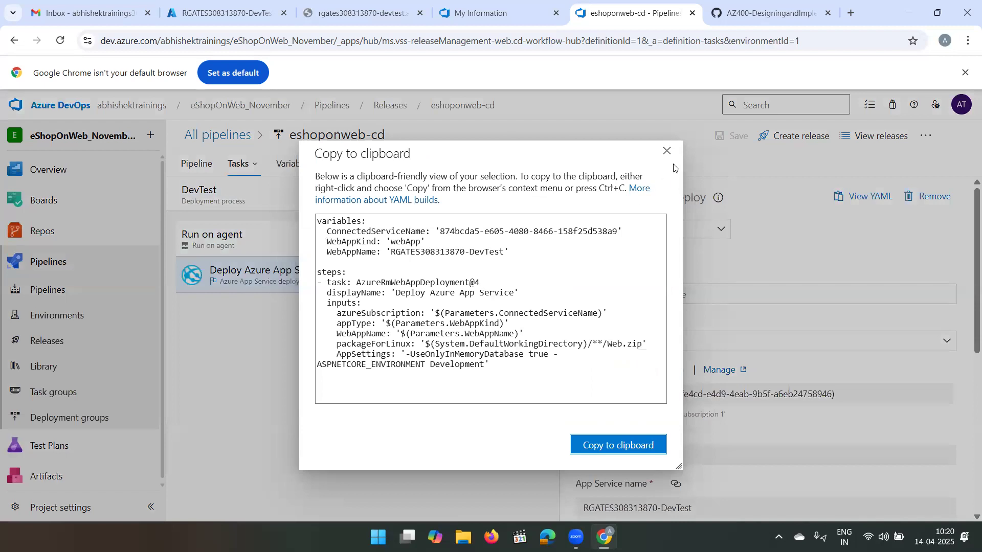
click(667, 151)
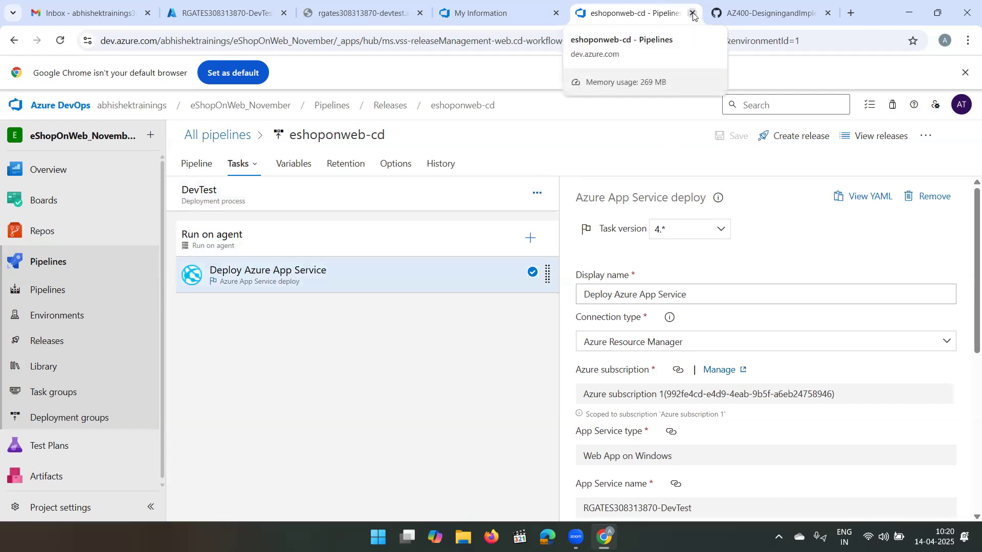
click(867, 199)
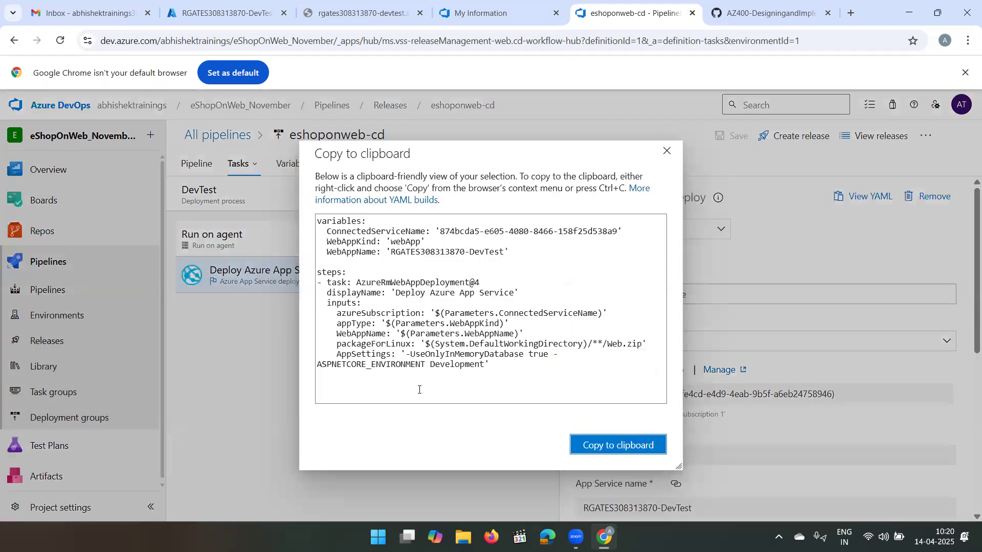
drag(498, 372, 341, 221)
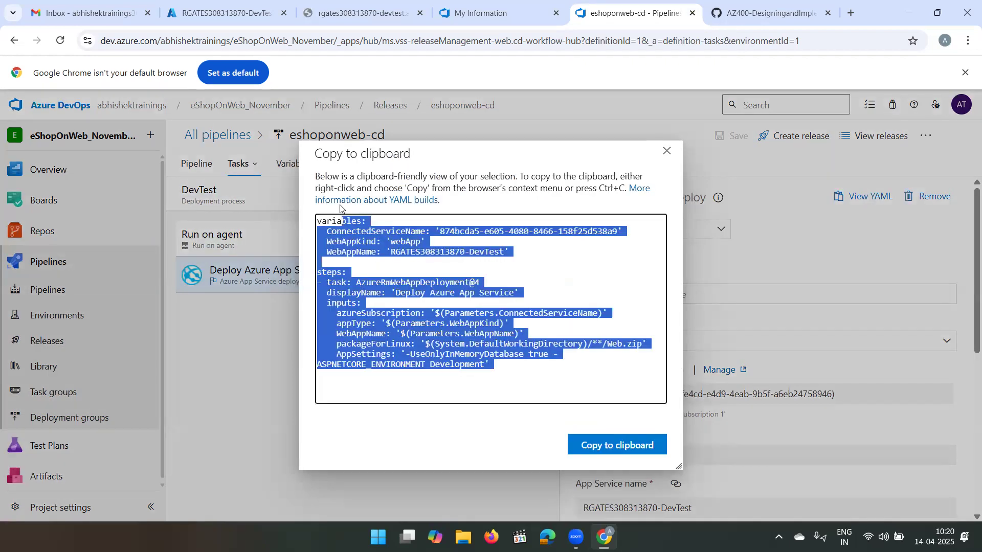
click(667, 151)
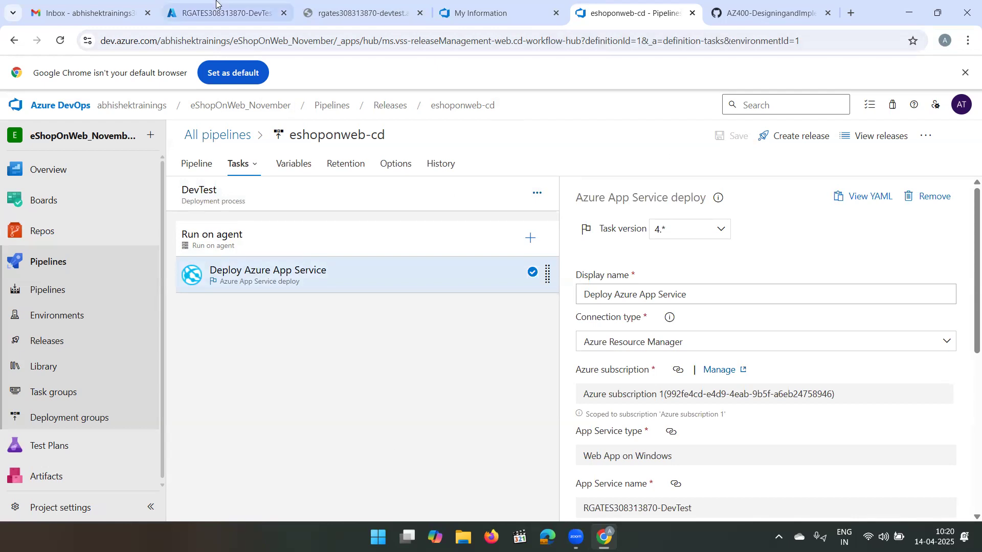
- Switch to the Azure portal and delete the az400m03l08-RG resource group, confirming the deletion with its name
click(225, 12)
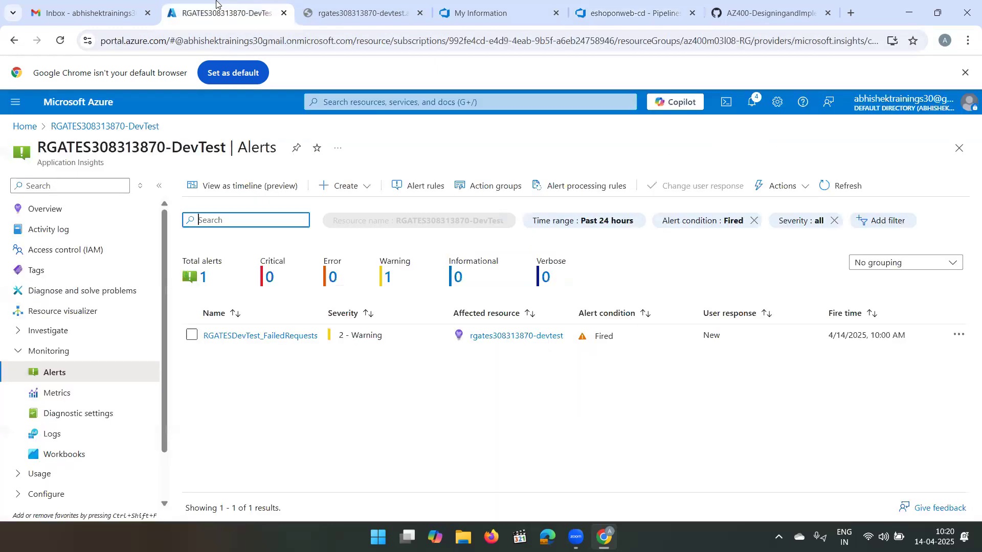
click(24, 128)
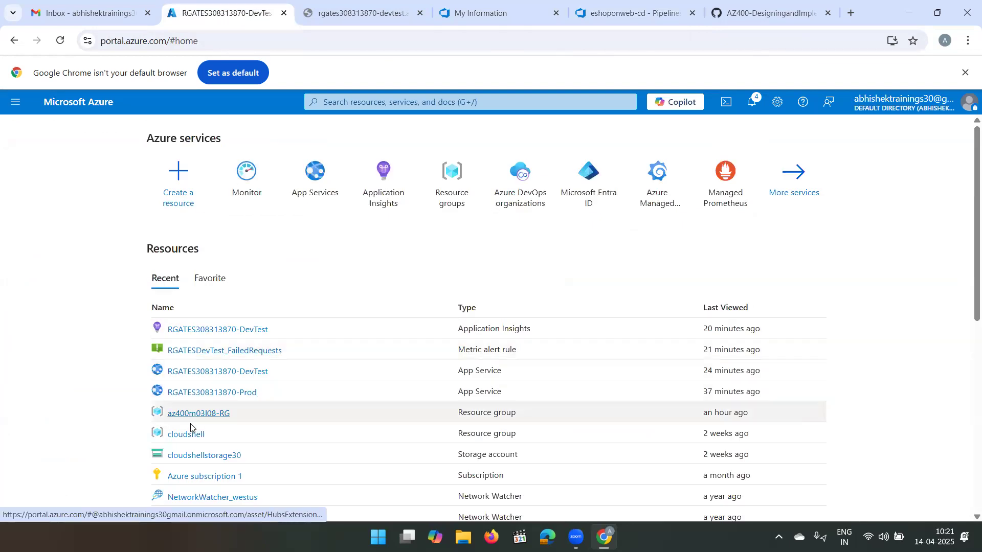
click(207, 420)
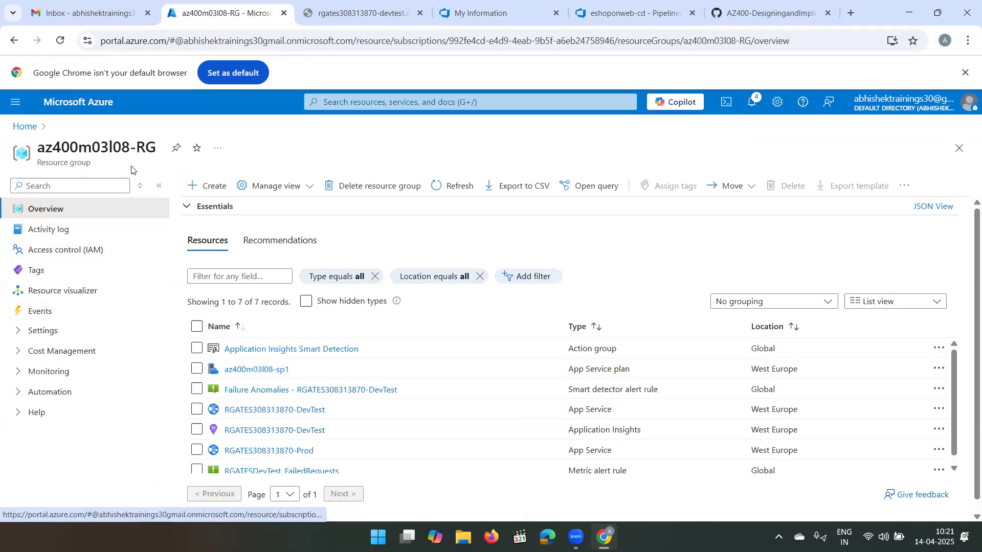
triple_click(125, 146)
key(ctrl+c)
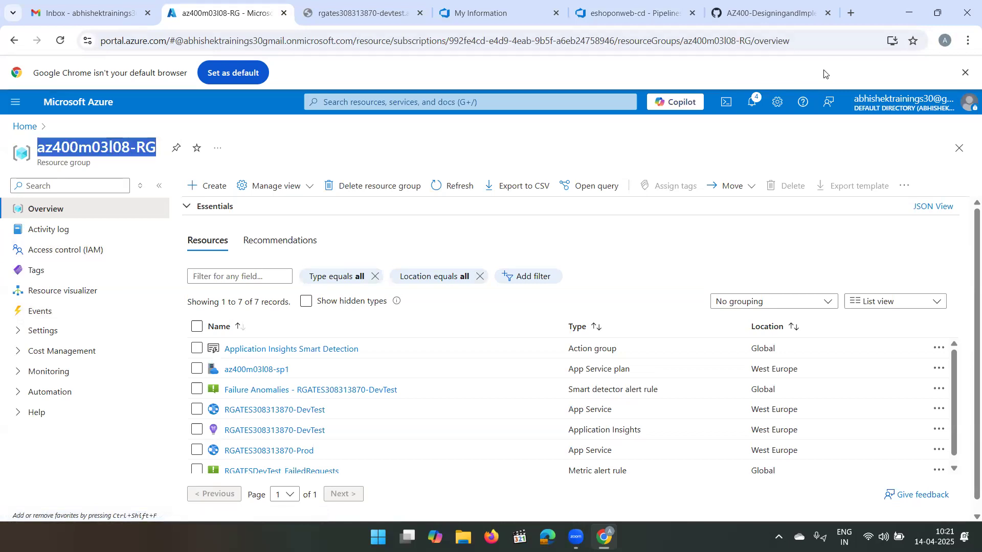
click(345, 195)
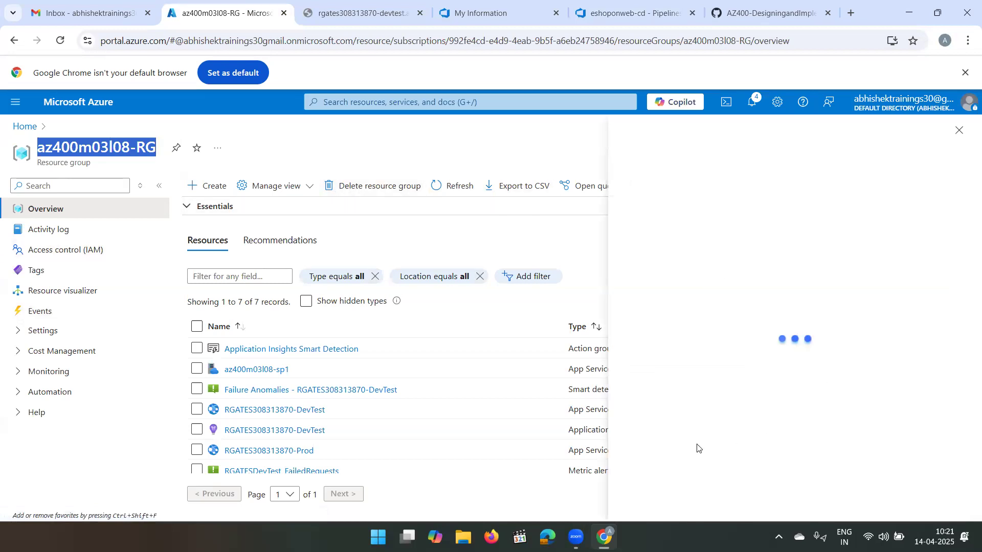
click(714, 466)
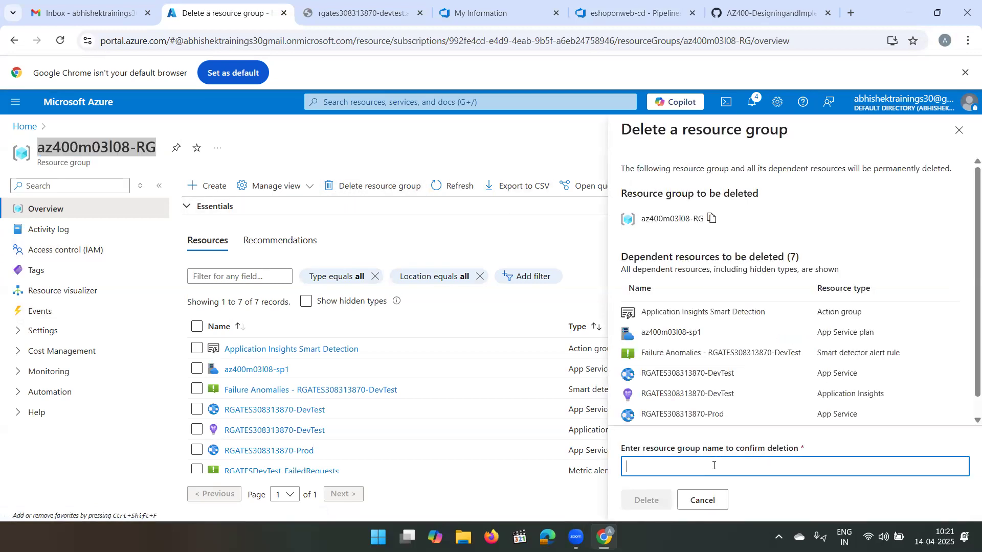
key(ctrl+v)
click(654, 503)
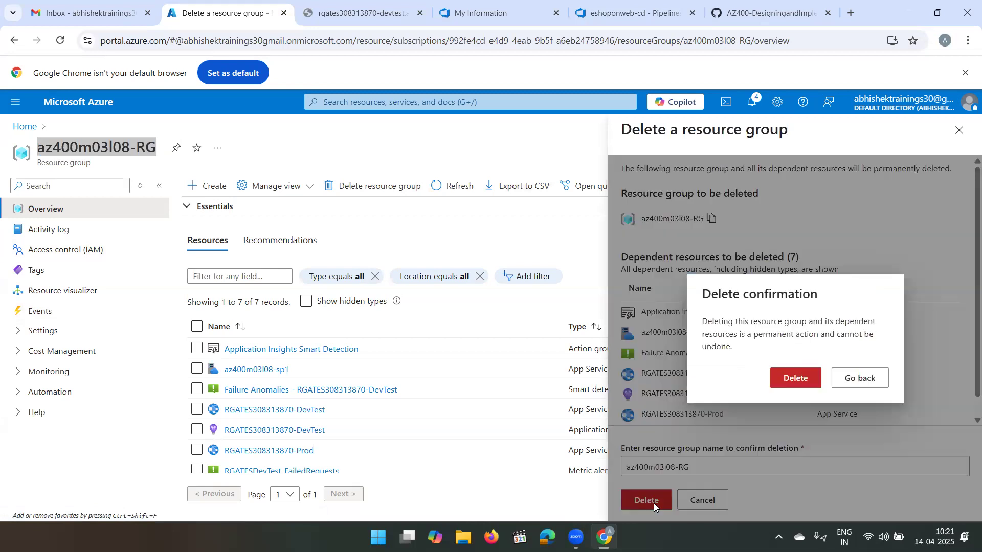
click(792, 379)
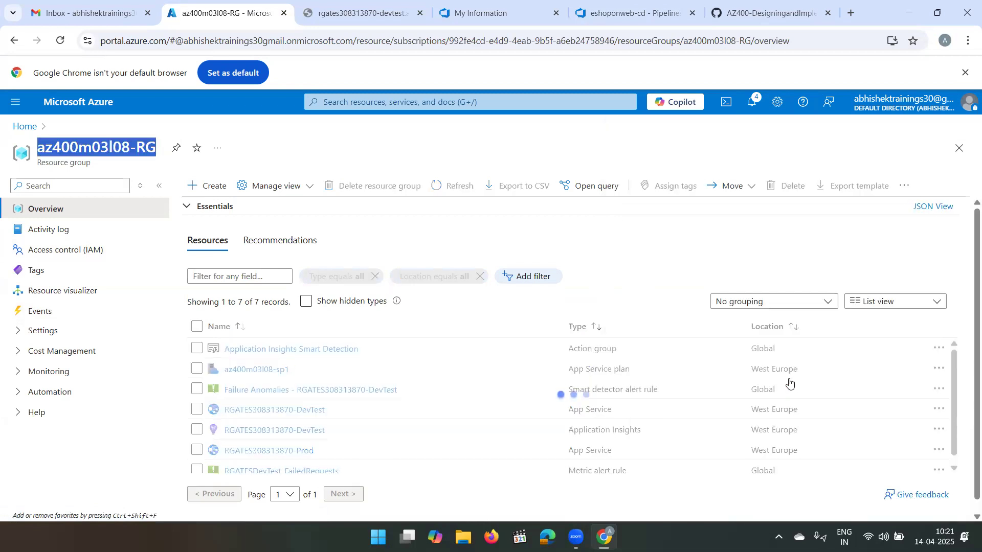
- Return to Azure DevOps and open eshoponweb-cd from the list of all release pipelines
click(632, 11)
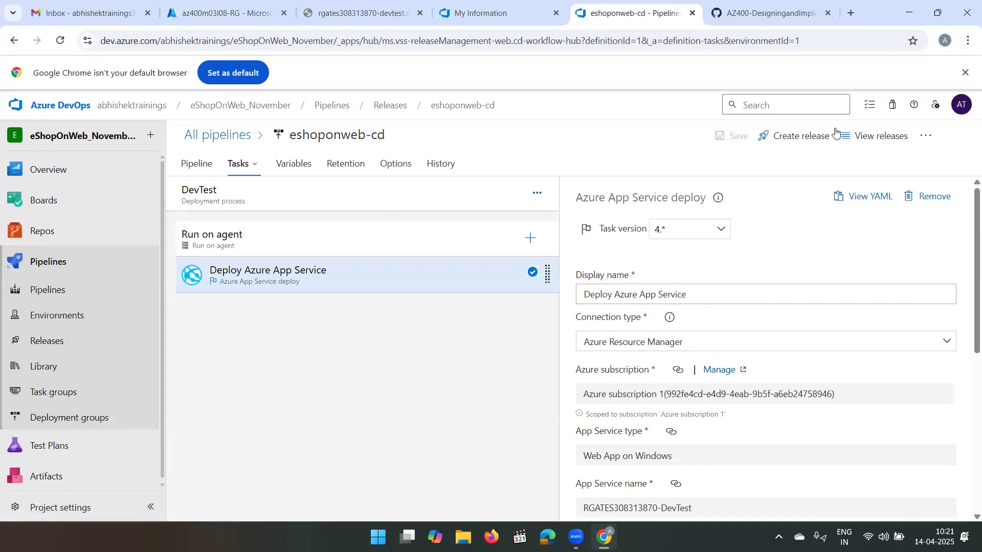
click(215, 136)
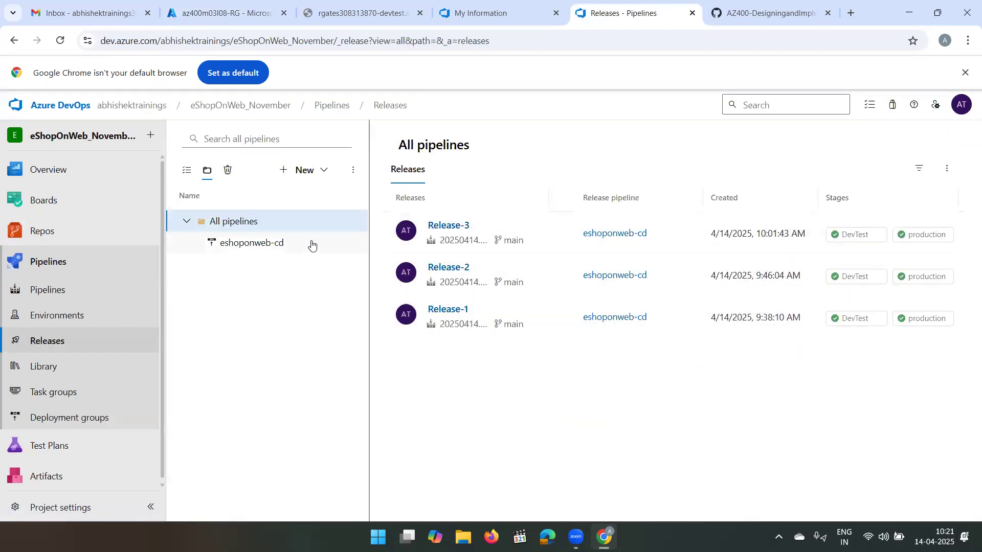
click(353, 170)
click(258, 293)
click(297, 247)
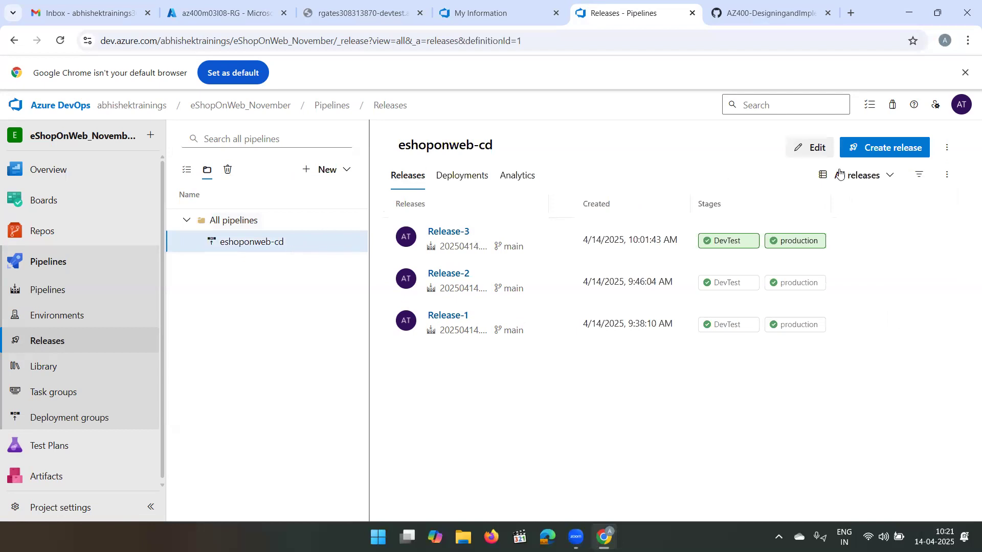
- Delete the eshoponweb-cd release pipeline and its associated releases, entering the pipeline's name as the comment
click(948, 150)
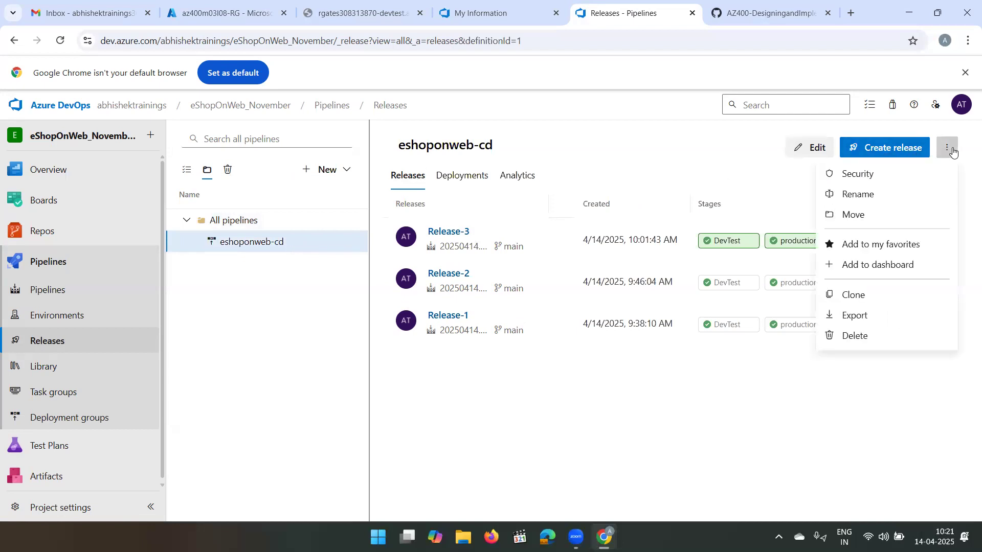
click(854, 337)
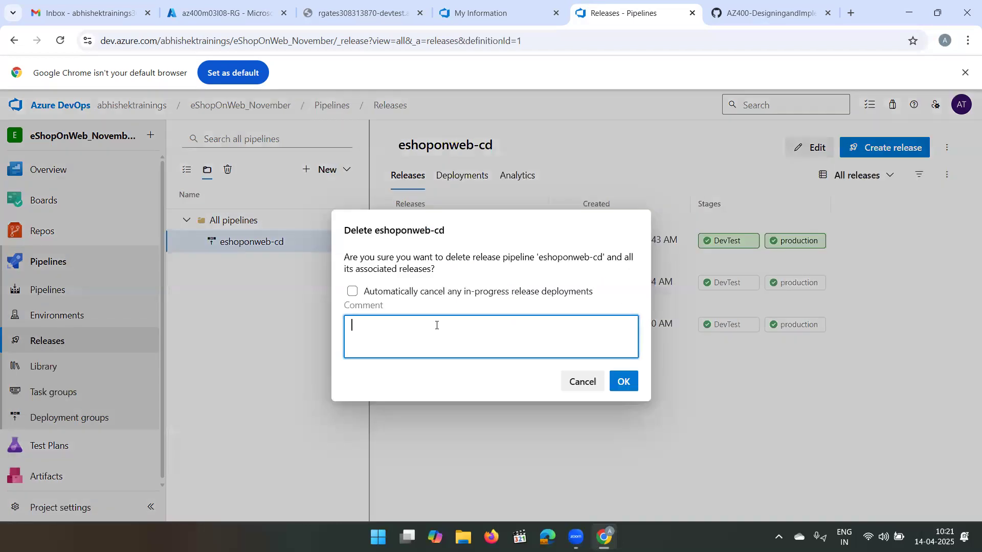
triple_click(586, 253)
click(587, 252)
drag(540, 260, 600, 256)
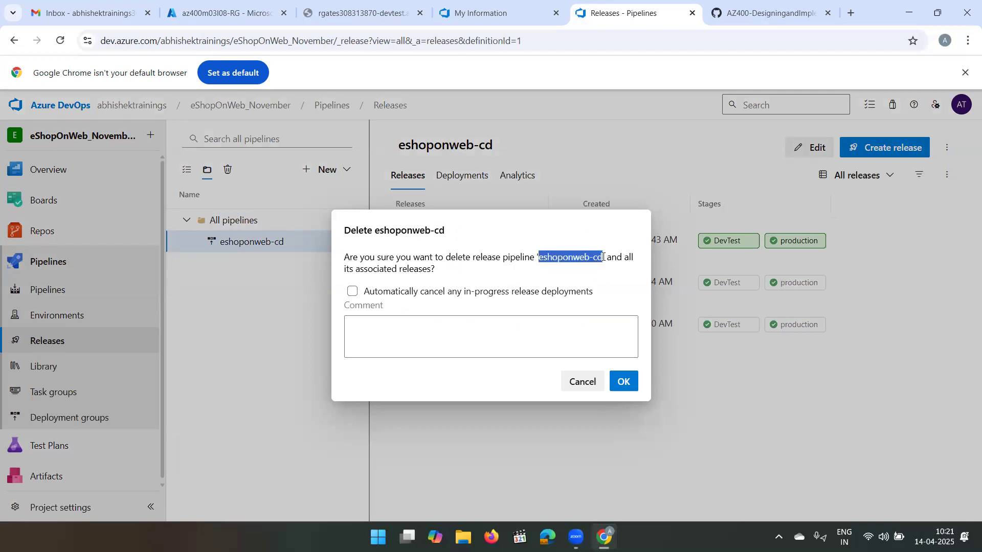
click(531, 329)
text(eshoponweb-cd)
click(624, 380)
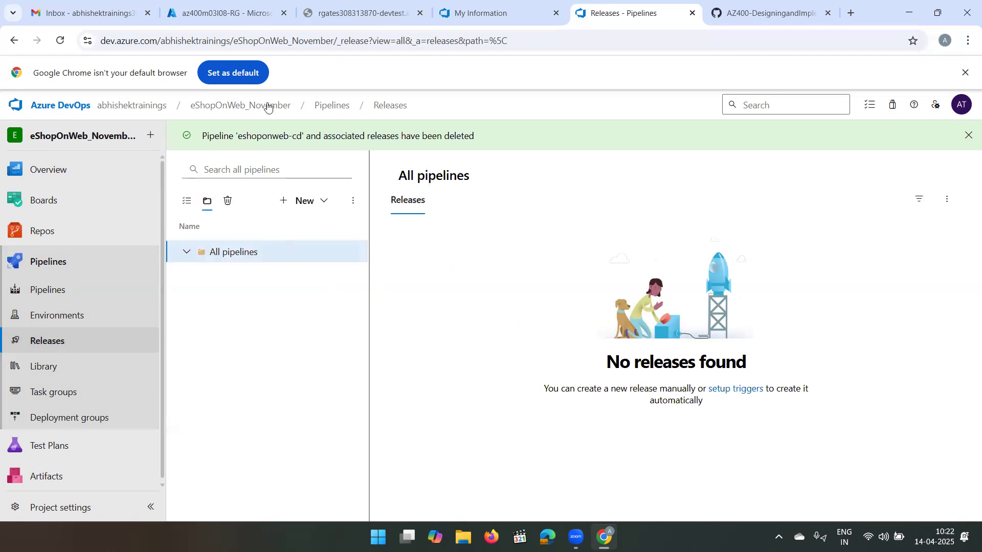
- Close the Azure DevOps, lab instructions, My Information and discount pages, and check the resource group deletion in the Azure portal notifications
click(321, 106)
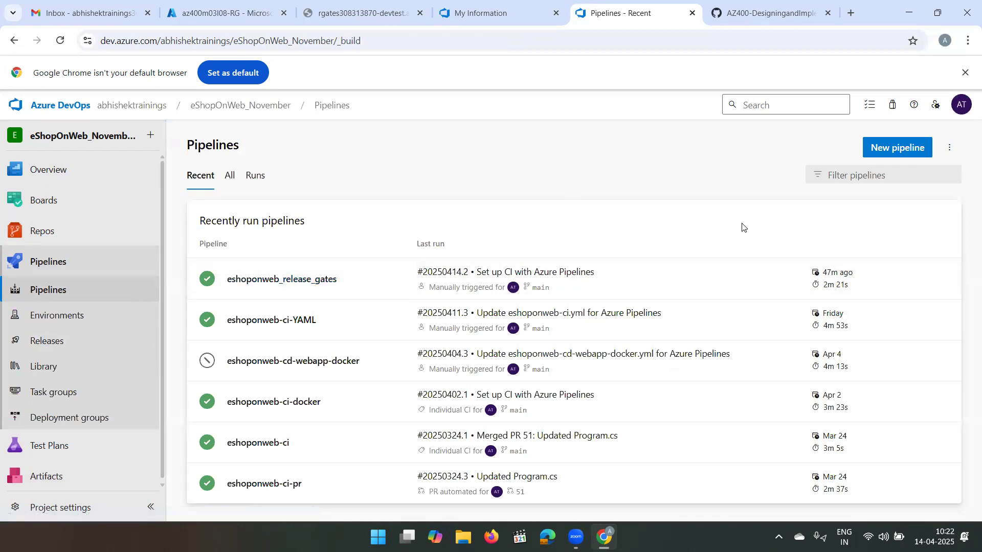
click(691, 17)
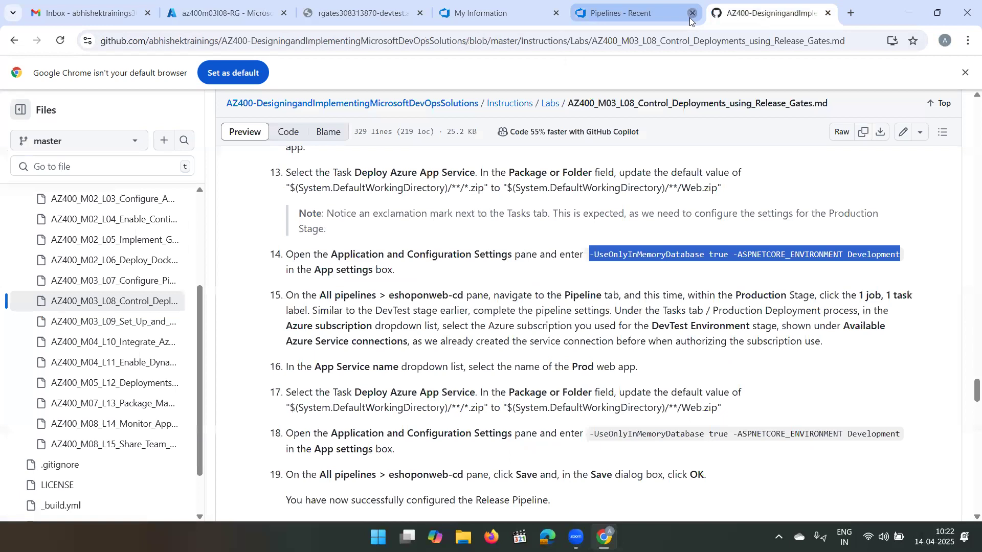
click(690, 18)
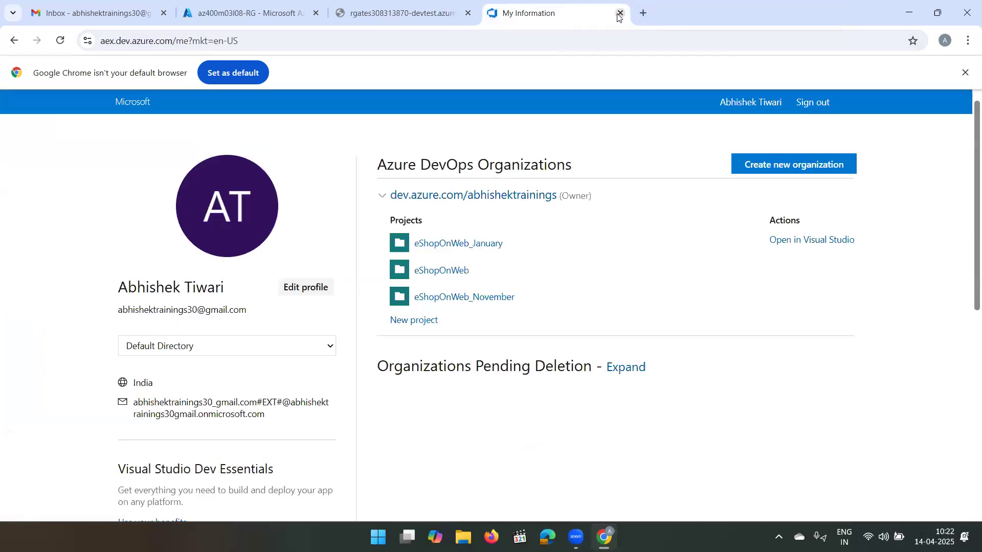
click(620, 13)
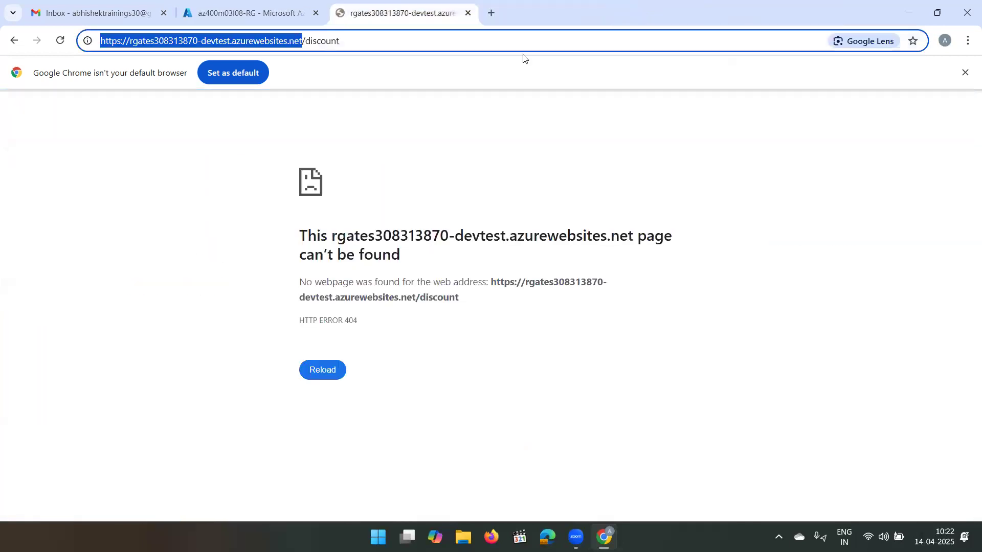
click(468, 14)
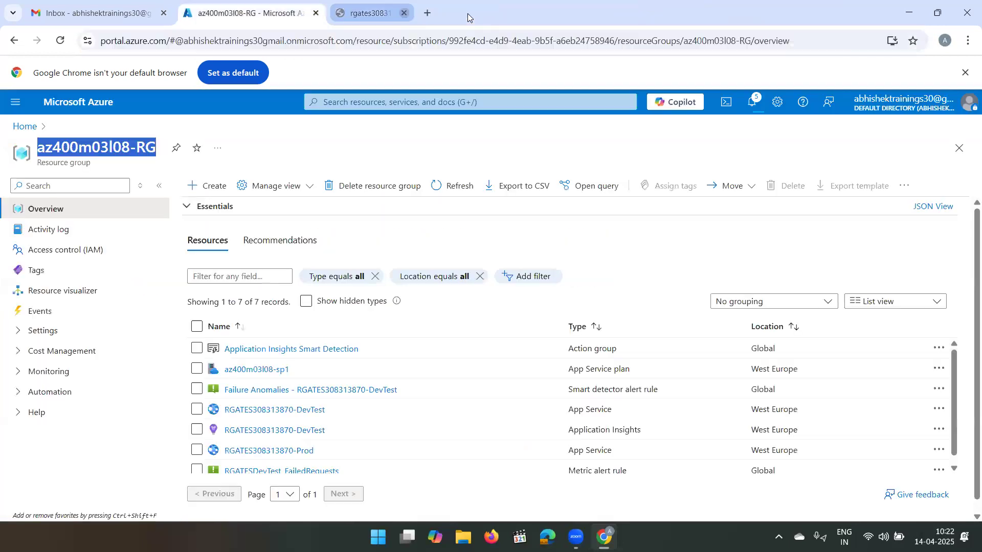
click(753, 109)
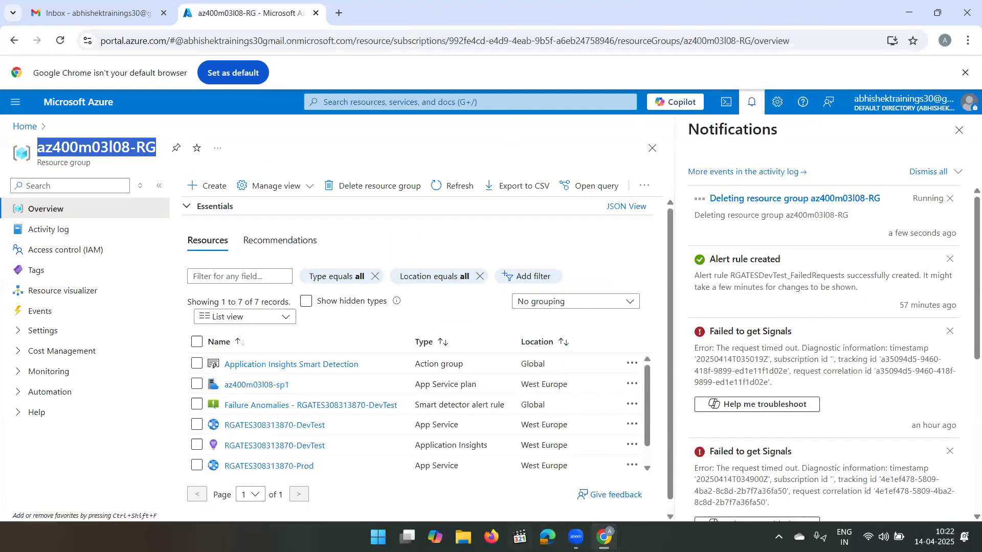